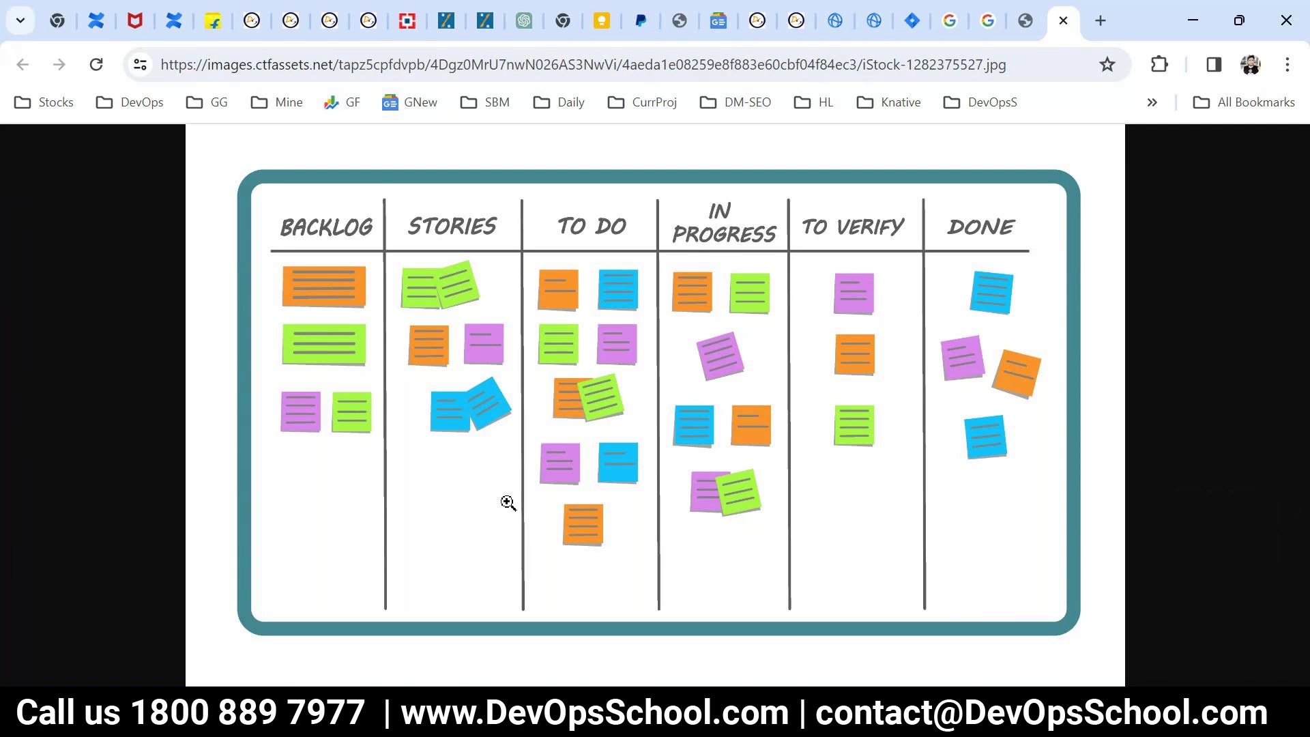
Return to the Google image results for Scrum and look through the Scrum diagrams and boards
mouse_move(670, 715)
click(752, 621)
click(686, 566)
click(984, 22)
click(949, 22)
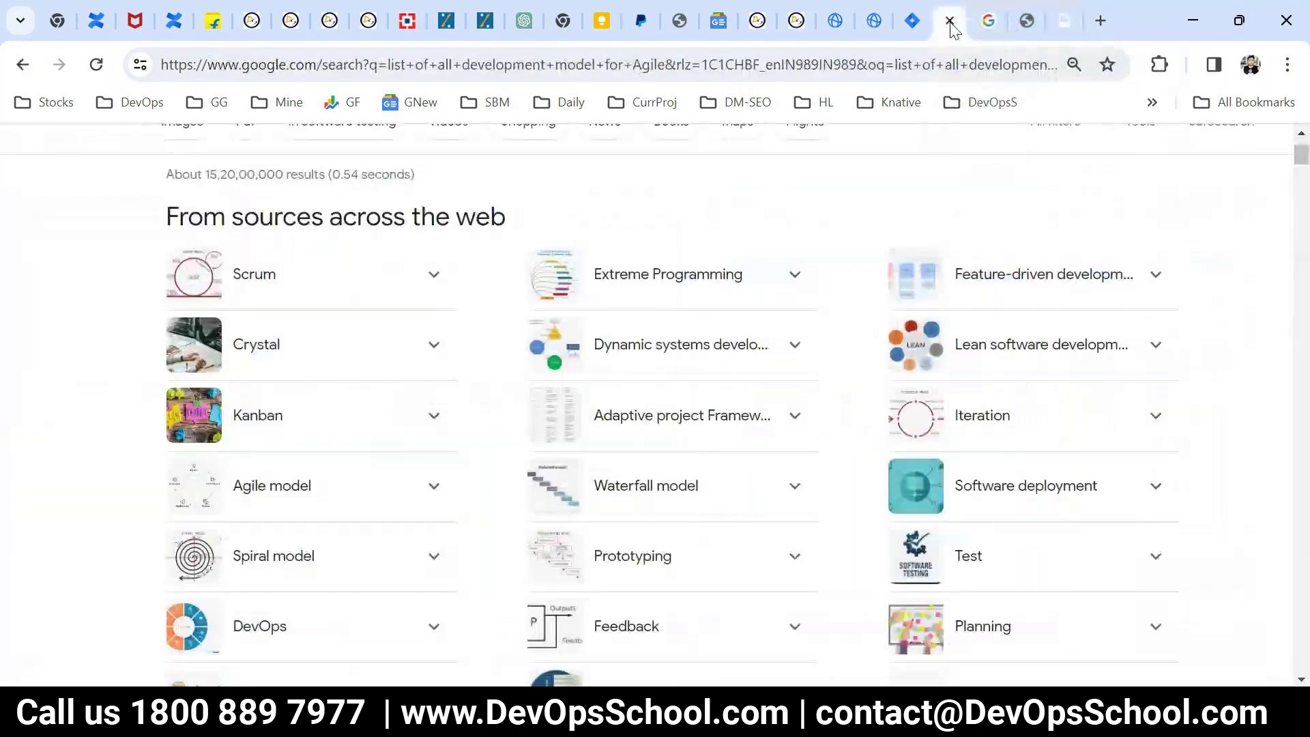
click(987, 22)
scroll(405, 466, up, 3)
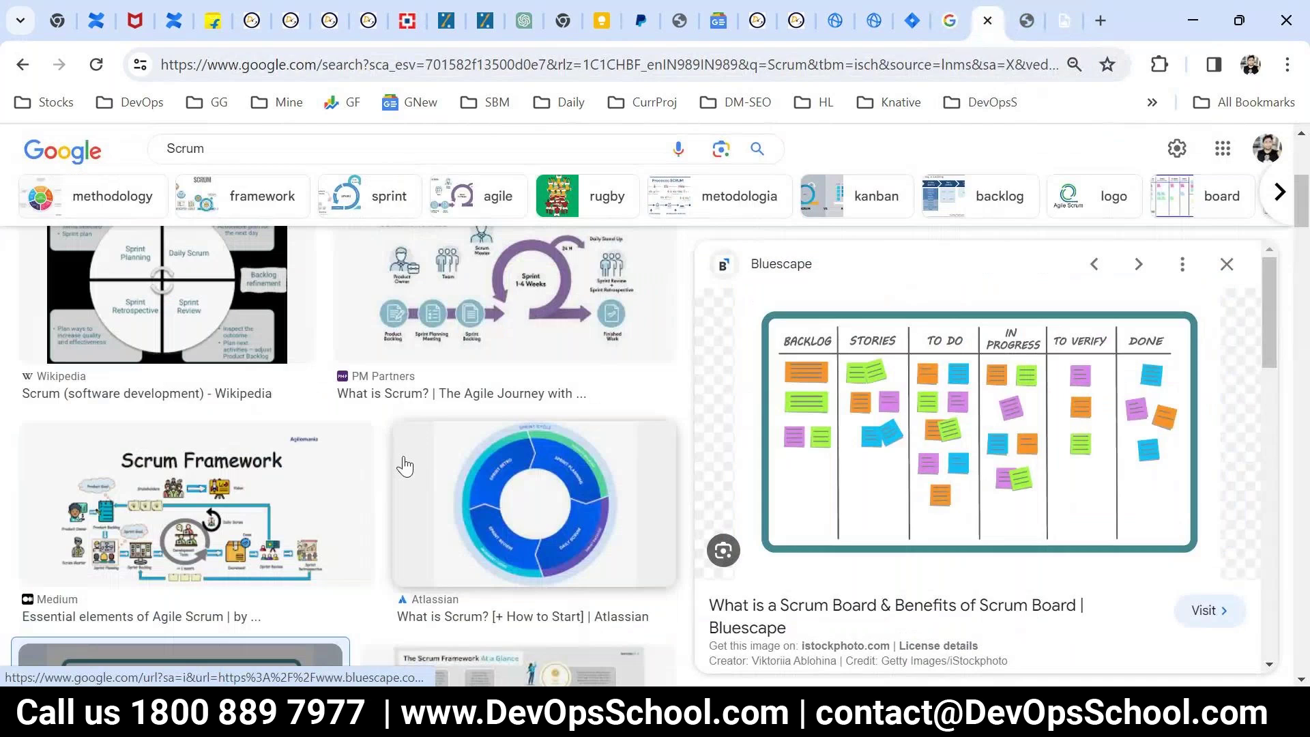
scroll(405, 466, up, 3)
scroll(406, 466, up, 3)
scroll(405, 467, down, 10)
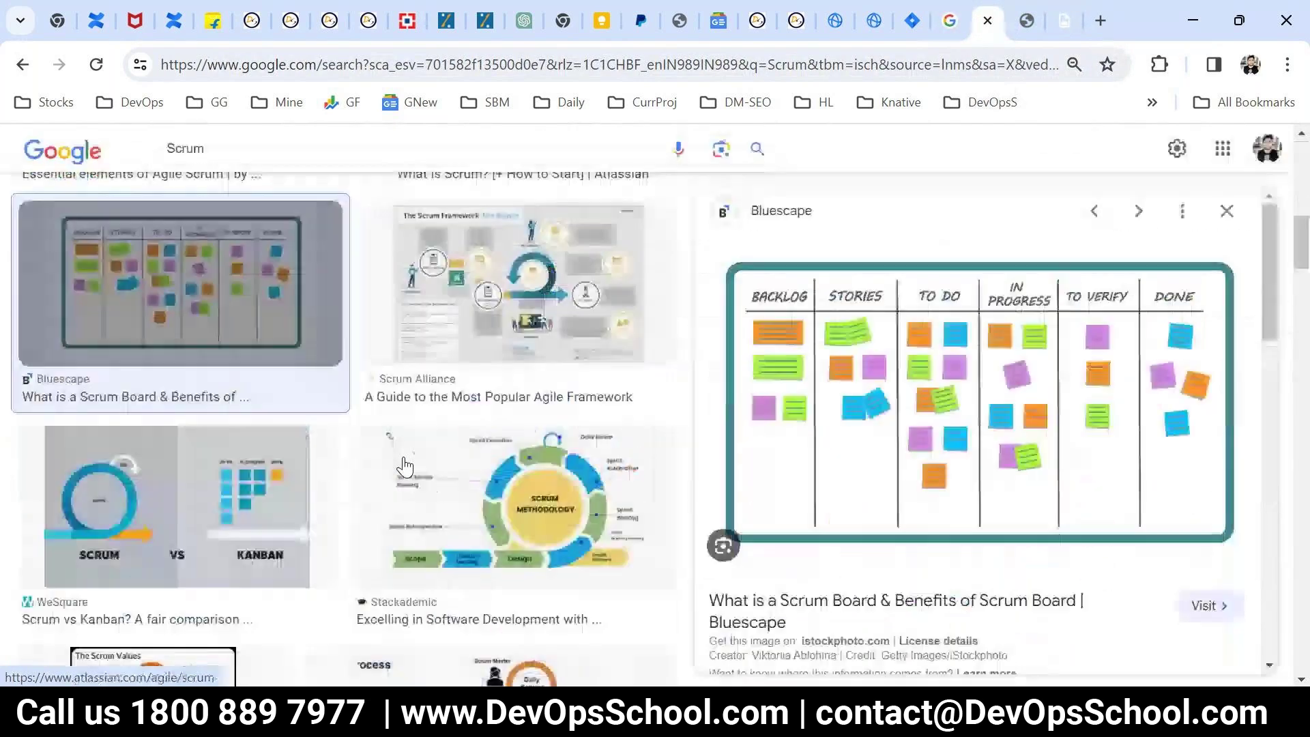
scroll(405, 466, down, 5)
Search images for "Scrum board" and preview the Forbes chalkboard example with ToDo, Doing and Done columns
click(262, 149)
text(board)
key(Return)
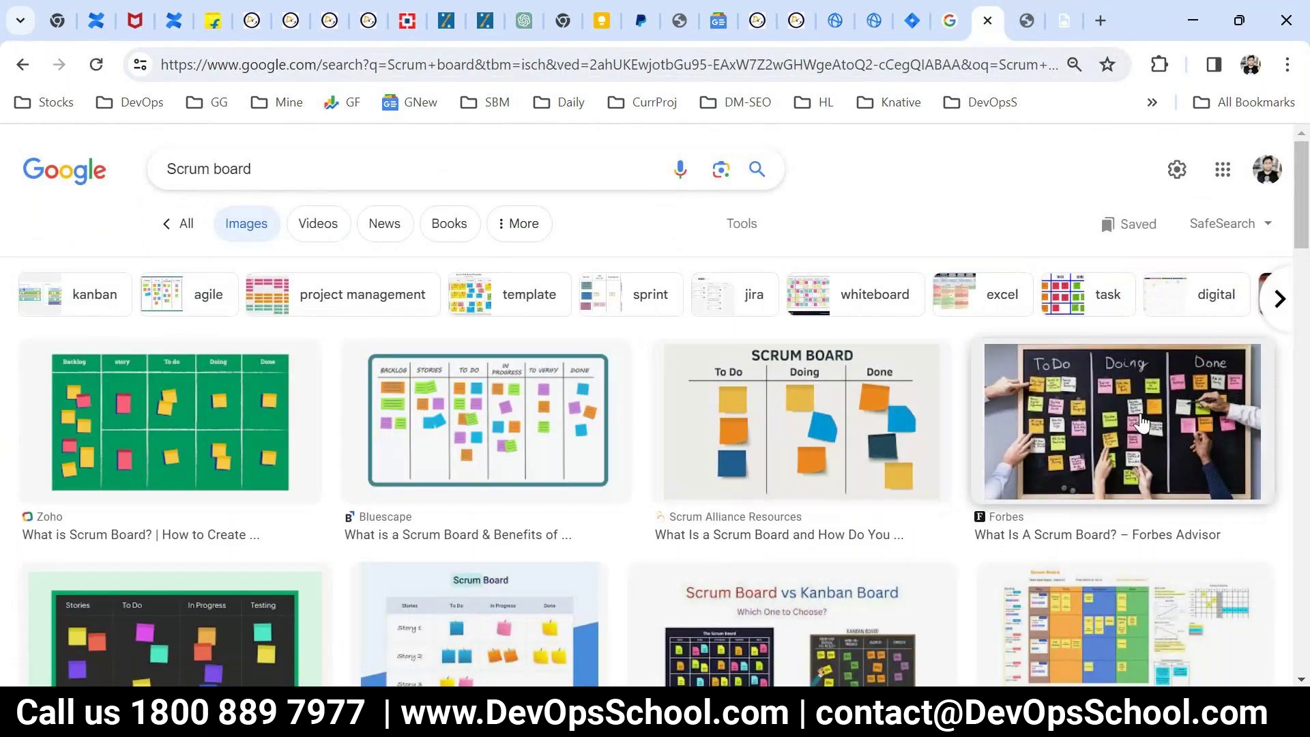
click(1144, 424)
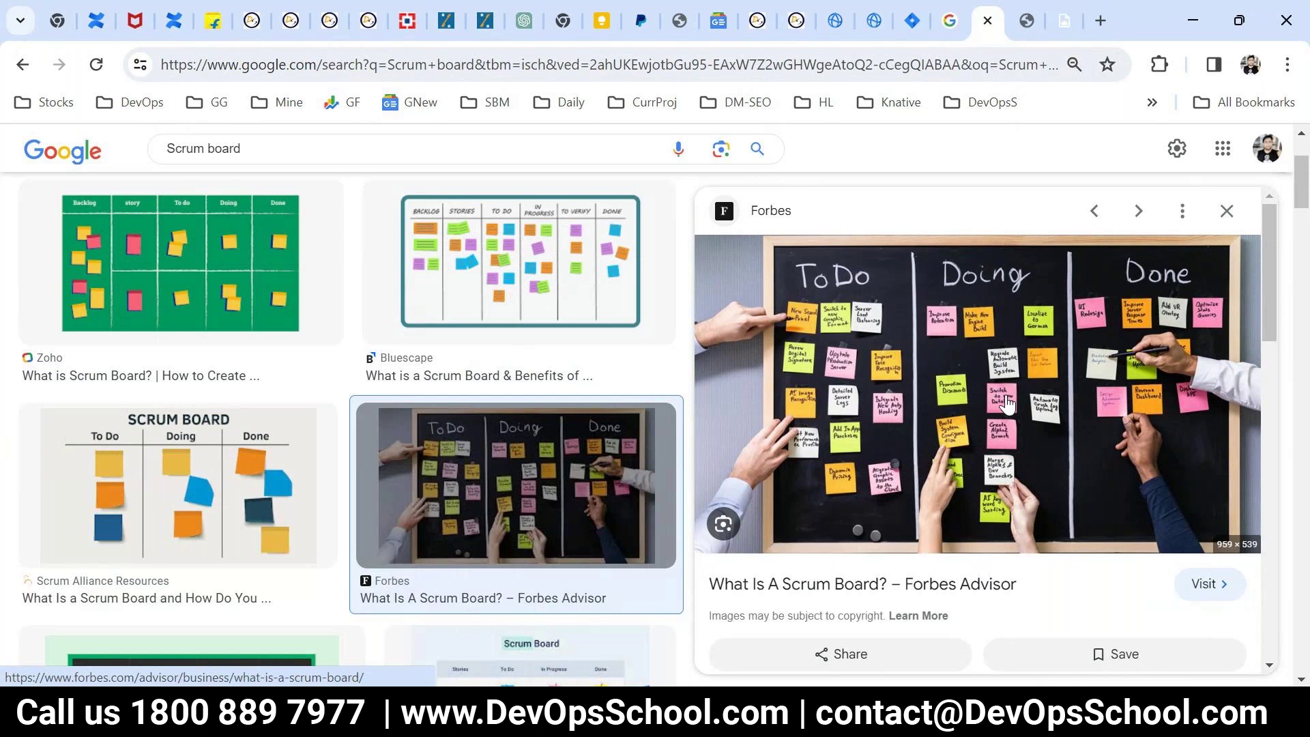
Review the opened Scrum framework diagram and the full-size Scrum board image, and return to the Scrum board image results
click(913, 22)
click(1043, 15)
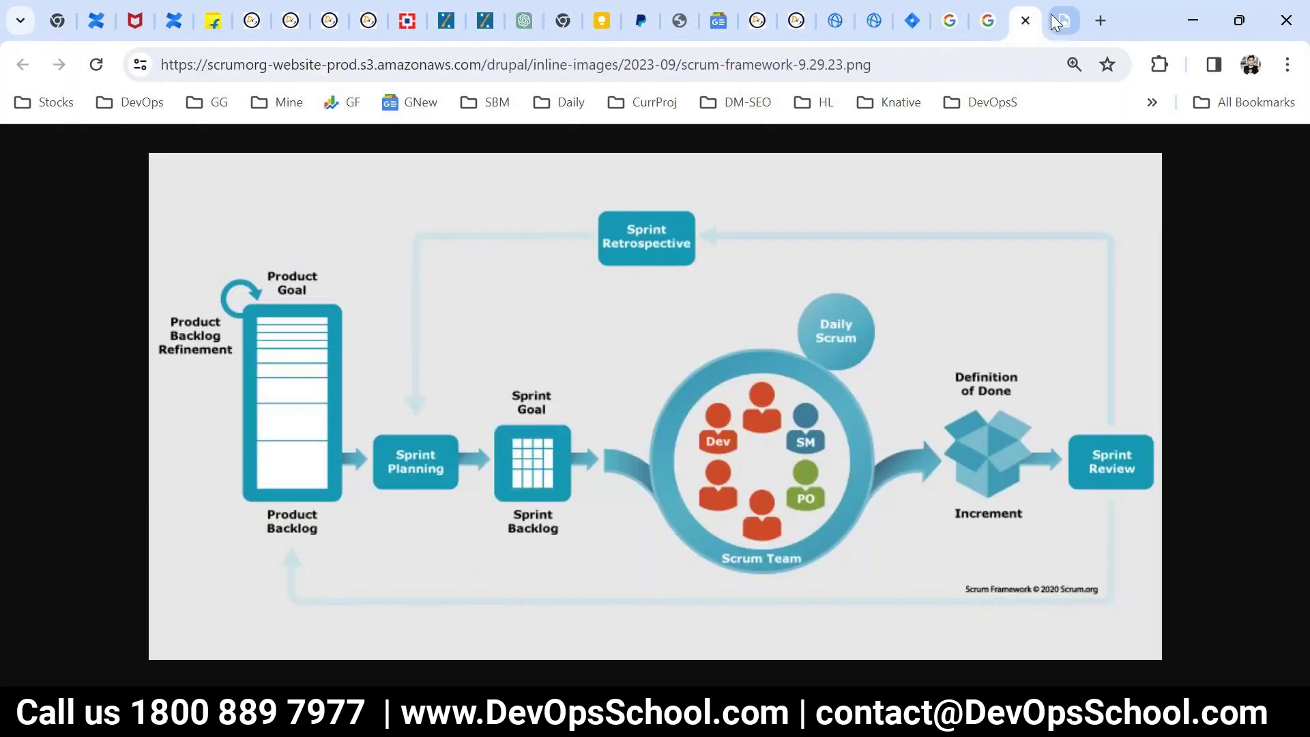
click(1063, 21)
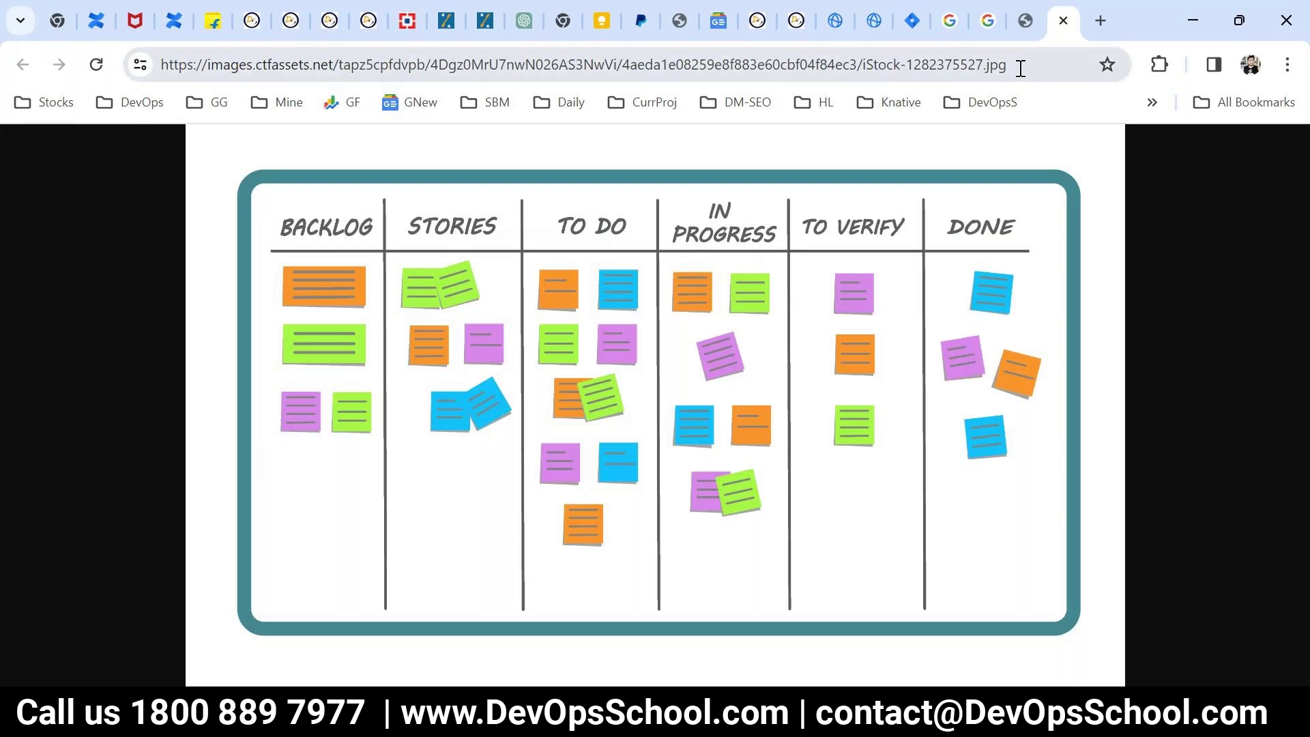
click(992, 31)
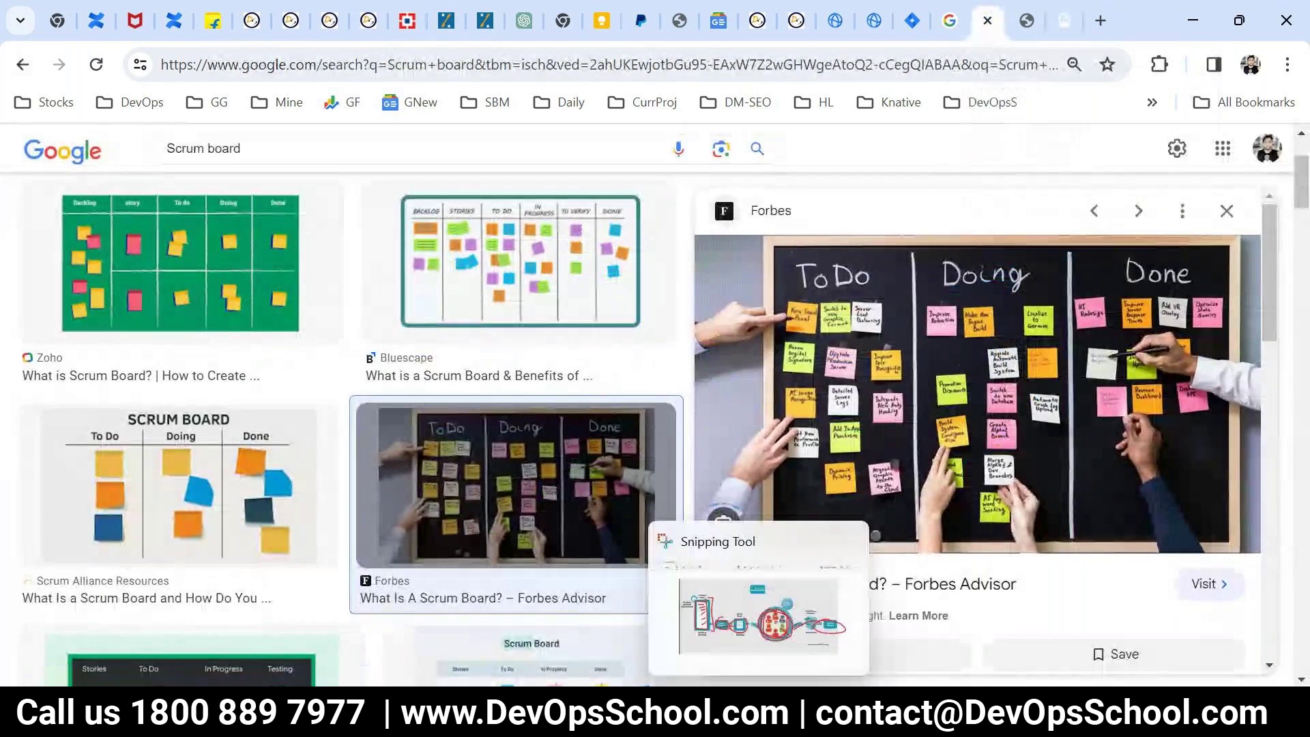
Switch to Snipping Tool, draw a red loop around the whole Scrum framework diagram, and return to the browser
click(760, 712)
mouse_move(1171, 252)
mouse_down()
mouse_move(513, 163)
mouse_move(159, 399)
mouse_move(1066, 564)
mouse_move(1167, 269)
mouse_up()
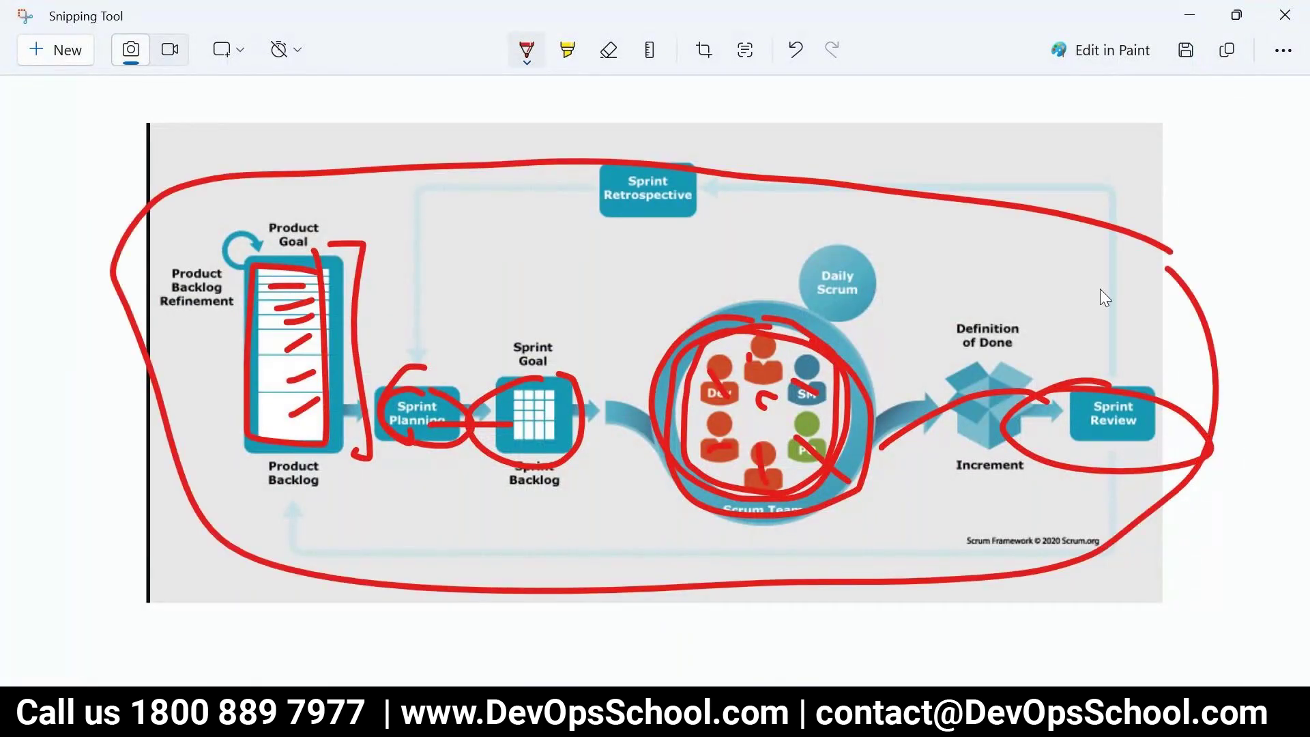
click(725, 711)
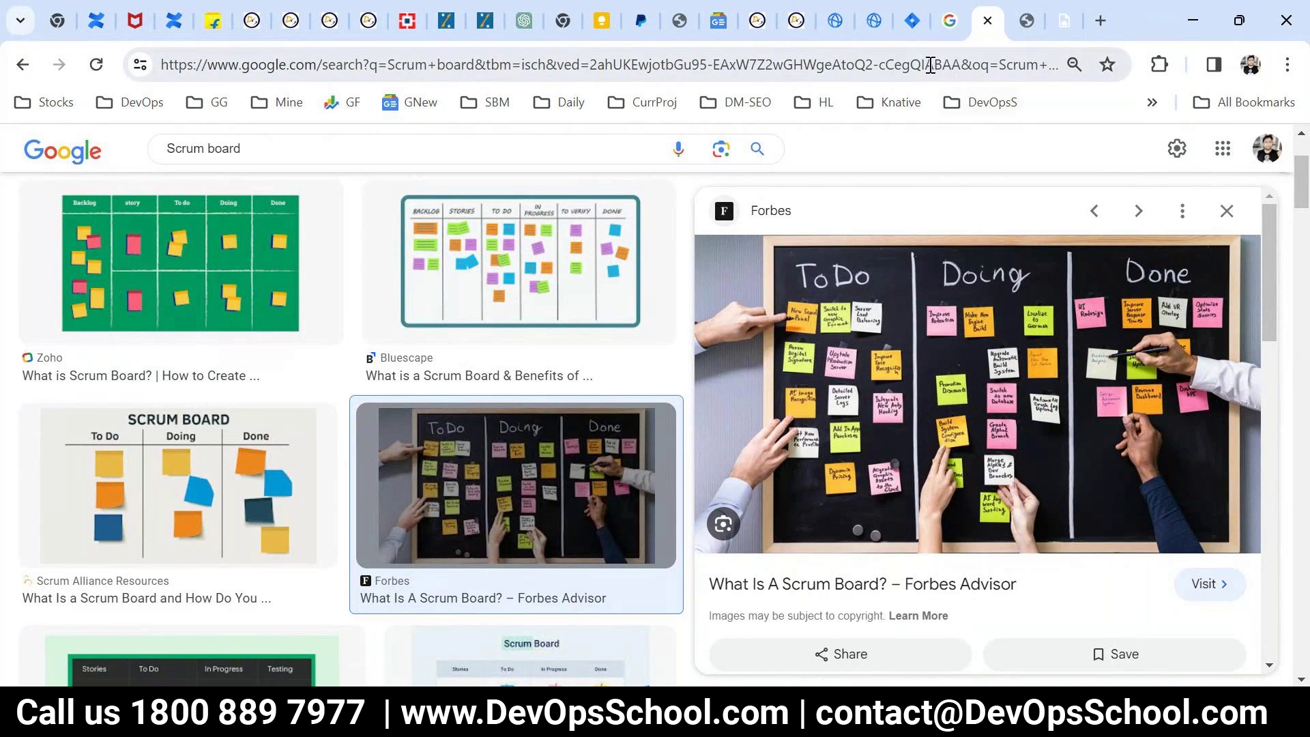
Search images for "kanban board" and preview the Wikipedia example with Backlog, Doing, Review and Done columns
mouse_move(915, 19)
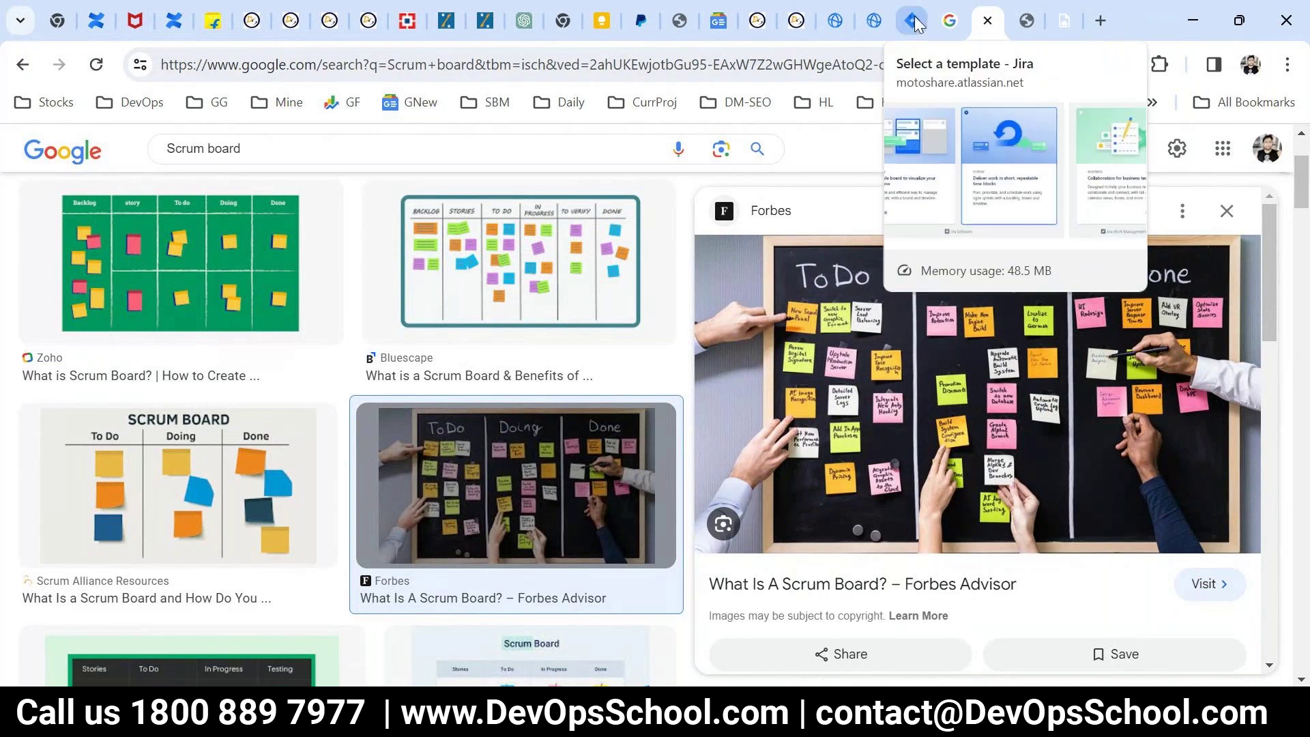
double_click(182, 148)
text(kan)
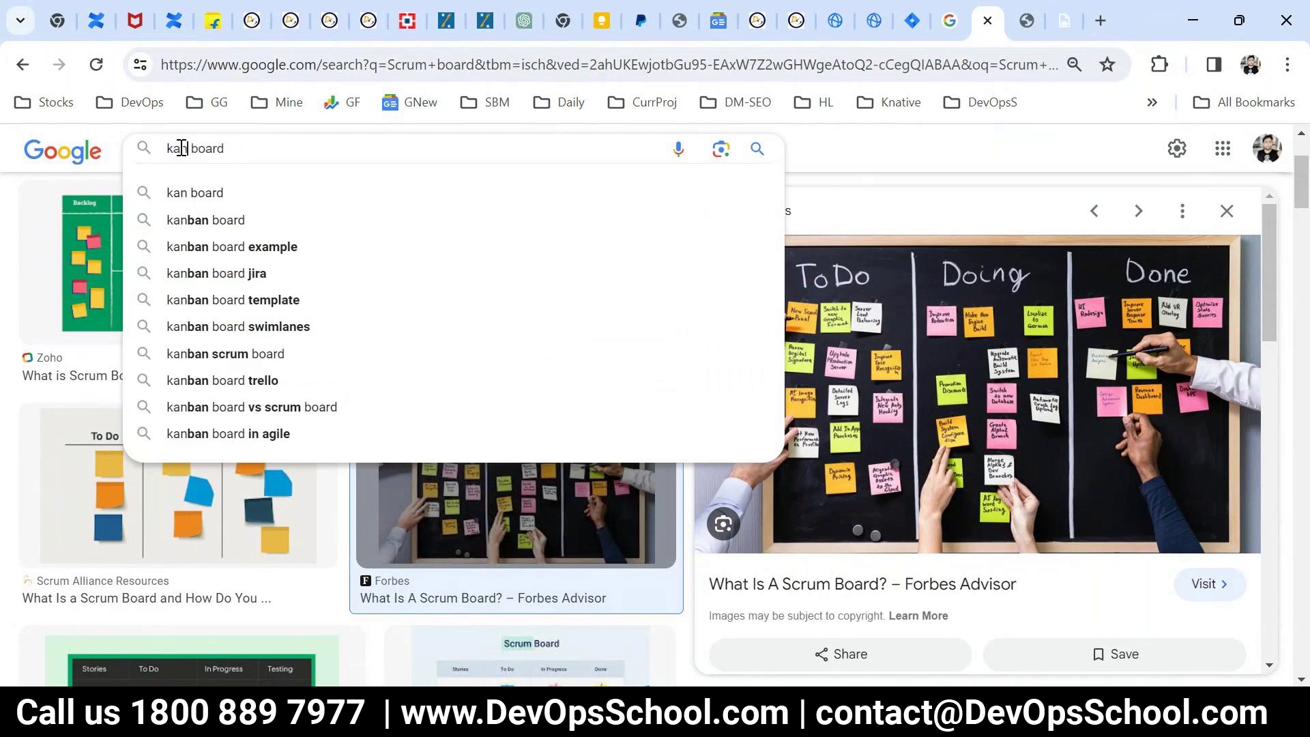
text(ban)
key(Return)
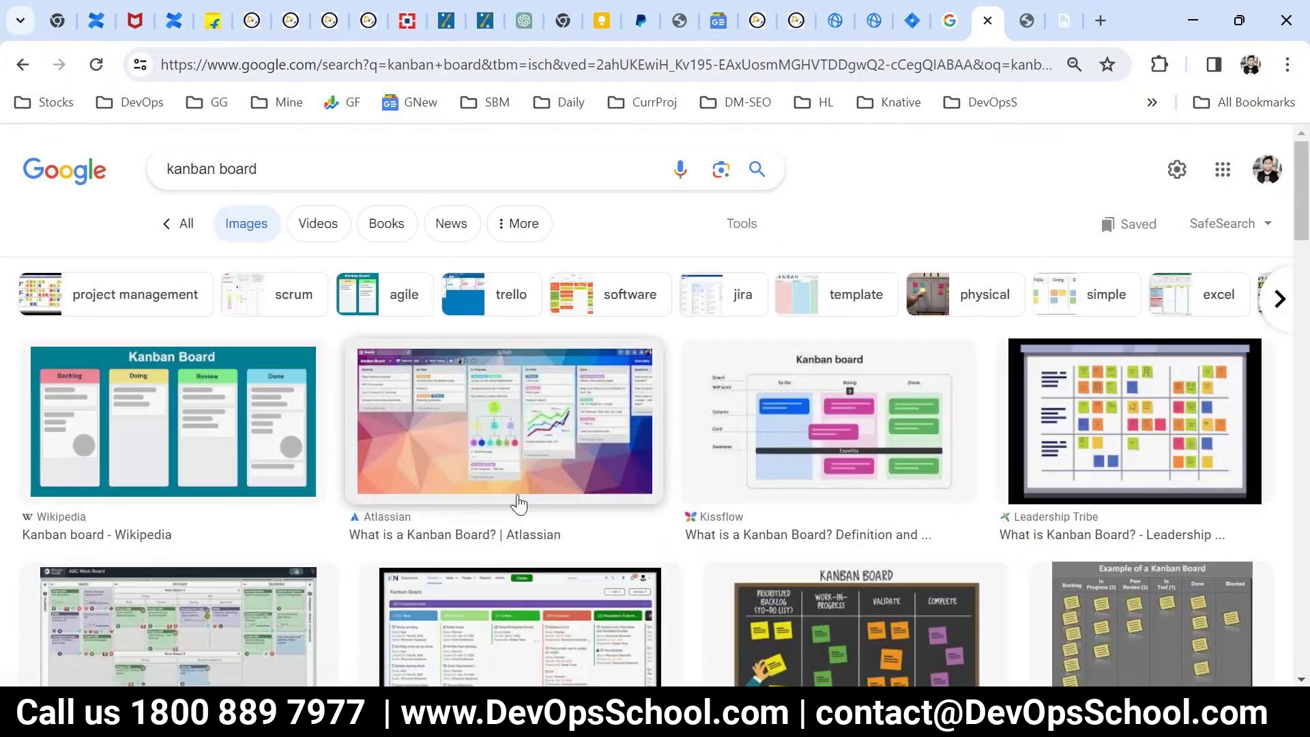
click(203, 430)
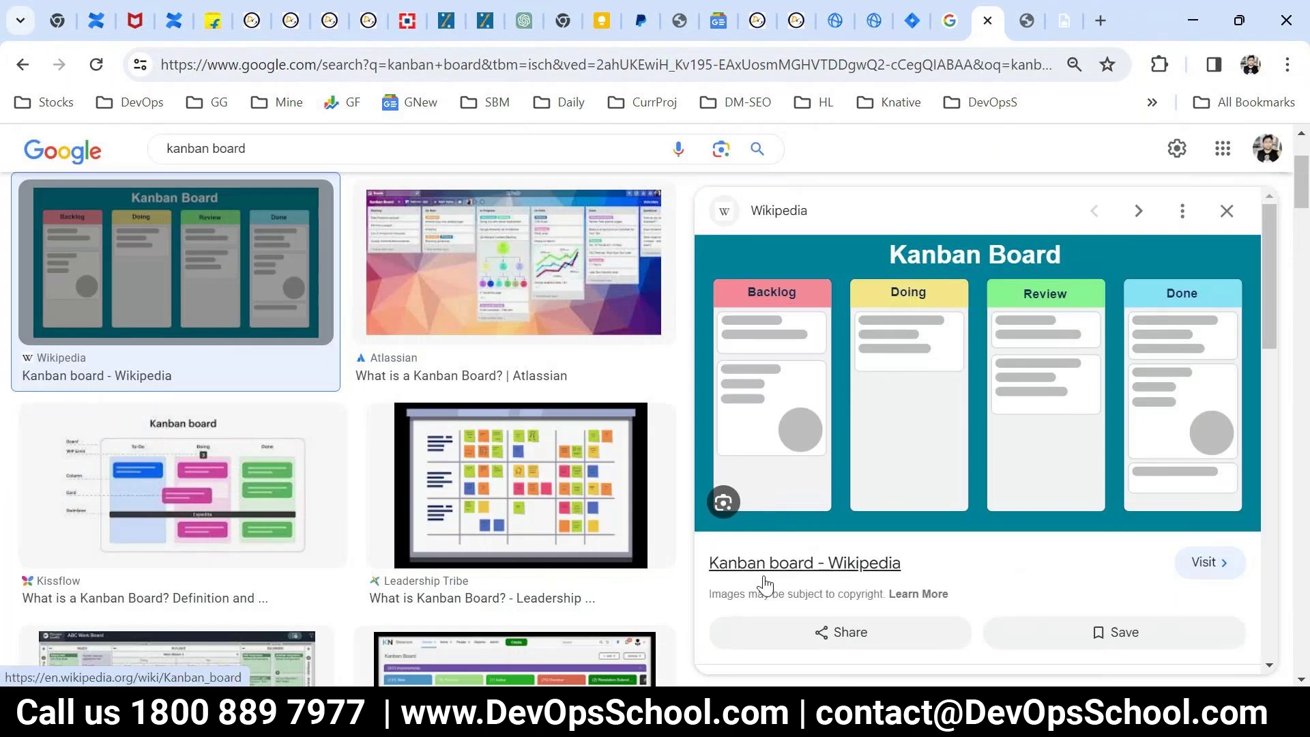
Search images for "kanban team" and preview the hand-drawn "Kanban is team structure agnostic" diagram
scroll(295, 258, up, 2)
double_click(247, 169)
text(yt)
text(ea)
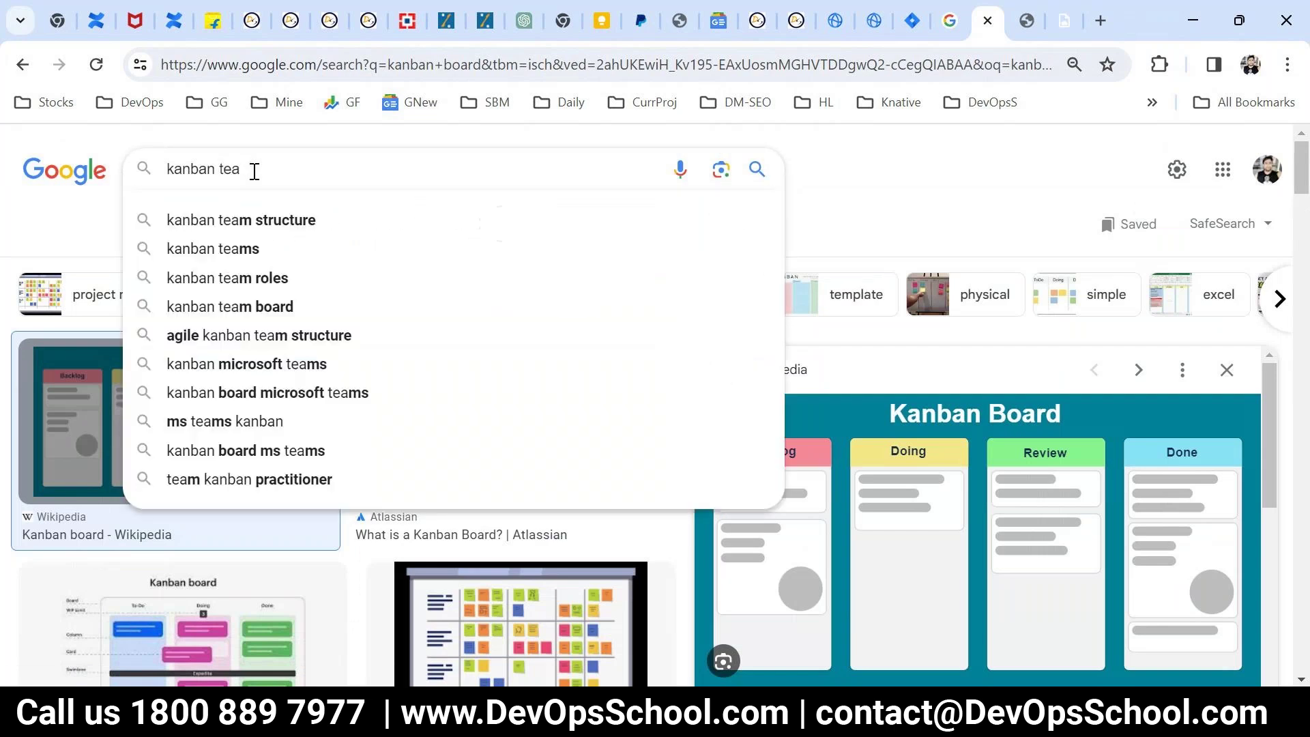
text(m)
key(Return)
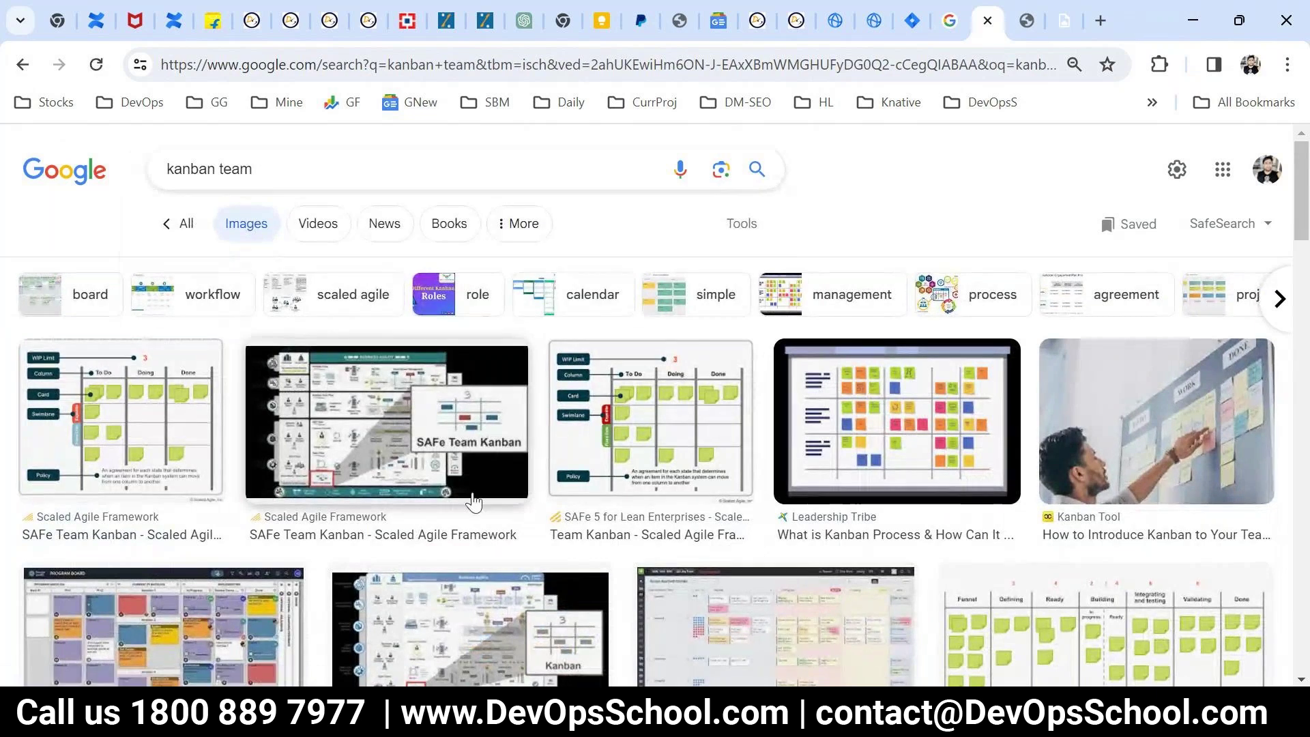
scroll(473, 502, down, 6)
scroll(699, 559, down, 6)
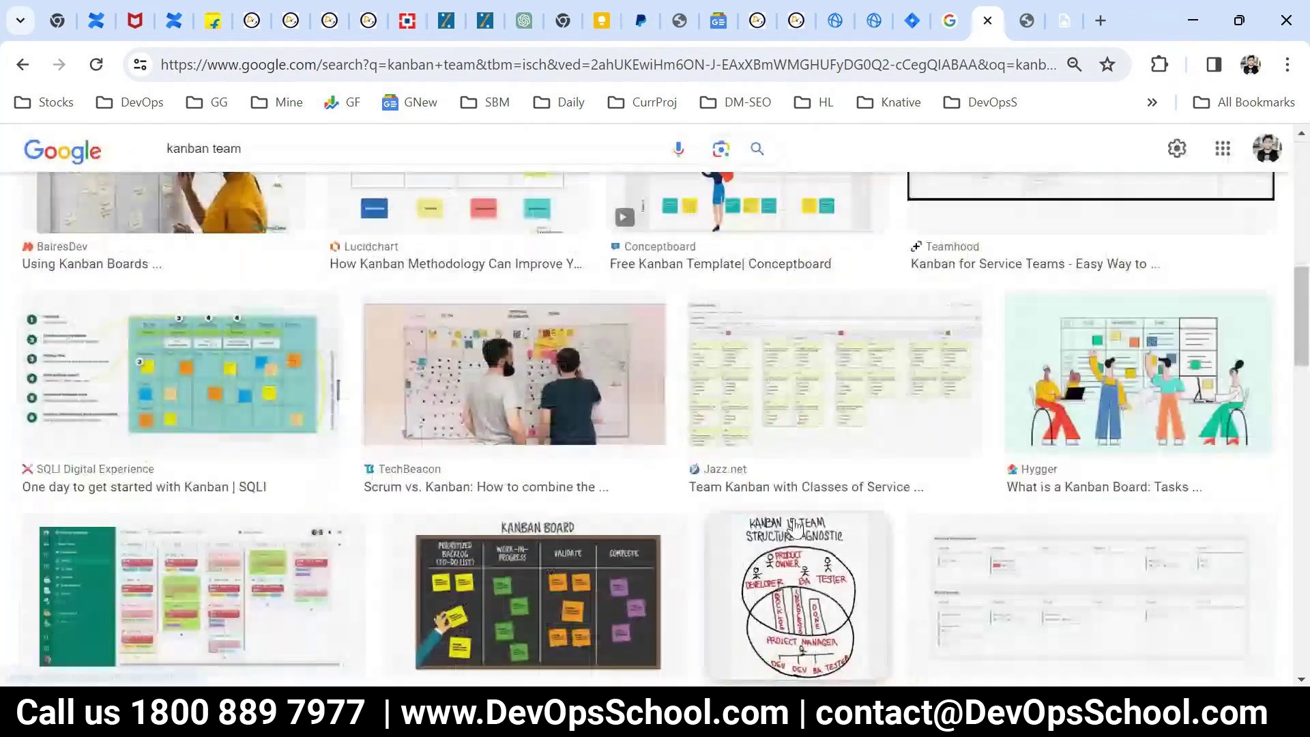
click(799, 487)
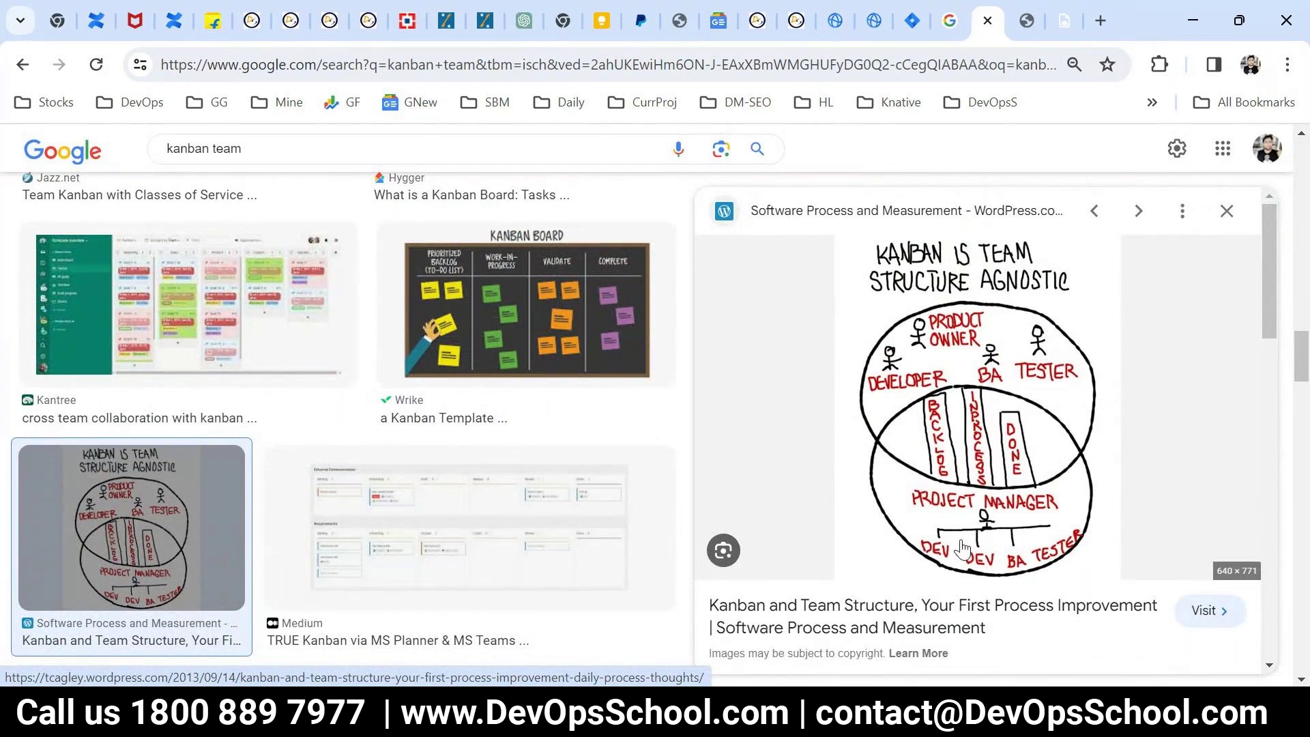
Switch to the Jira template selection page, choose Kanban for the first project, and continue to the project details
click(911, 20)
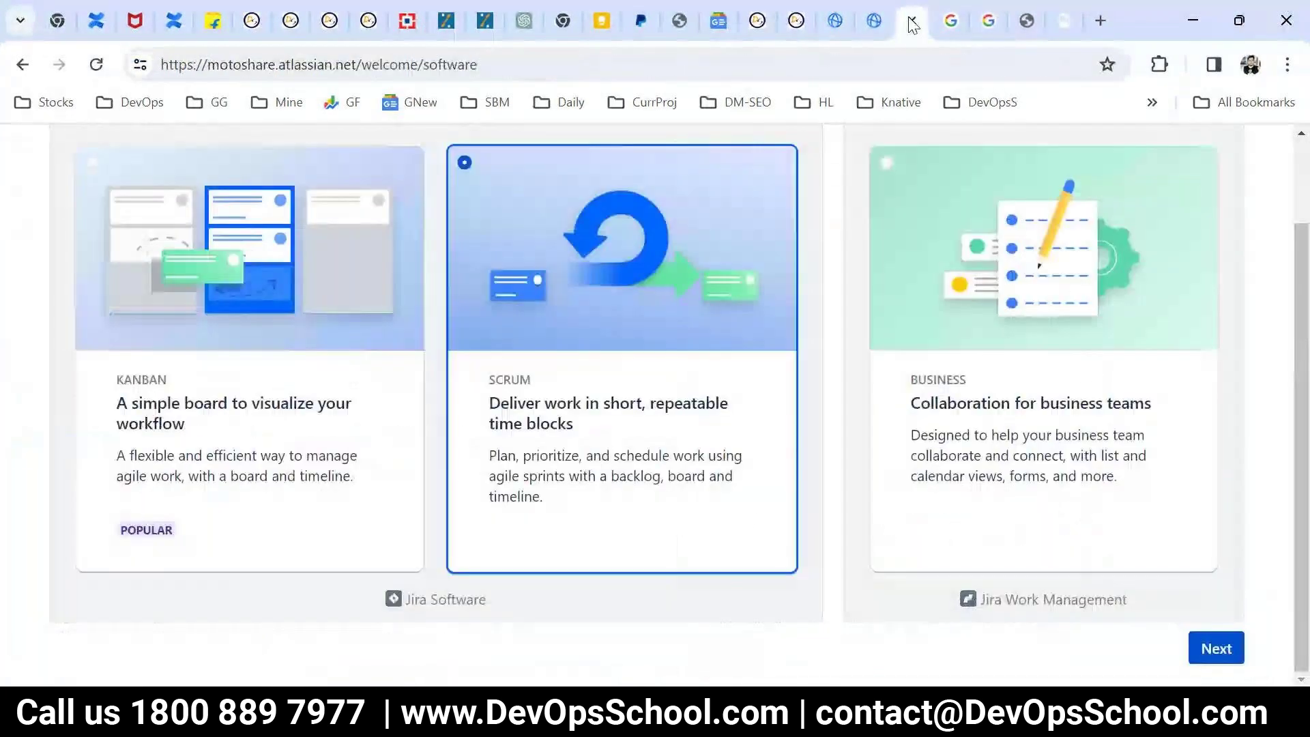
scroll(292, 436, up, 2)
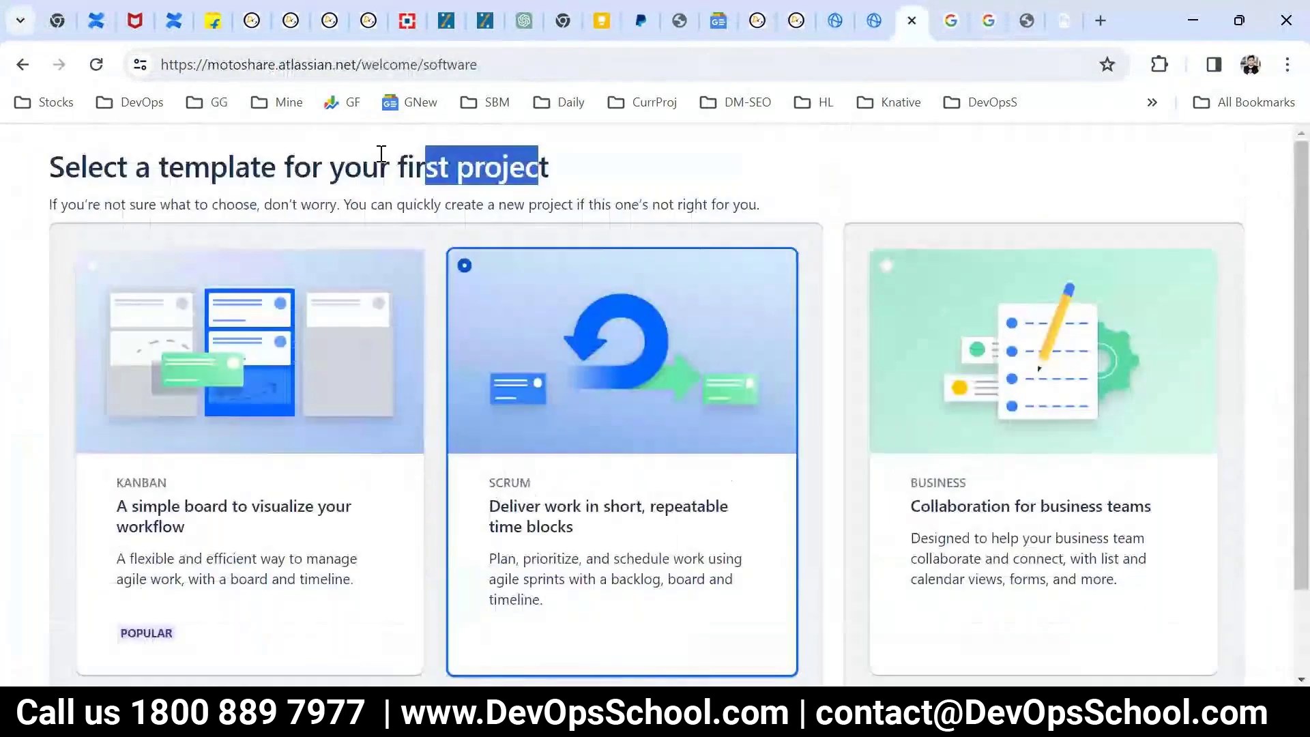
drag(425, 167, 548, 158)
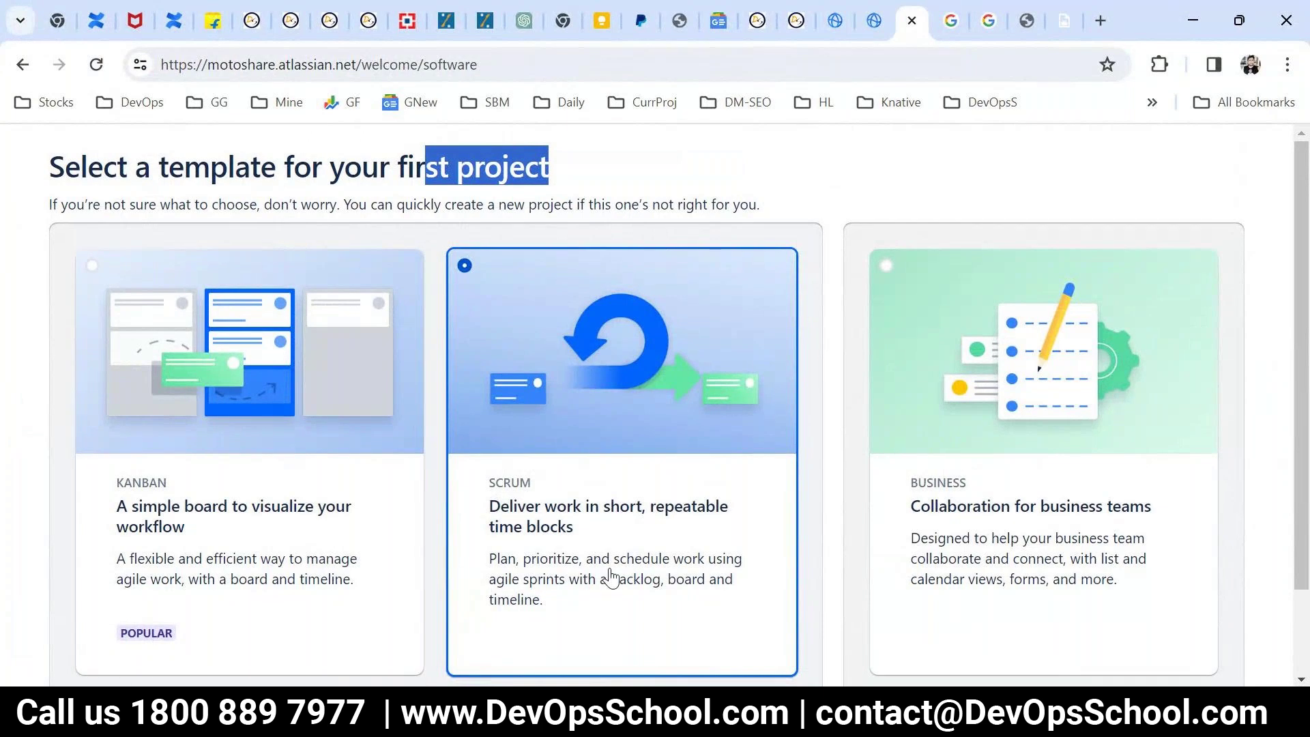
scroll(609, 578, down, 2)
click(185, 444)
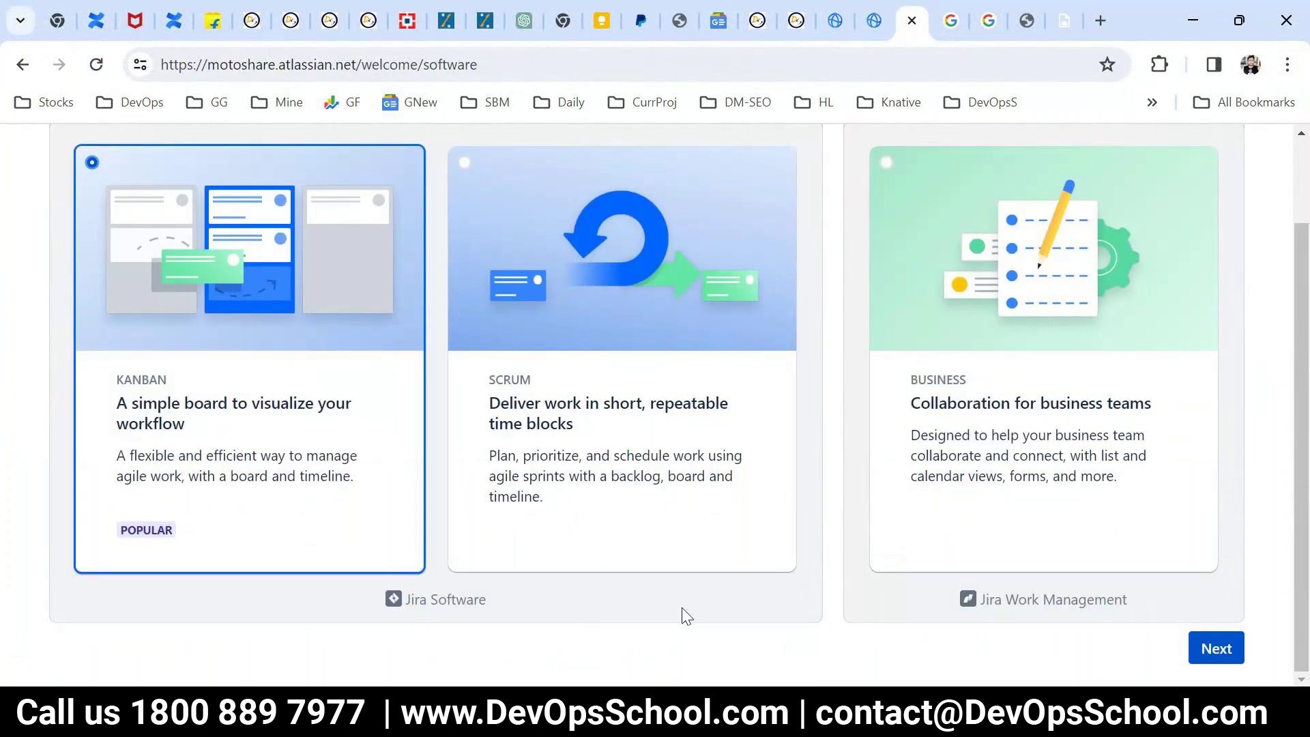
click(1215, 657)
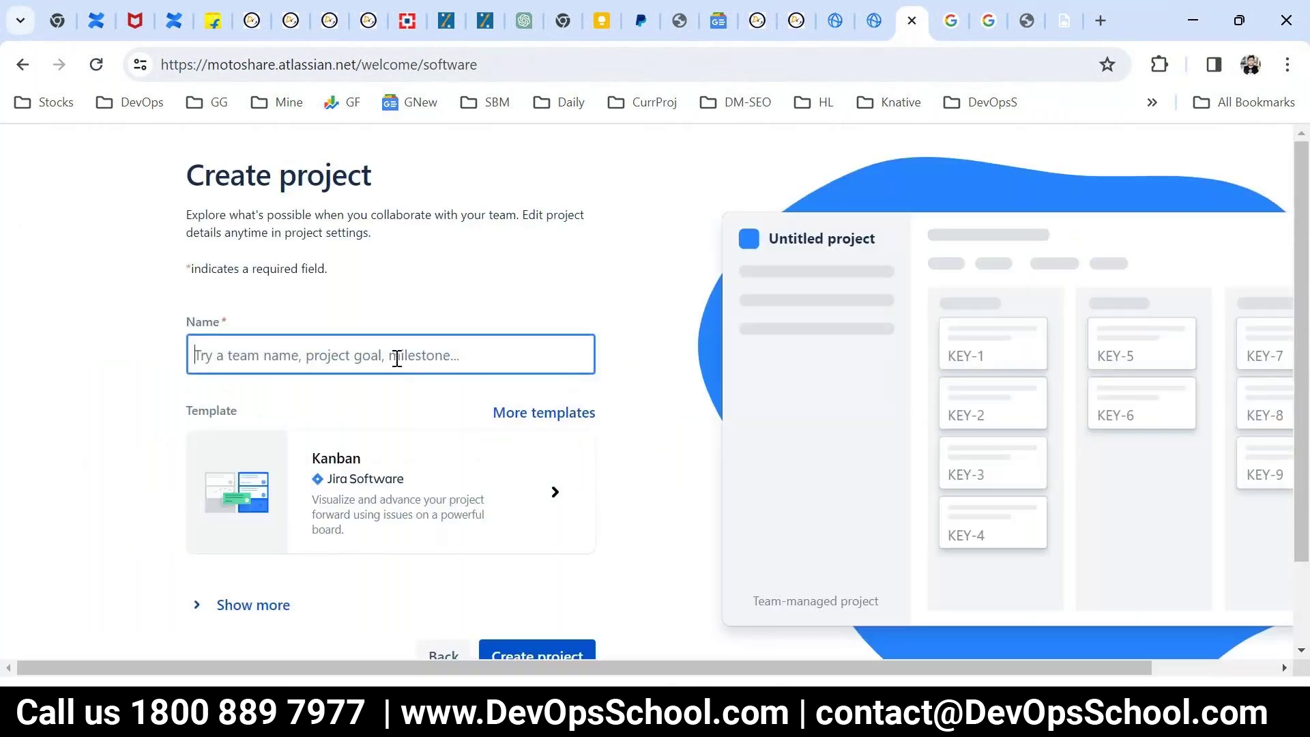
Enter ProjetX as the name of the new Kanban project
text(Pro)
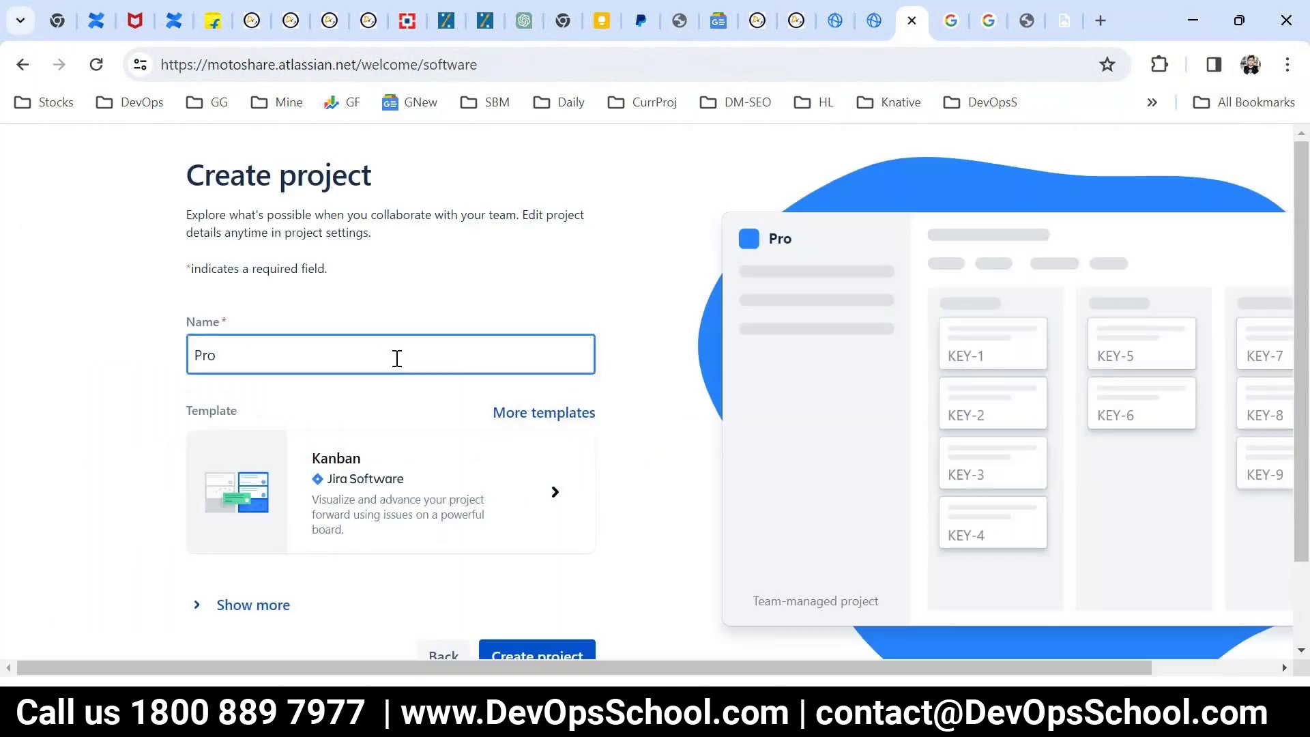
text(jet)
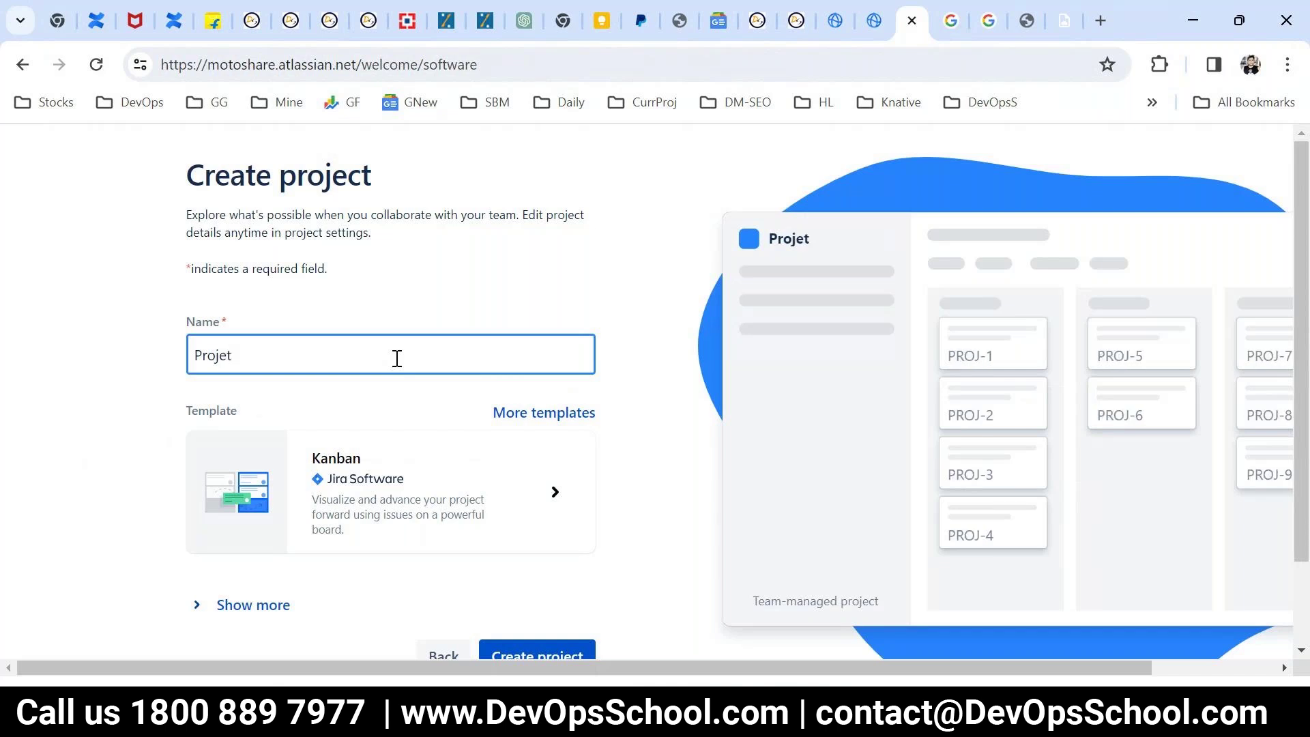
text(X)
double_click(397, 358)
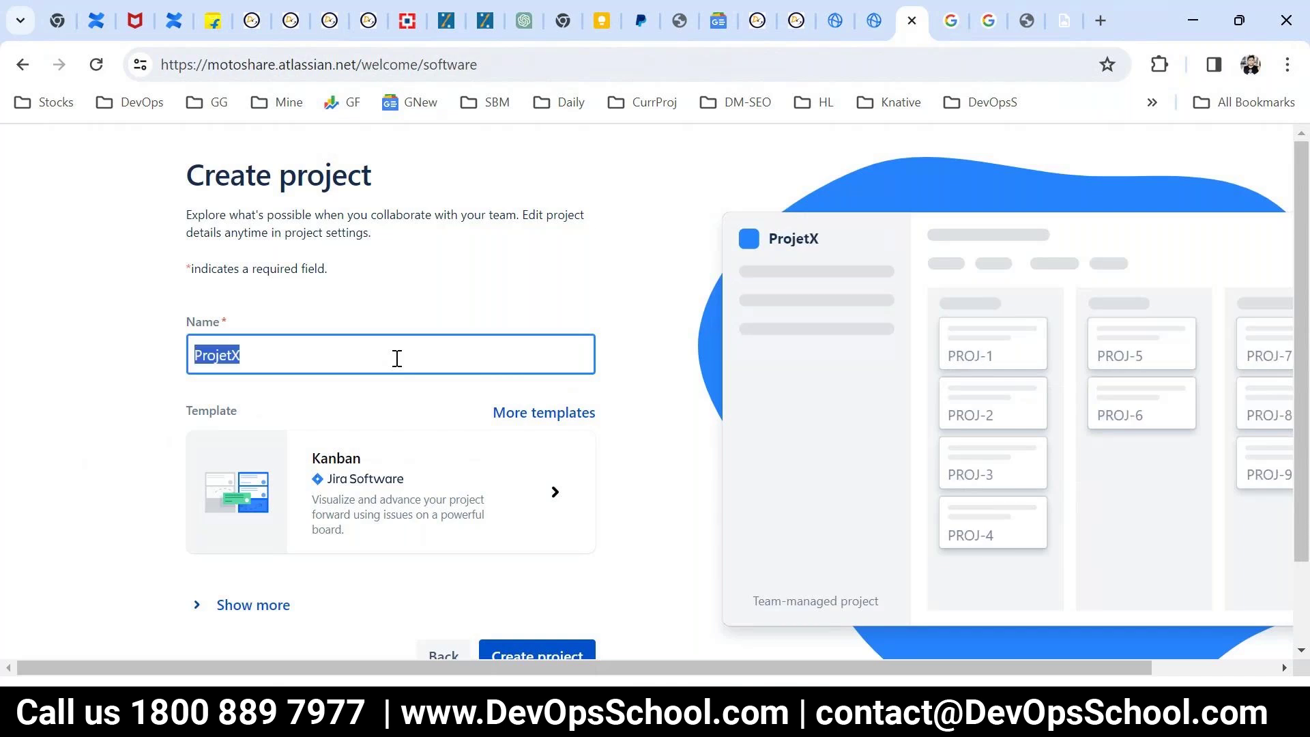
Examine the additional project templates and their categories, and return to project creation with the Kanban software template
scroll(530, 473, down, 2)
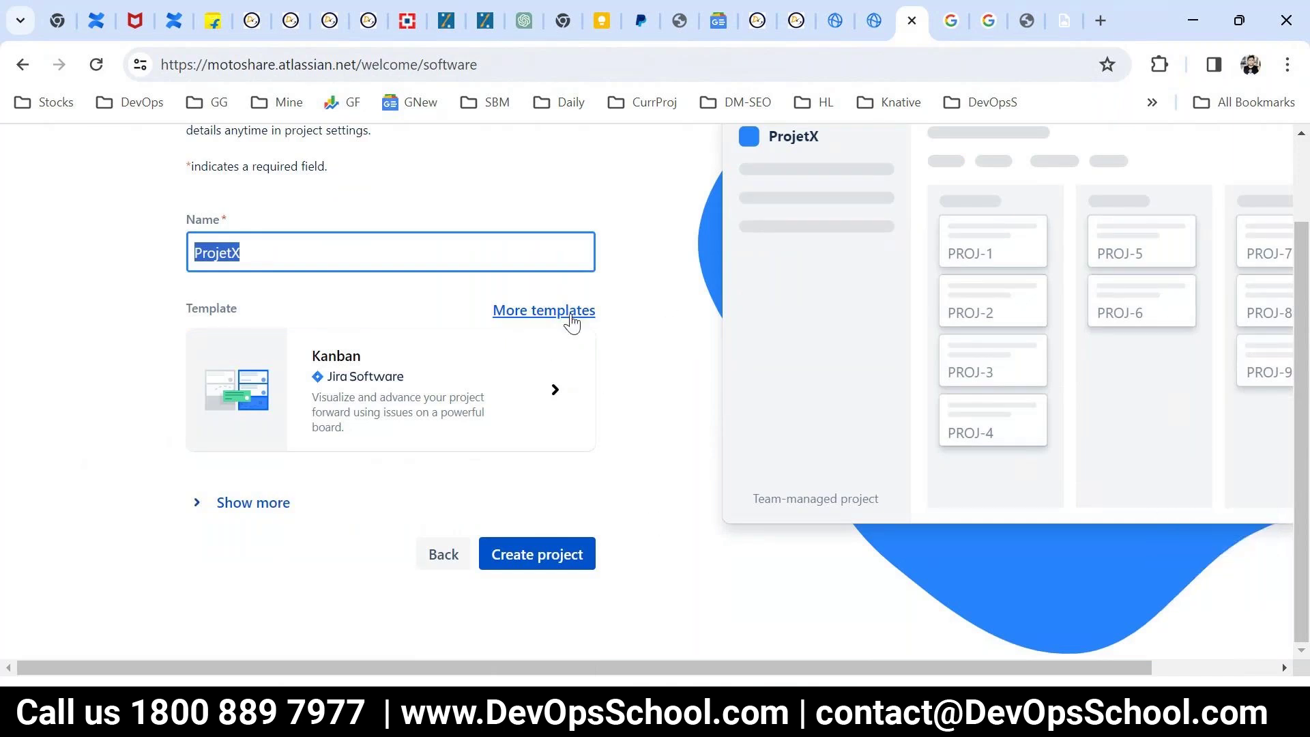
click(566, 314)
scroll(769, 481, down, 3)
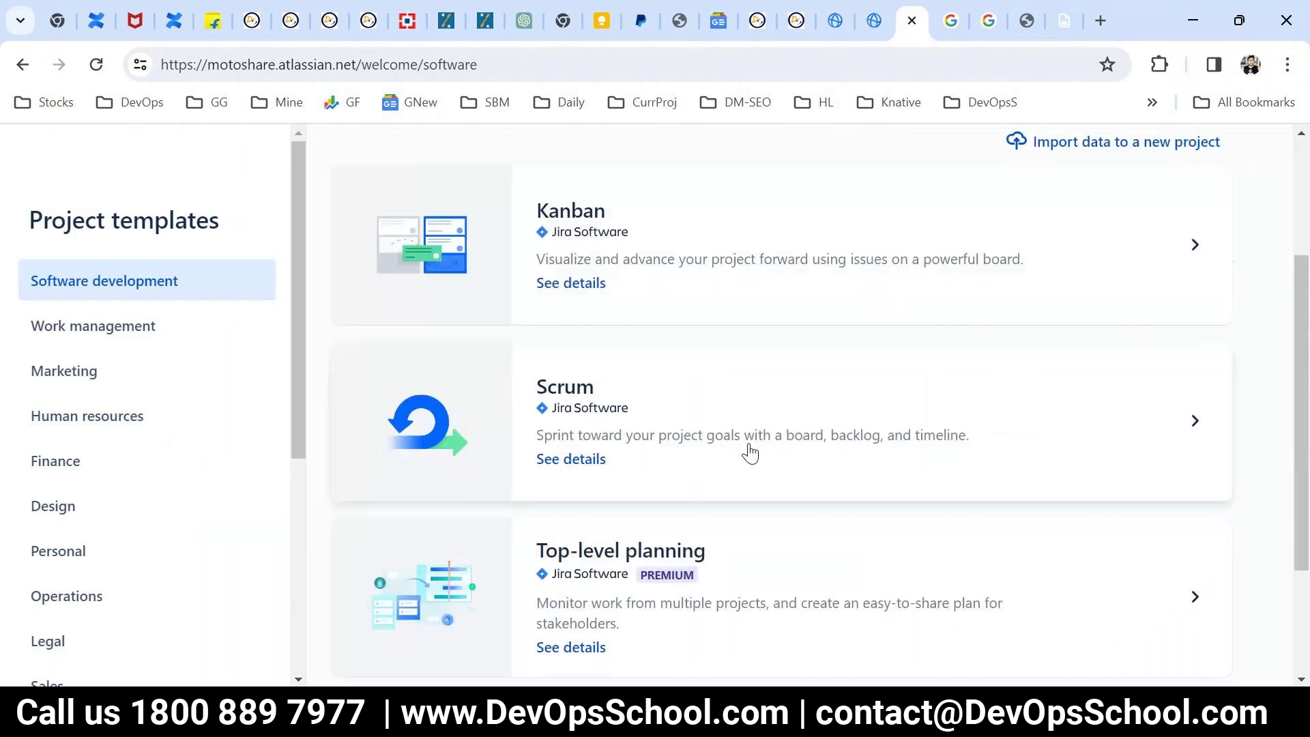
scroll(599, 427, down, 3)
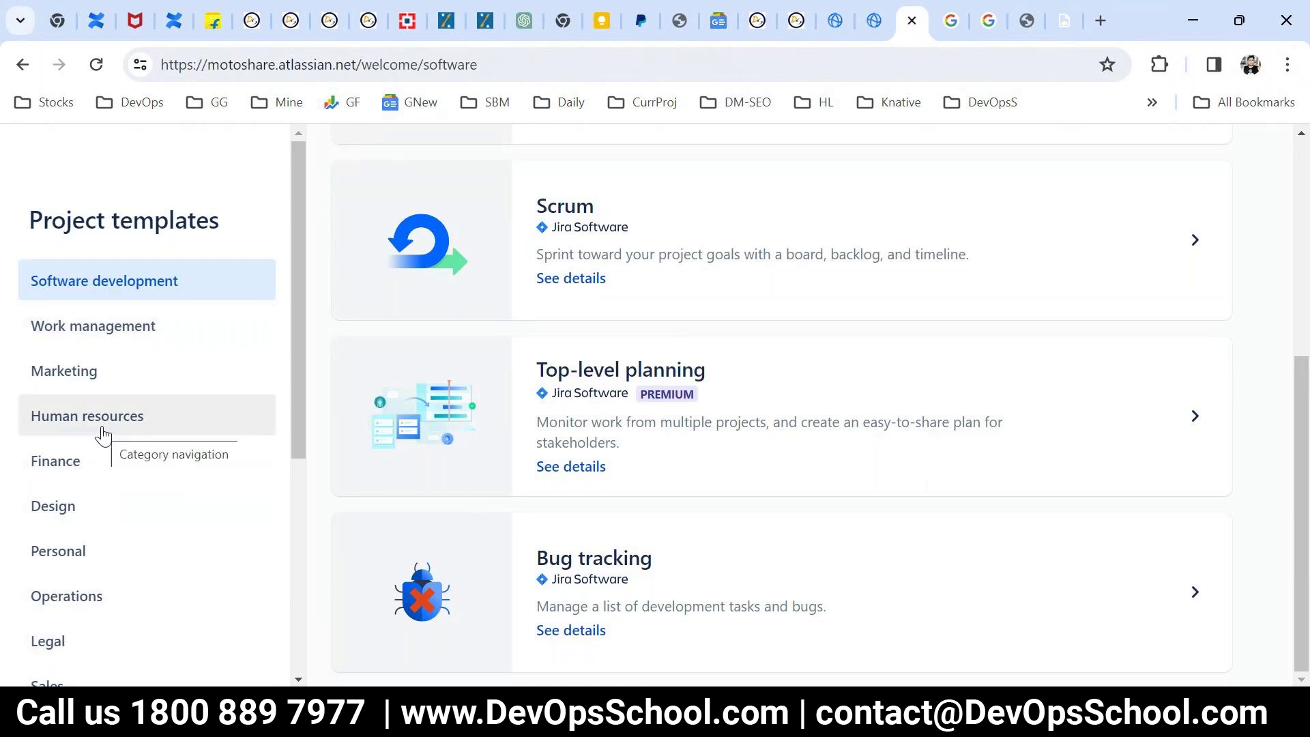
scroll(137, 594, down, 5)
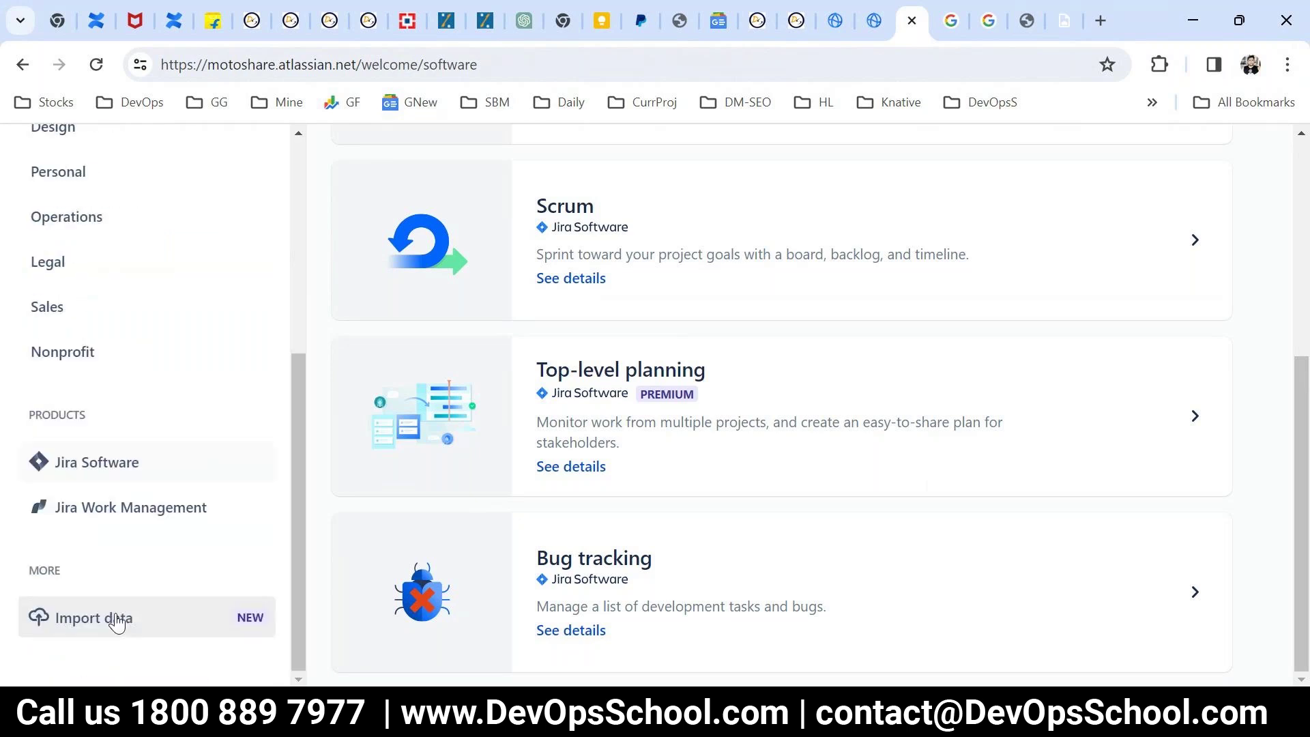
scroll(120, 618, up, 5)
scroll(893, 372, up, 6)
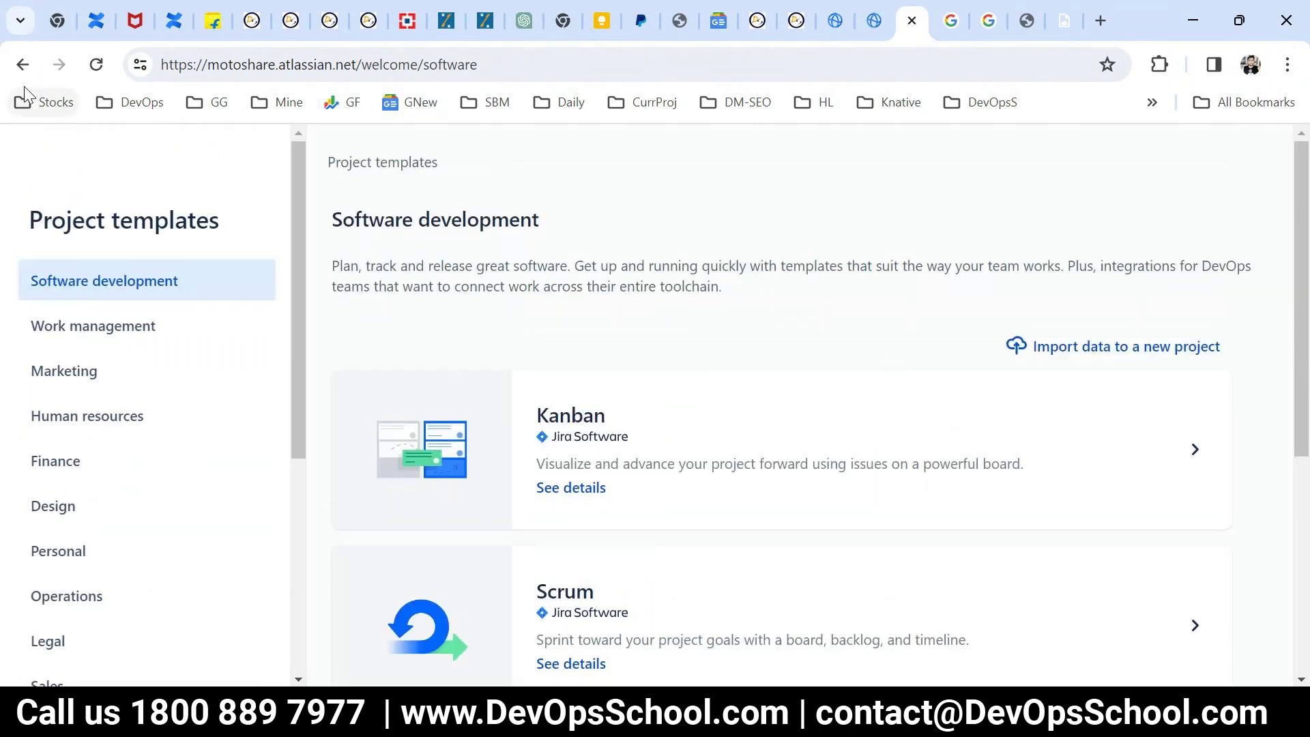
click(578, 439)
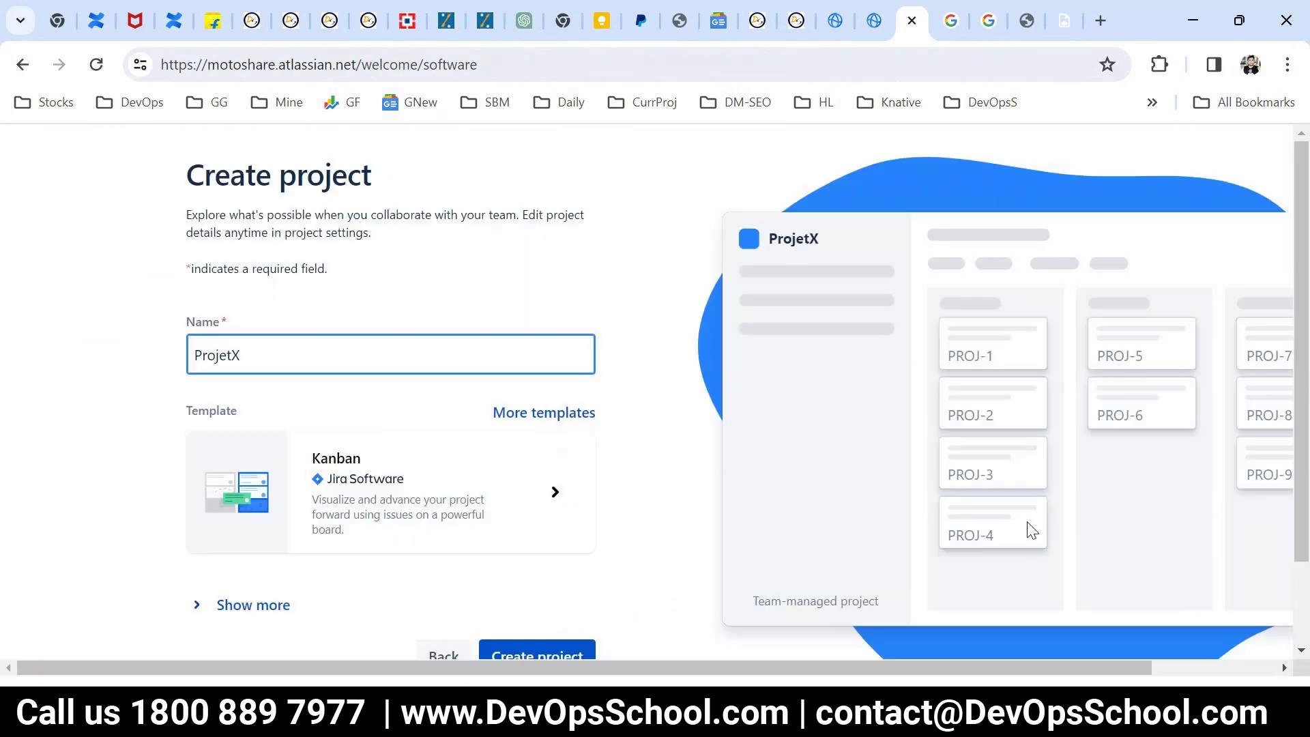
Create the ProjetX project and skip selecting tools to connect
scroll(399, 427, down, 2)
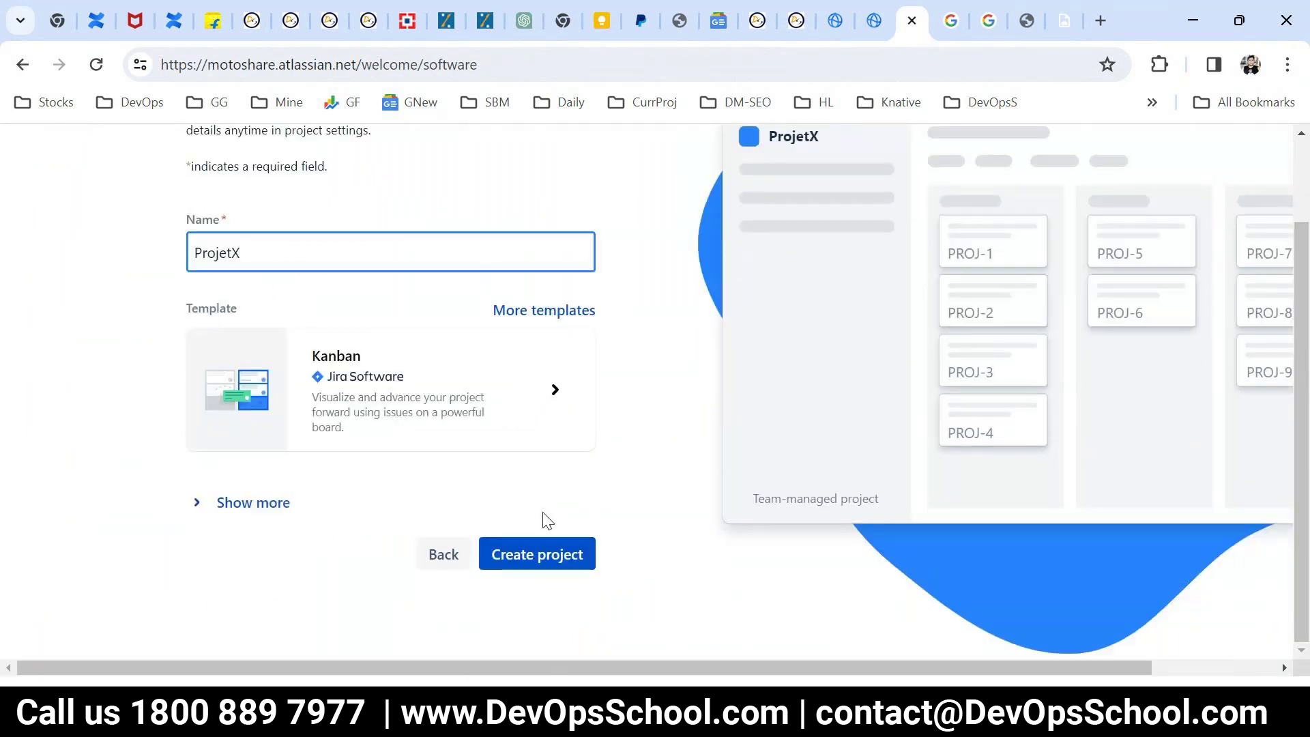
click(556, 568)
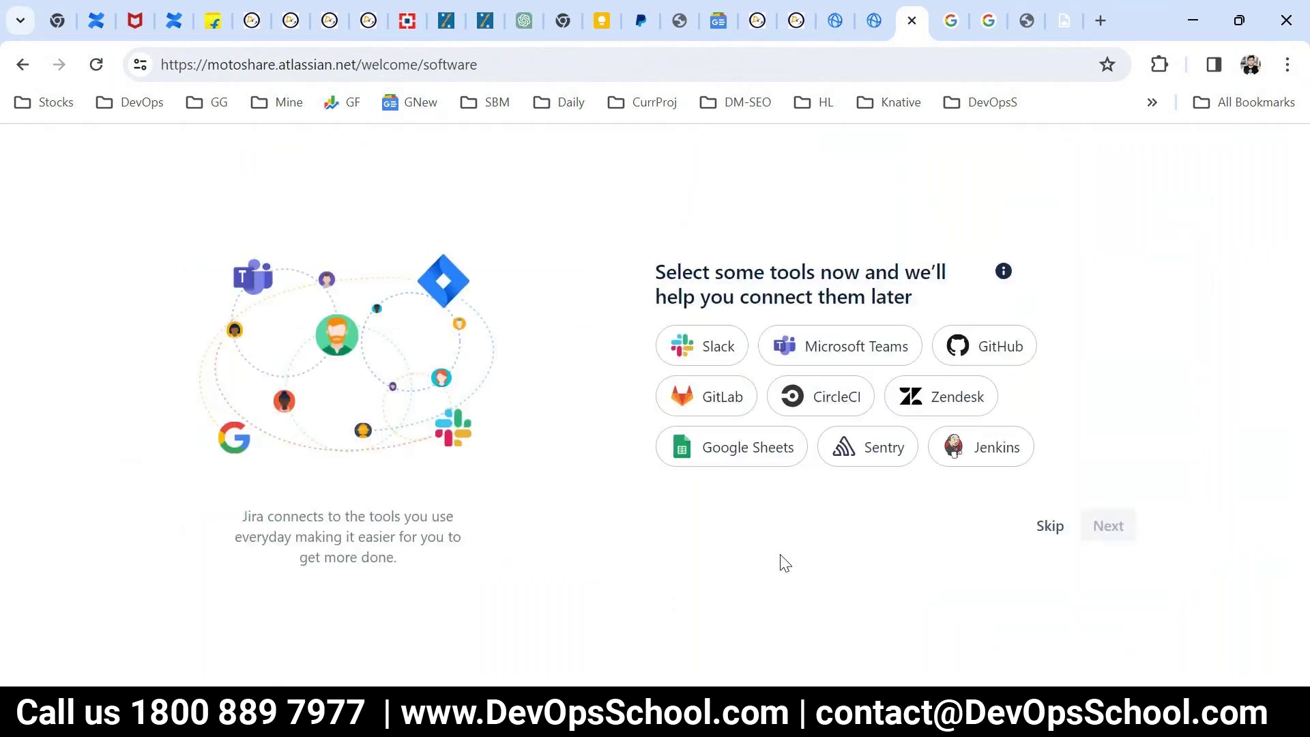
click(1049, 531)
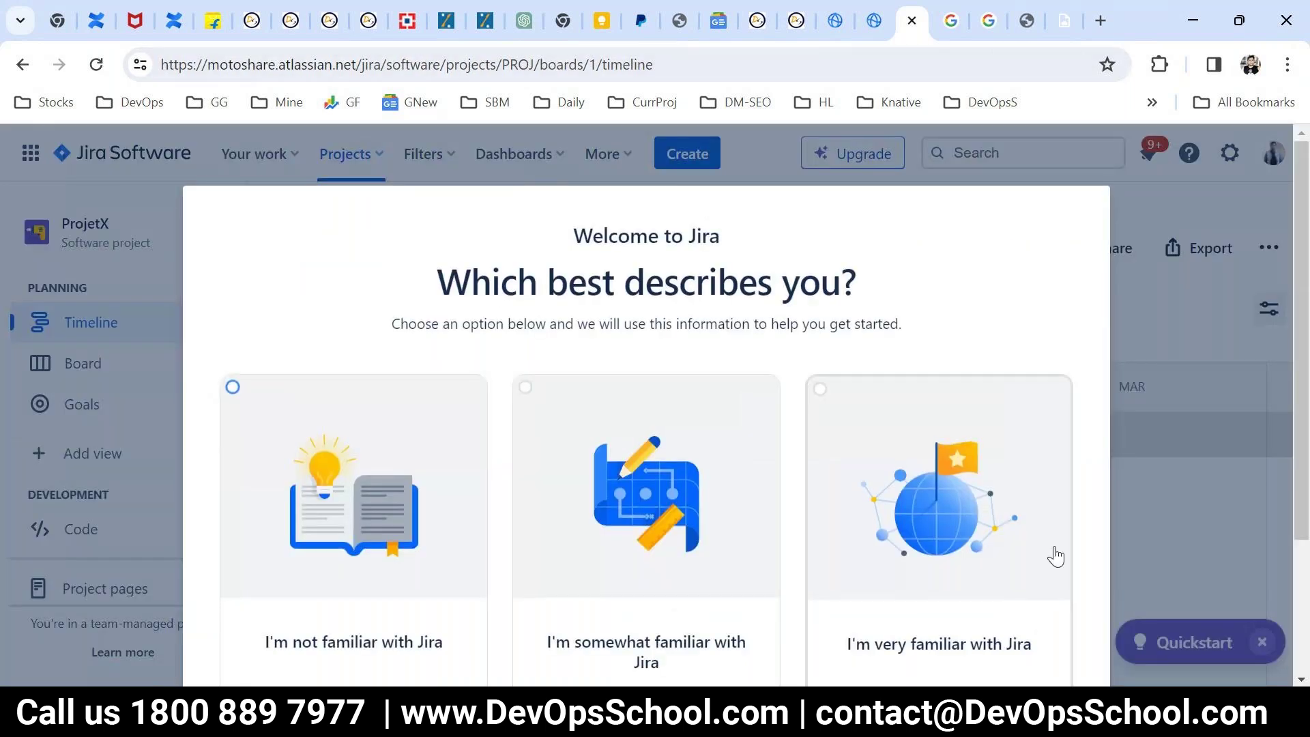
Answer the welcome question with "I'm very familiar with Jira" and start using Jira
scroll(1053, 555, down, 3)
click(775, 571)
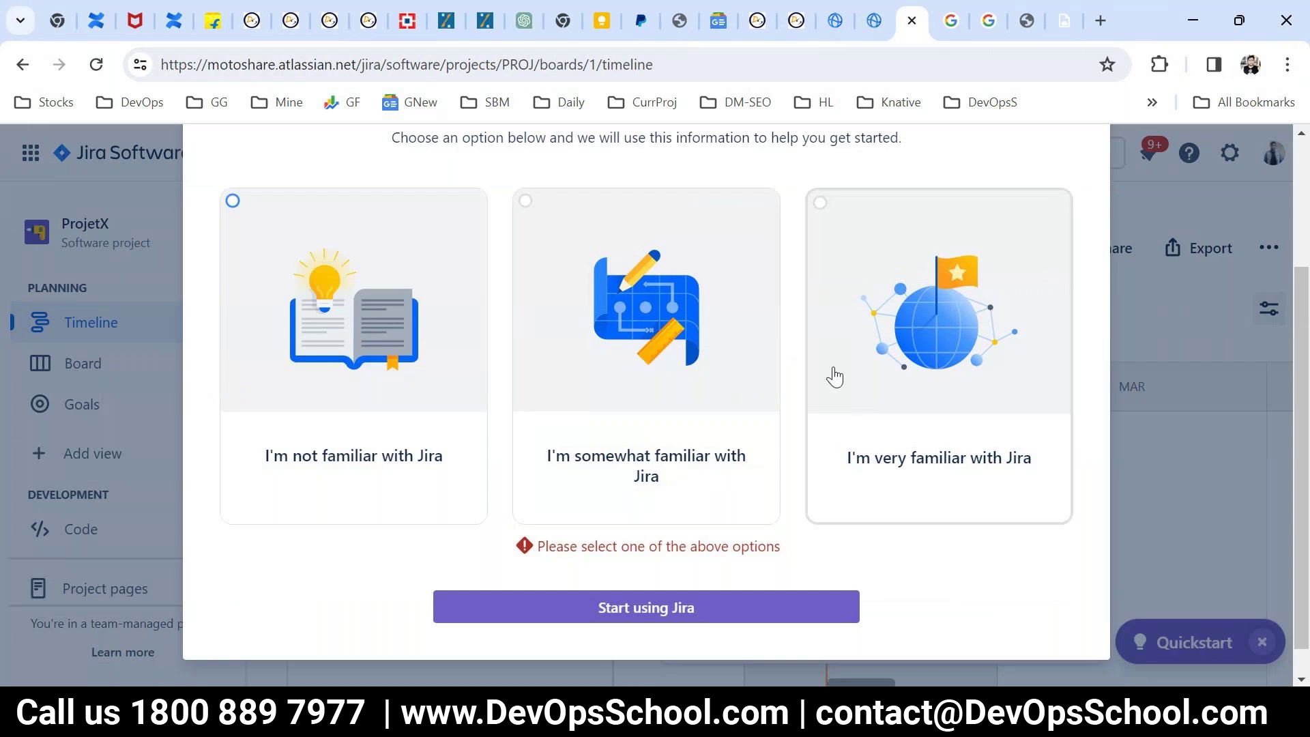
scroll(962, 477, down, 1)
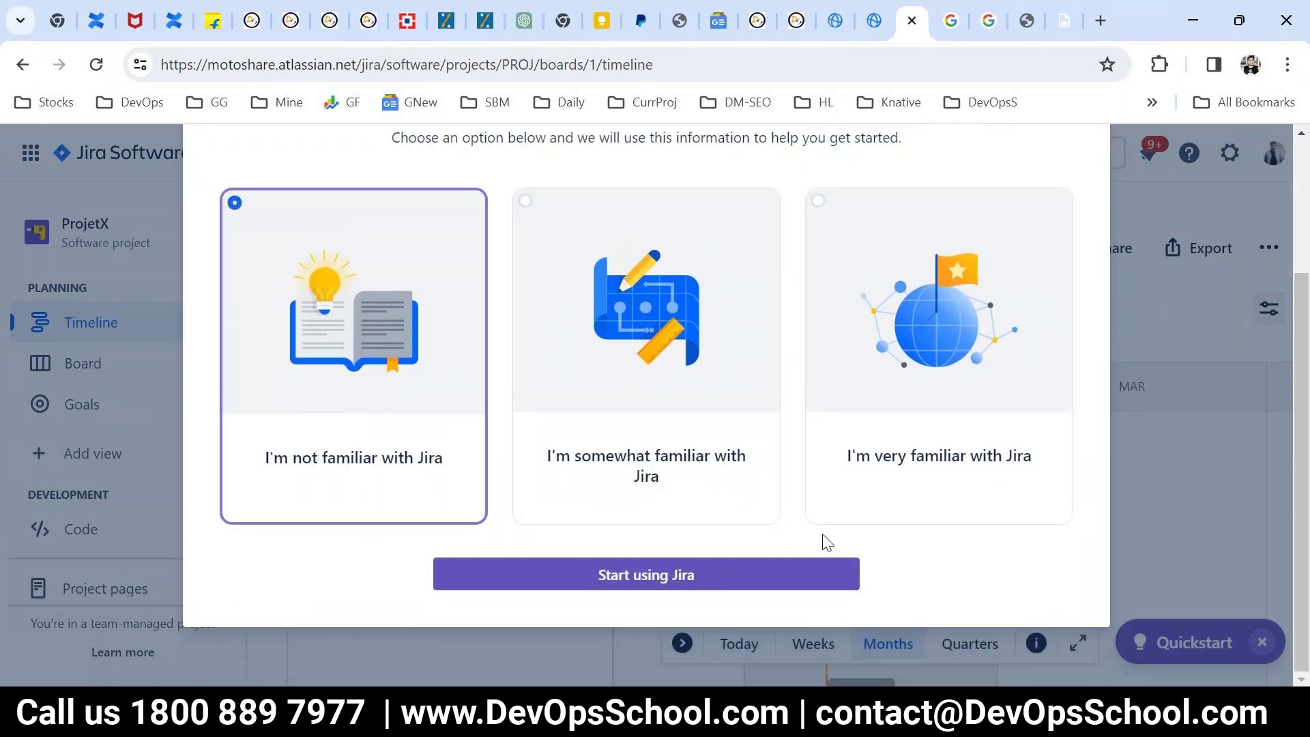
click(921, 443)
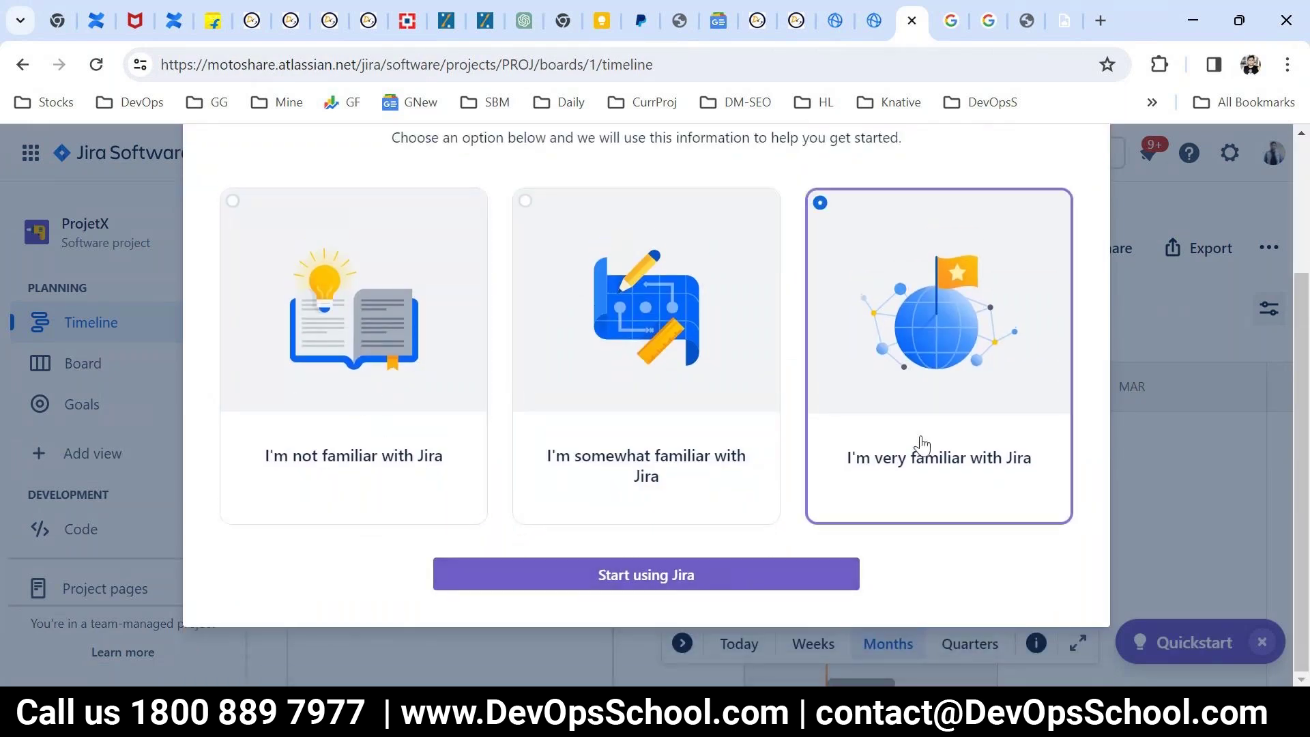
click(646, 587)
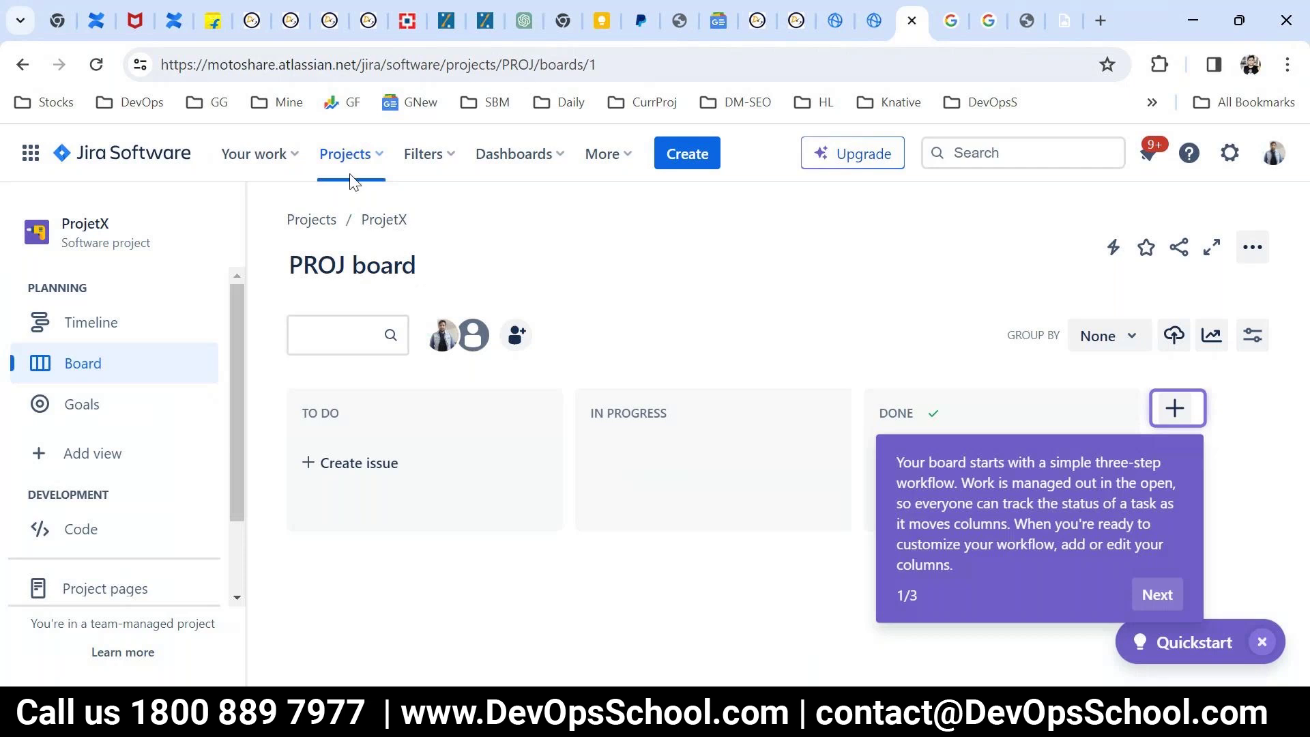
Start a second project from the Bug tracking template in the Software development category
click(345, 157)
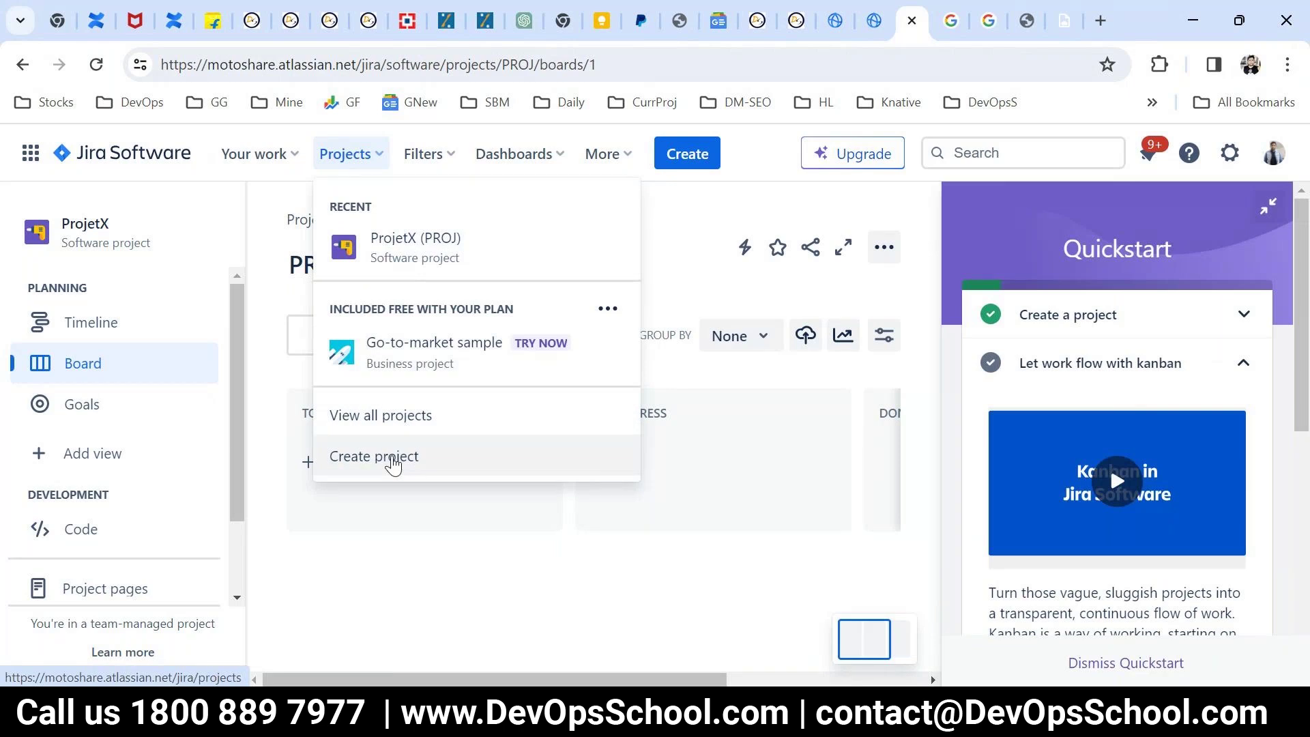
click(394, 458)
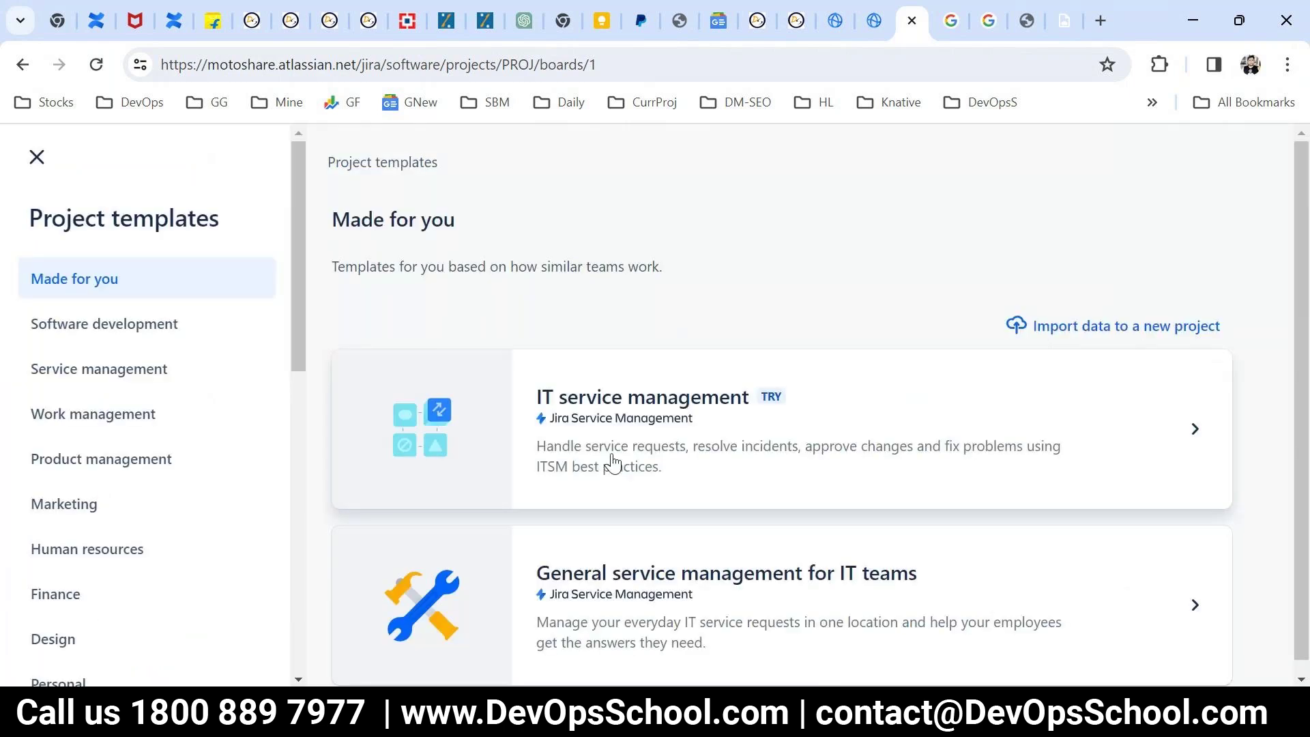
click(132, 325)
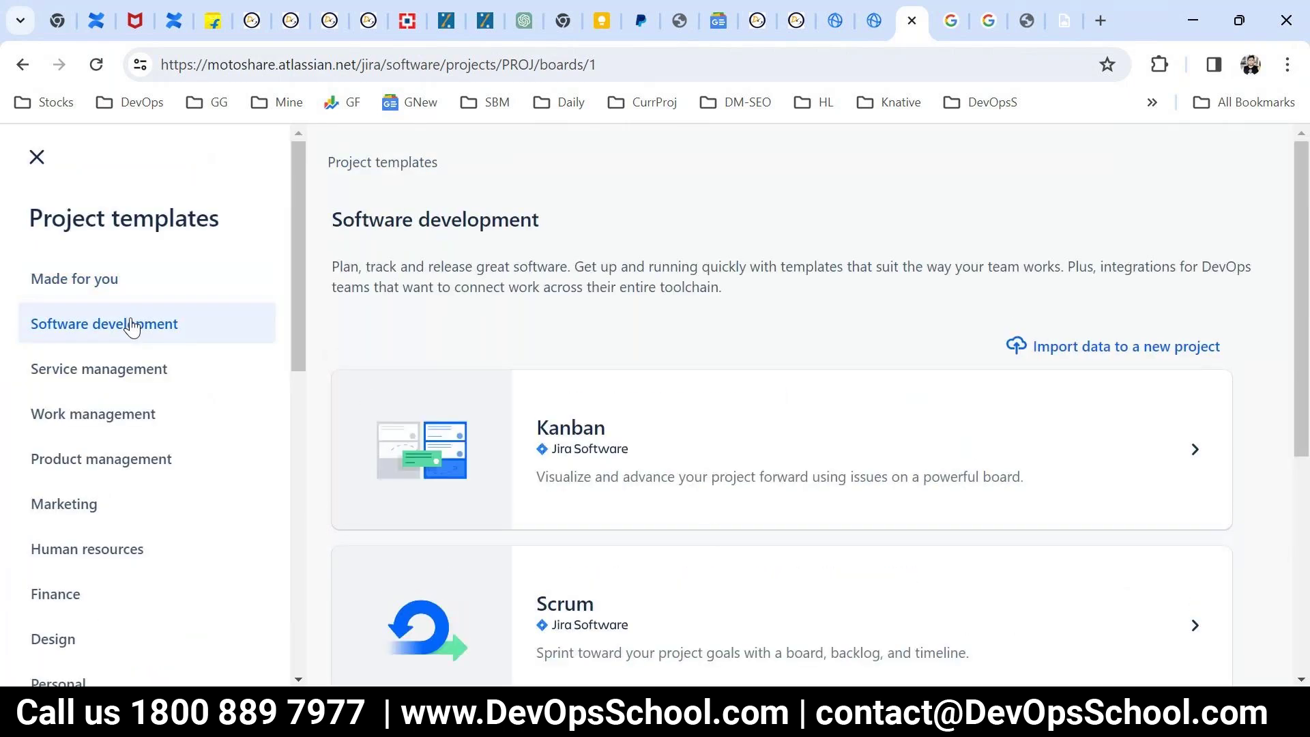
scroll(711, 545, down, 5)
scroll(711, 546, down, 1)
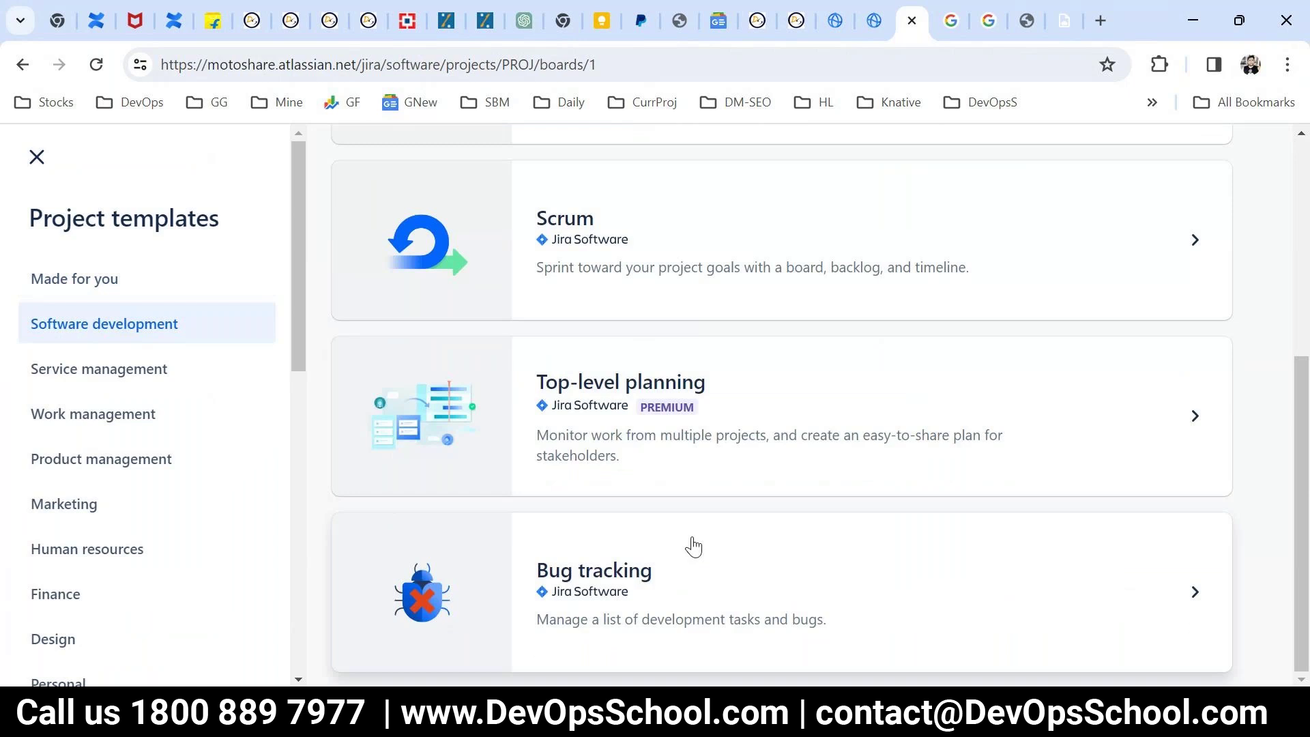
click(644, 554)
click(1193, 625)
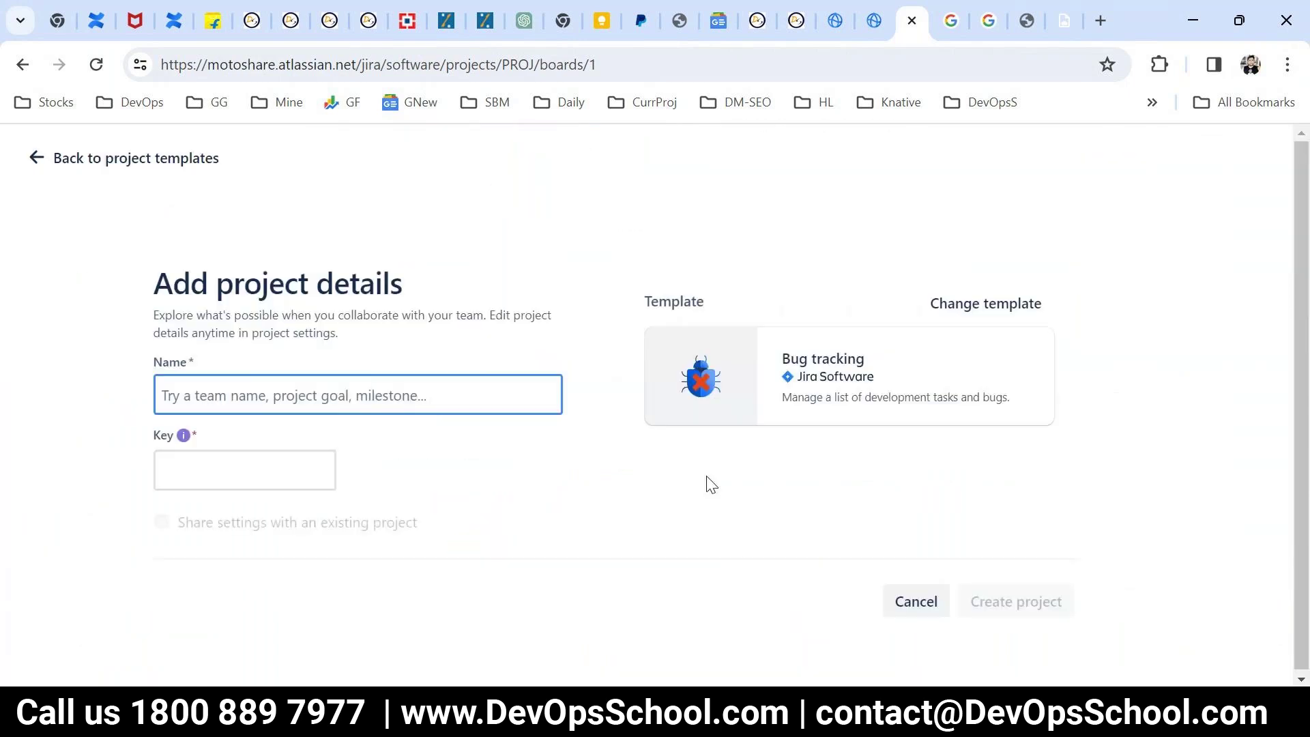
Name the bug tracking project ProjectY and create it
text(Pro)
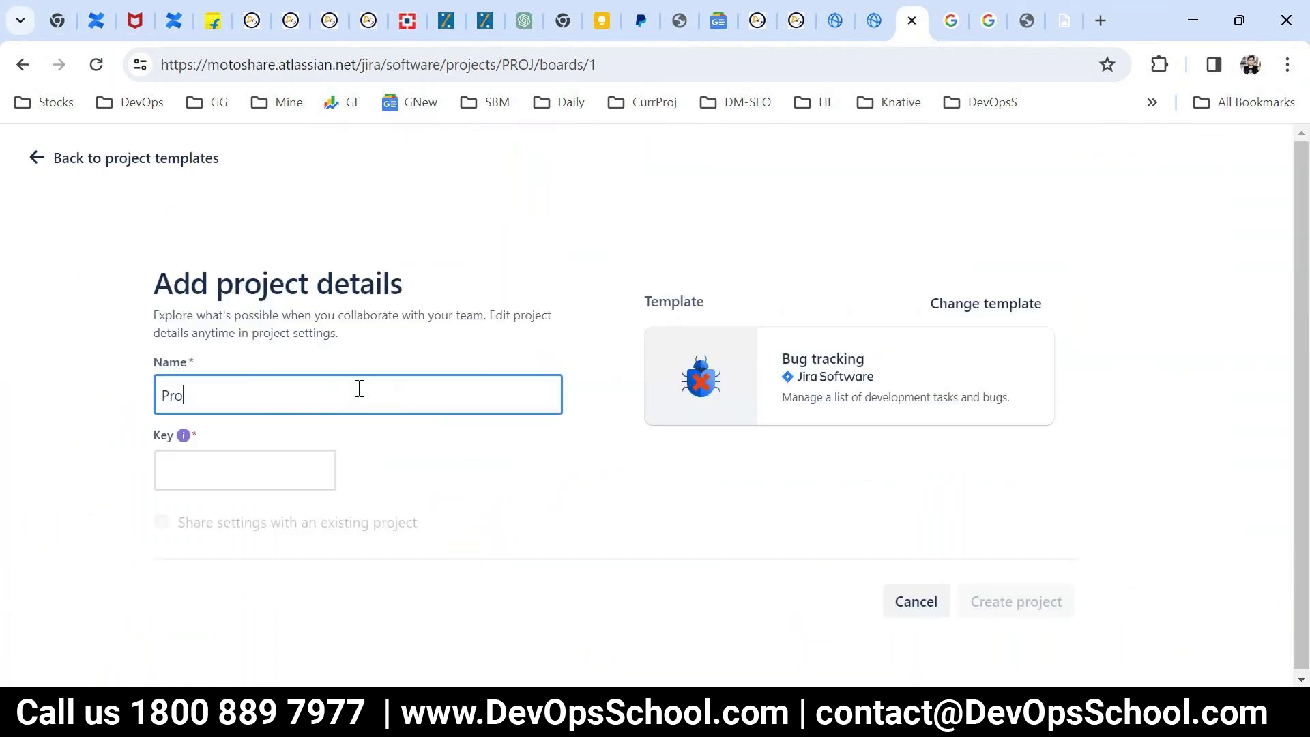
text(jecty)
key(BackSpace)
text(Y)
click(1009, 614)
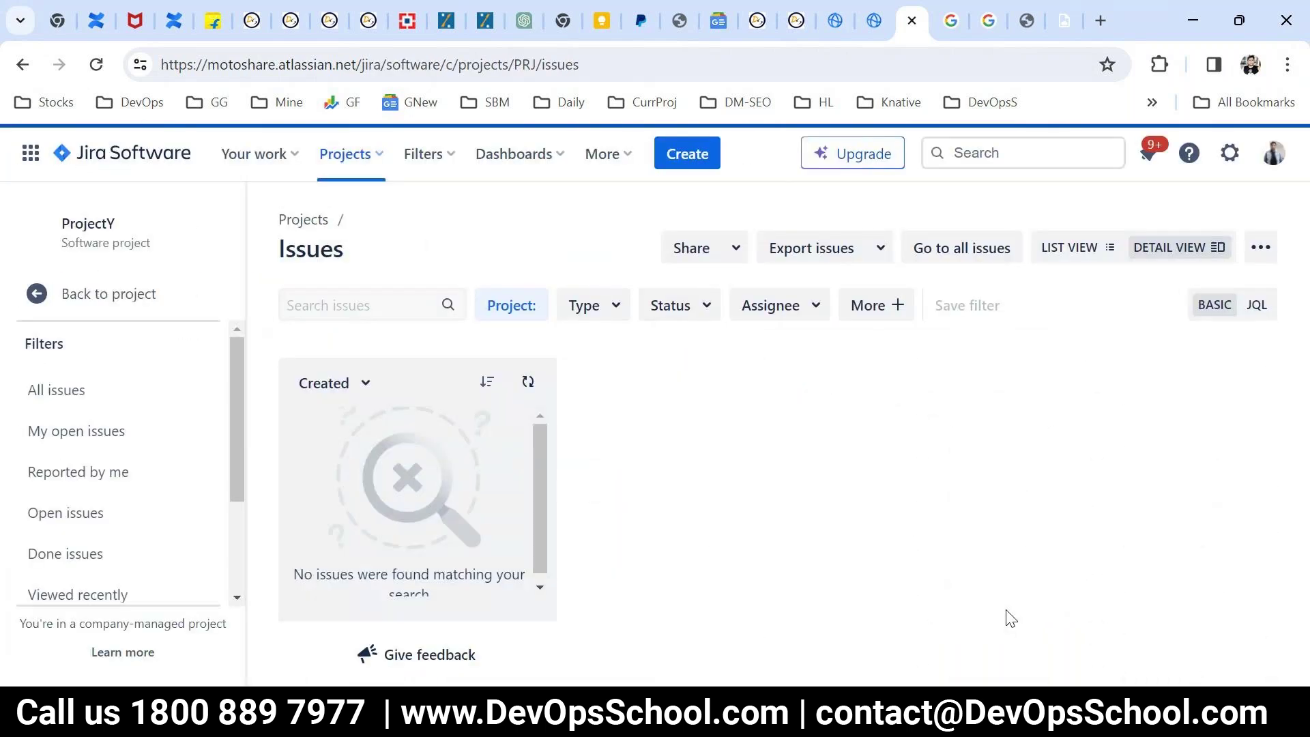
Start a third project from the Scrum software development template and make it team-managed
click(336, 153)
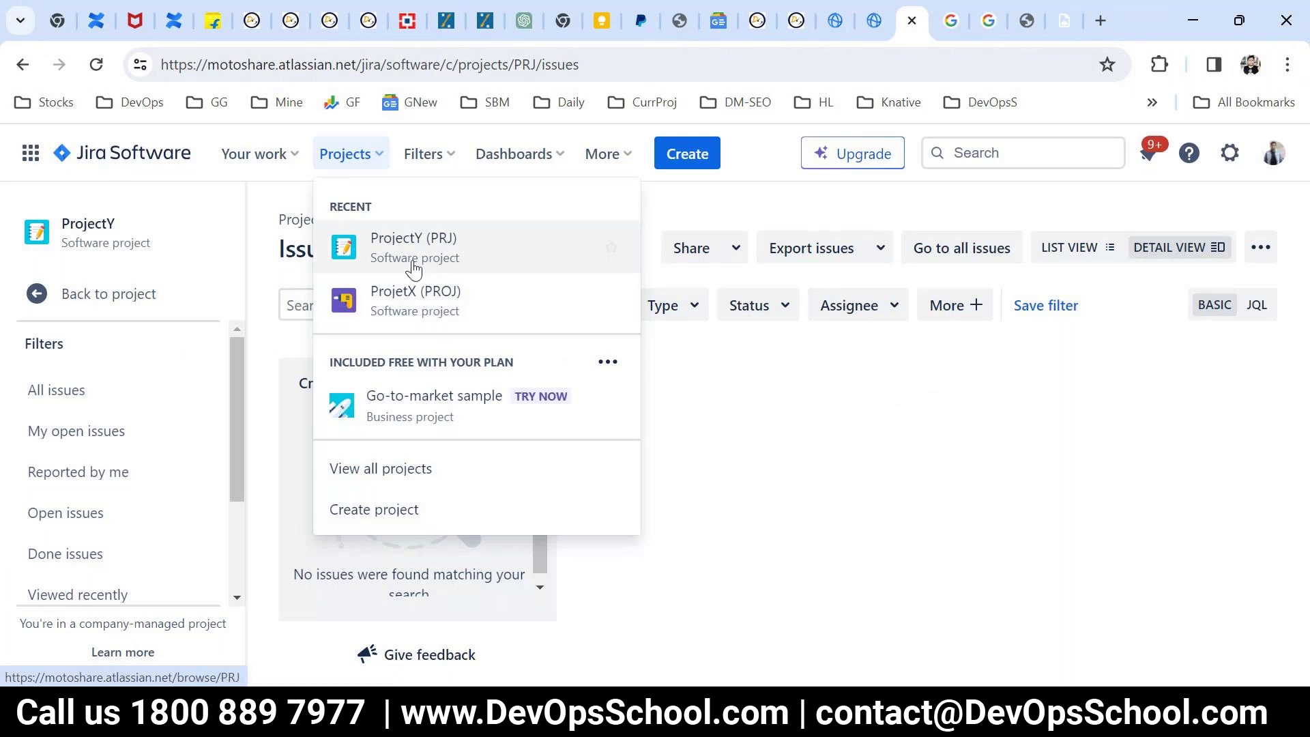
click(386, 509)
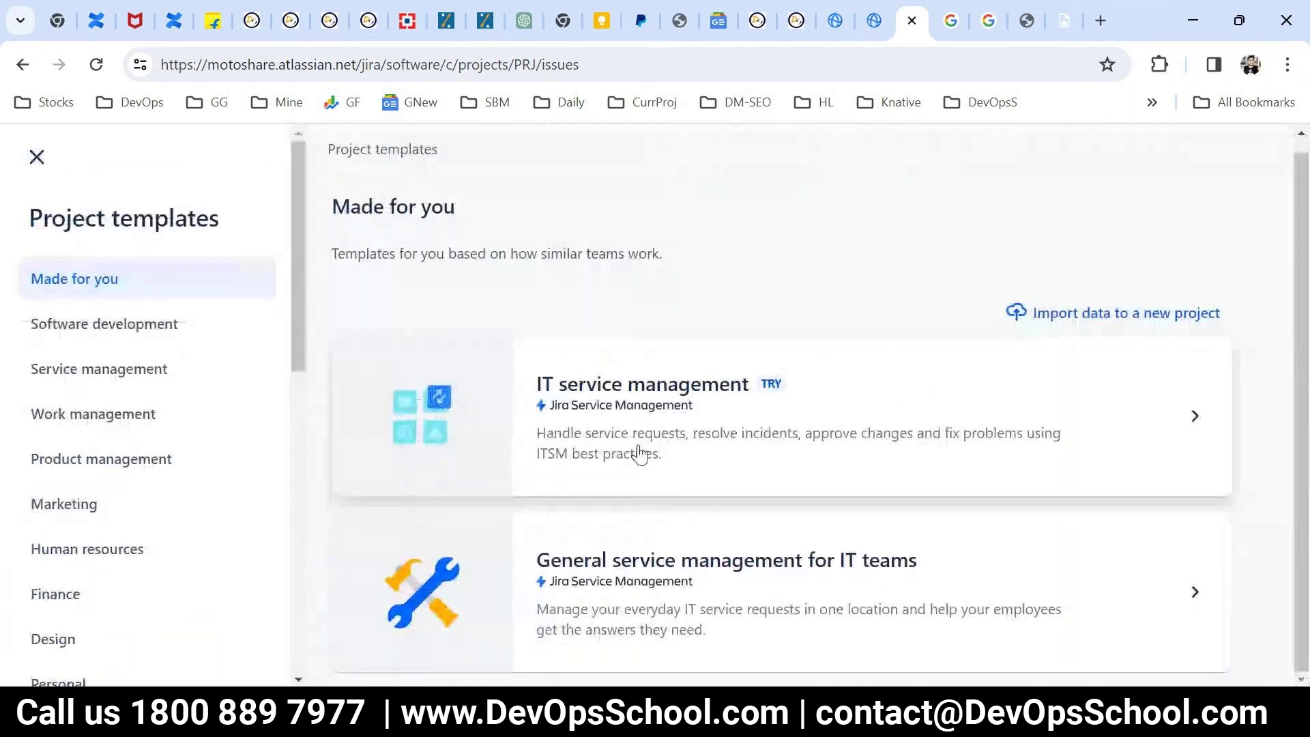
click(138, 326)
scroll(576, 444, down, 5)
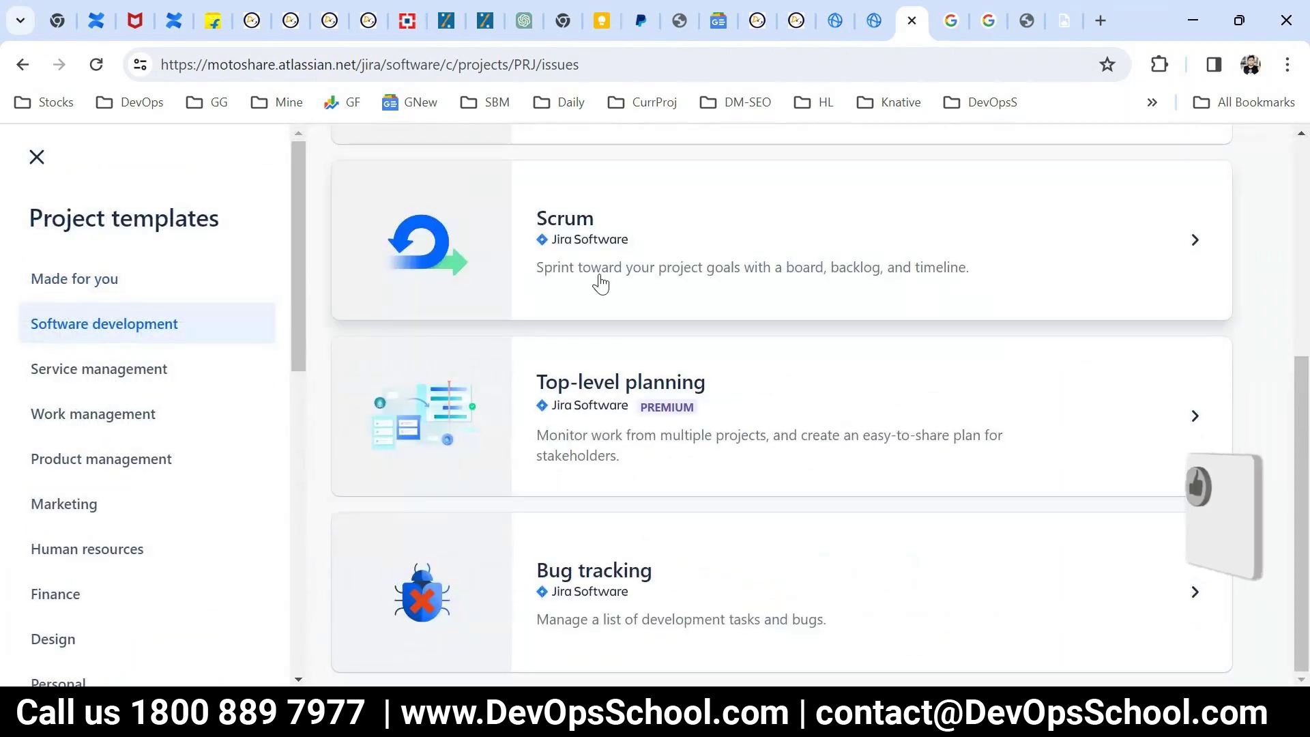
click(600, 283)
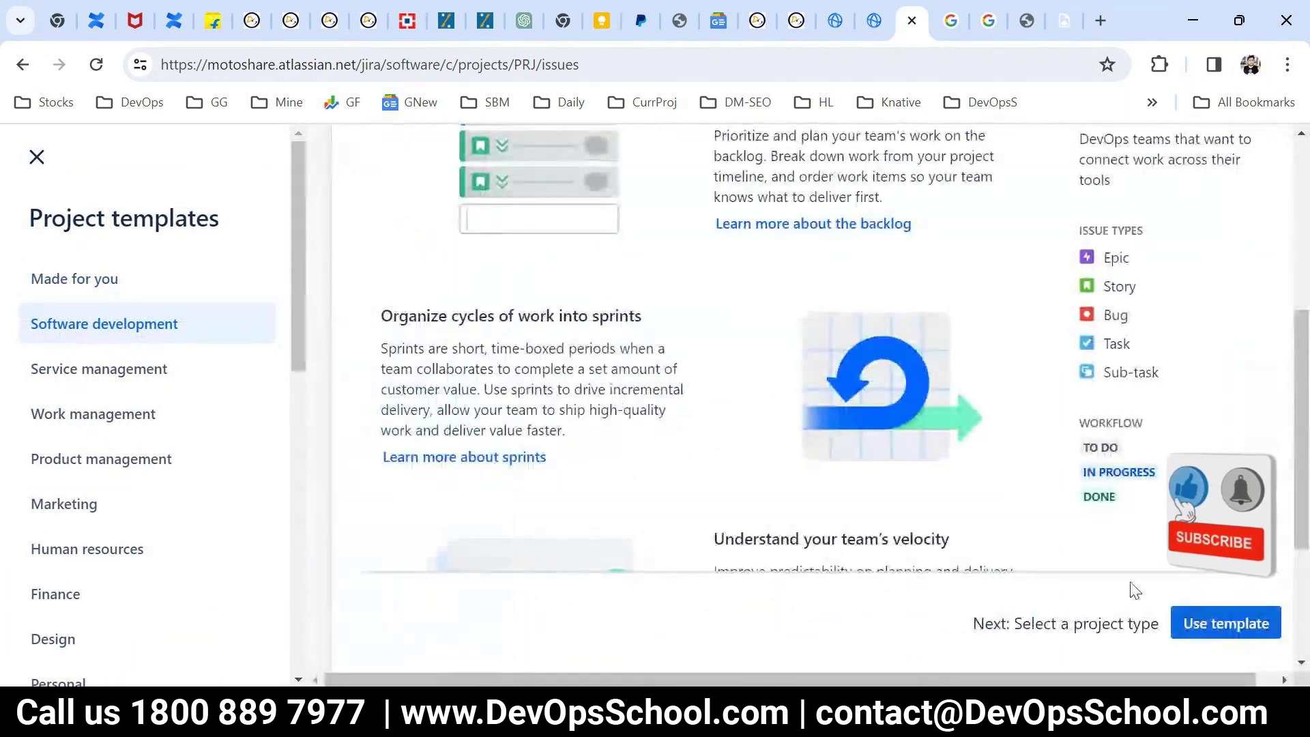
click(1223, 629)
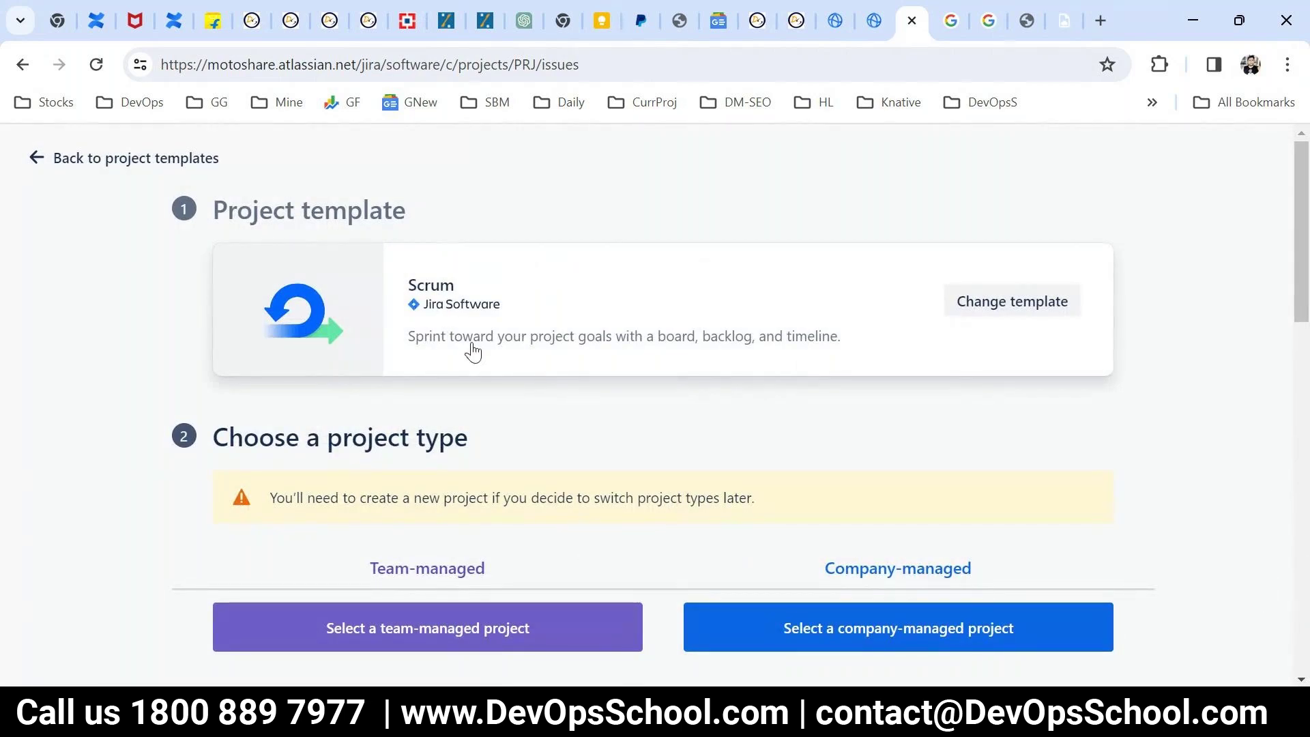
scroll(460, 483, down, 3)
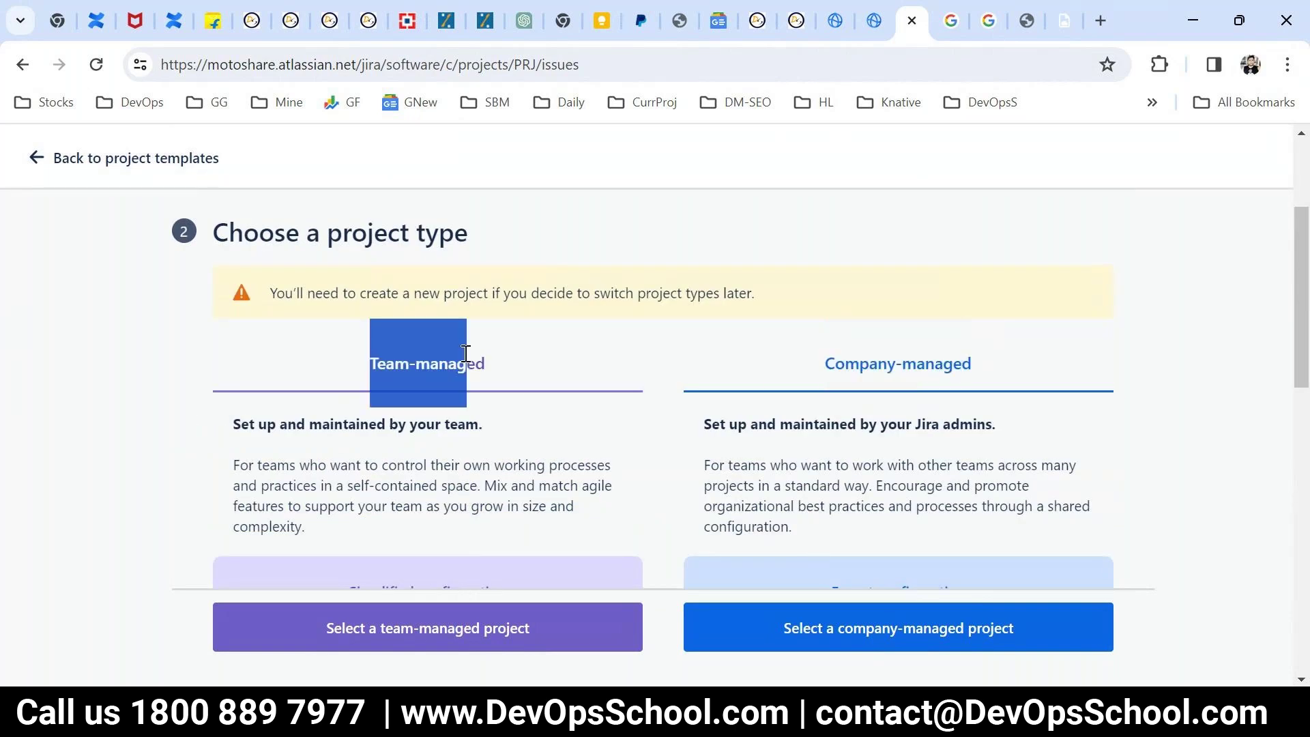
click(415, 614)
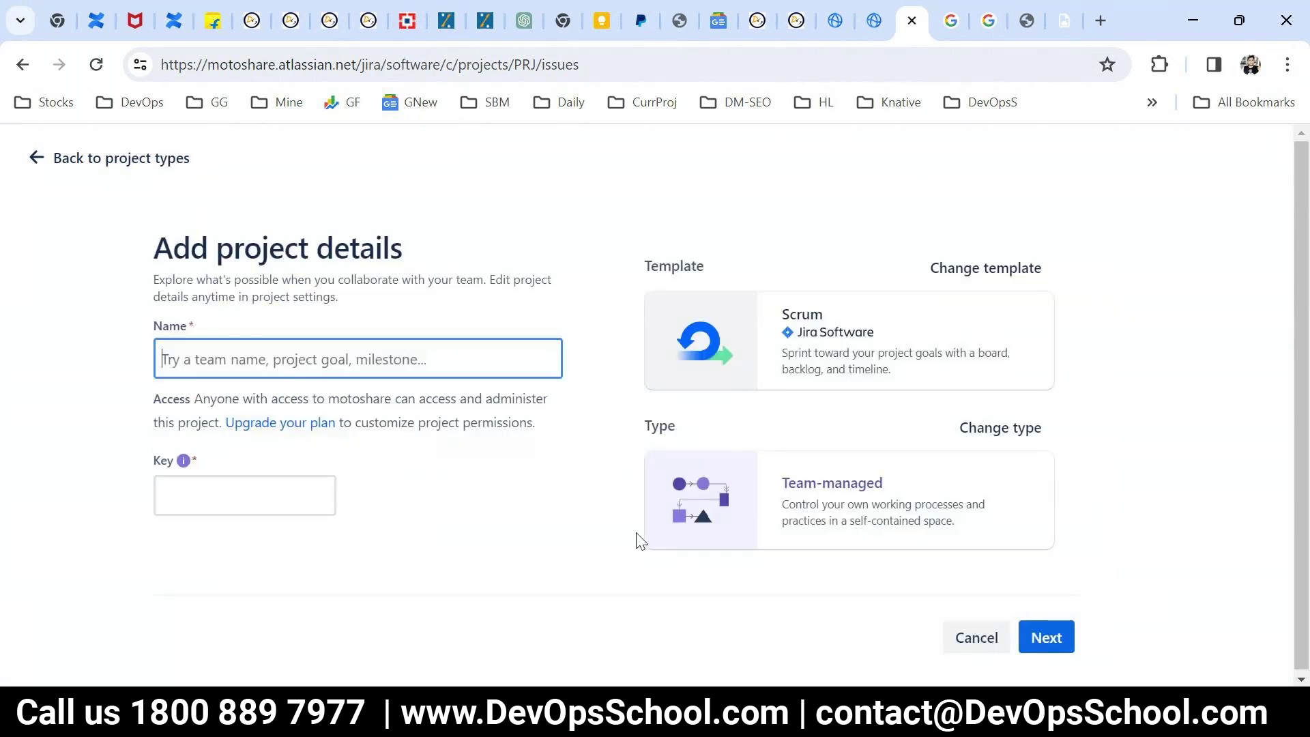
Name the Scrum project ProjectZ, create it, and continue without connecting a Confluence space
text(ProjectX)
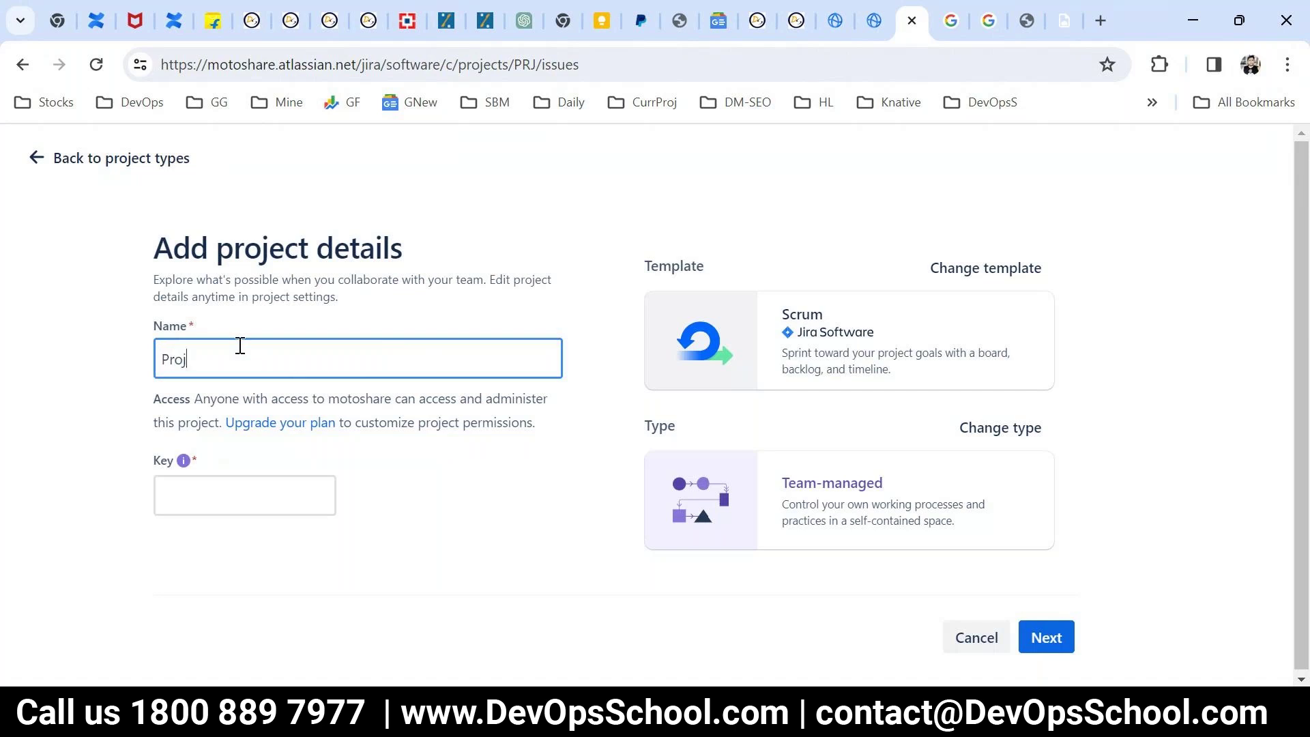
key(BackSpace)
text(Z)
click(1044, 638)
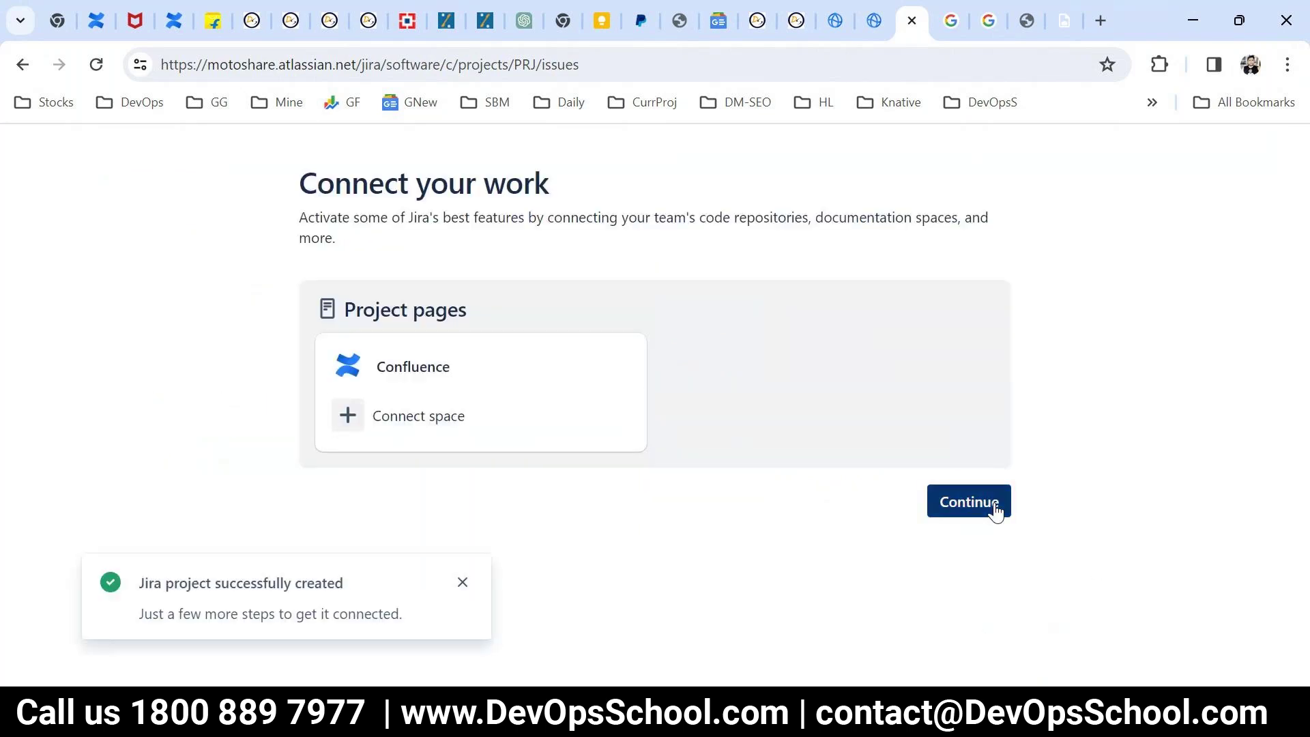
click(969, 503)
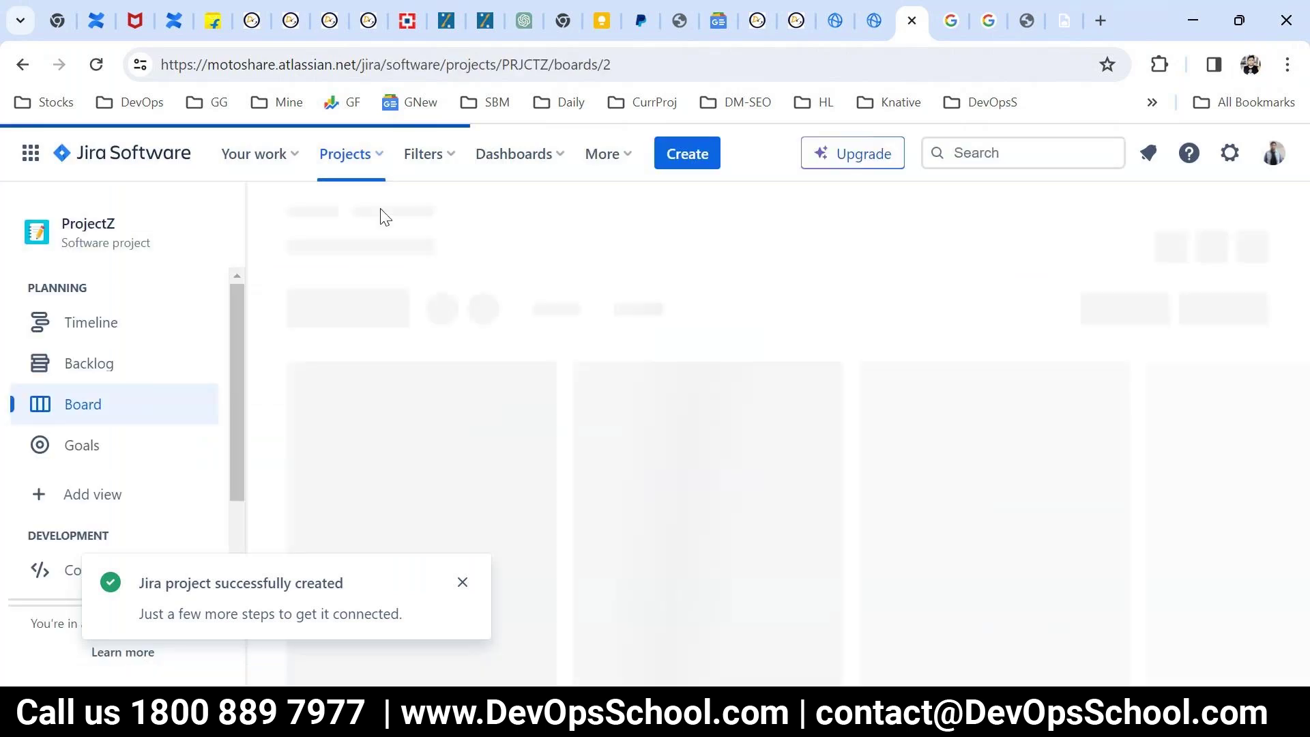
Open the list of all projects and review the projects' keys and types alongside the recommended templates
click(347, 155)
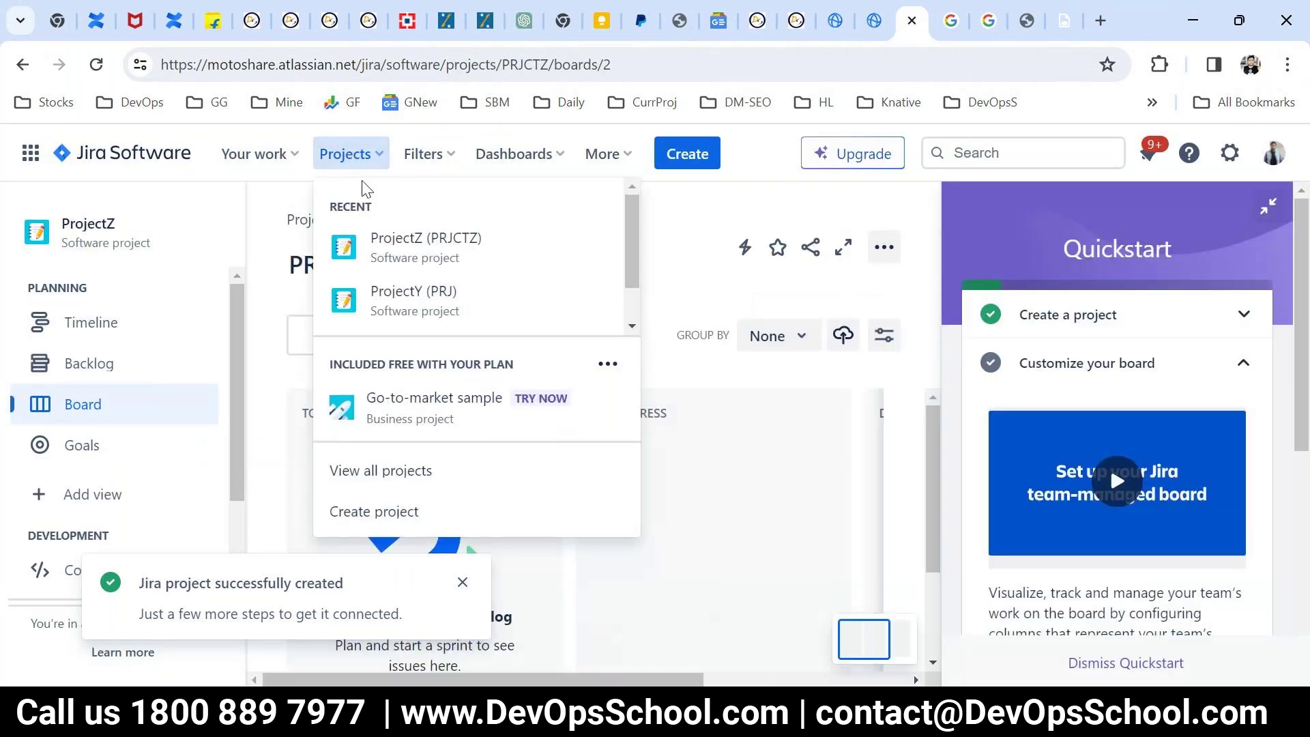
click(396, 477)
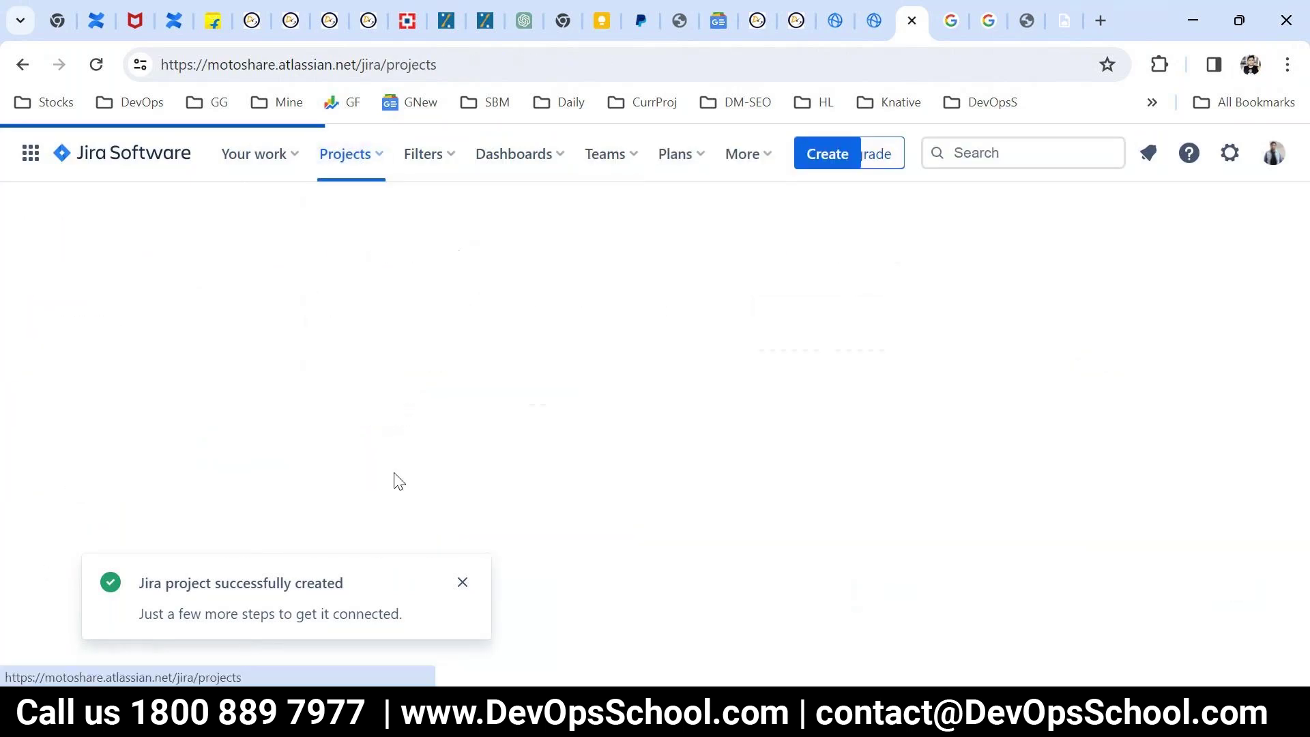
scroll(682, 477, down, 3)
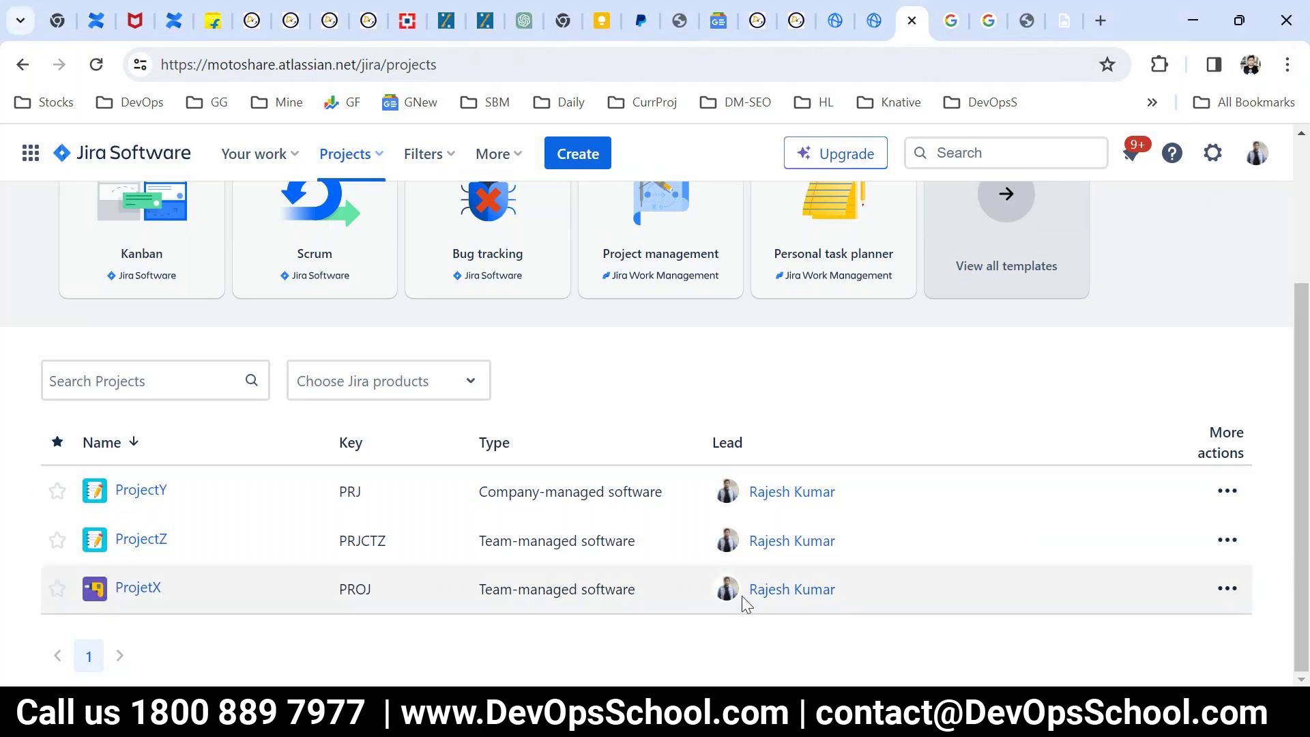
scroll(156, 437, up, 3)
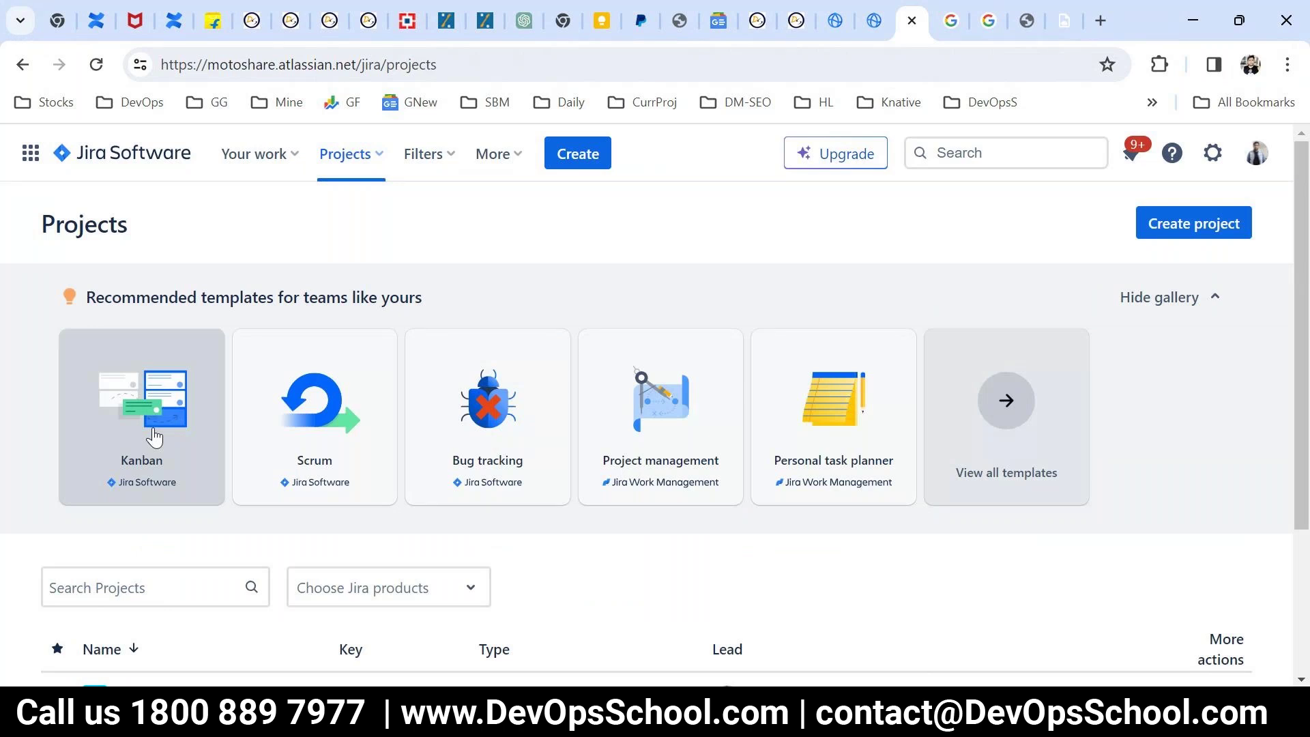
scroll(155, 437, down, 3)
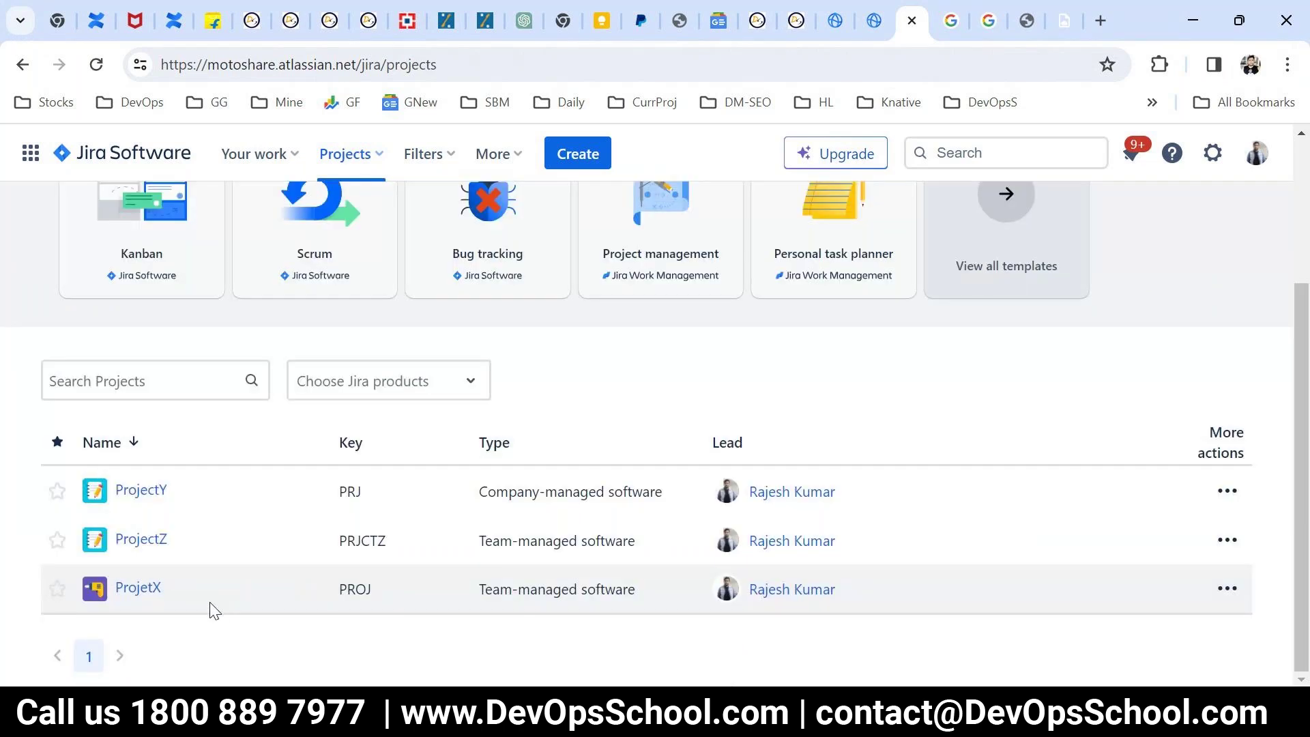
Open ProjectY, highlight the project key part of its address, and open a new issue form, dismissing the introductory tip
click(141, 492)
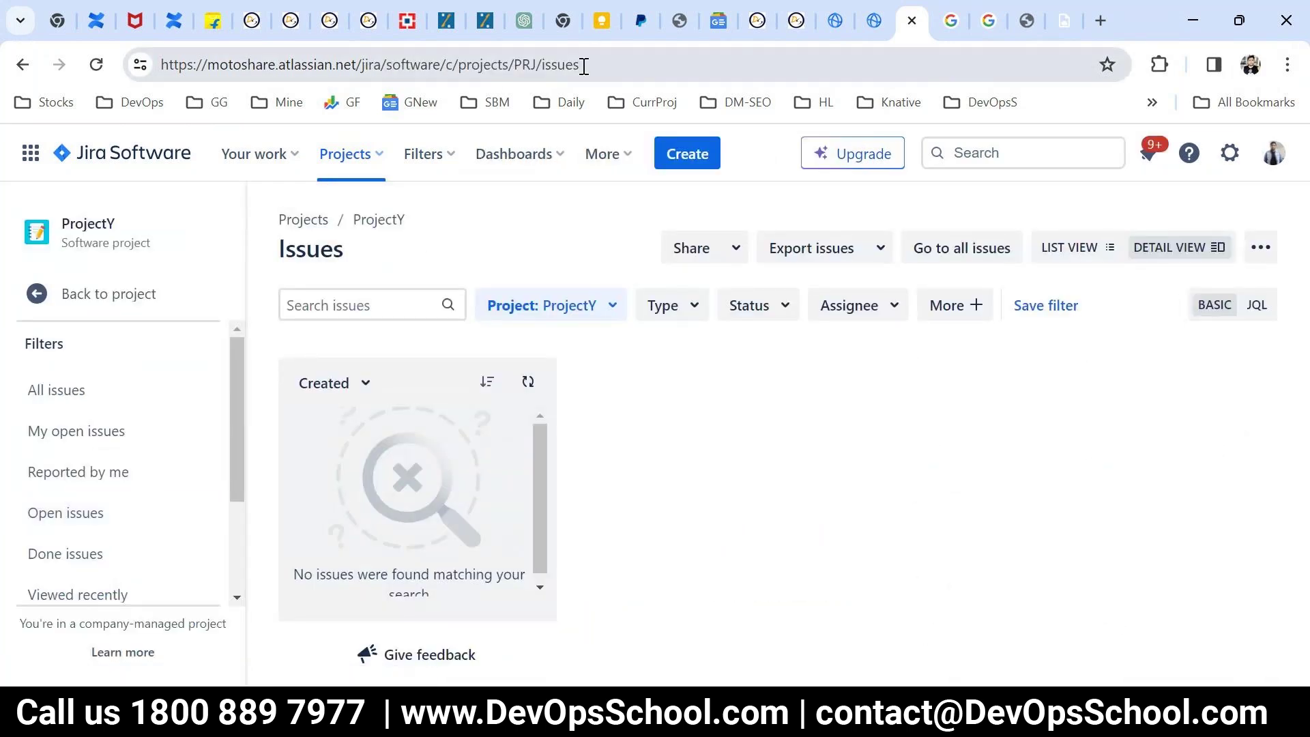
drag(584, 66, 508, 65)
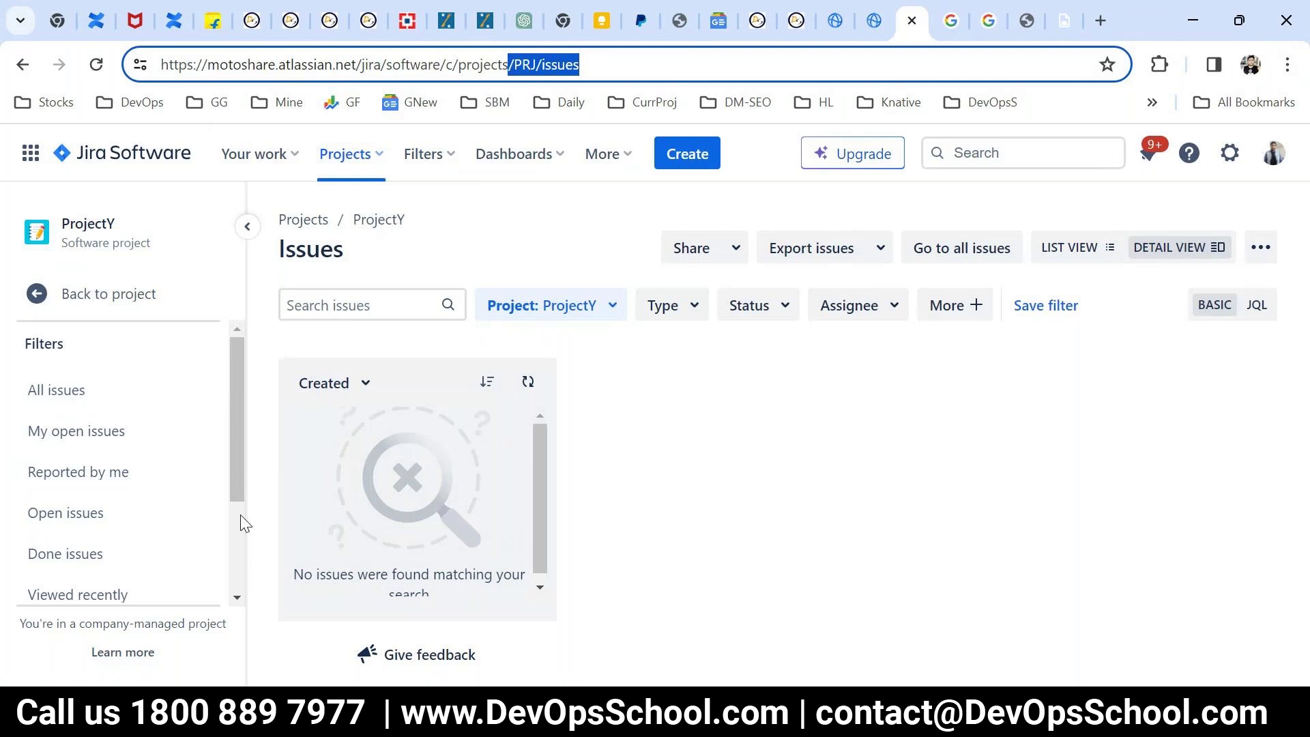
click(684, 157)
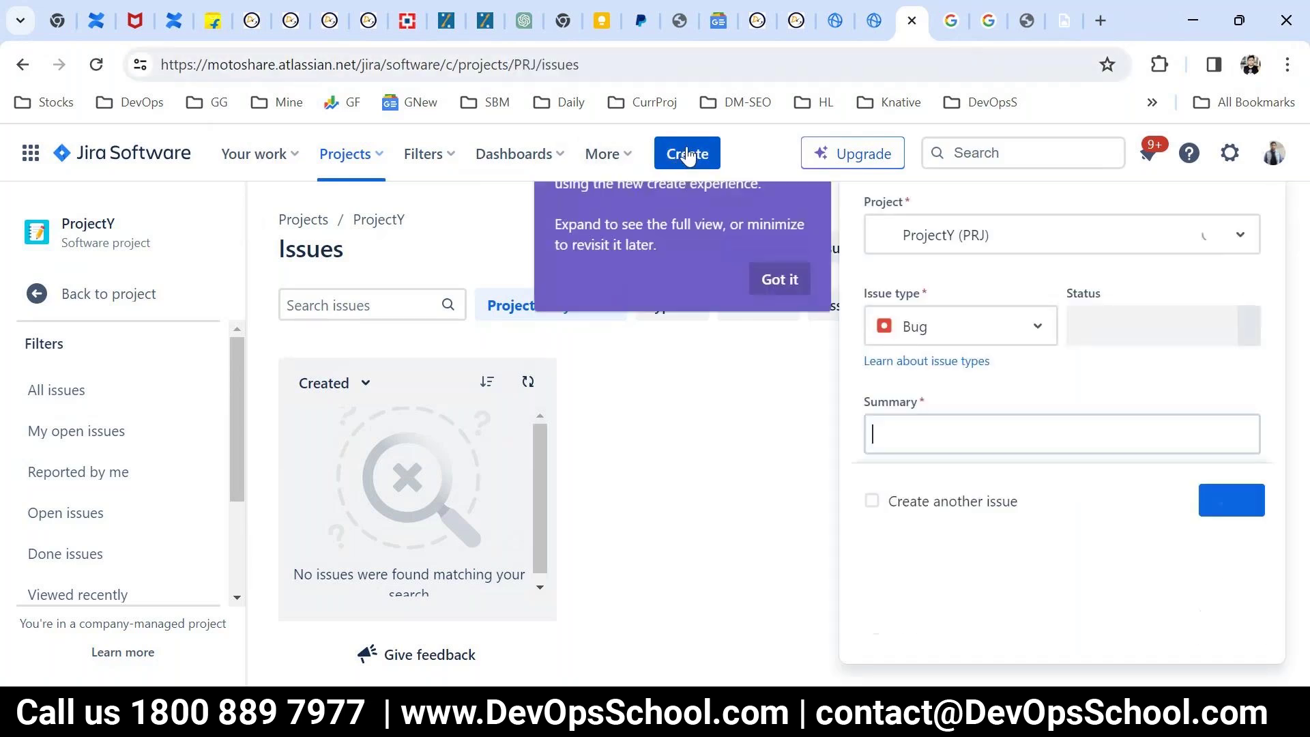
click(785, 295)
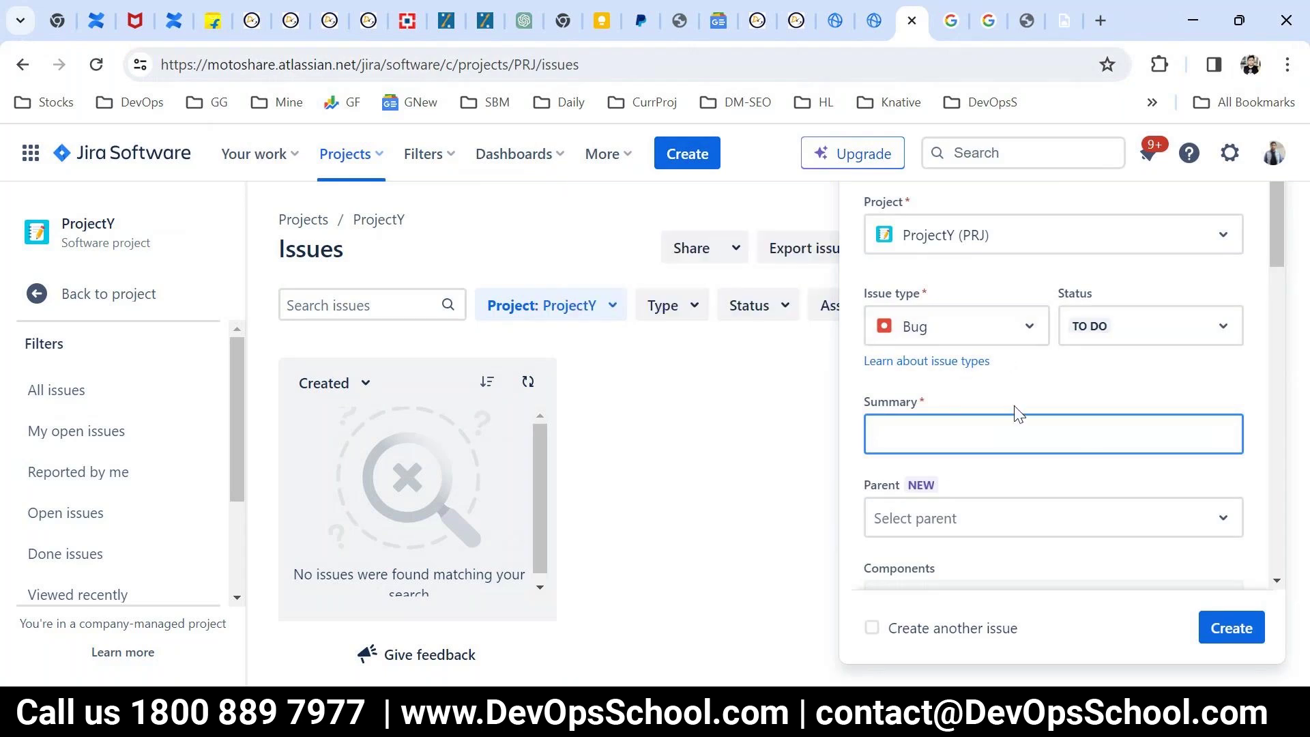
Enter "DevOpsSchool.com Login page is not working" as the bug's summary and copy that text
text(DevOpsSchool.com Logi P)
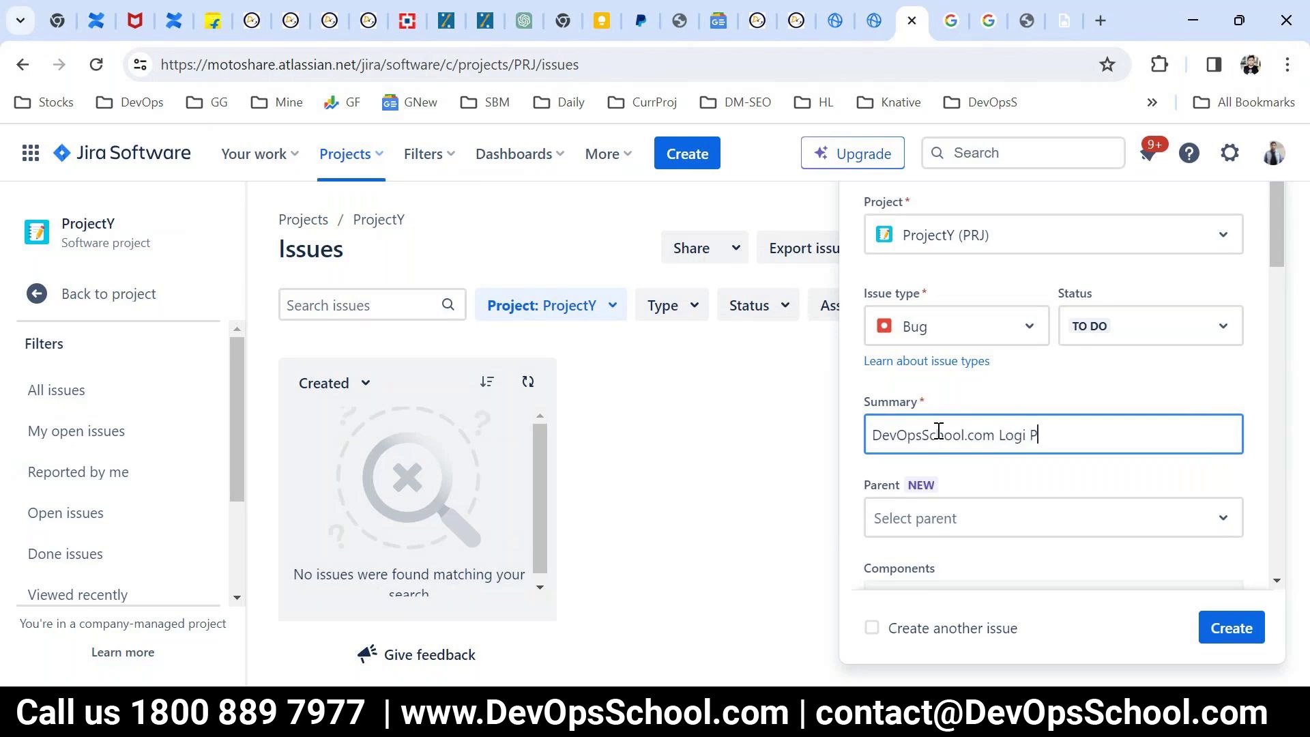
key(BackSpace)
text(n page is not w)
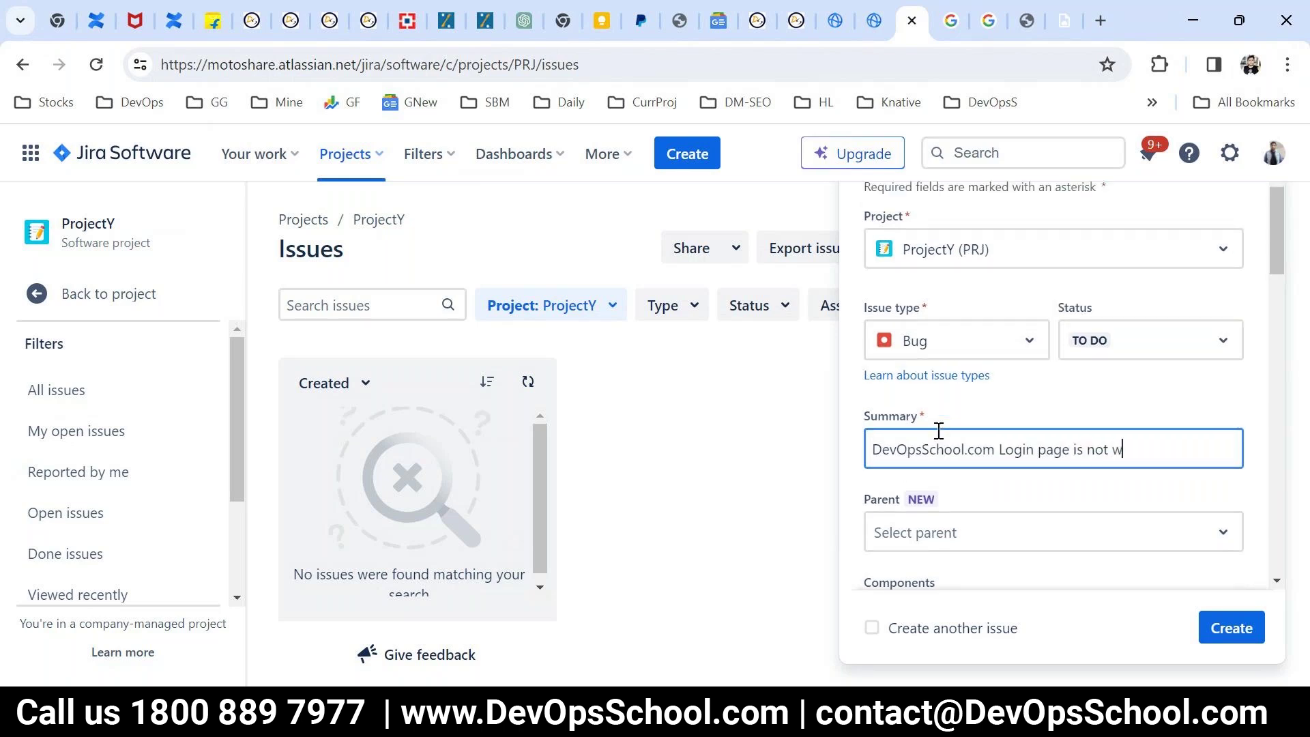
key(BackSpace)
text(ow)
key(BackSpace)
key(BackSpace)
text(working)
key(ctrl+a)
key(ctrl+c)
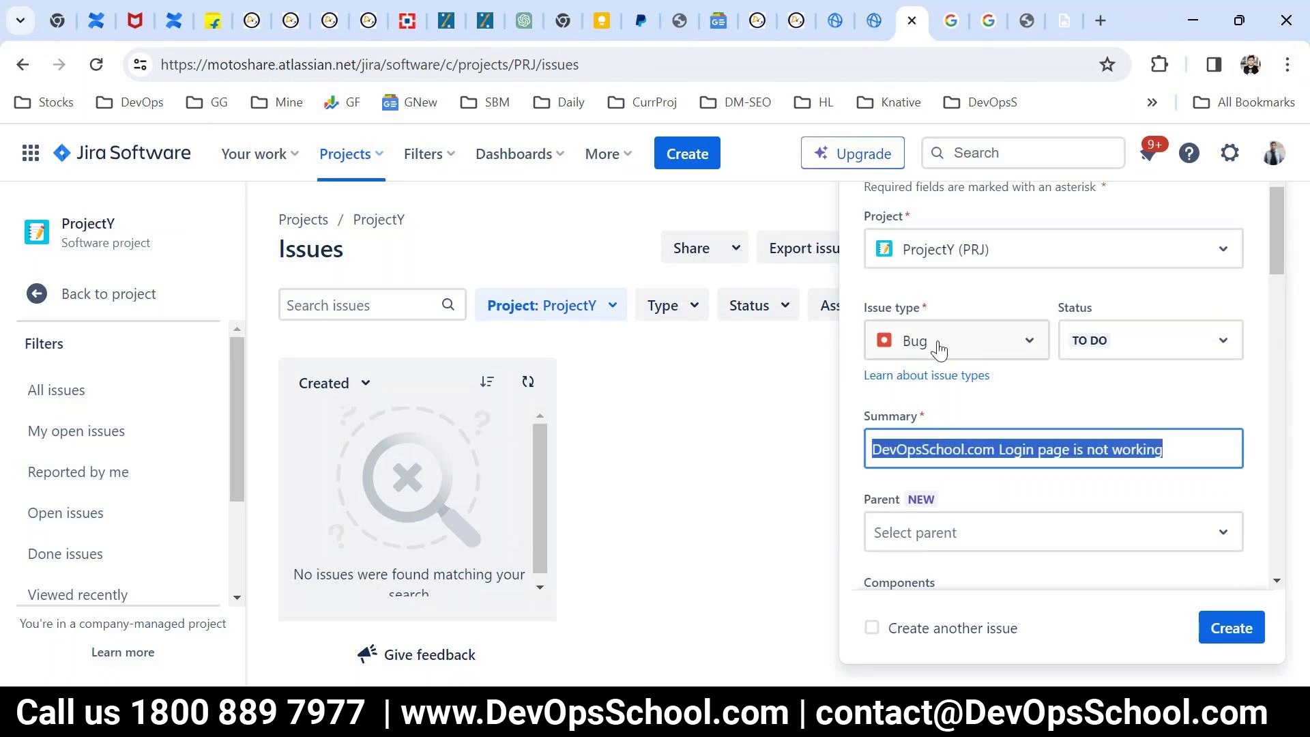
Review the projects that can be chosen for the new bug and close the list
click(908, 251)
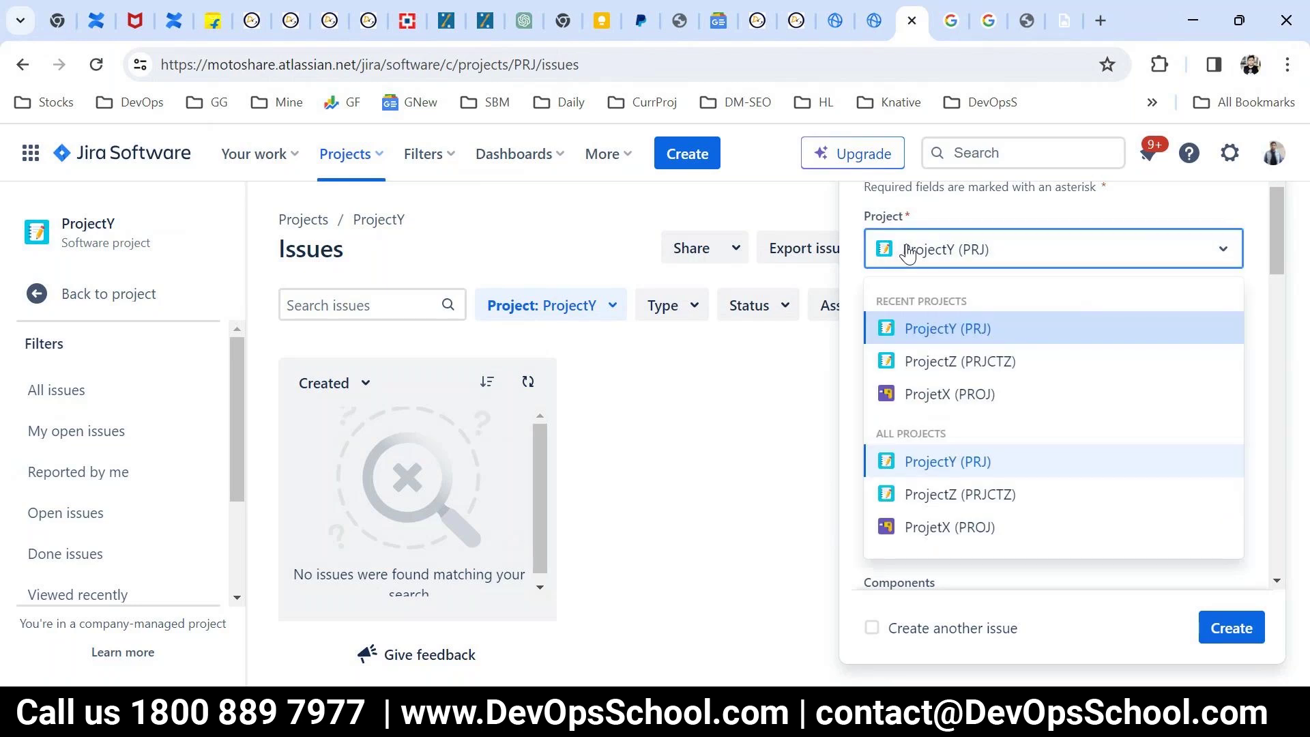
click(908, 254)
click(986, 311)
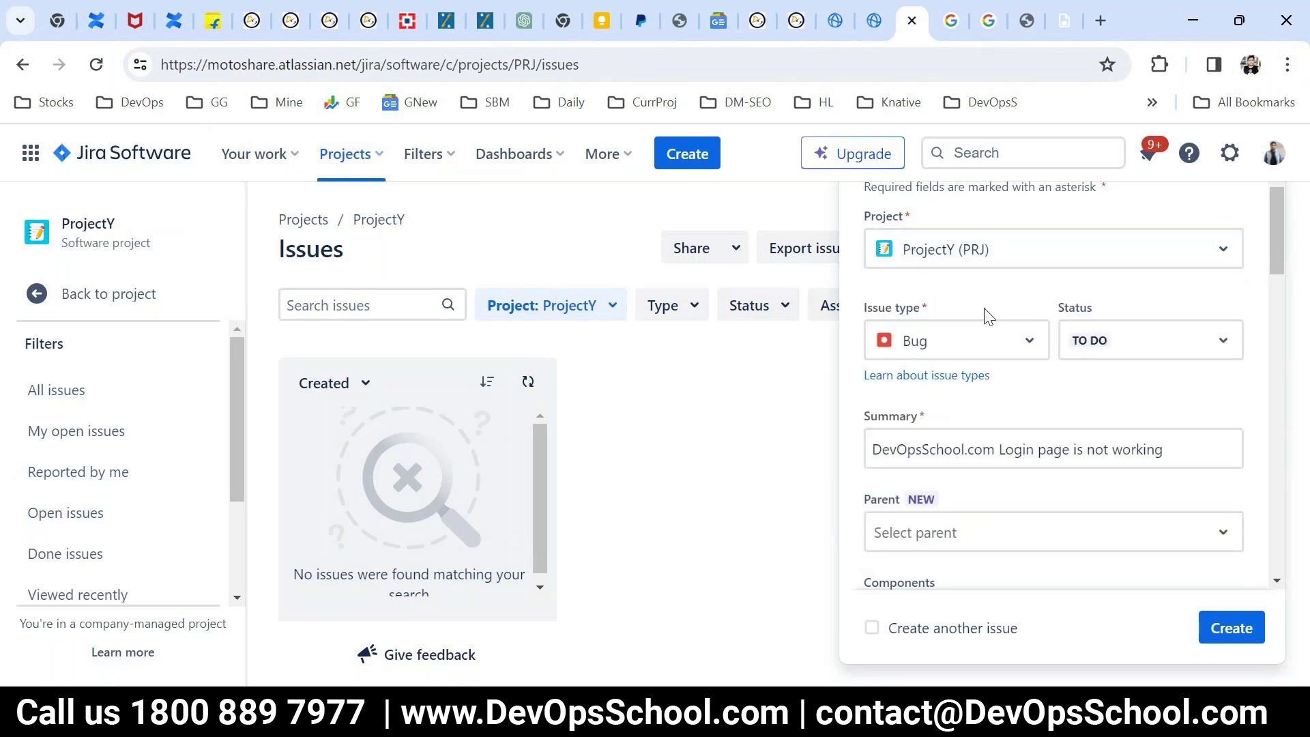
Review the issue types and statuses offered for the new bug, keeping Bug and To Do selected
drag(858, 300, 908, 310)
click(945, 335)
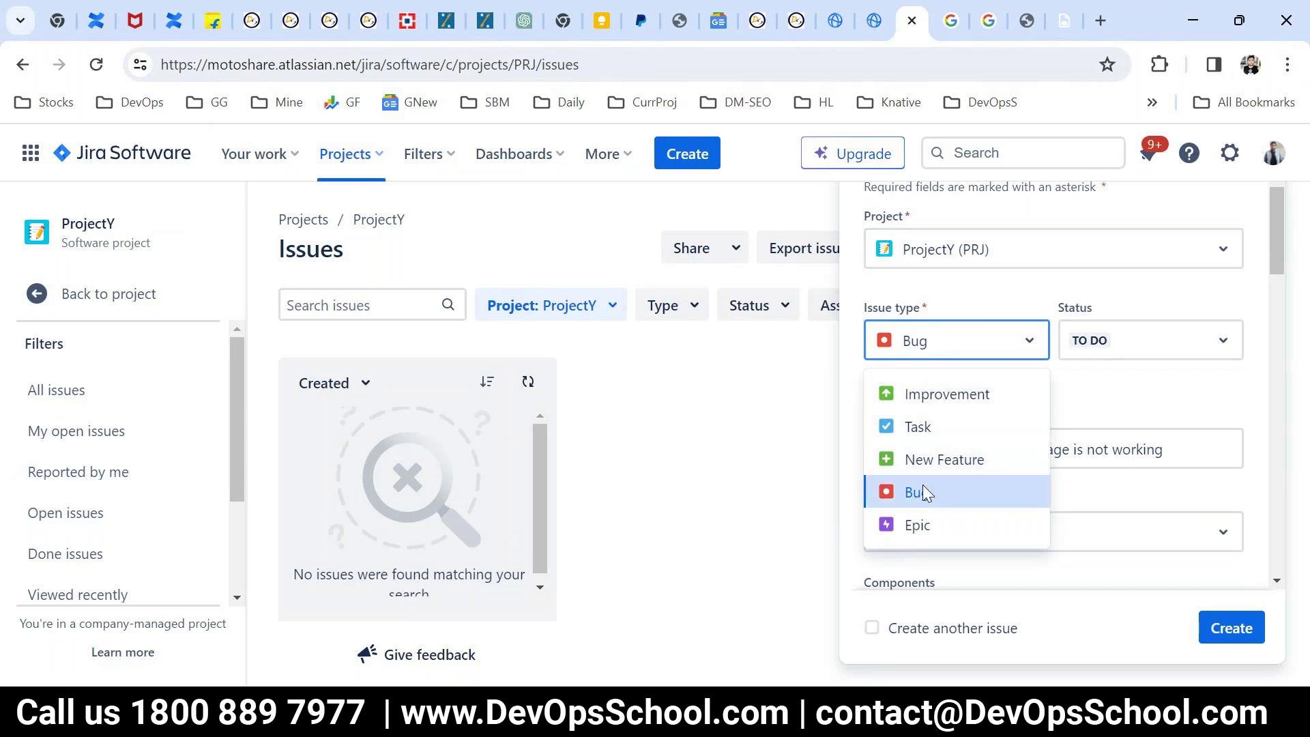
click(1109, 404)
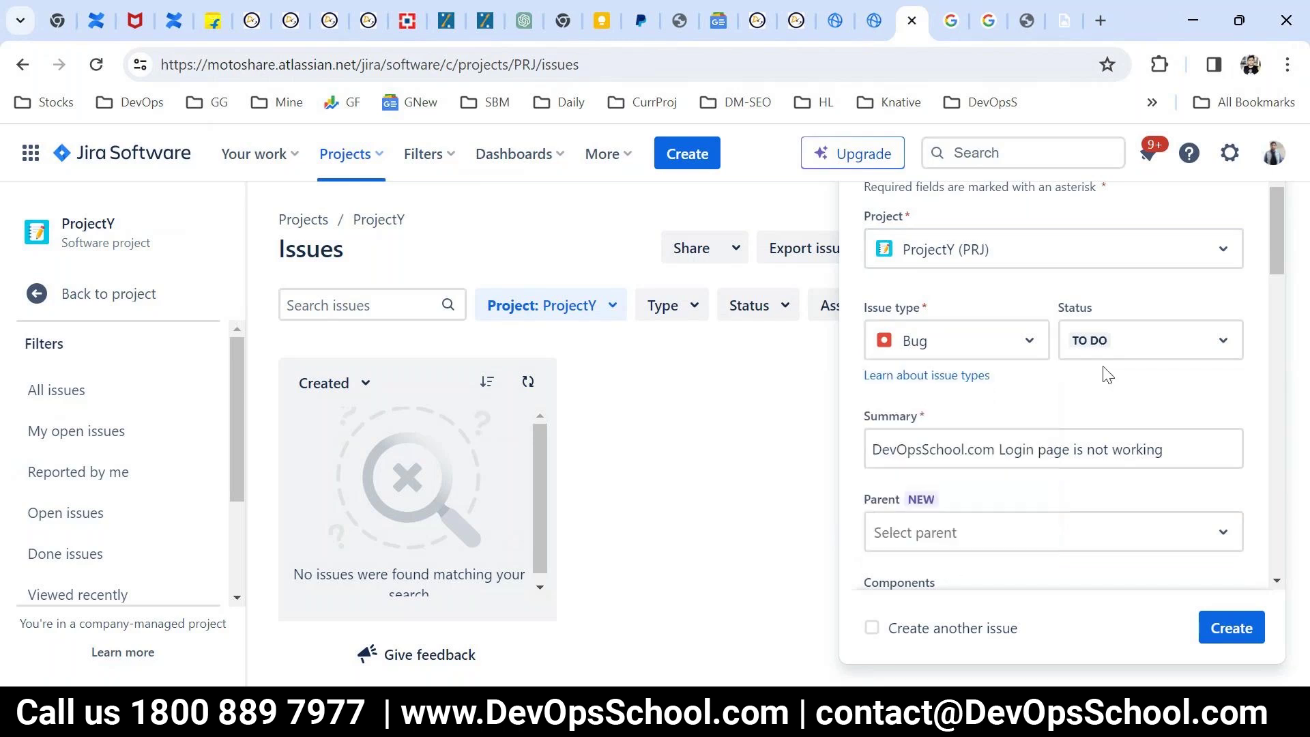
click(1104, 349)
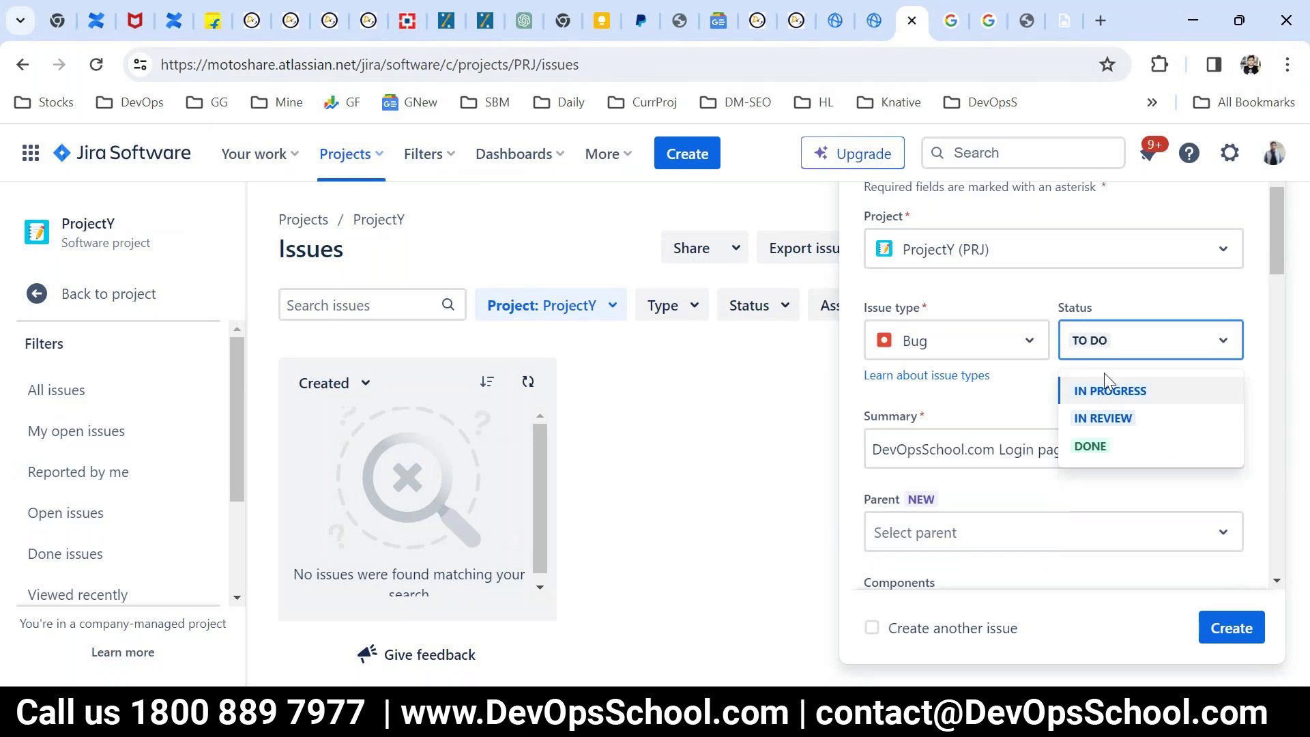
click(1040, 385)
Examine the Parent, Components and Description fields of the new bug form
scroll(987, 486, down, 5)
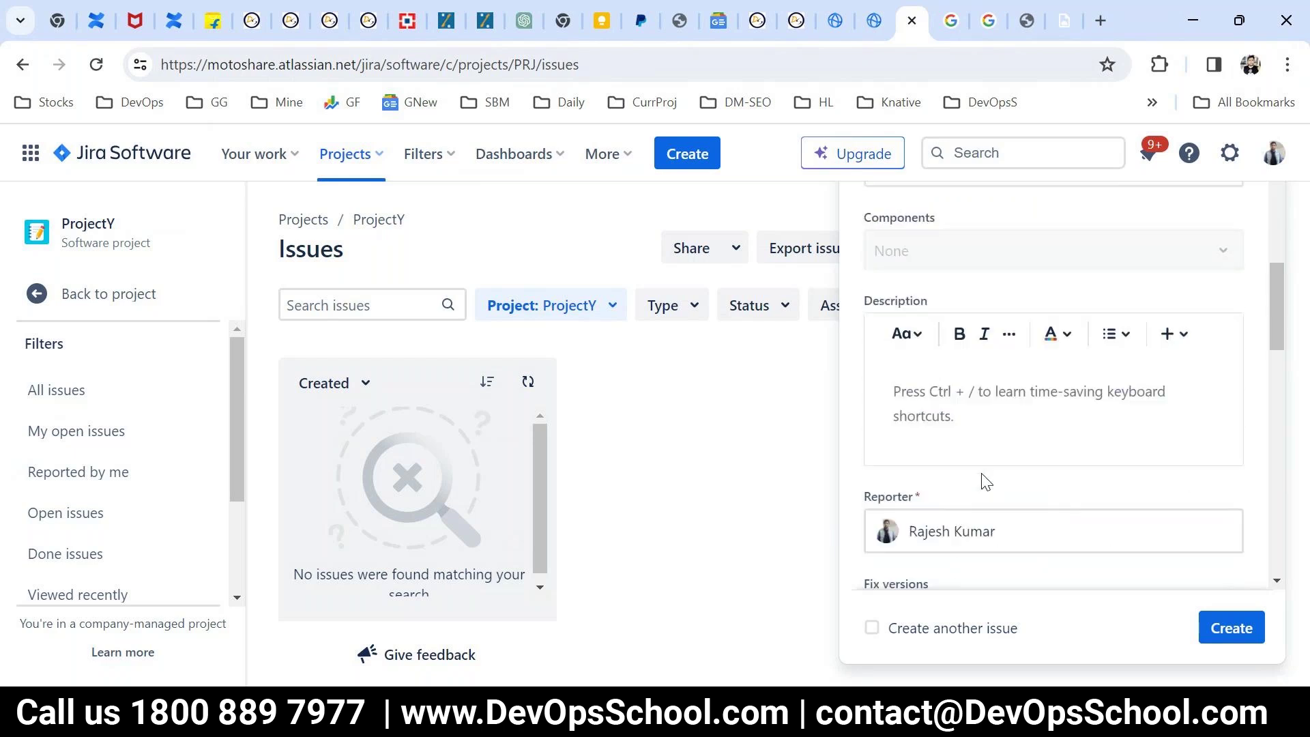
scroll(986, 481, up, 4)
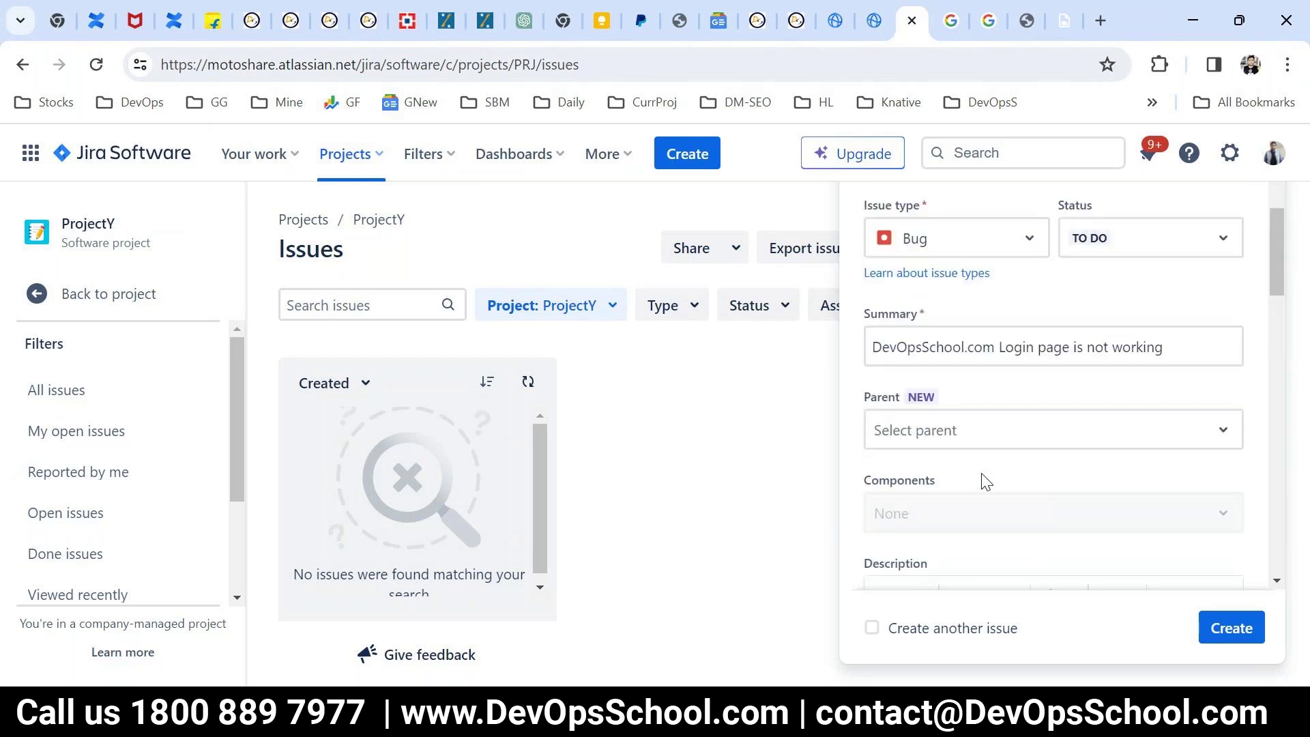
scroll(987, 481, down, 3)
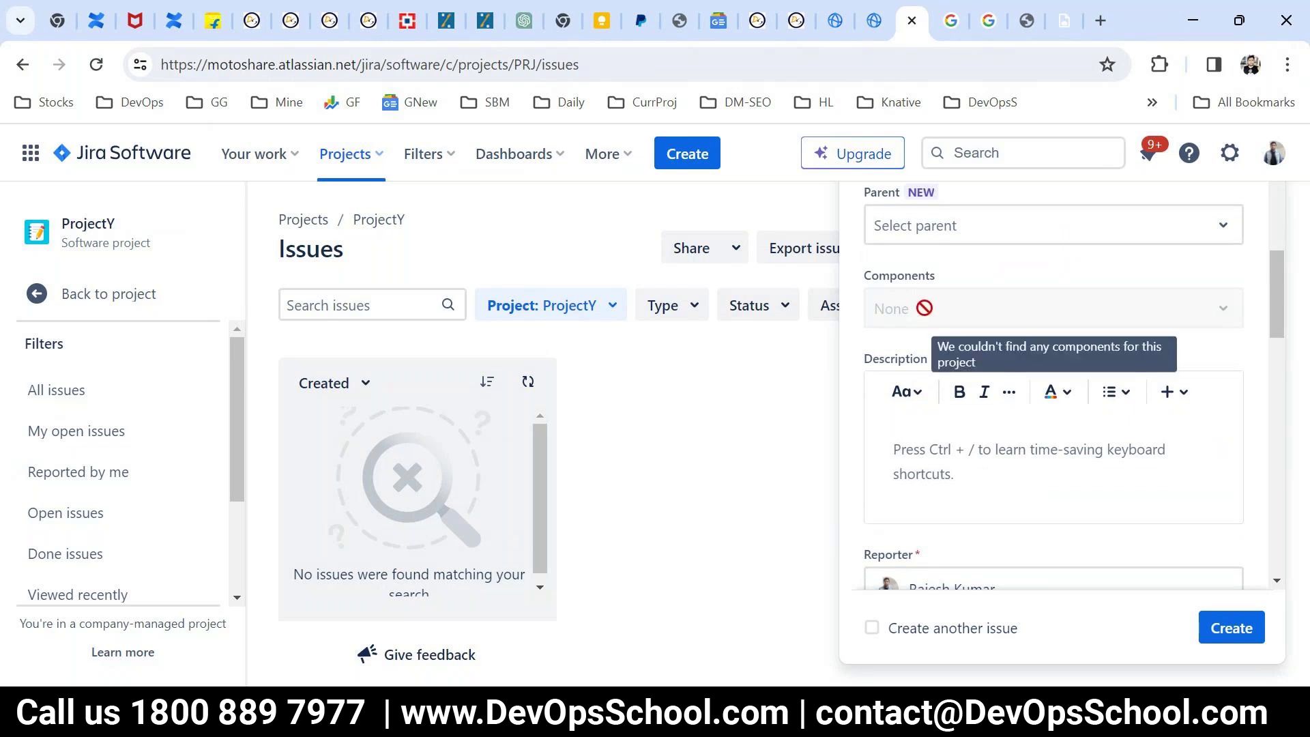
scroll(929, 334, up, 2)
click(911, 335)
click(1116, 289)
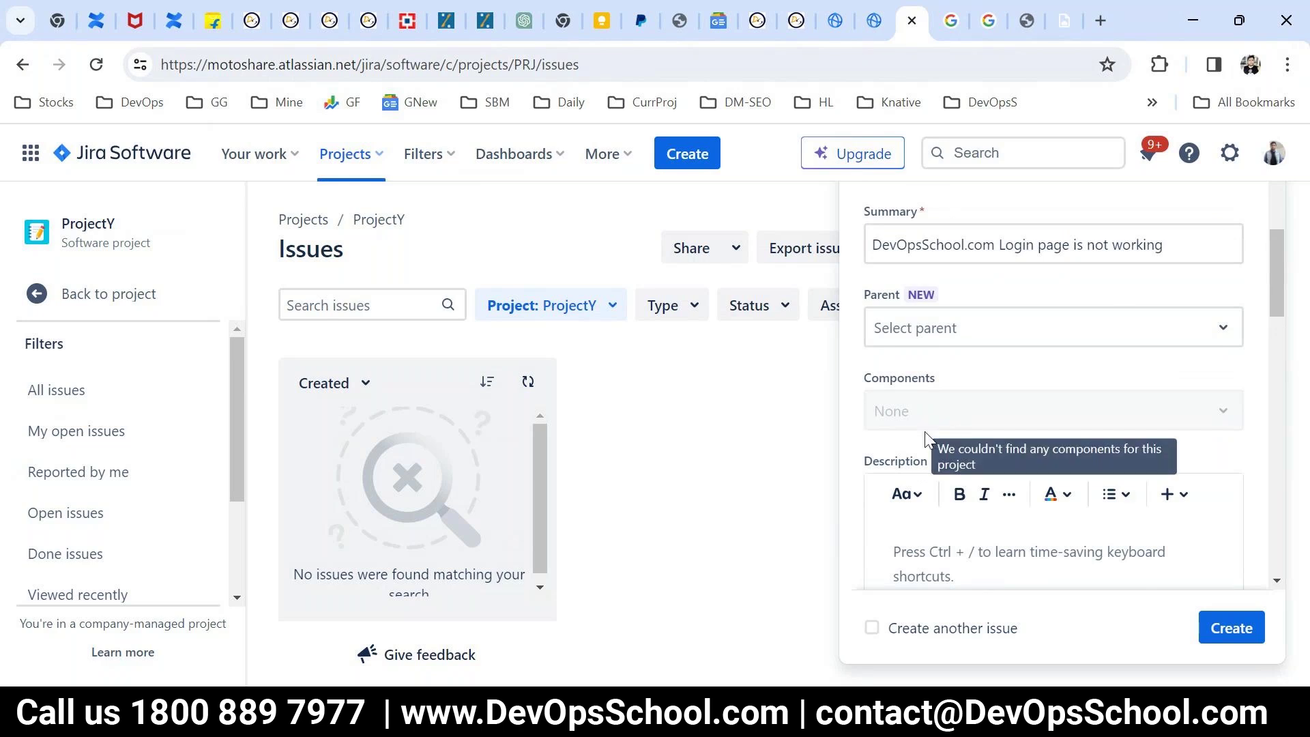
Fill the bug's description with nine repetitions of the copied text "DevOpsSchool.com Login page is not working"
scroll(1020, 436, down, 3)
click(958, 375)
key(ctrl+v)
key(ctrl+v)
key(ctrl+v)
key(ctrl+v)
key(ctrl+v)
key(ctrl+v)
key(ctrl+v)
key(ctrl+v)
key(ctrl+v)
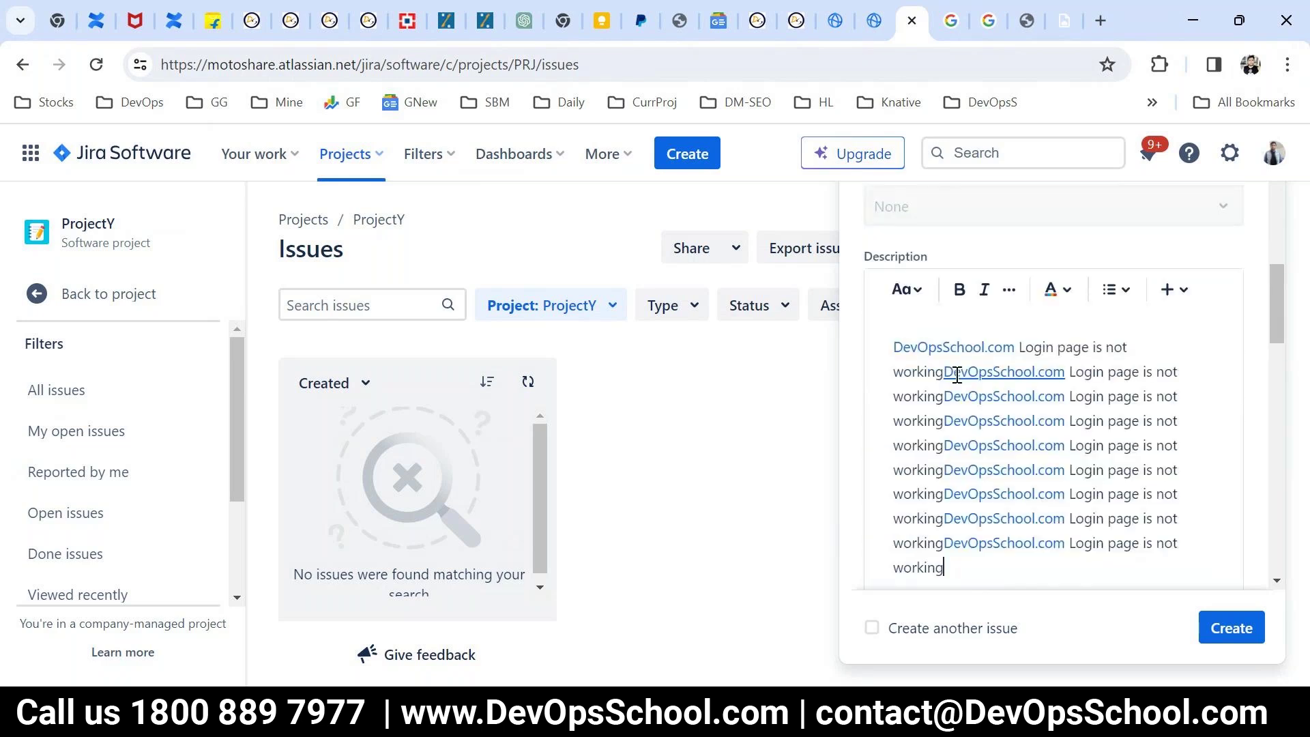
Examine the bug's Reporter, Fix versions, Priority, Labels and Original Estimate fields, including the available priority levels
scroll(955, 379, down, 5)
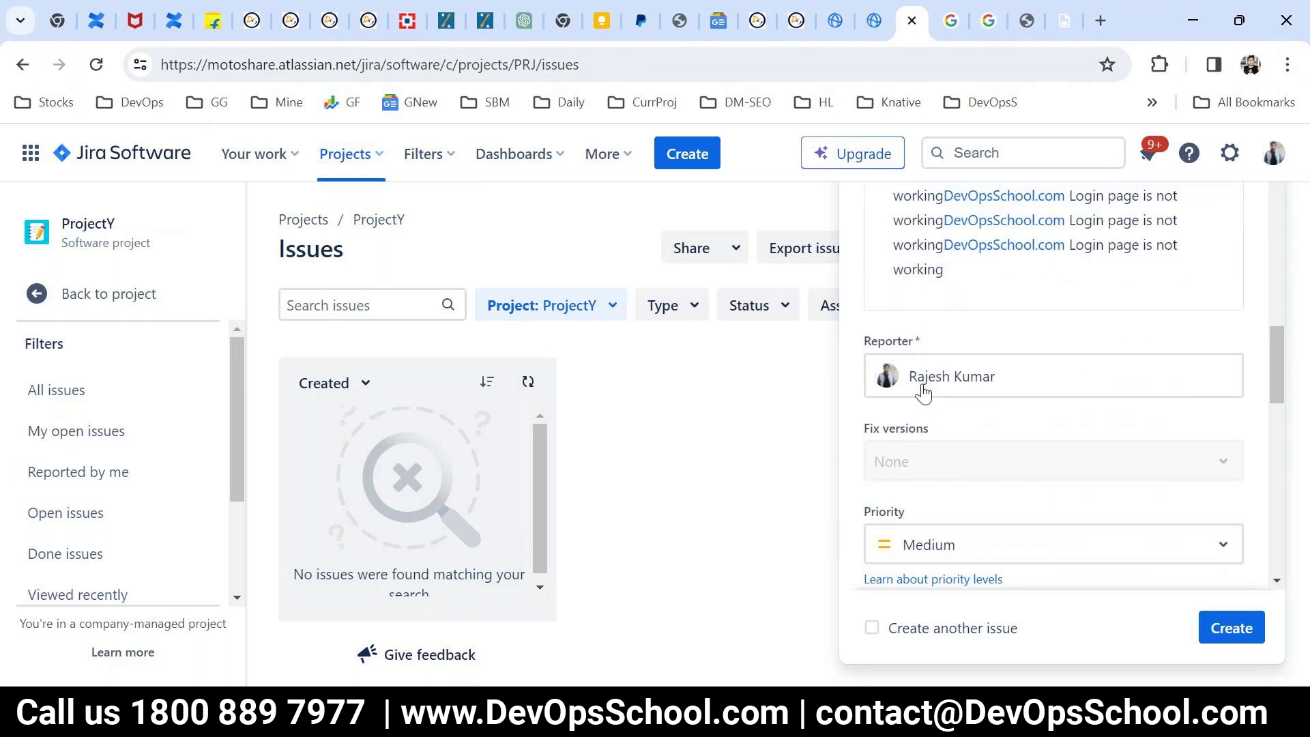
scroll(922, 385, down, 1)
drag(889, 346, 930, 346)
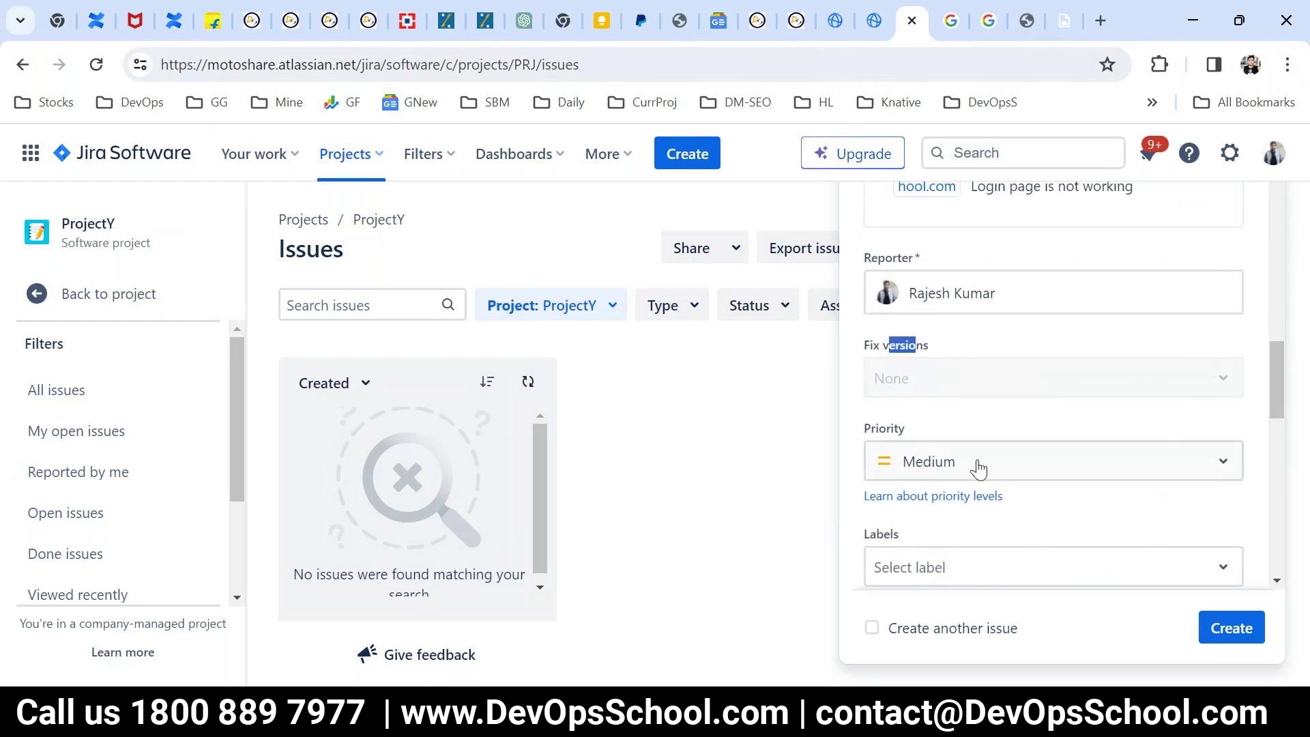
scroll(973, 468, down, 1)
click(942, 369)
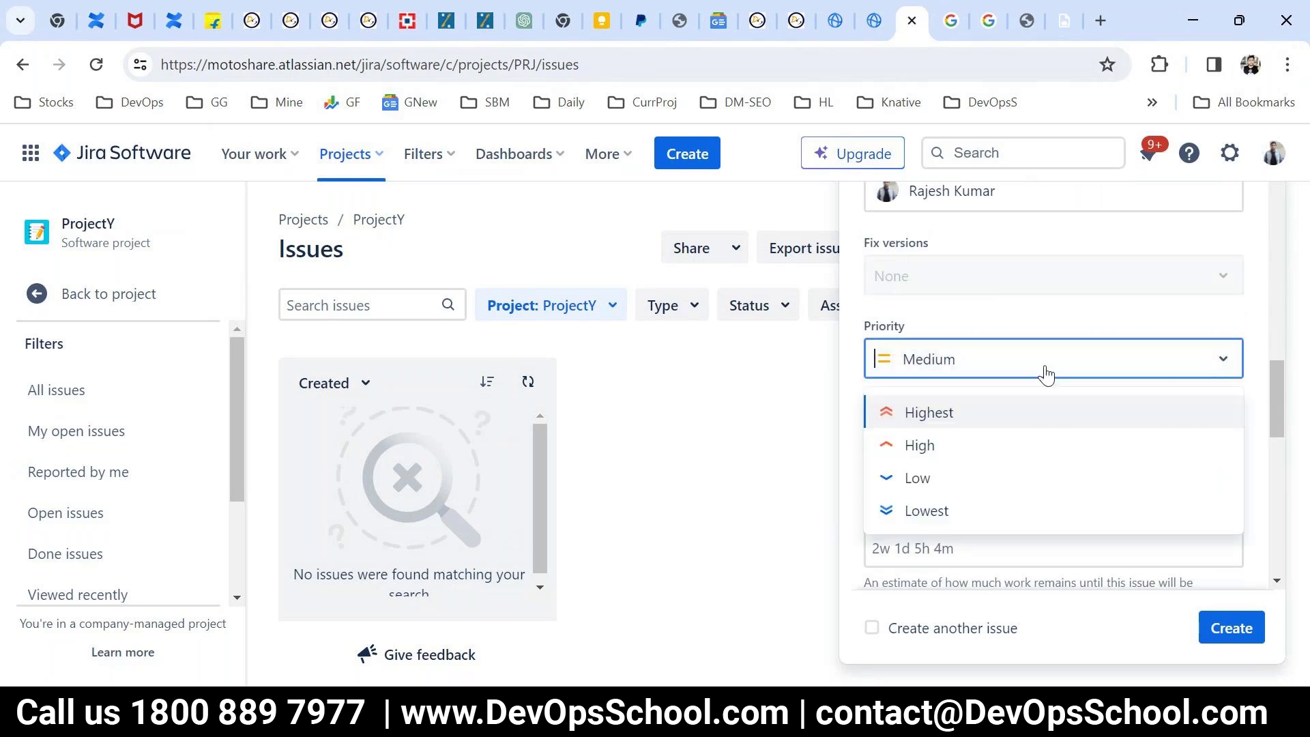
click(960, 313)
scroll(1125, 476, down, 1)
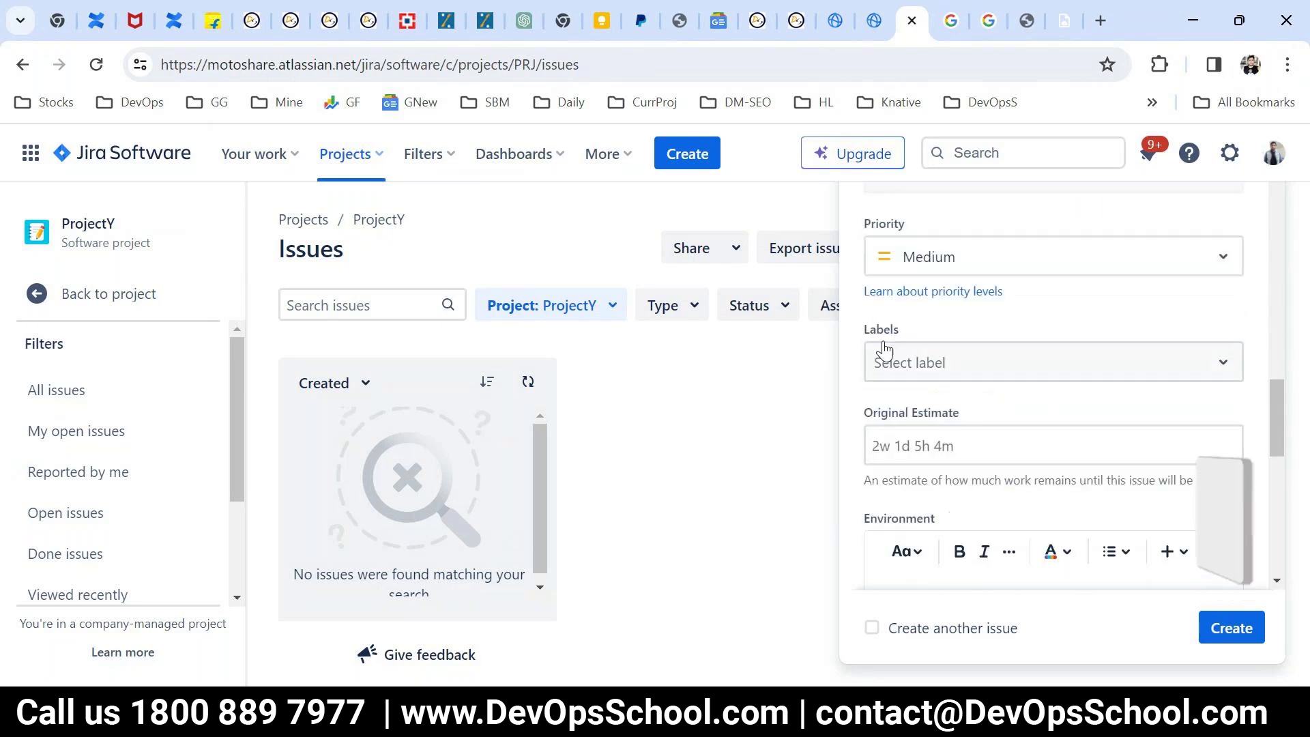
scroll(923, 445, down, 2)
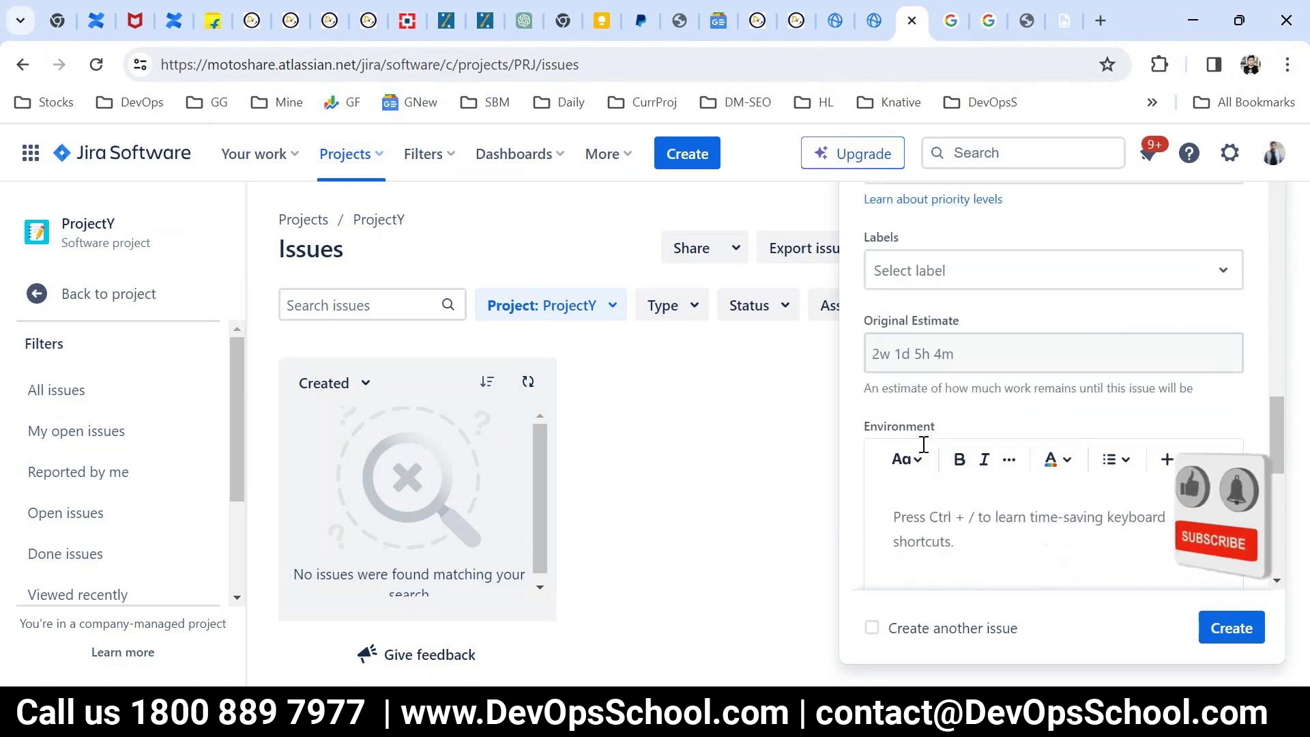
Enter "Devopsschool.com Login page is not working" on three lines as the bug's environment
click(927, 411)
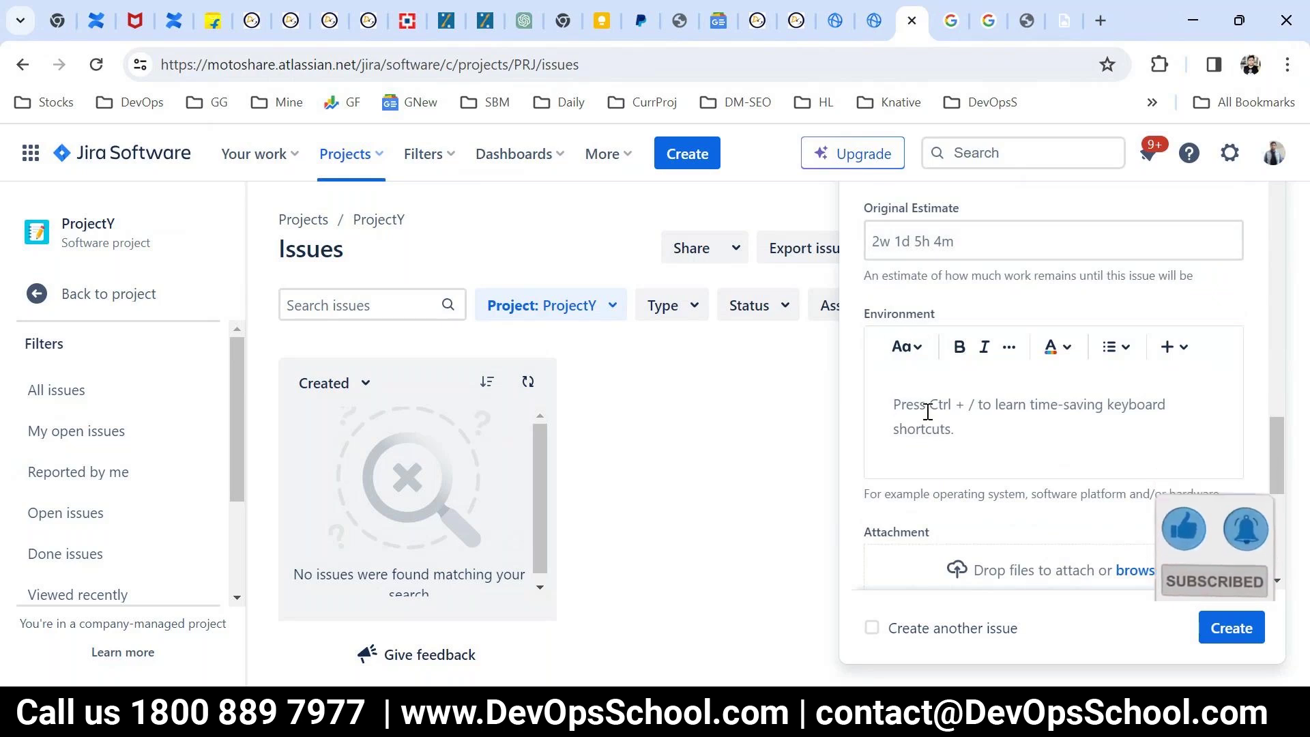
text(Devopsschool.com	Login page is not working Devopsschool.com	Login page is not working Devopsschool.com	Login page is not working)
scroll(930, 419, down, 3)
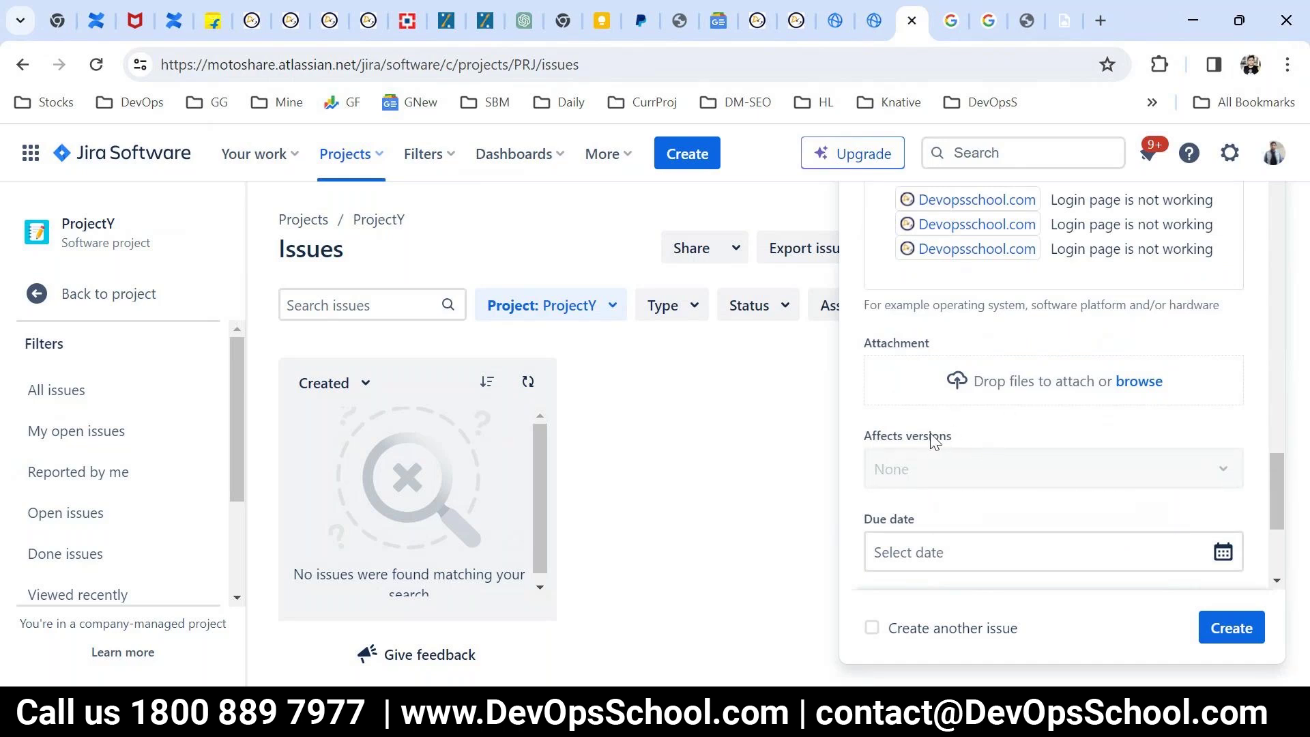
Check the completed form, assign the bug to yourself and create the issue
scroll(953, 468, up, 10)
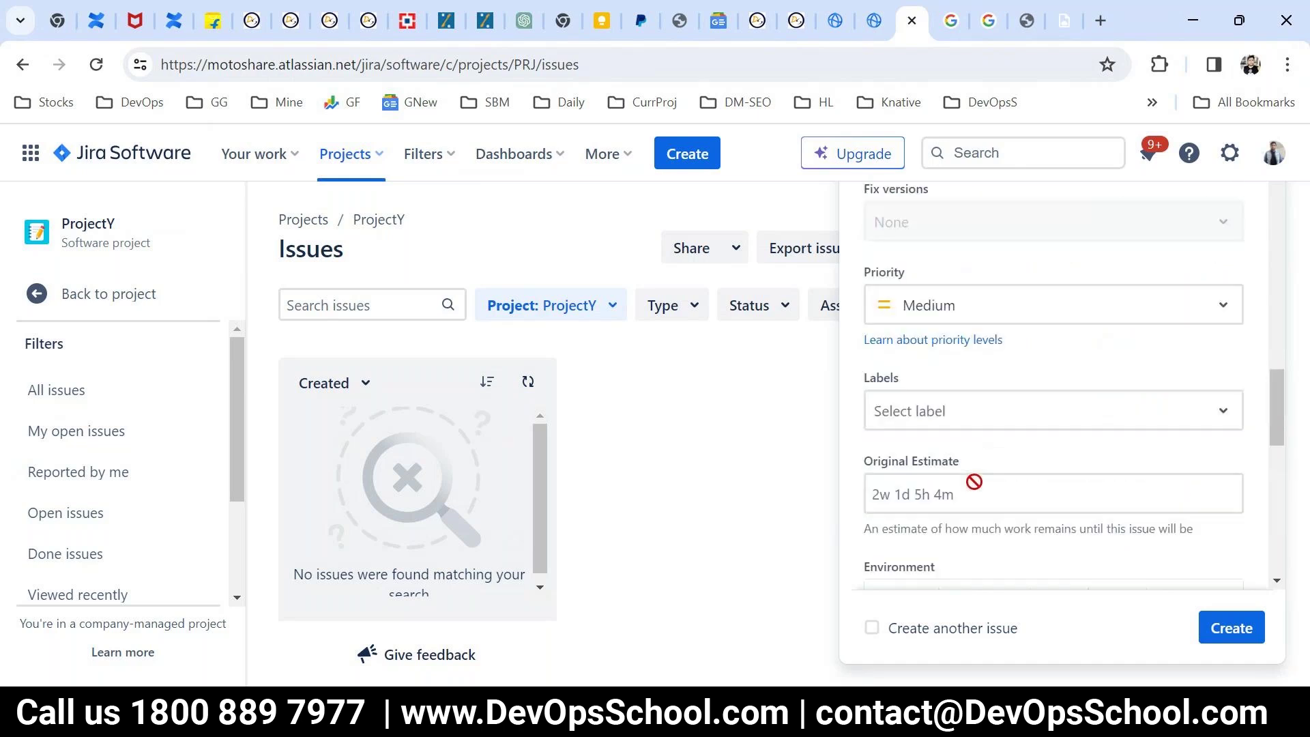
scroll(973, 485, up, 6)
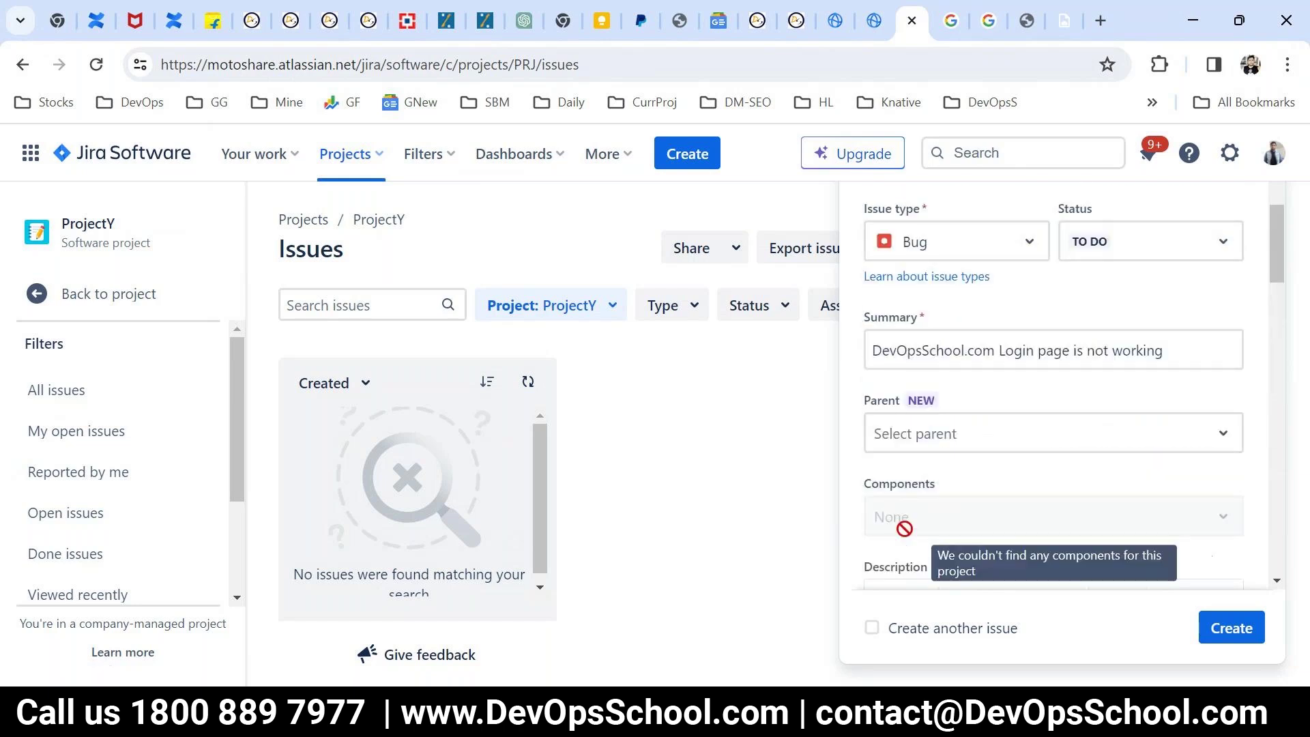
scroll(905, 528, down, 12)
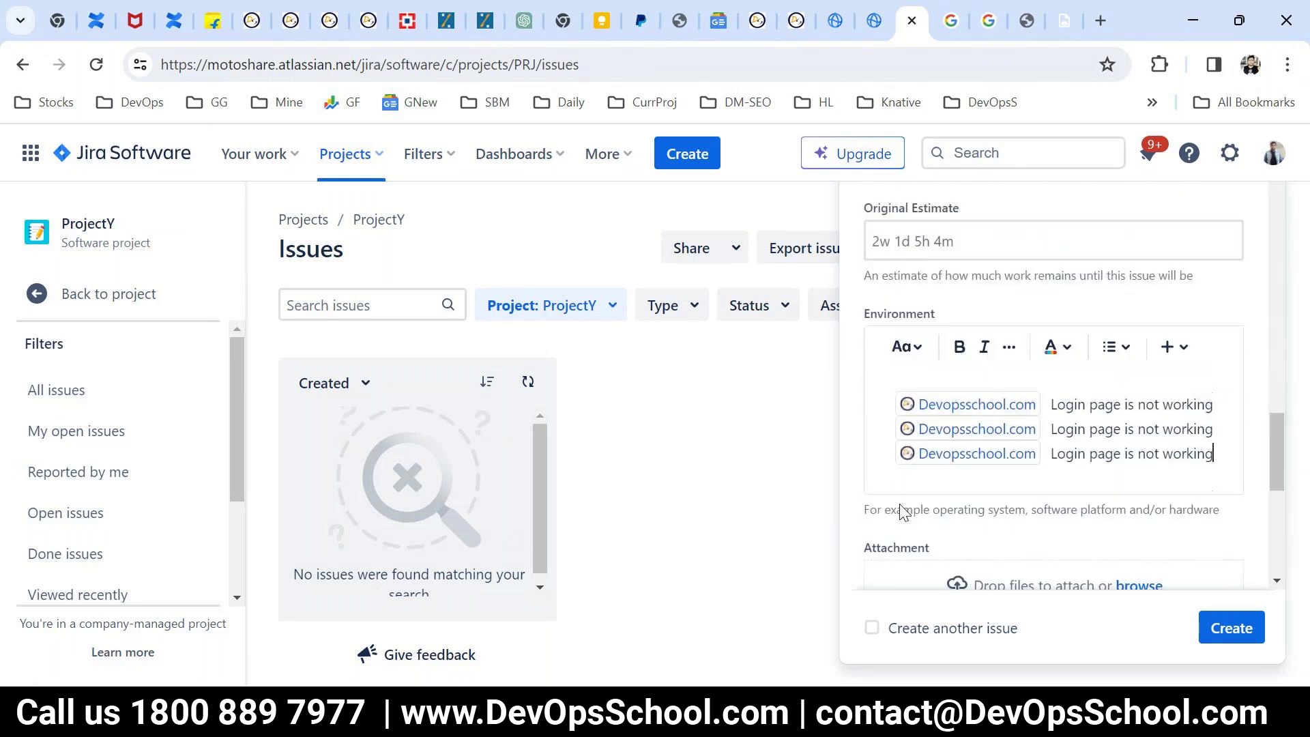
scroll(976, 471, down, 3)
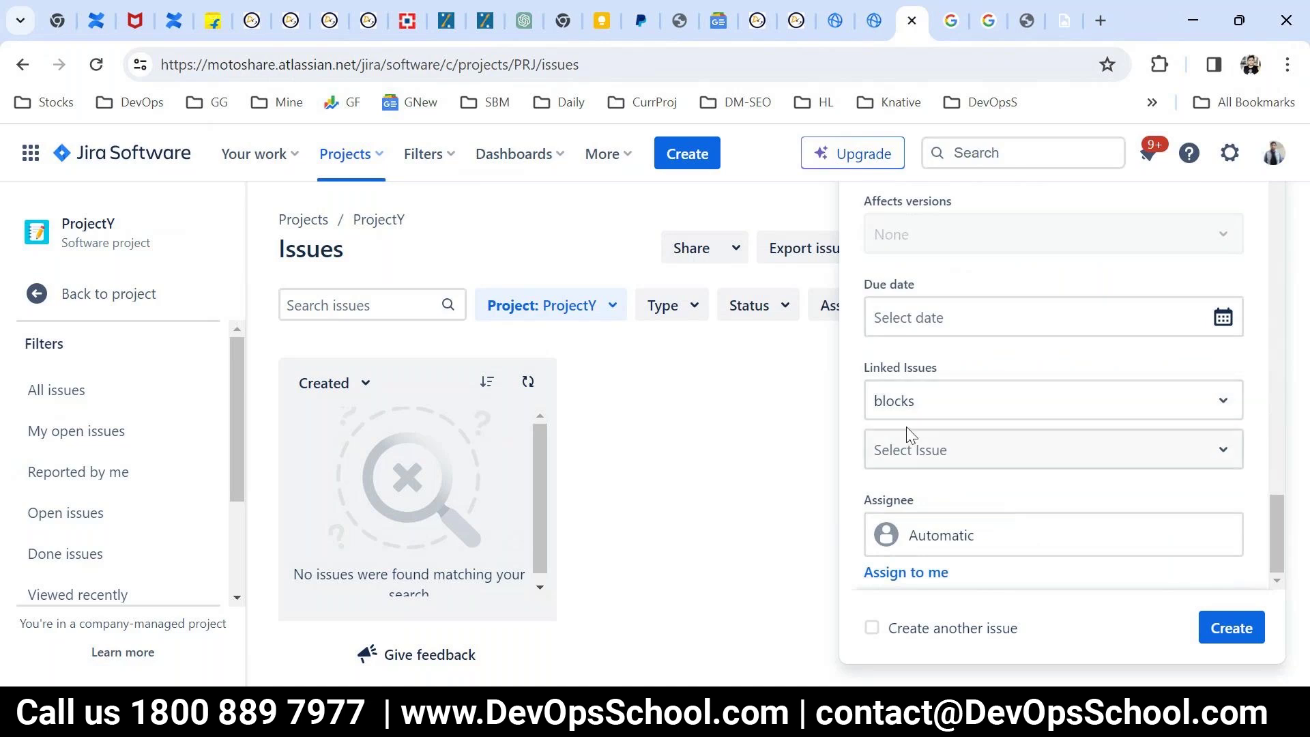
click(920, 552)
click(821, 534)
click(914, 573)
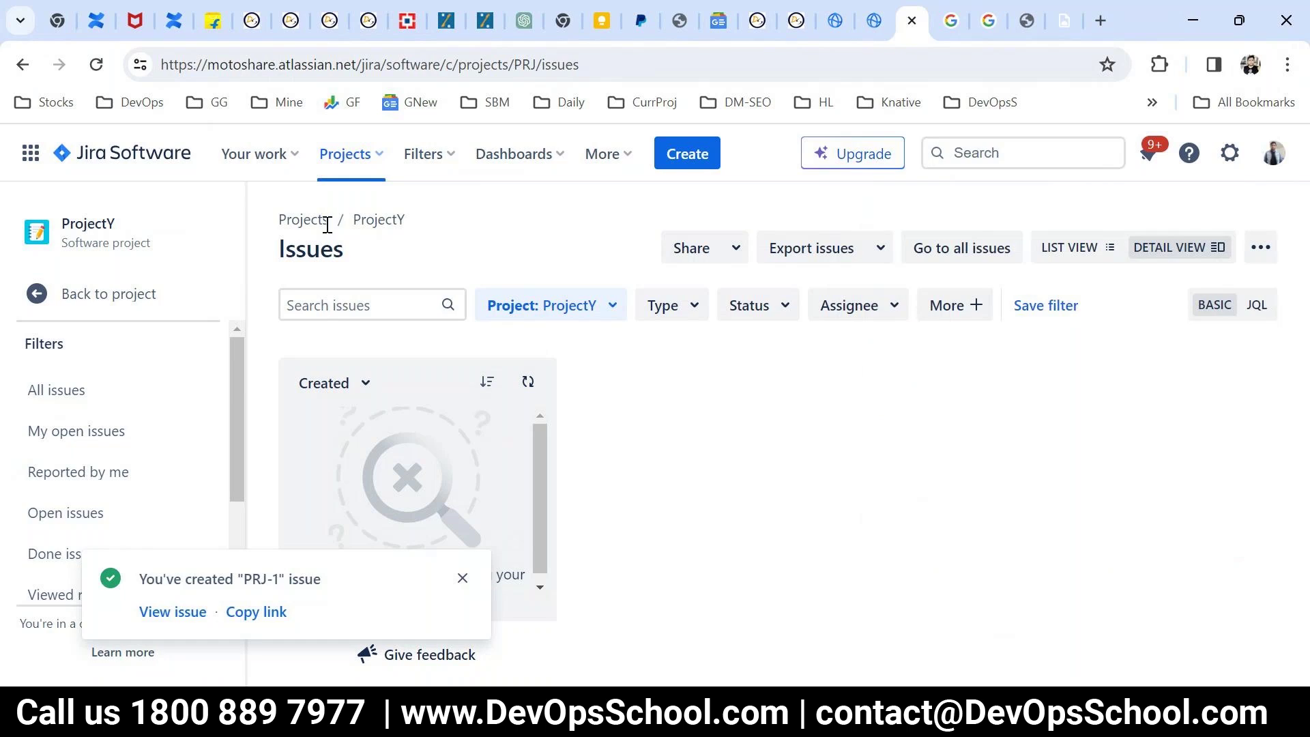
Refresh ProjectY's issue list and open the project's Components page
click(96, 64)
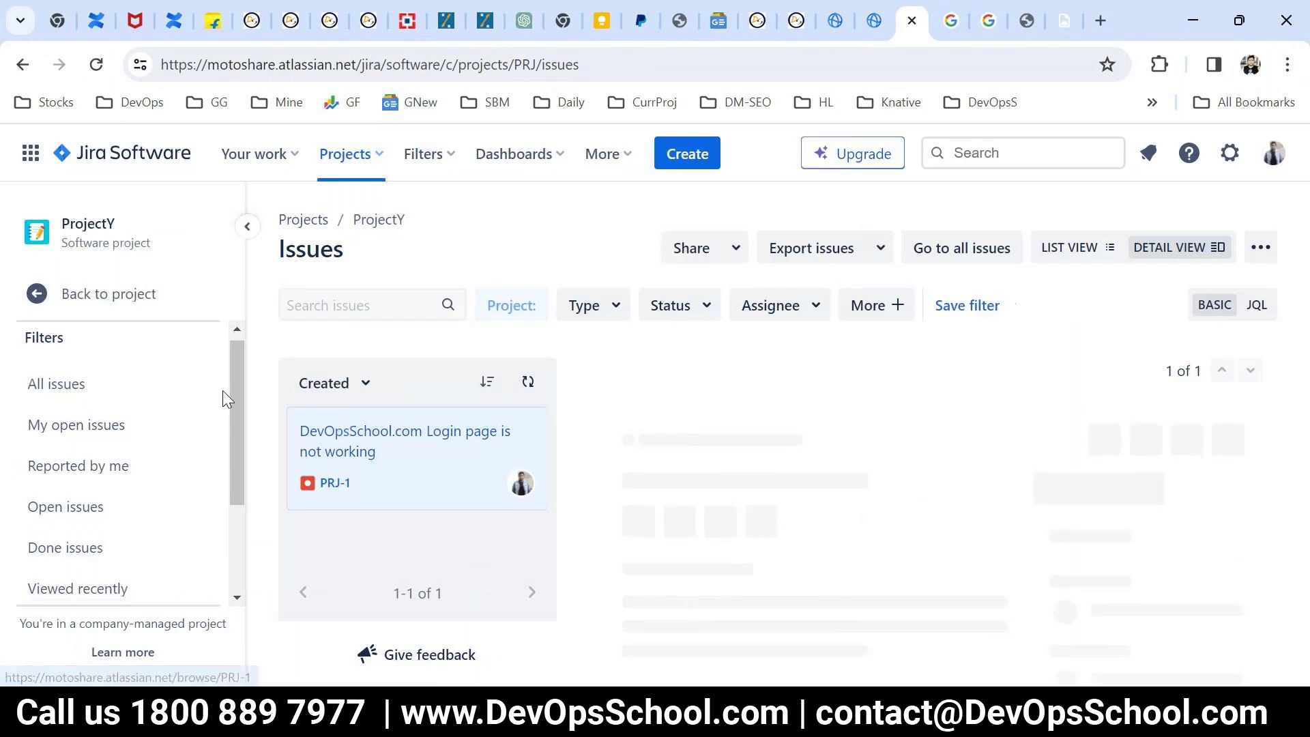
scroll(225, 401, down, 3)
scroll(150, 409, up, 3)
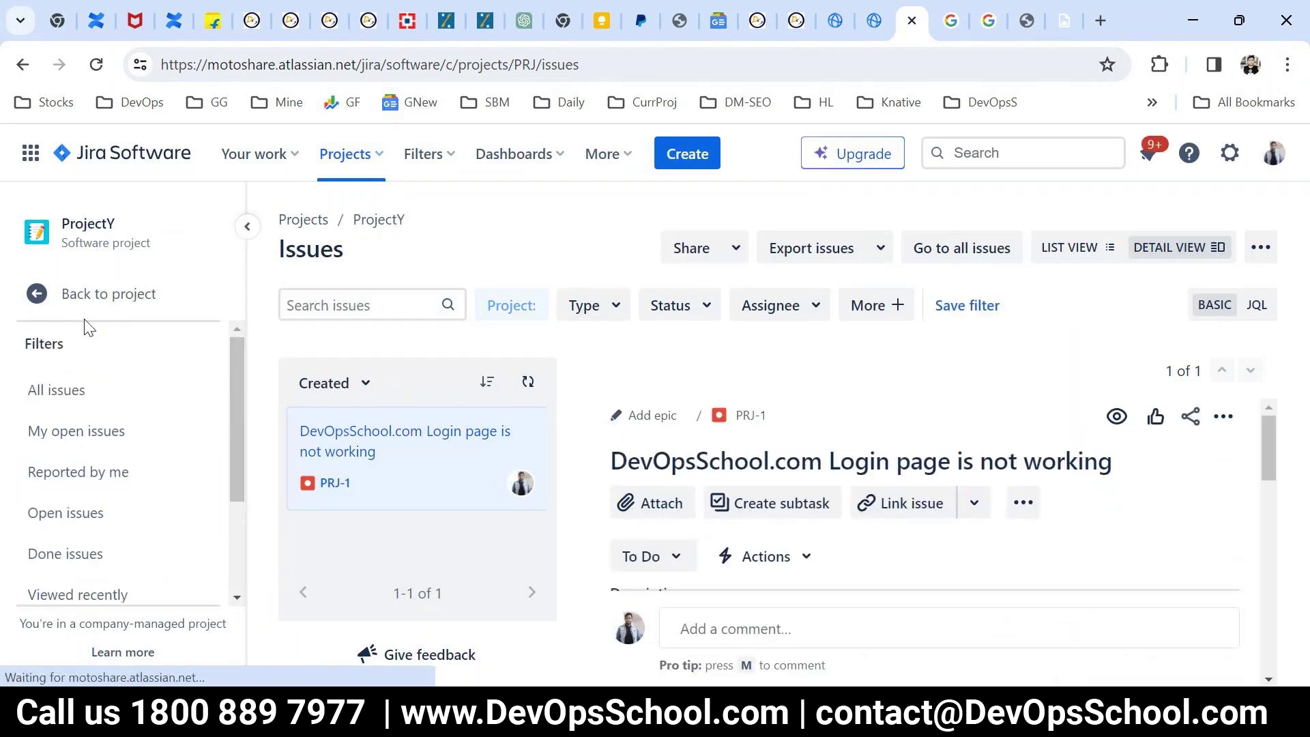
click(77, 294)
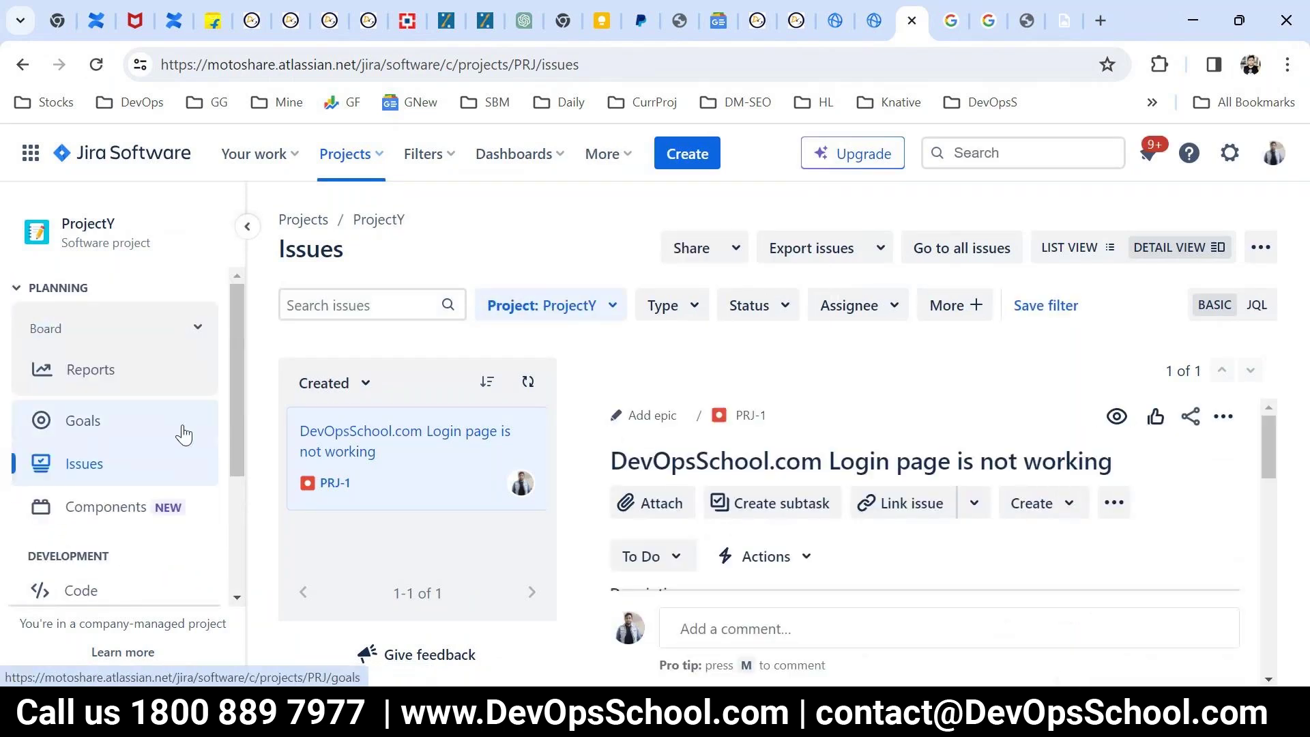
click(86, 514)
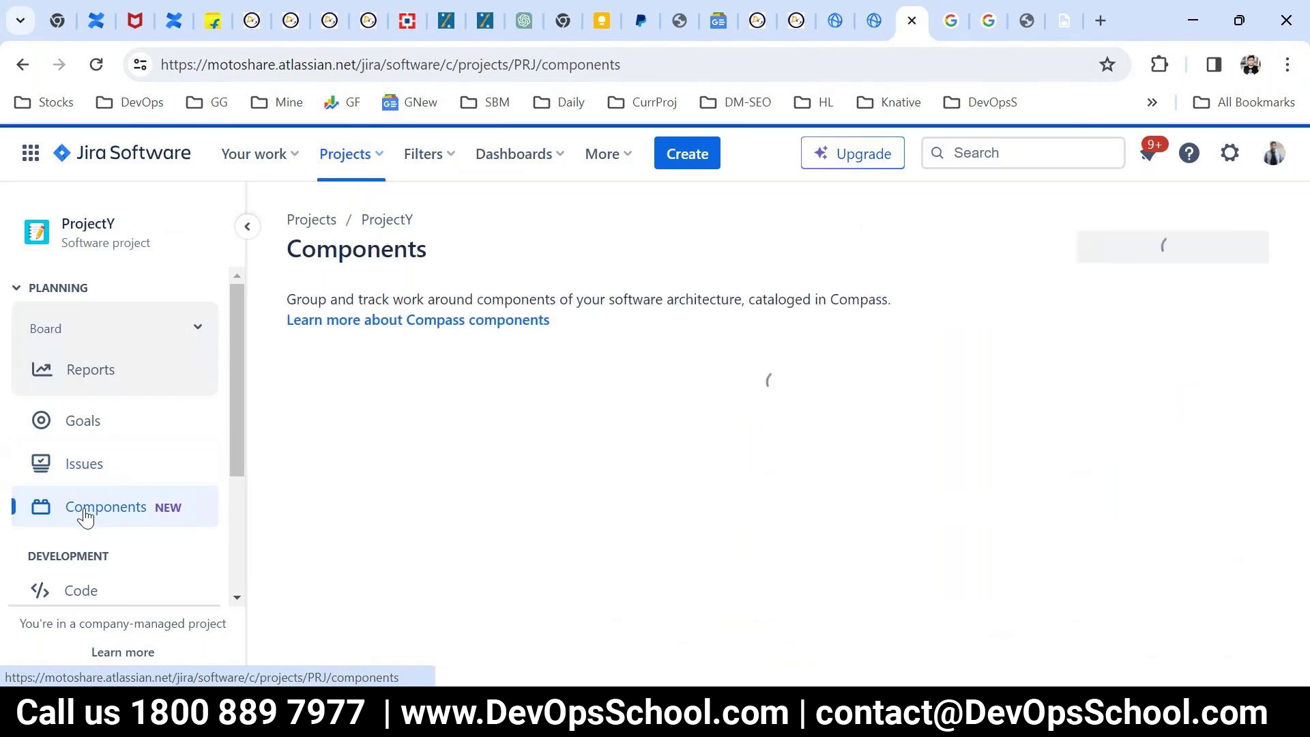
Examine the Compass information on the Components page and the other entries in ProjectY's navigation
scroll(146, 526, down, 3)
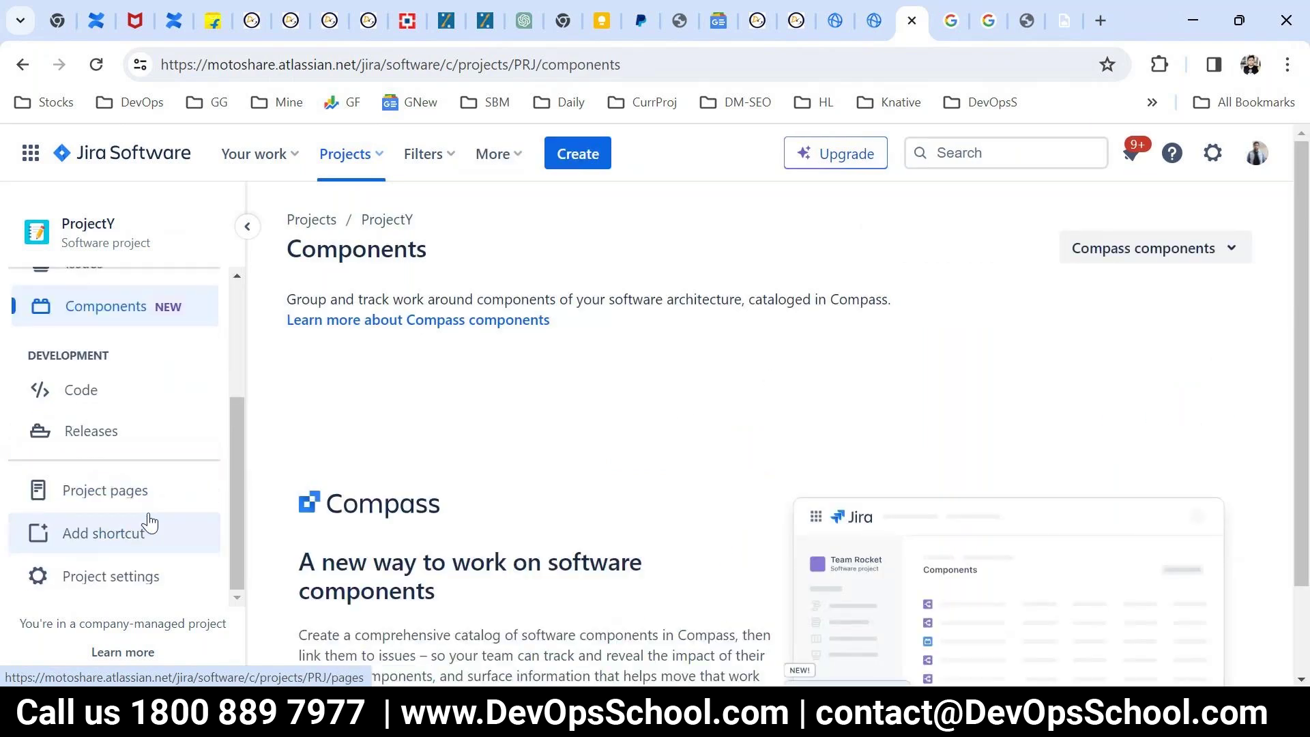
scroll(167, 546, down, 2)
scroll(137, 491, up, 3)
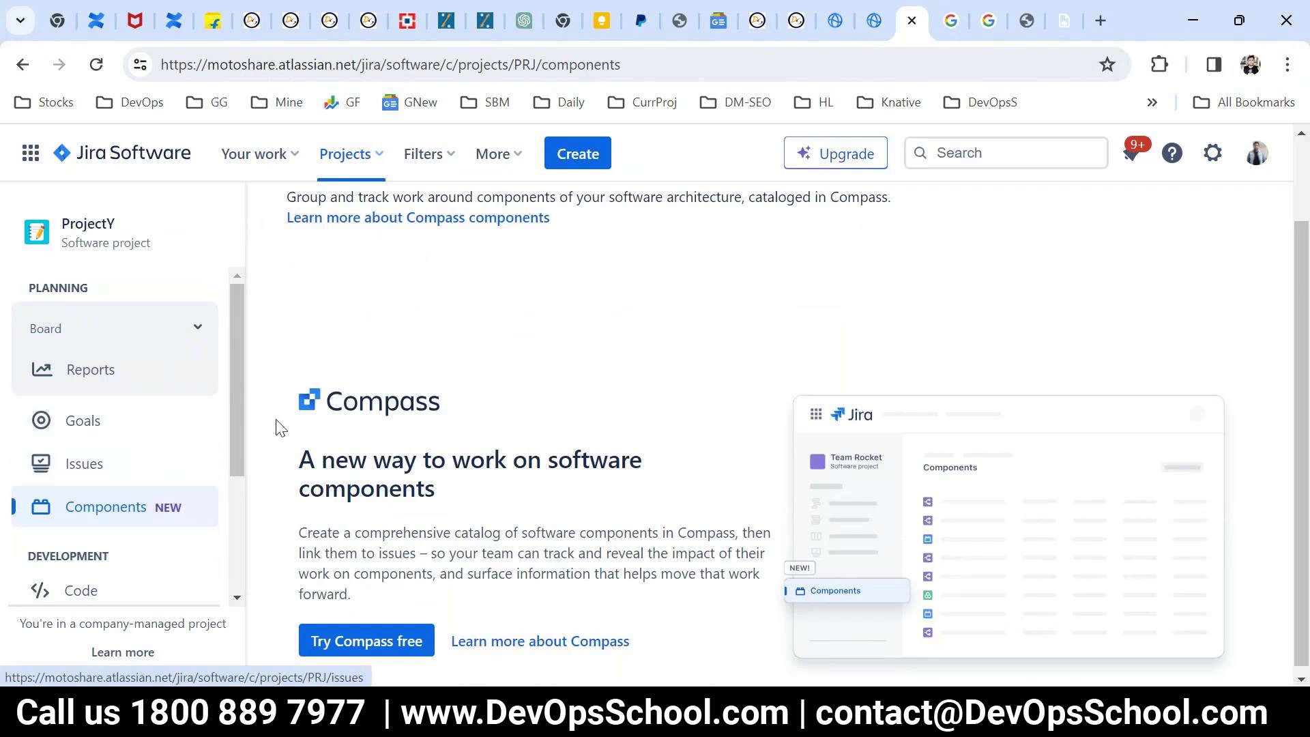
scroll(304, 428, up, 2)
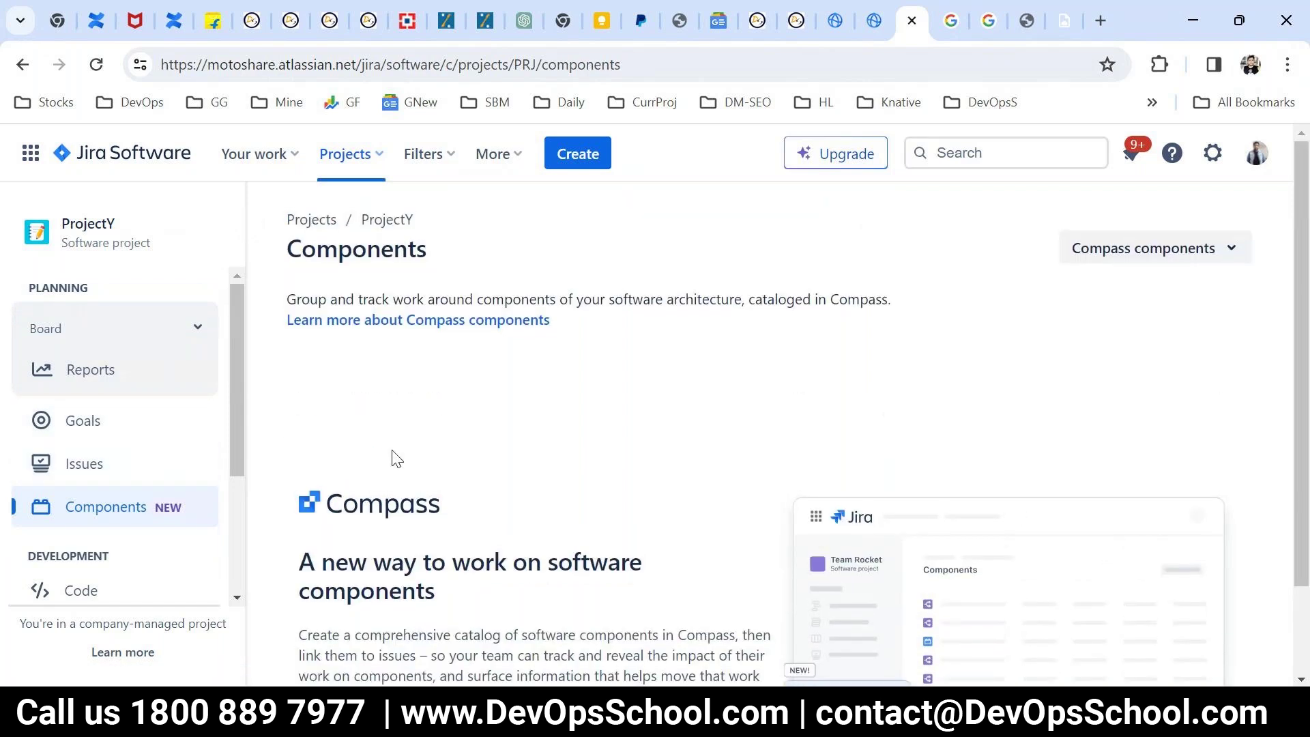
scroll(397, 459, down, 2)
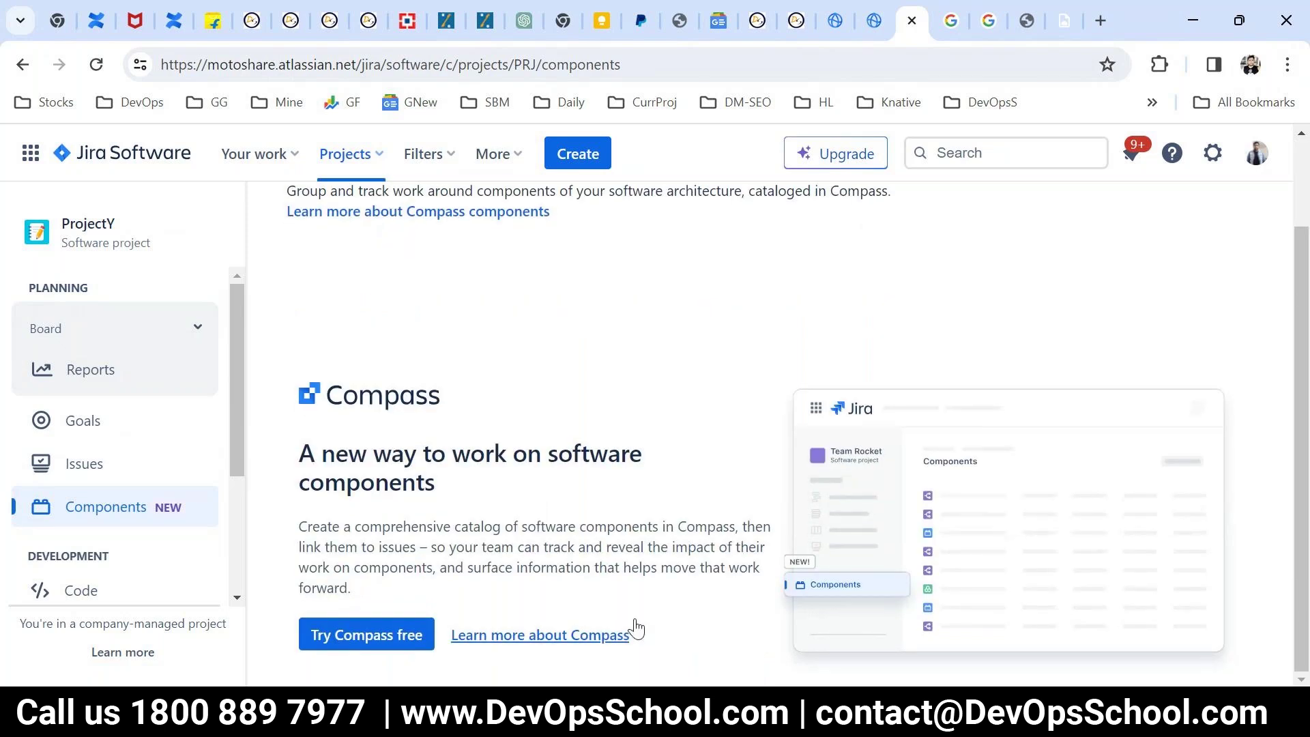
scroll(635, 628, up, 2)
scroll(374, 508, down, 2)
scroll(609, 515, up, 2)
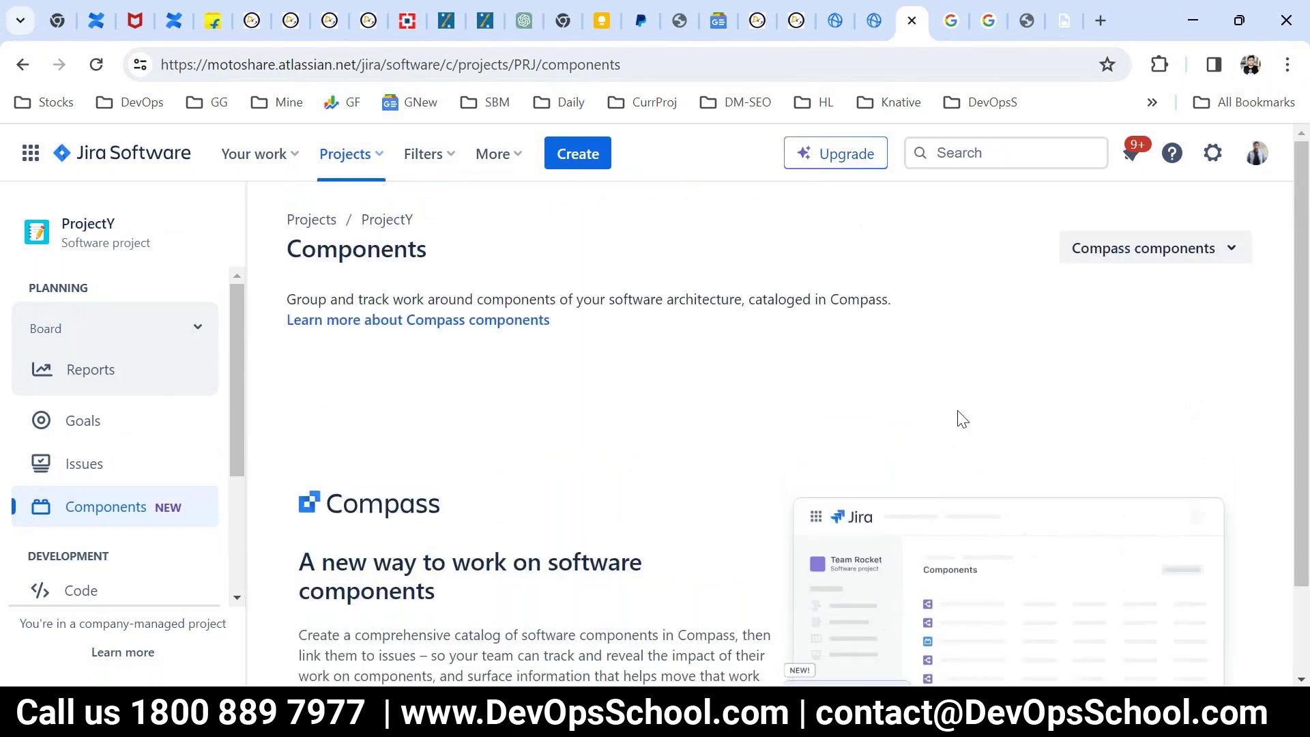
Switch ProjectY from Compass components to Jira components and close the feedback form and introductory tip
click(1102, 257)
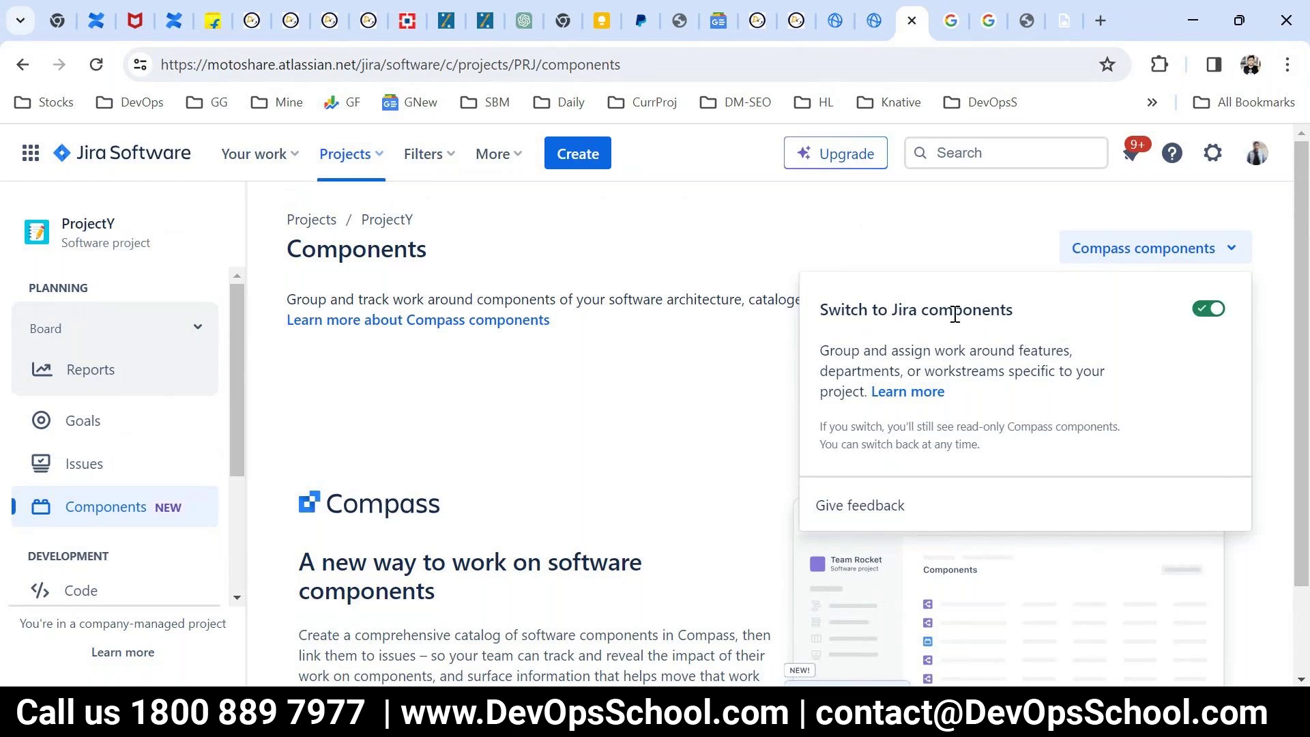
scroll(450, 513, down, 1)
scroll(450, 514, down, 1)
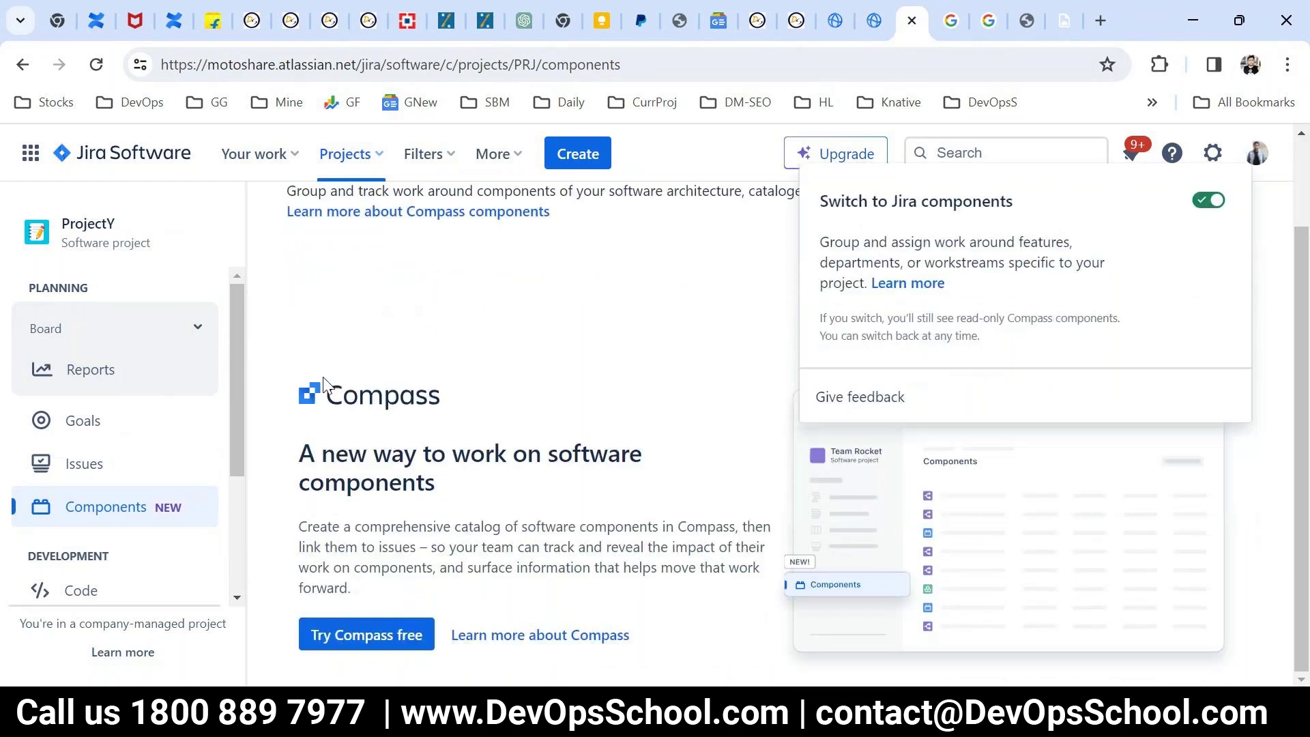
click(471, 401)
scroll(1134, 347, up, 2)
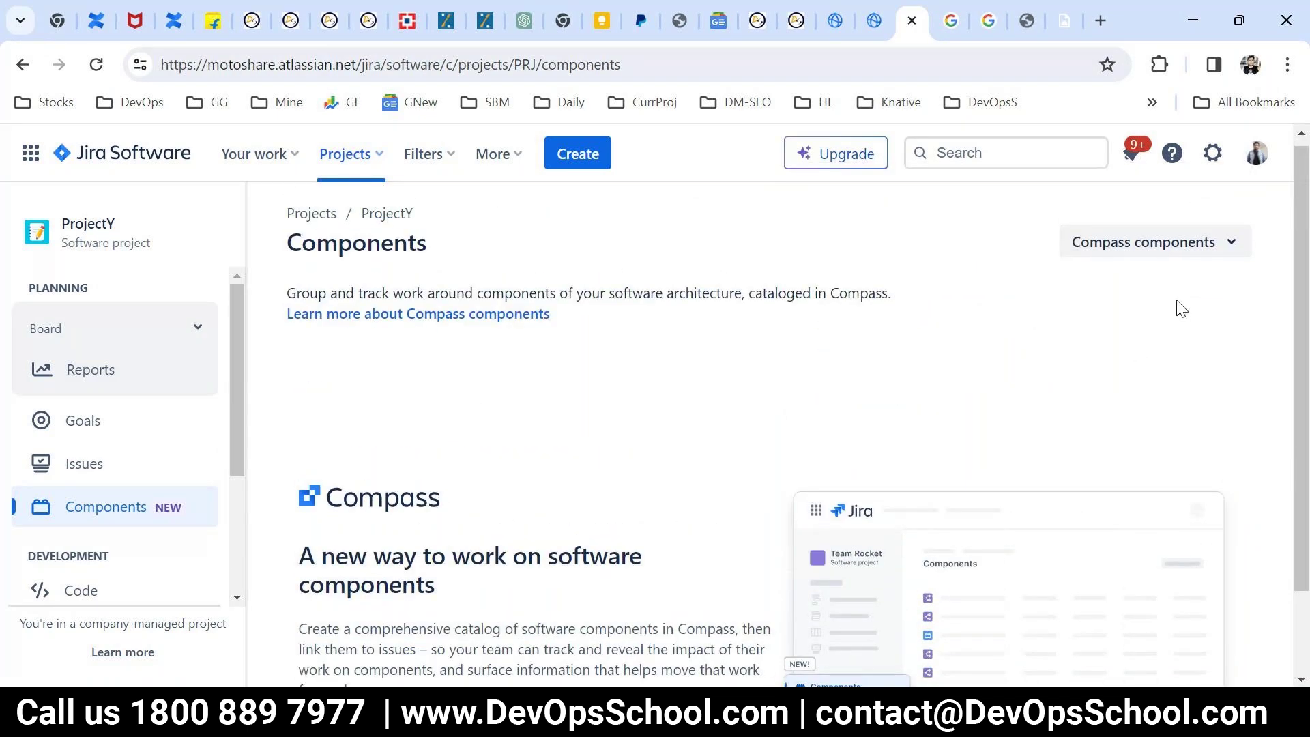
click(1133, 249)
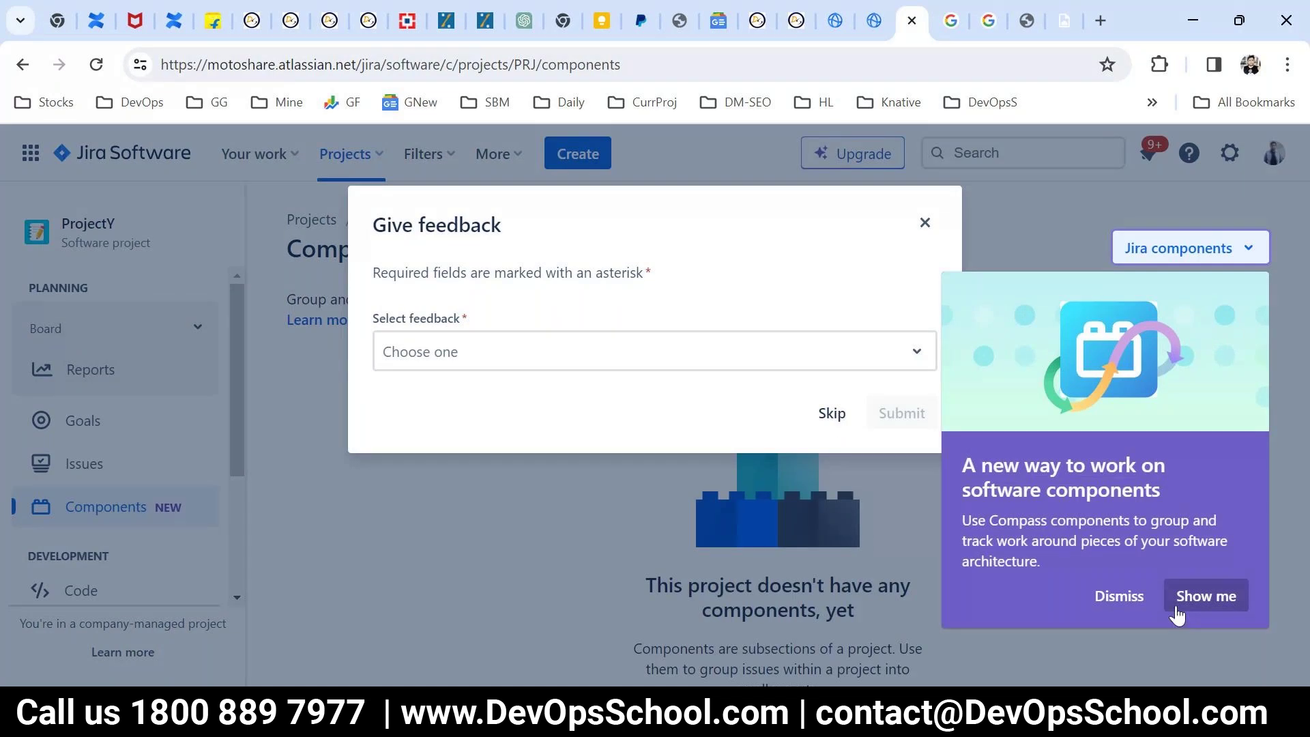
click(1177, 610)
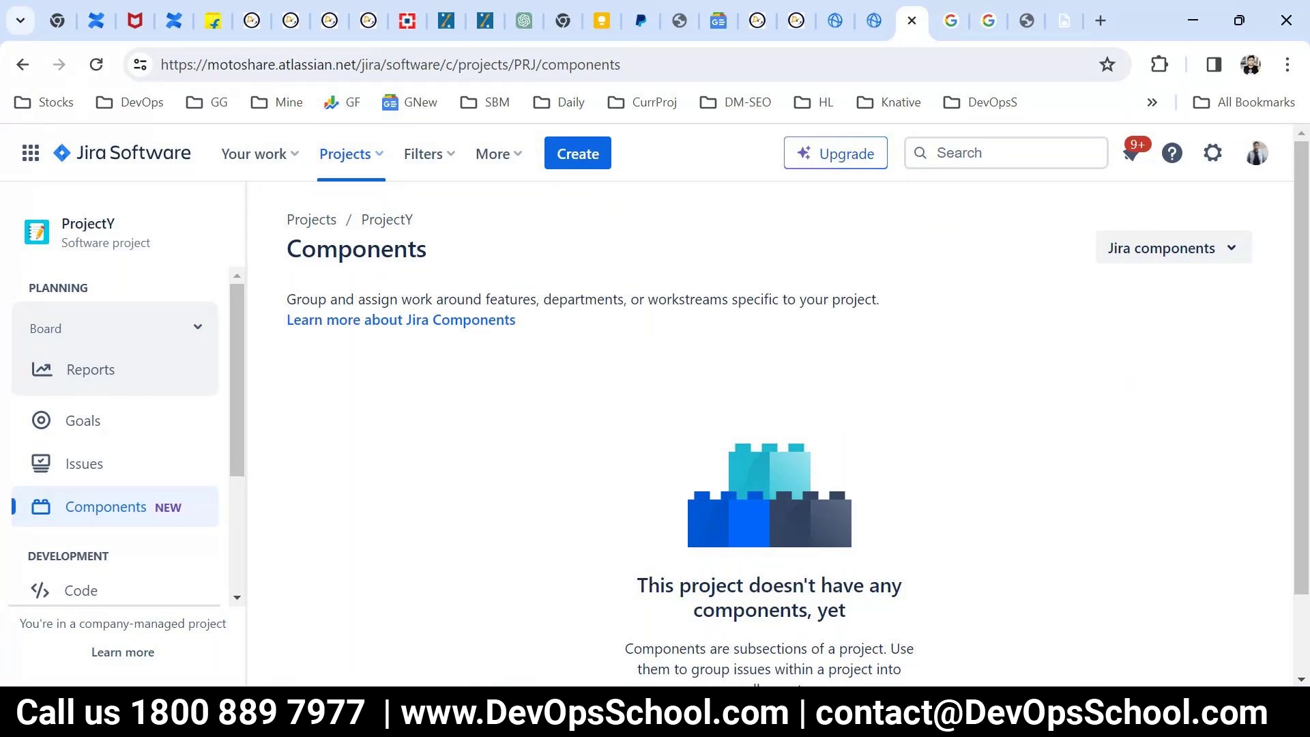
Switch to the SDLC notes in Notepad and add the heading "Amazon" with a line of equals signs beneath the Scrum and Kanban list
key(alt+Tab)
key(super+r)
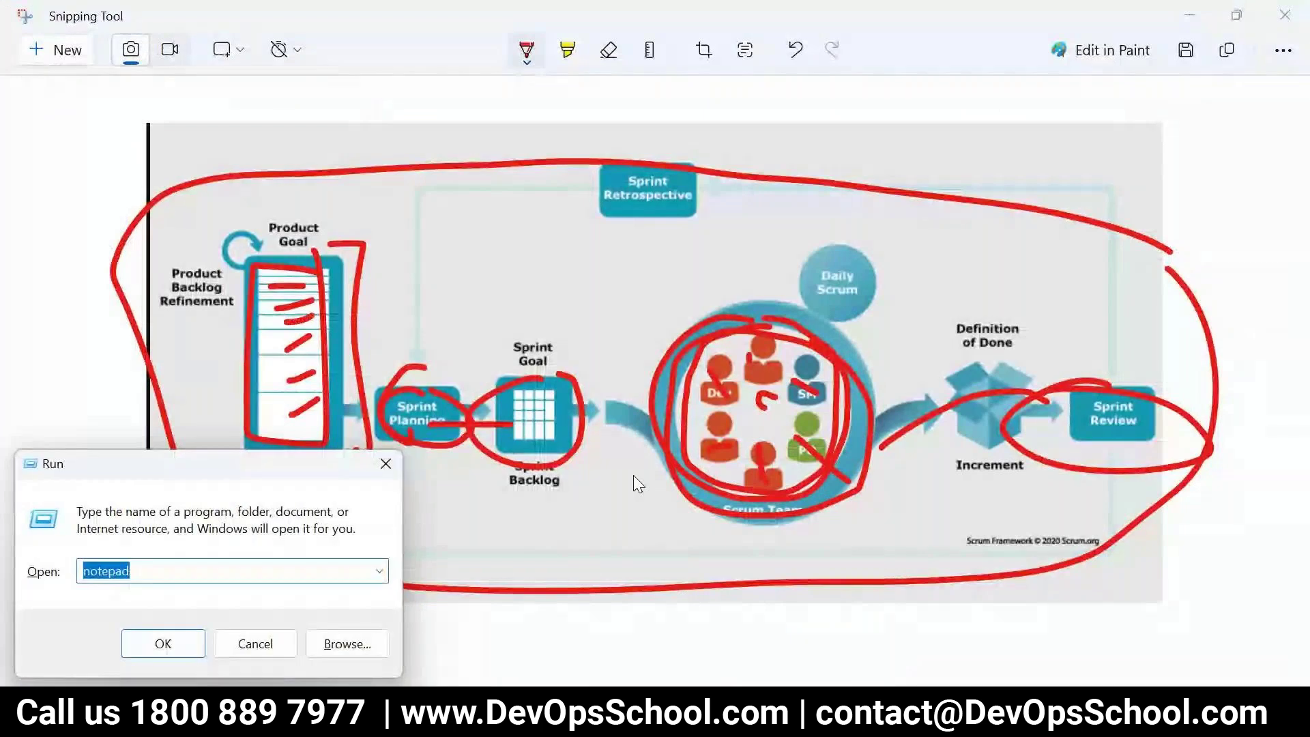
click(740, 712)
scroll(381, 545, down, 1)
click(382, 546)
text(Paytm)
key(BackSpace)
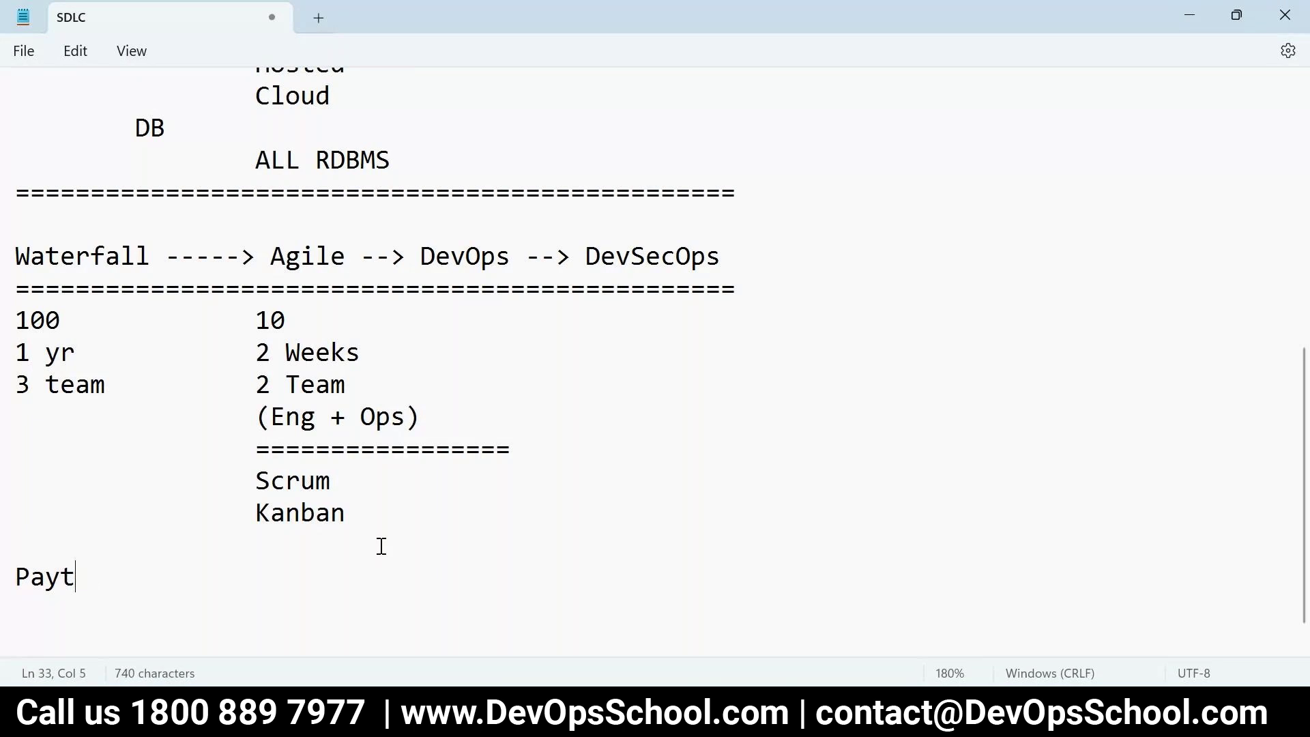
key(BackSpace)
key(BackSpace)
key(BackSpace)
key(BackSpace)
text(Ama)
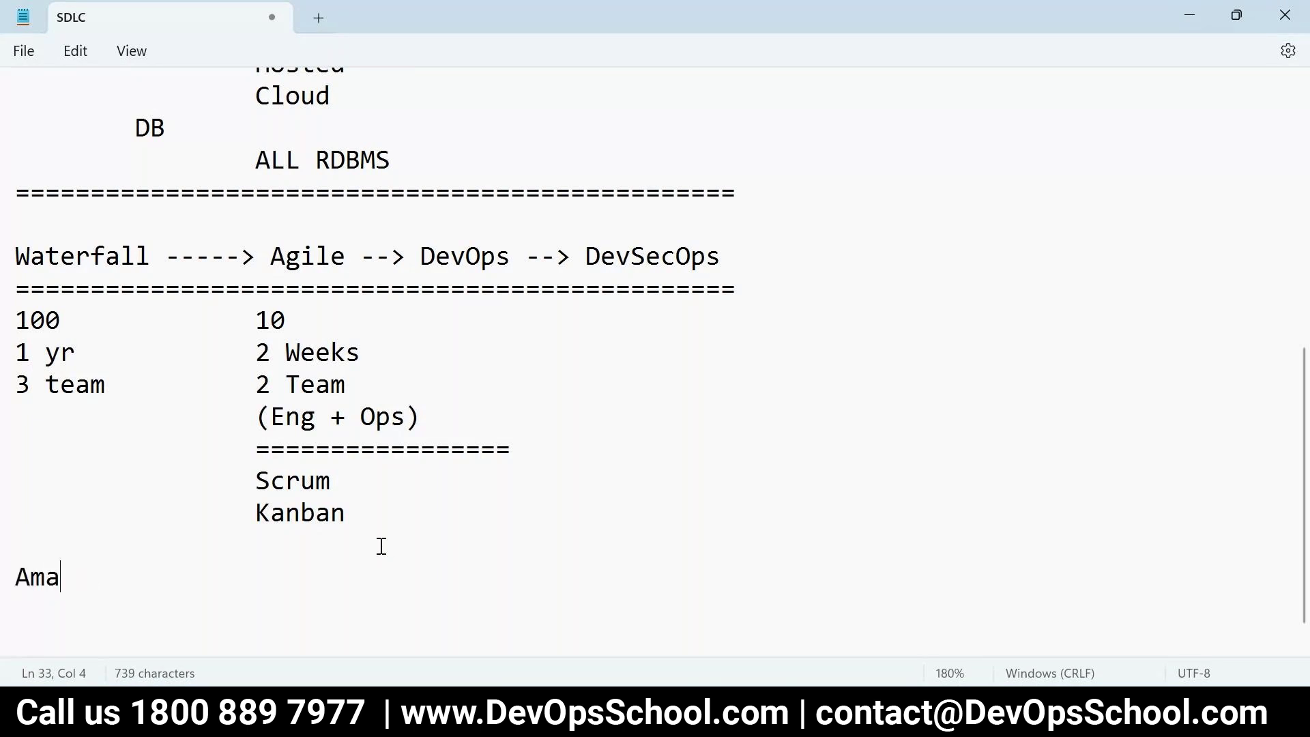
text(zon)
key(Return)
text(================)
key(Return)
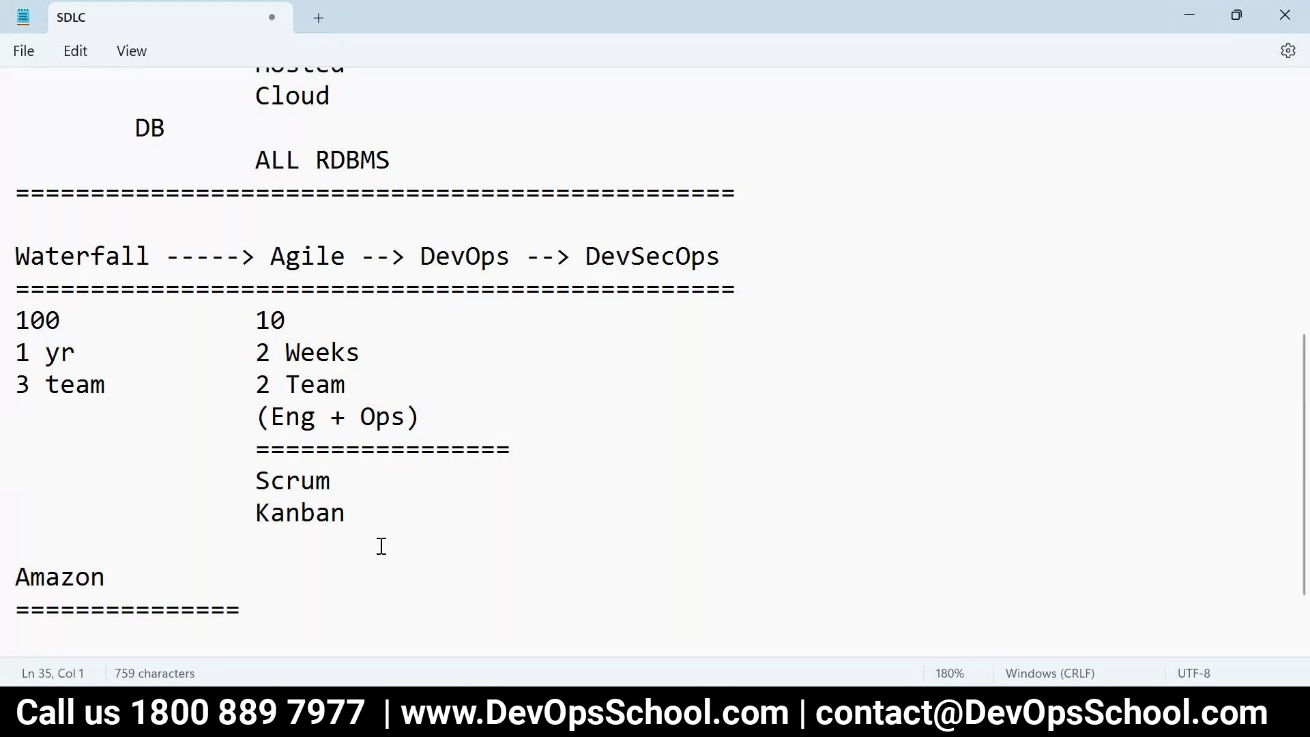
Write "WEB + order + Profile + Payment | Cart" under the Amazon heading and highlight that line
text(WEB + order + )
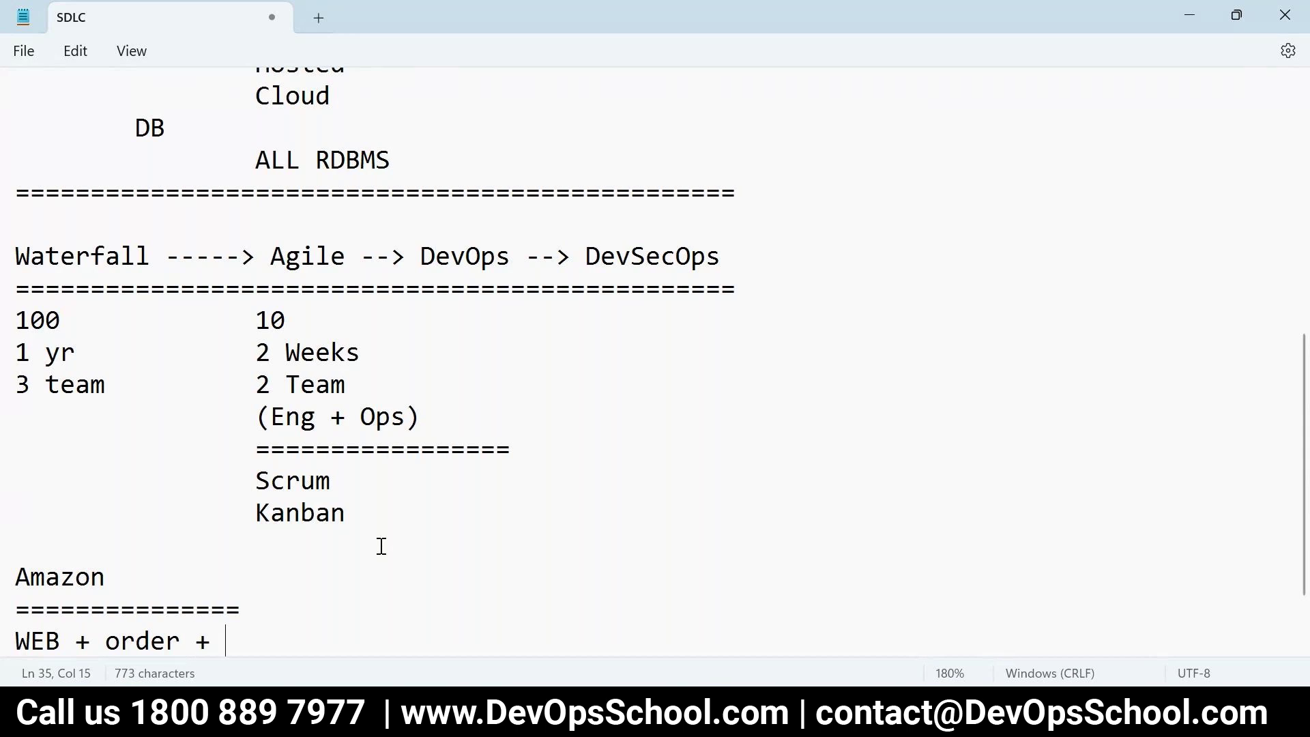
text(Proje)
key(BackSpace)
key(BackSpace)
text(file)
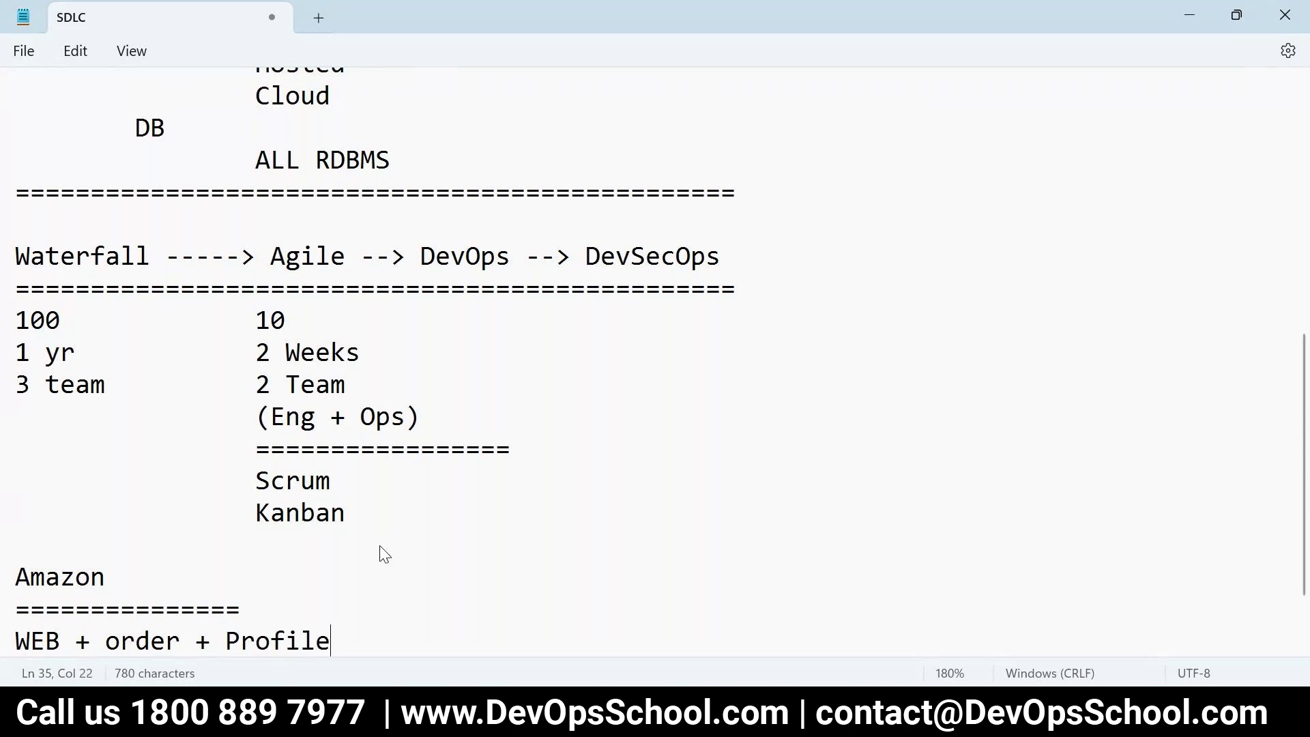
text( + Payment)
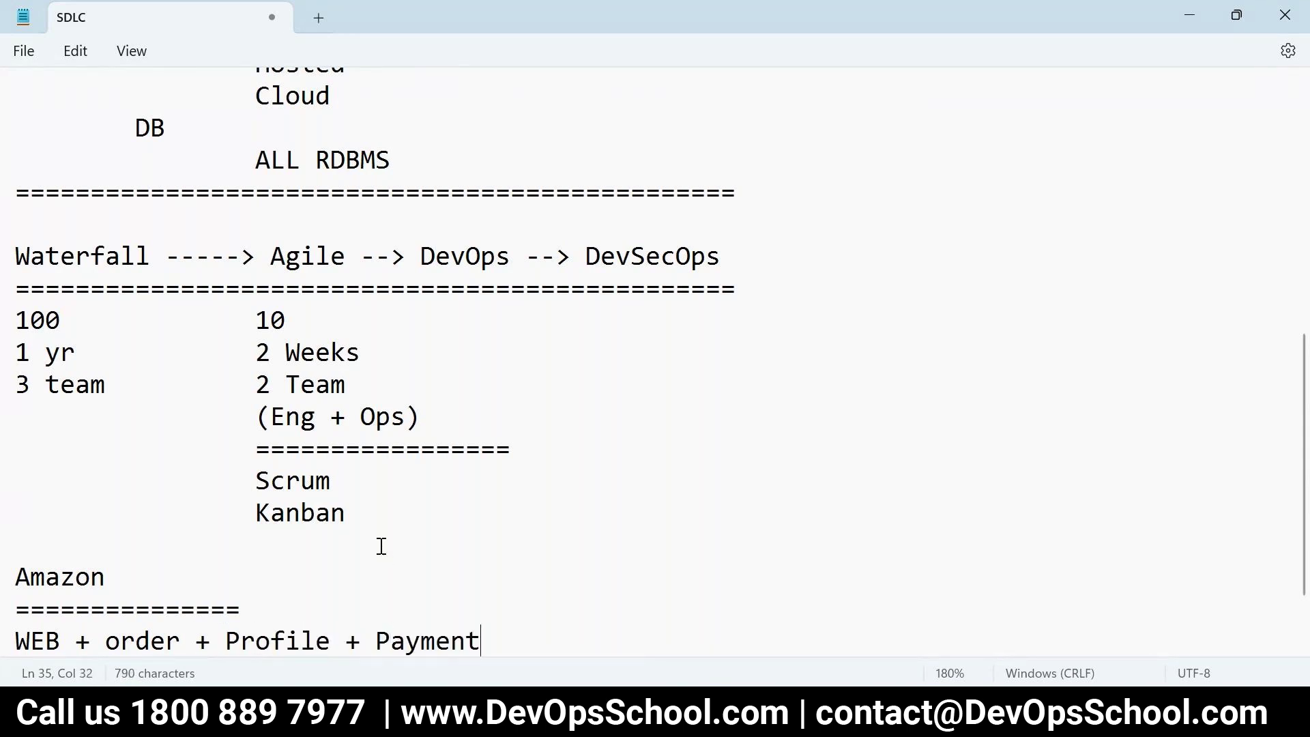
text( | Cart)
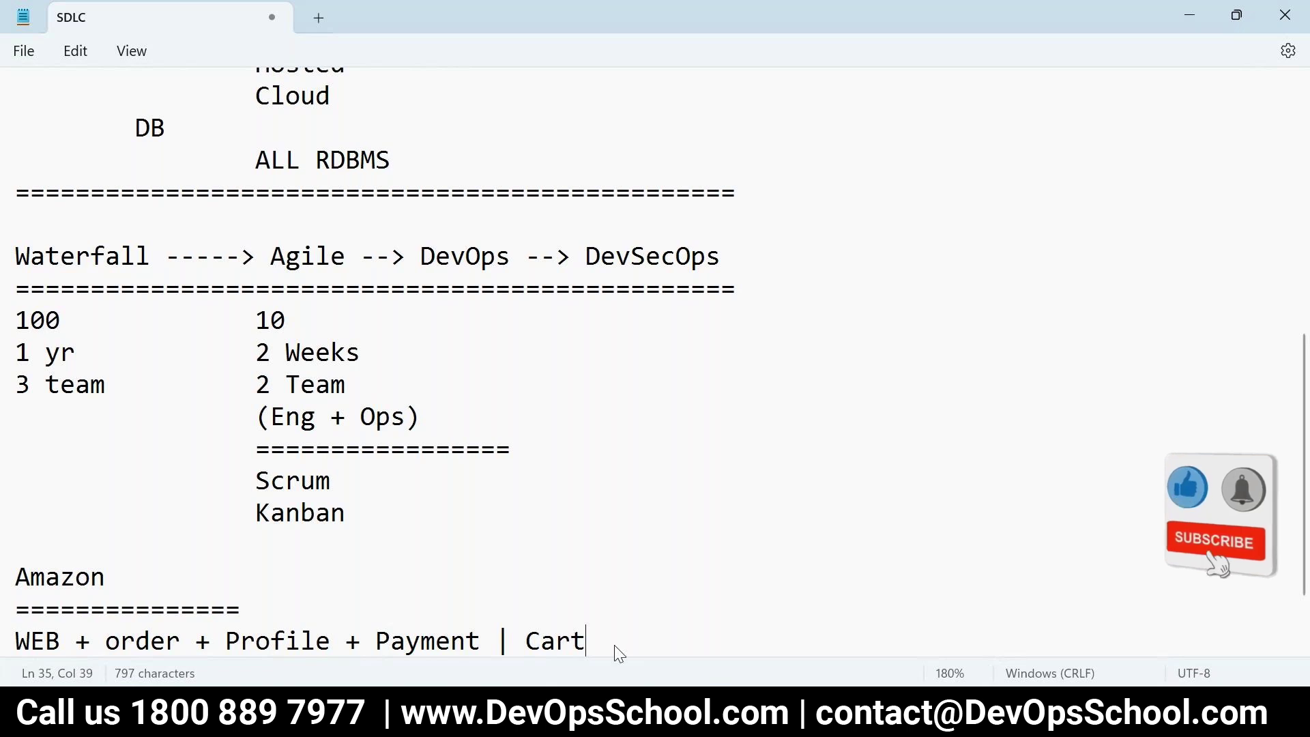
drag(614, 644, 2, 633)
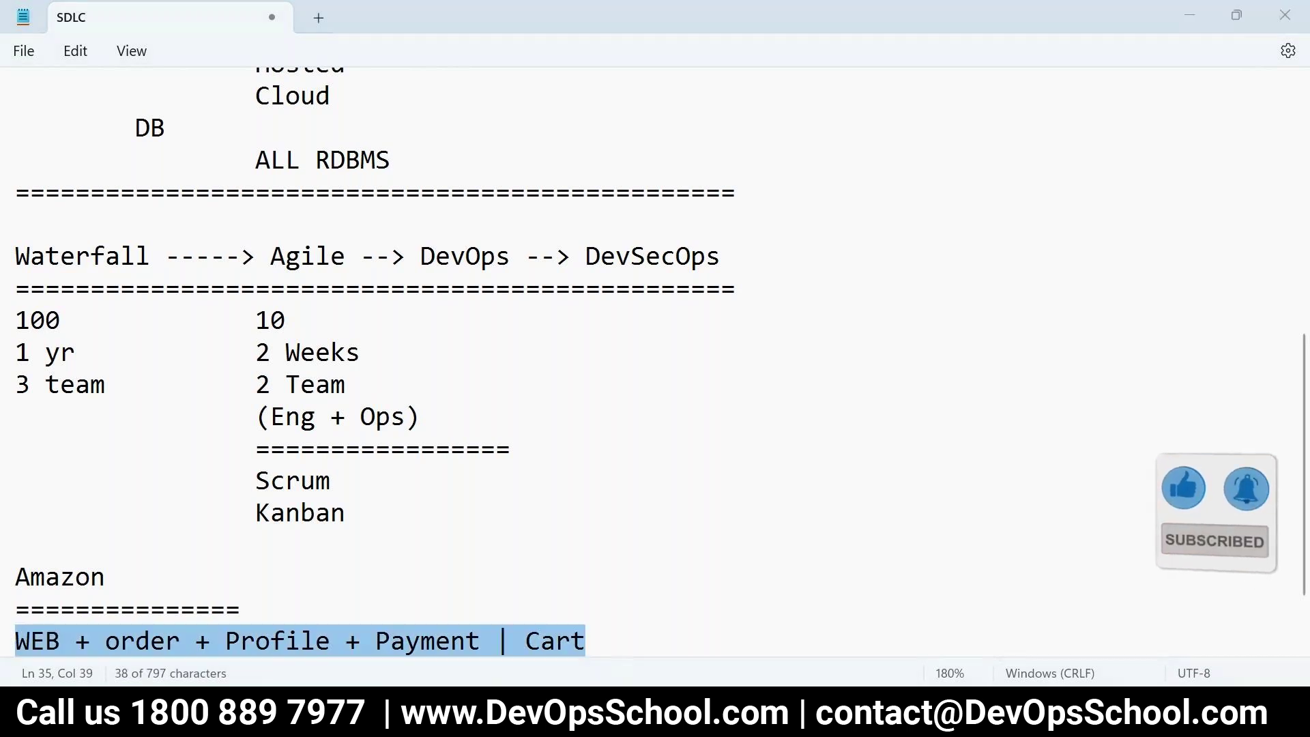
Switch back to Jira and create a component named Chat in ProjectY, without a component lead
key(alt+Tab)
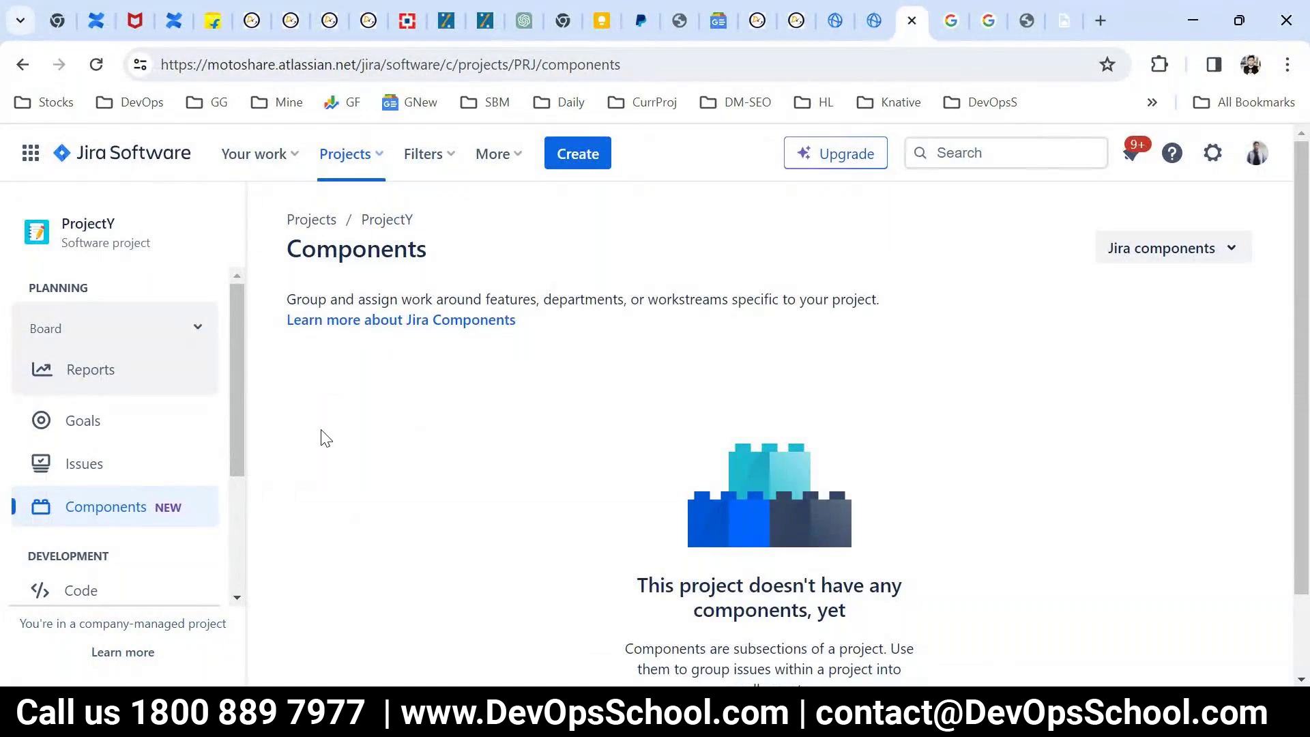
scroll(524, 530, down, 2)
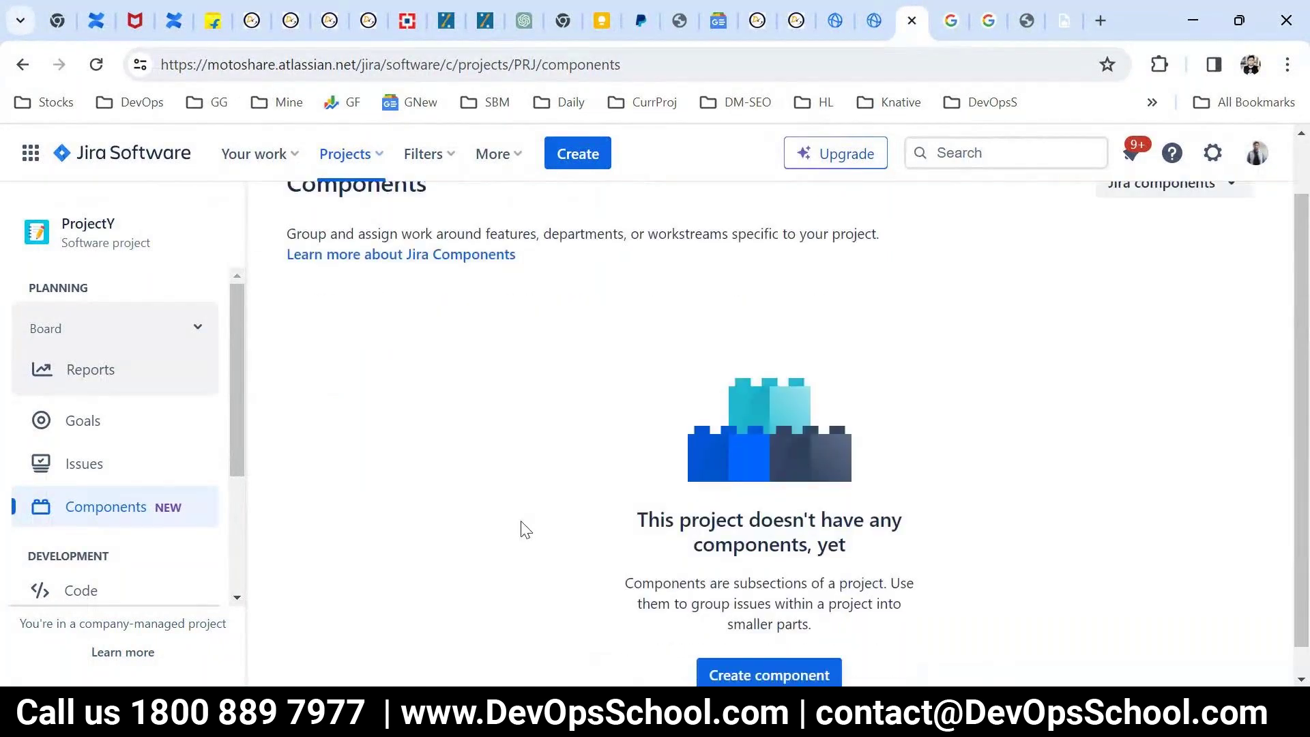
click(767, 654)
text(Chat)
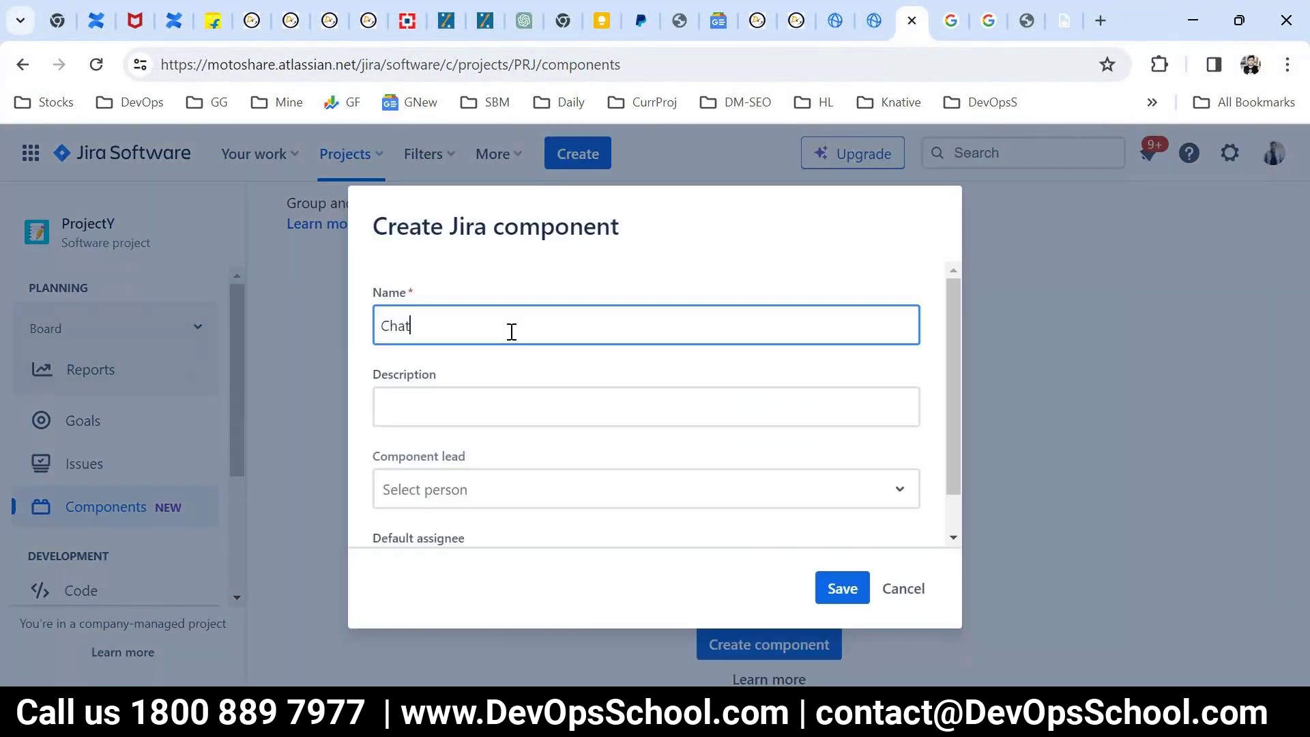
scroll(478, 459, down, 1)
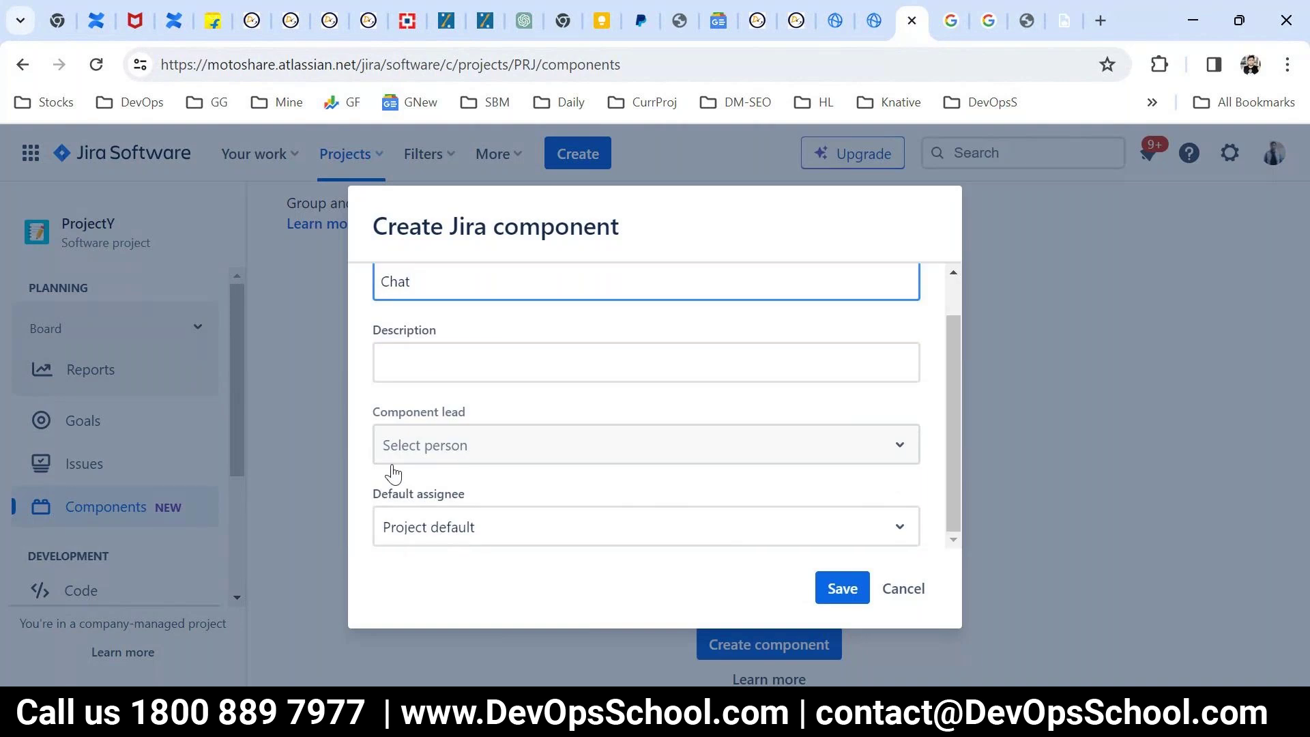
click(424, 462)
click(441, 407)
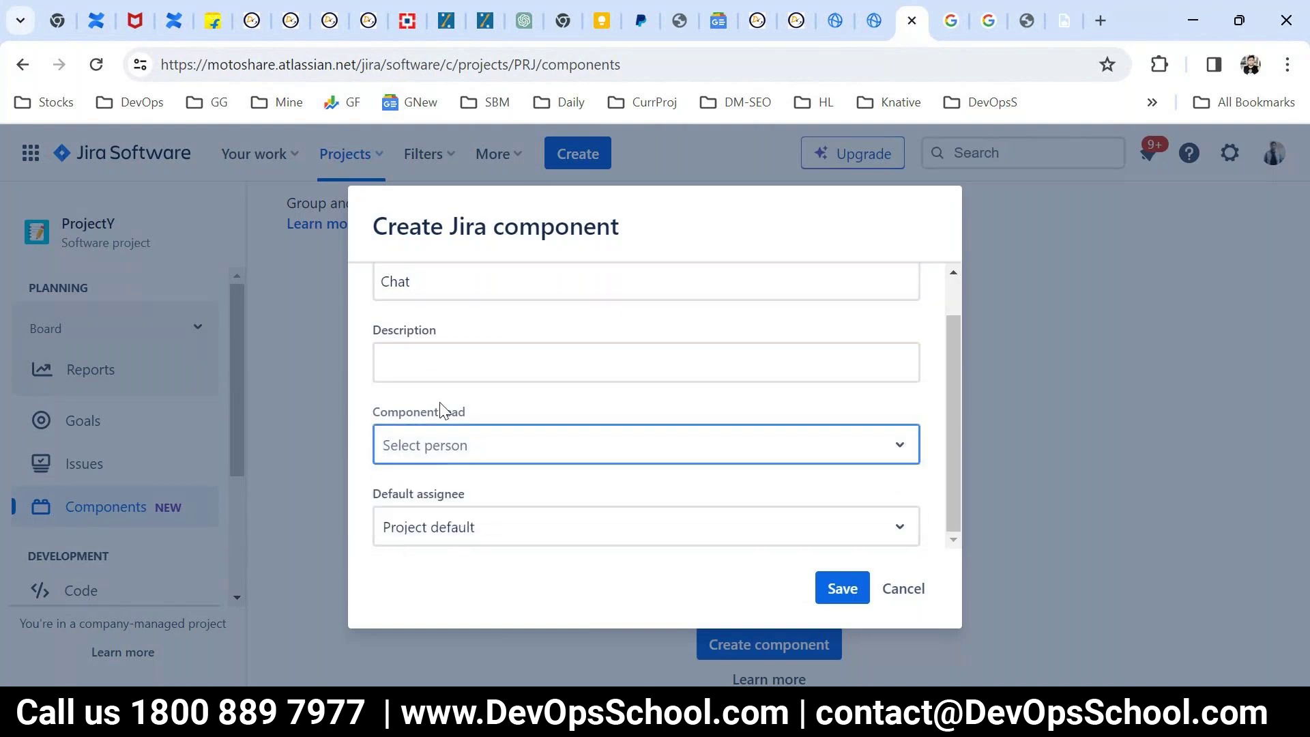
click(834, 591)
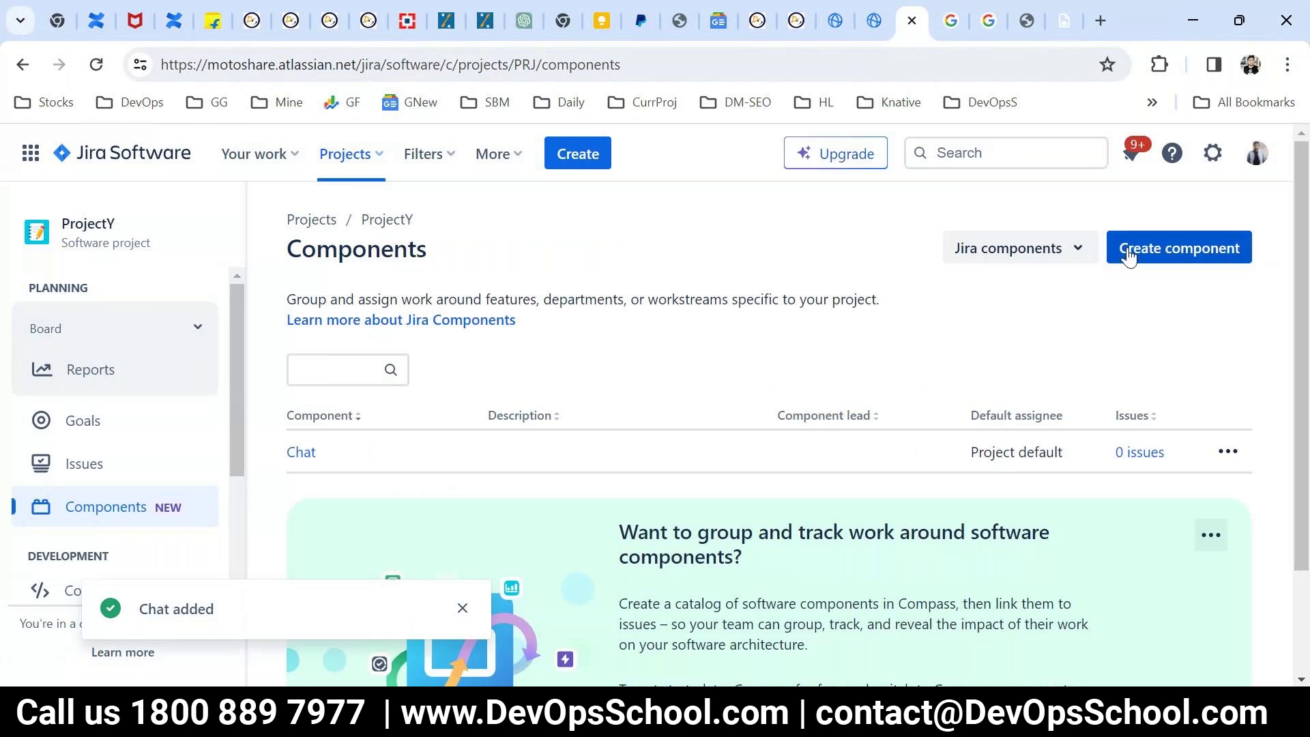
Create a second ProjectY component named mail, keeping the project default assignee
click(1179, 248)
text(mal)
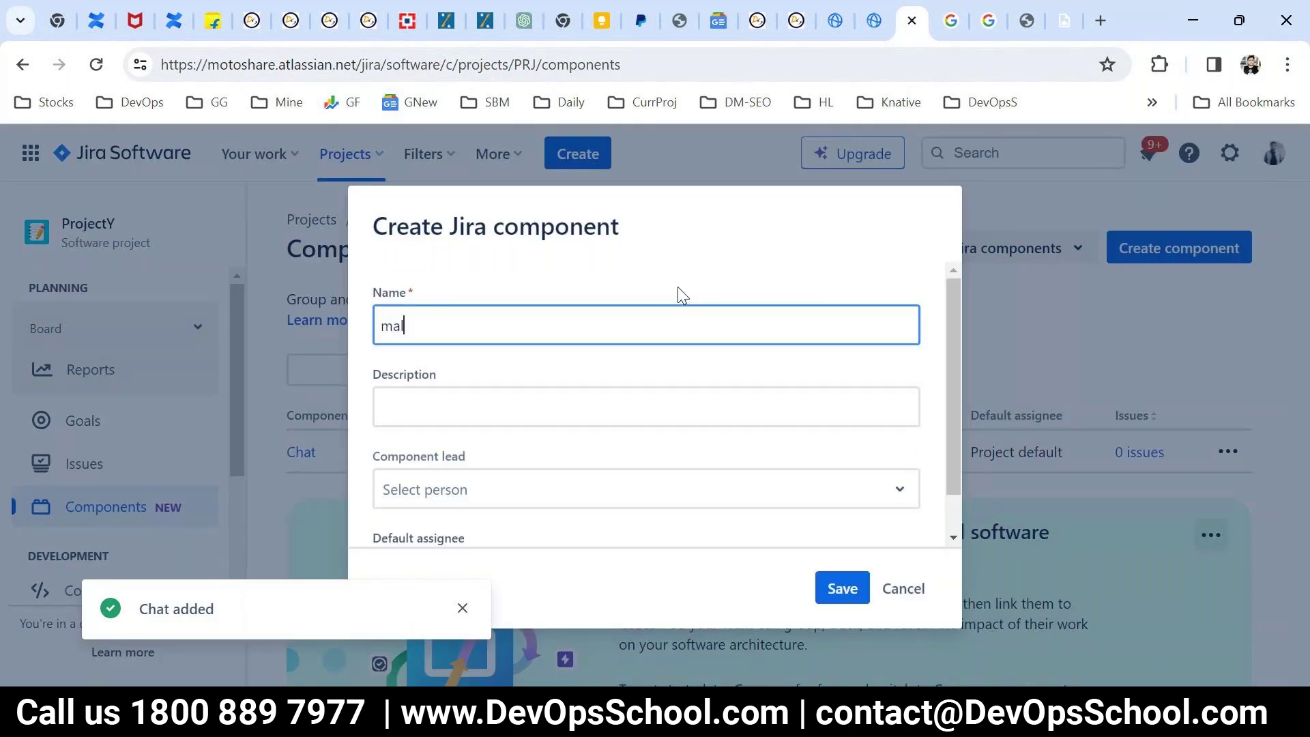
text(l)
scroll(605, 476, down, 2)
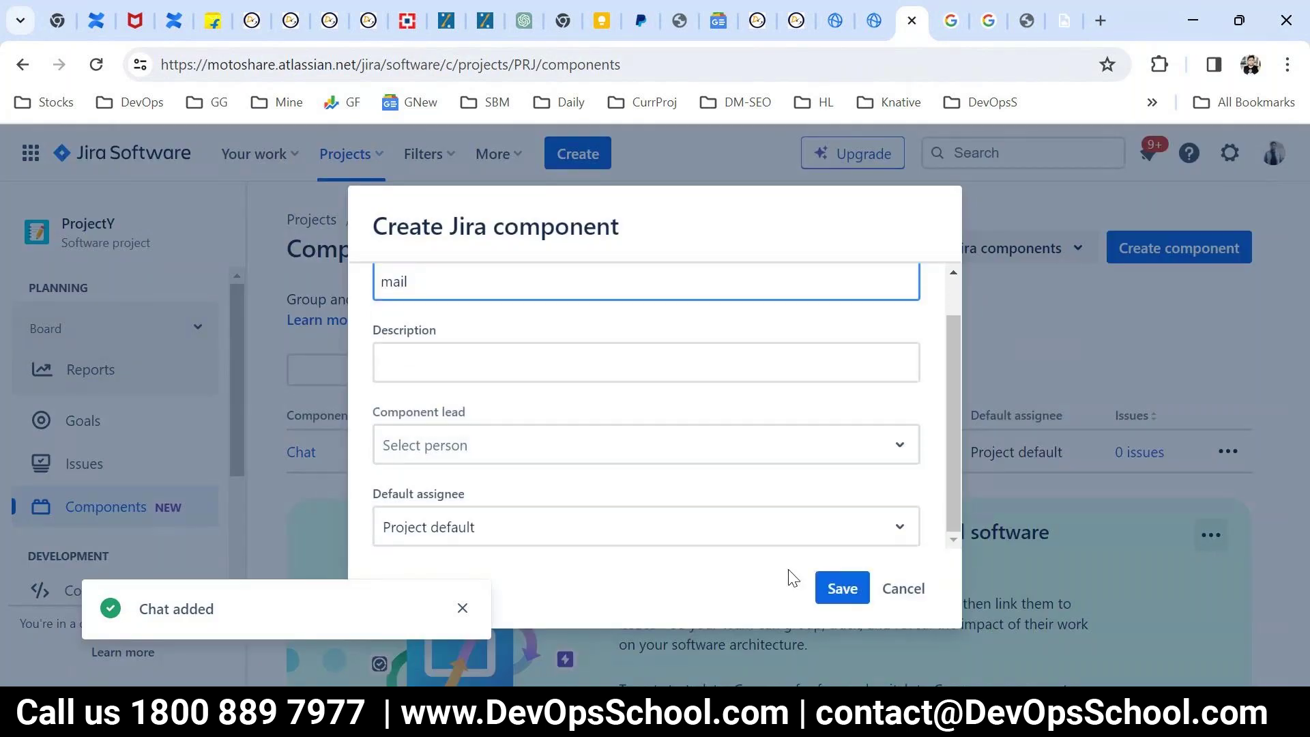
click(834, 588)
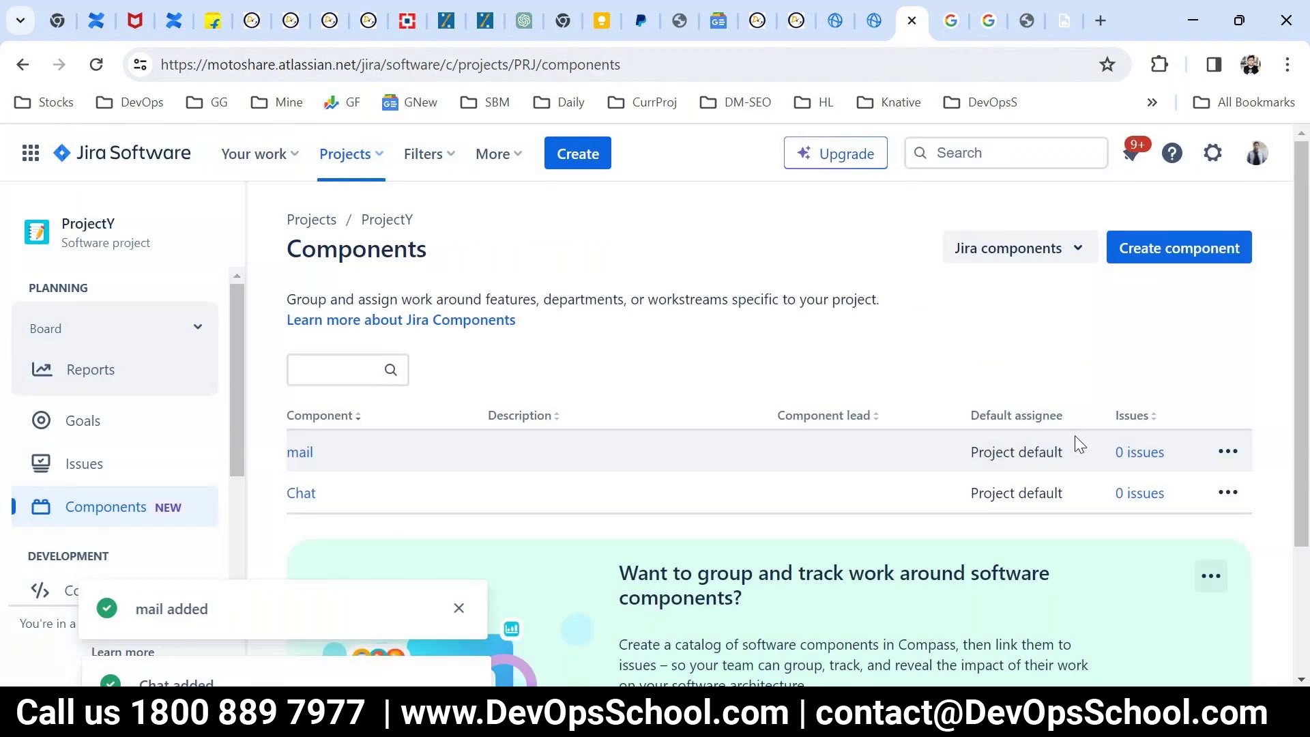
Create a third ProjectY component named Login and review the component list
click(1120, 262)
text(Logo)
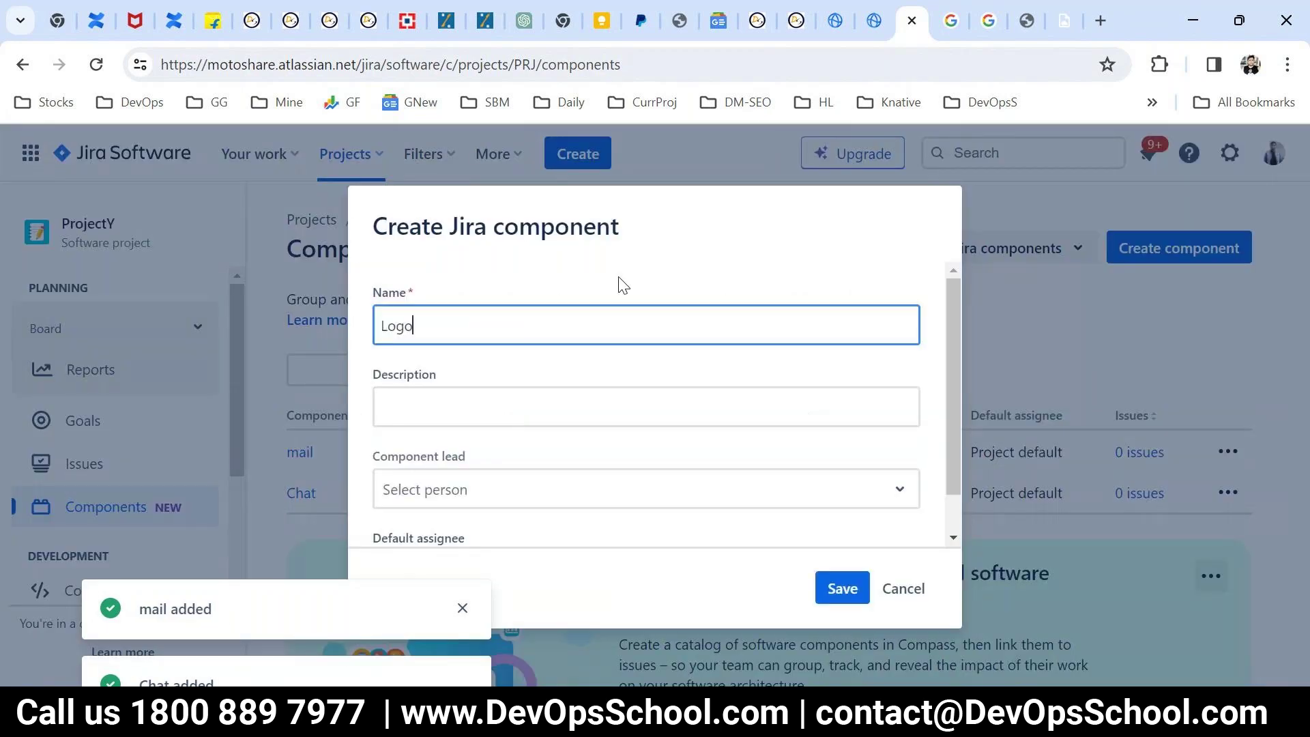
key(BackSpace)
text(in)
click(826, 599)
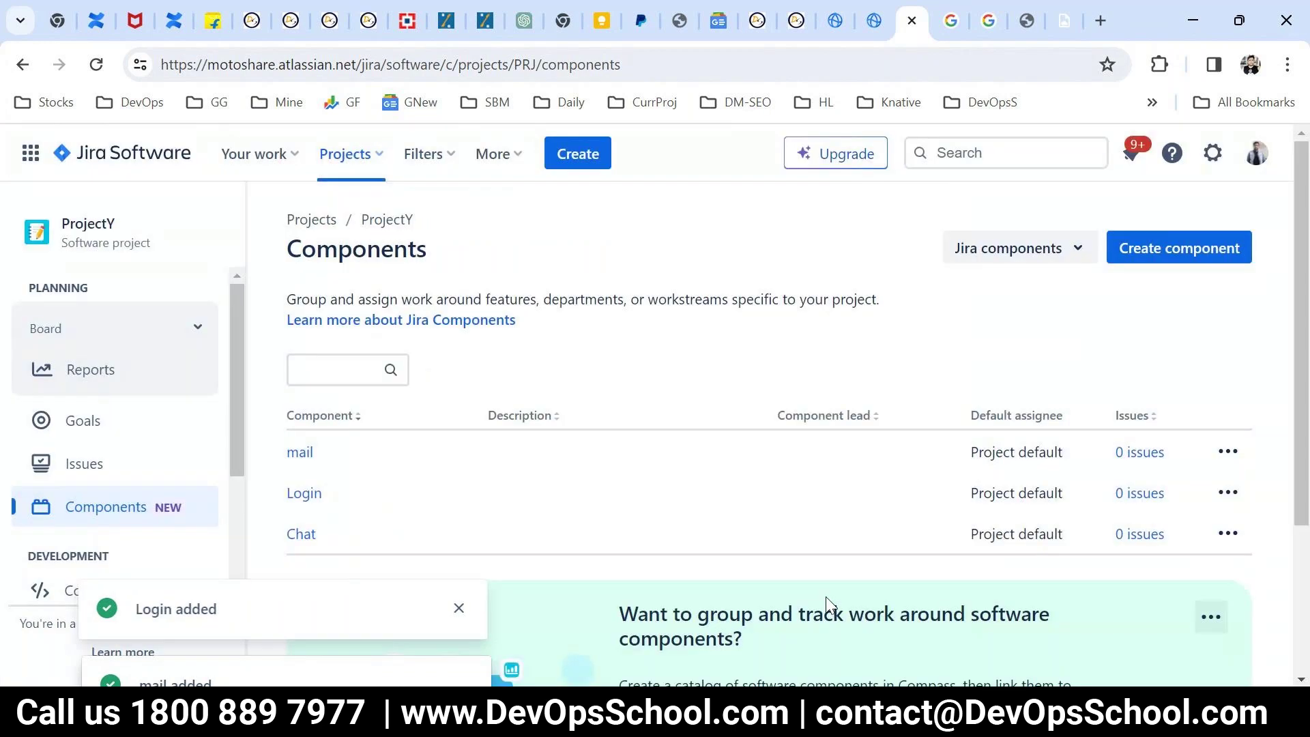
scroll(689, 508, down, 3)
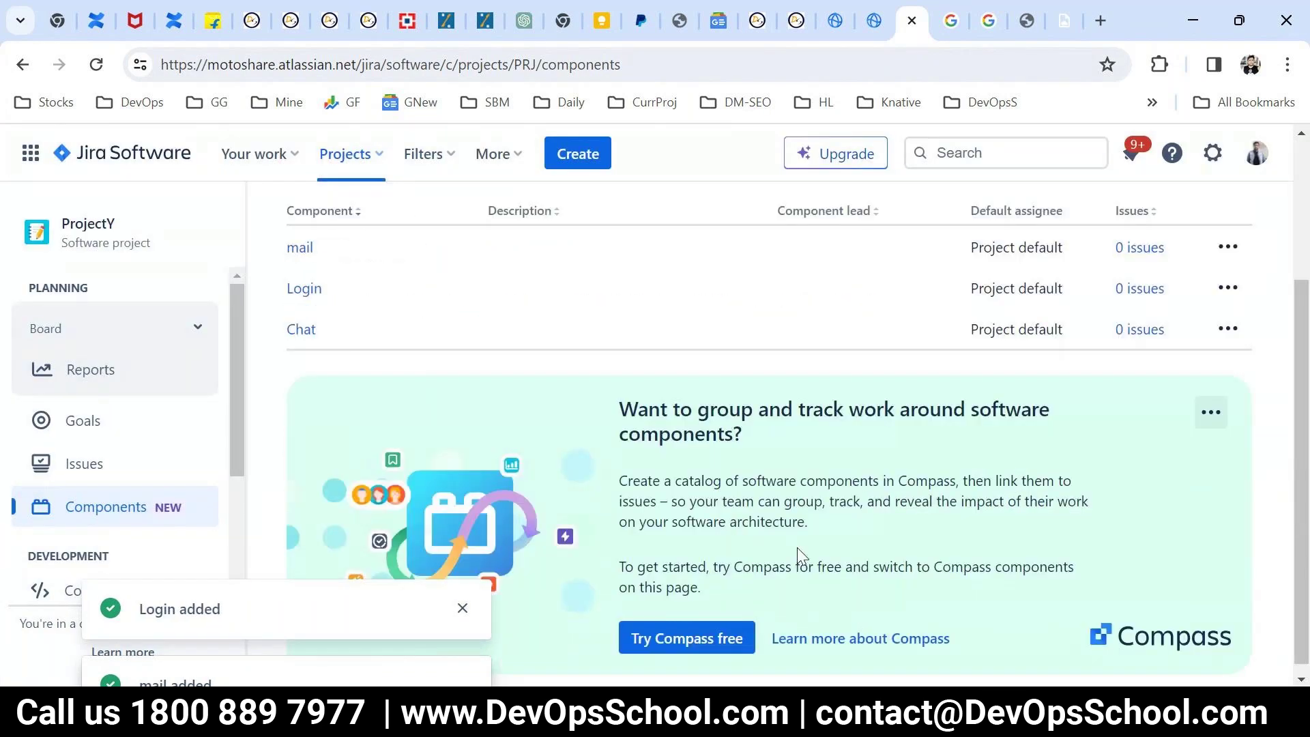
scroll(564, 375, up, 2)
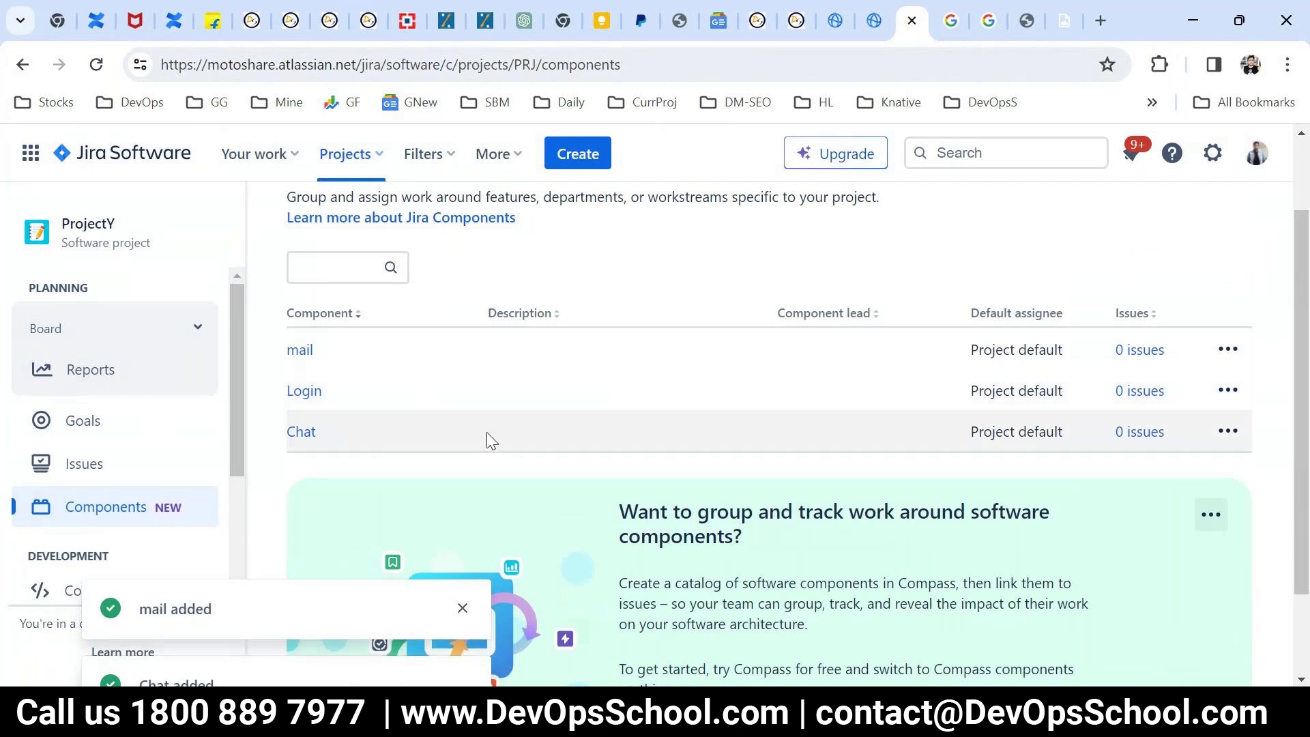
Return to the SDLC notes in Notepad and list the numbers 1 to 8 on indented lines directly below "Amazon"
key(alt+Tab)
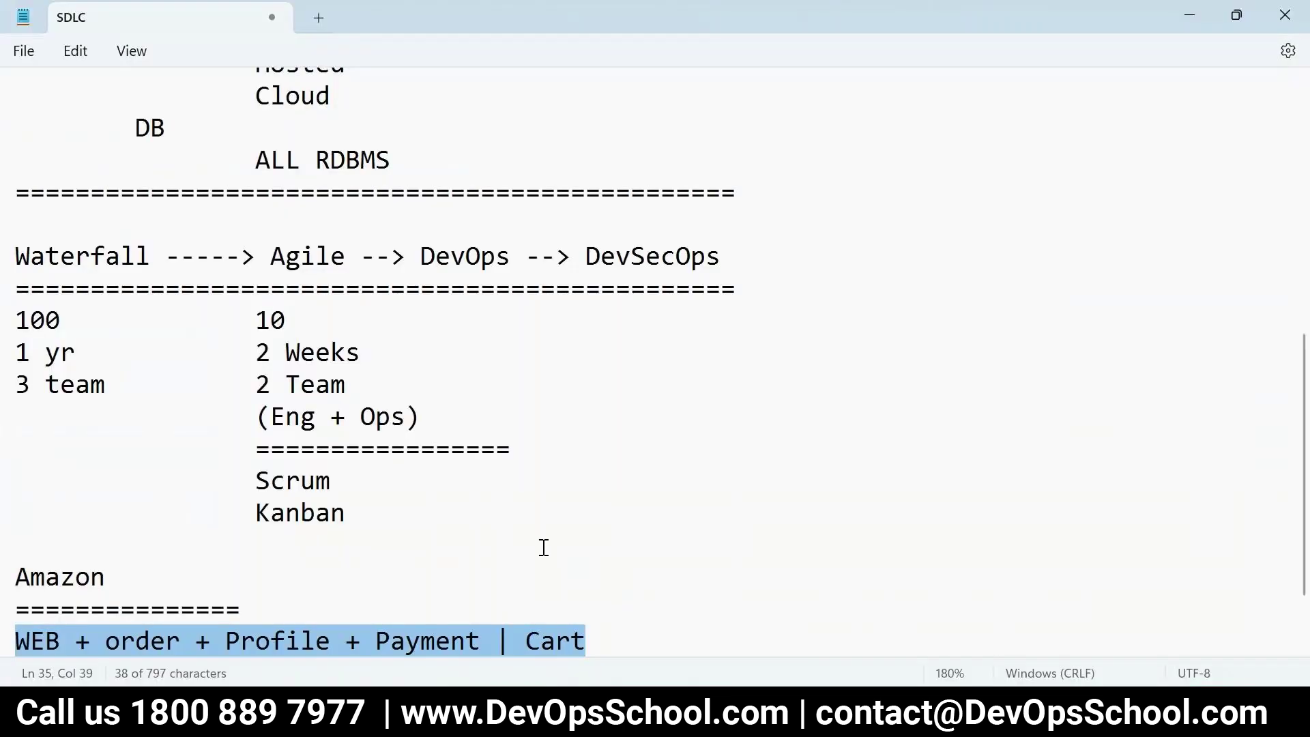
scroll(541, 547, down, 1)
click(108, 479)
key(Return)
key(Tab)
text(1)
key(Return)
key(Tab)
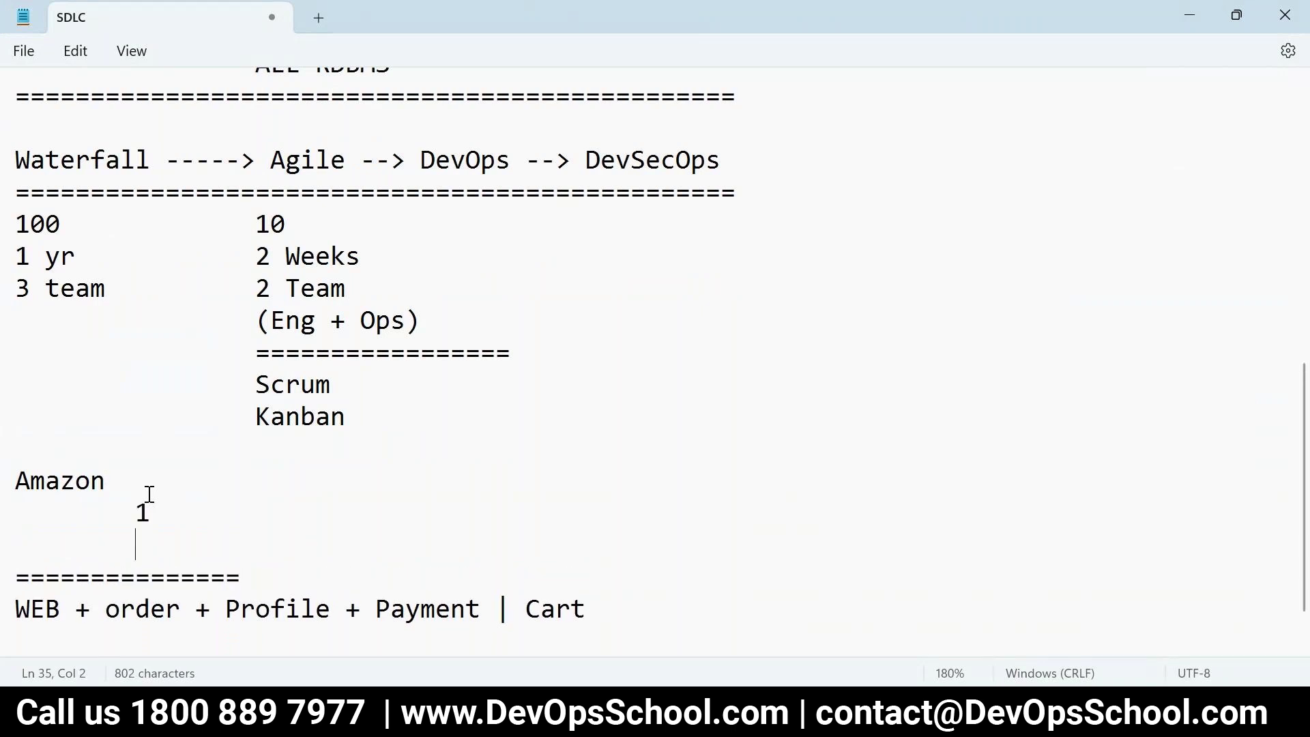
text(2)
key(Return)
key(Tab)
text(3)
key(Return)
key(Tab)
text(4)
key(Return)
key(Tab)
text(5)
key(Return)
key(Tab)
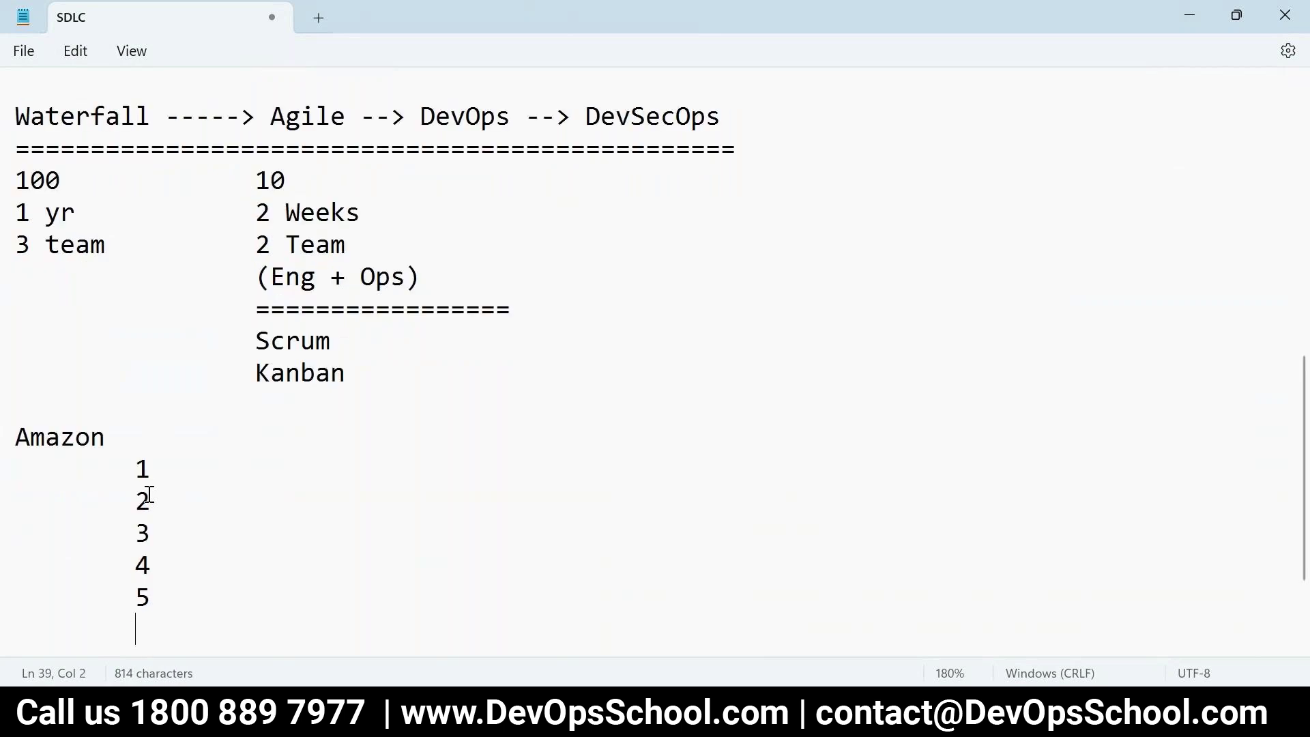
text(6)
key(Return)
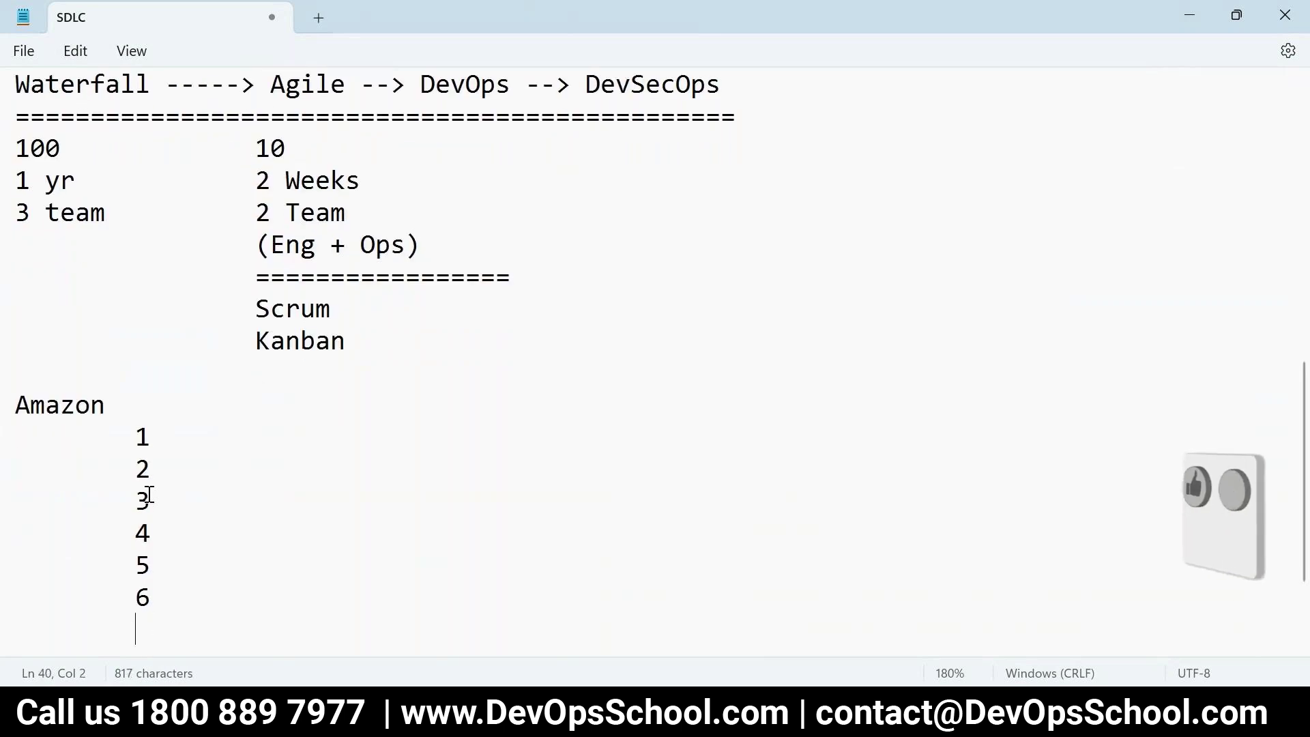
key(Tab)
text(7)
key(Return)
key(Tab)
text(8)
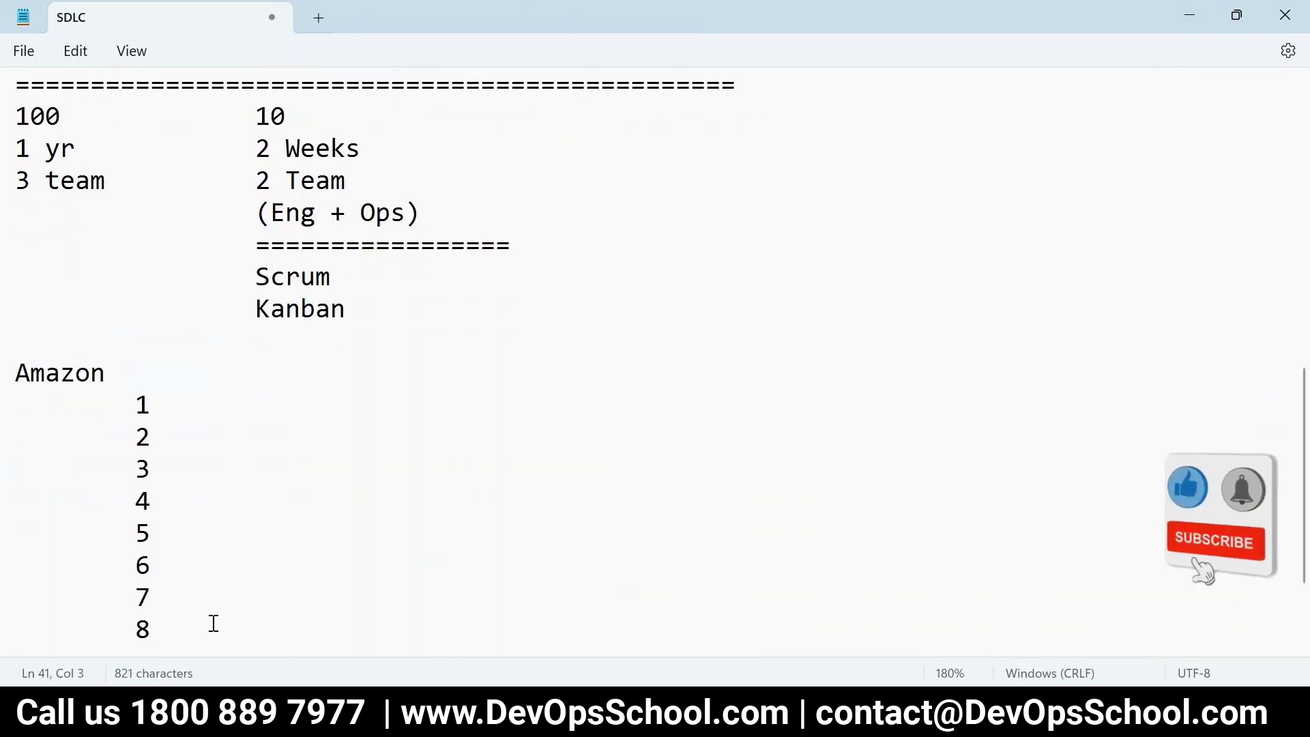
drag(182, 650, 95, 350)
click(202, 357)
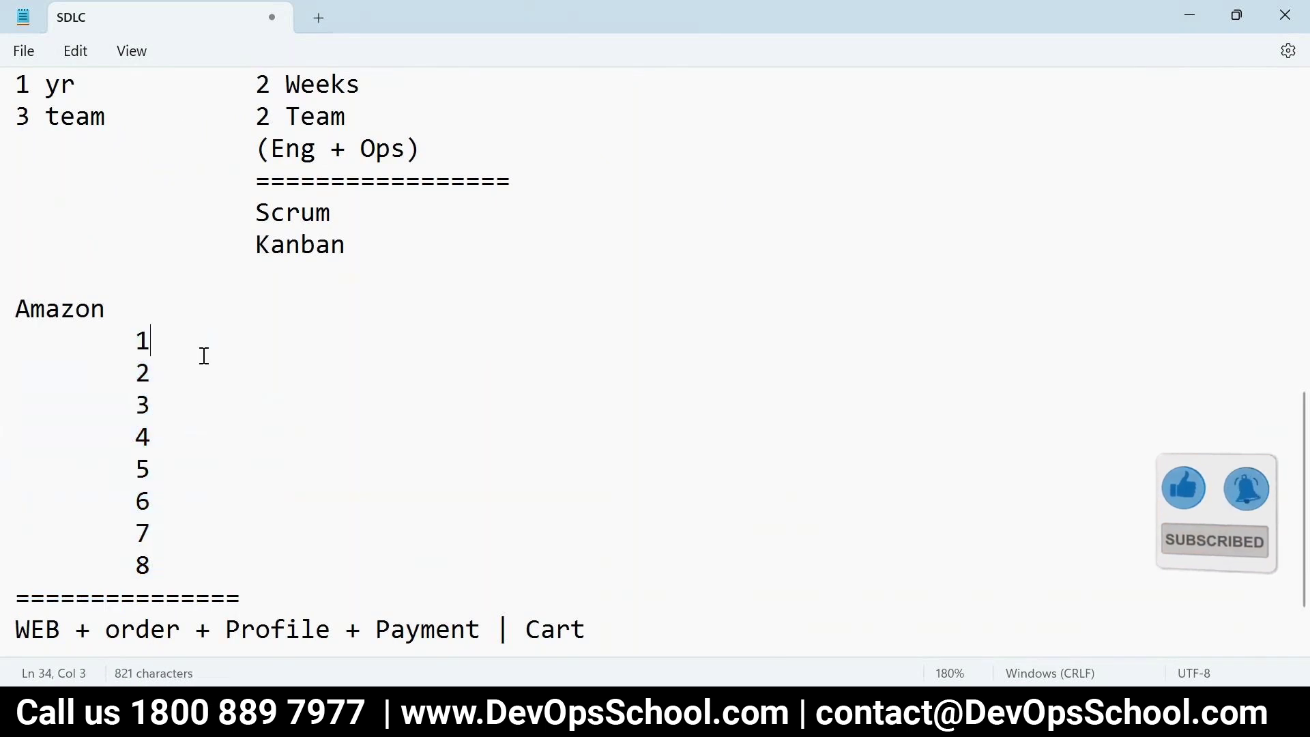
Insert a header row with "Major" and "minor" above the numbers and put 1.1 in the minor column beside 1
click(162, 304)
key(Return)
key(Tab)
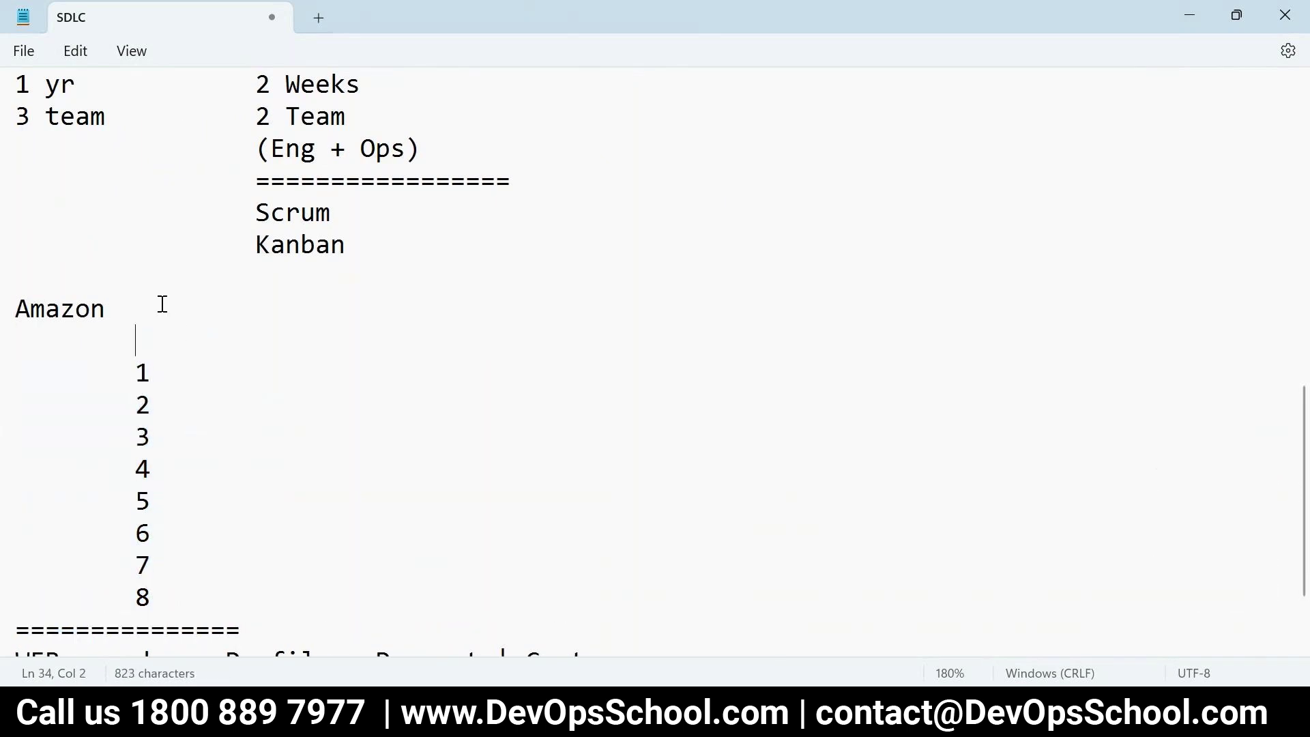
text(Major)
key(Tab)
key(Tab)
text(minor)
key(Down)
key(Tab)
key(Tab)
text(1.1)
Add a third column headed "path" with 1.1.1 in the first row, and highlight the whole version table
key(Up)
key(Right)
key(Right)
key(Tab)
key(Tab)
text(path)
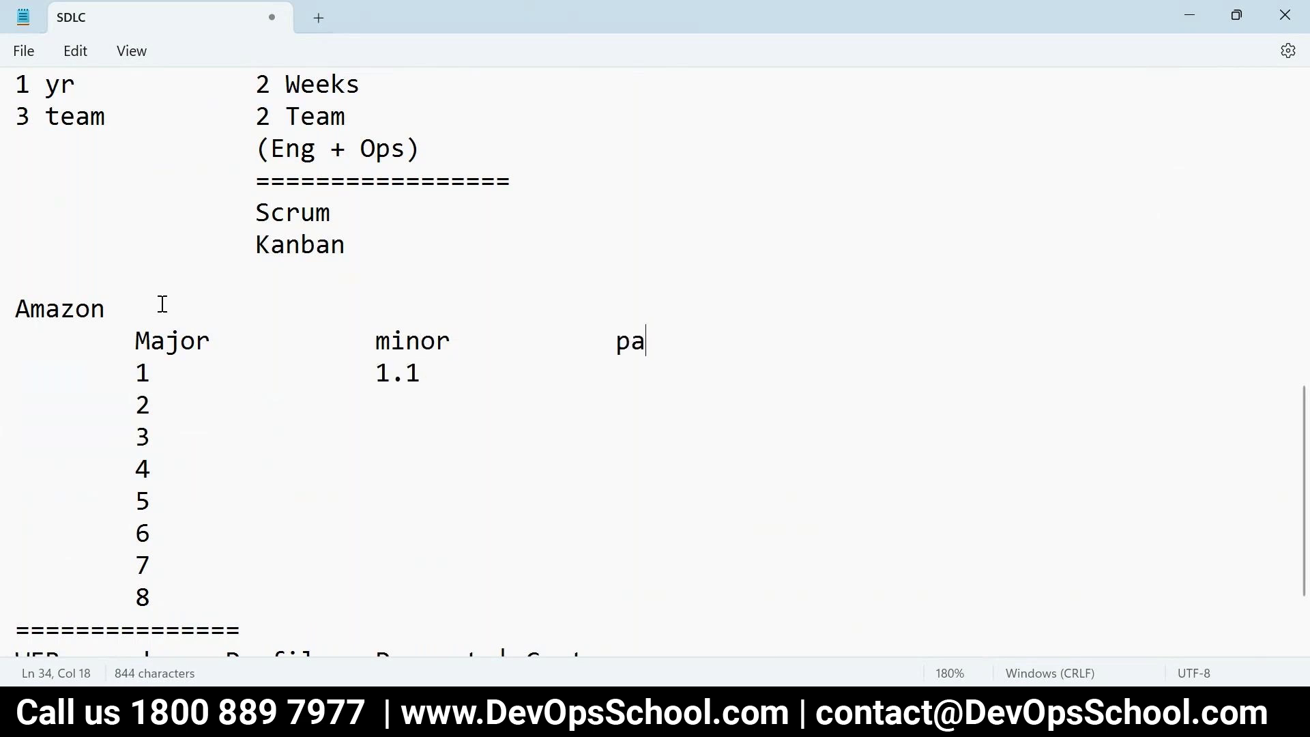
key(Down)
key(Down)
key(Home)
click(494, 379)
key(Tab)
key(Tab)
text(1.1.)
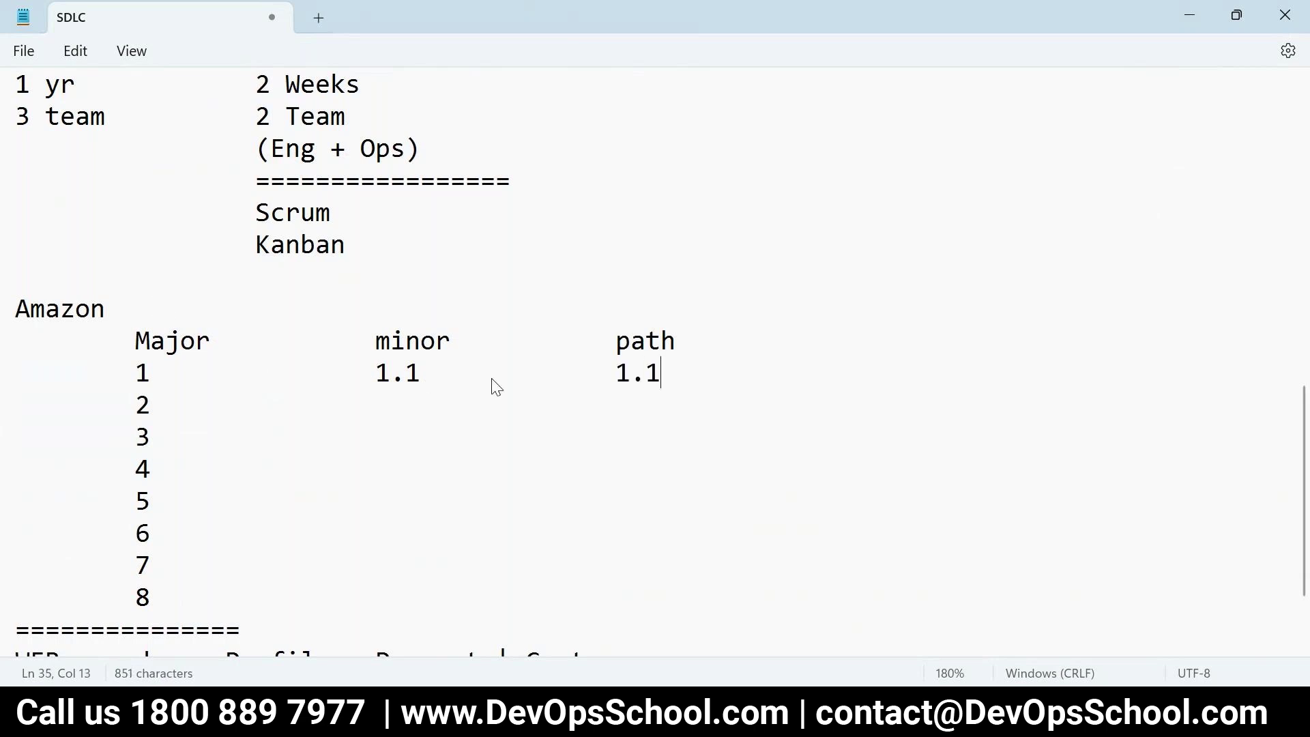
text(1)
drag(20, 341, 657, 609)
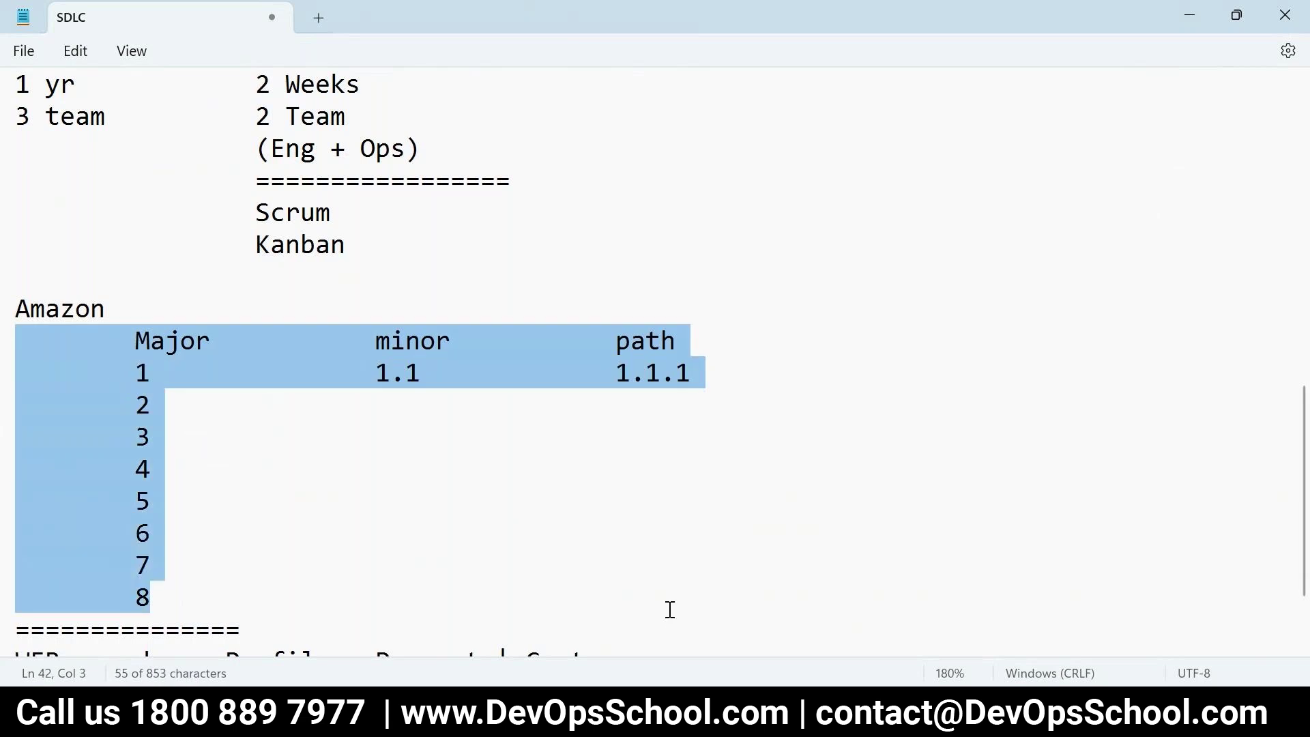
Switch back to Jira in the browser and open ProjectY's project settings
key(alt+Tab)
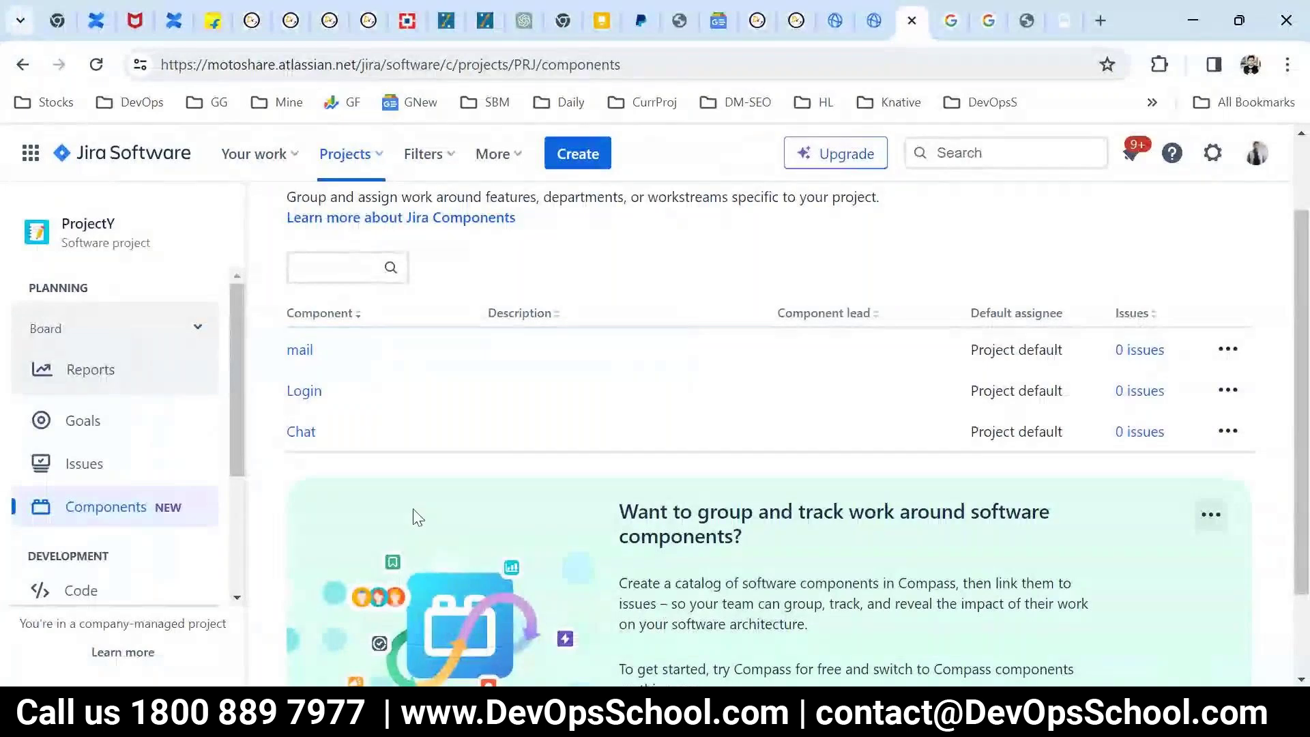
scroll(96, 488, down, 5)
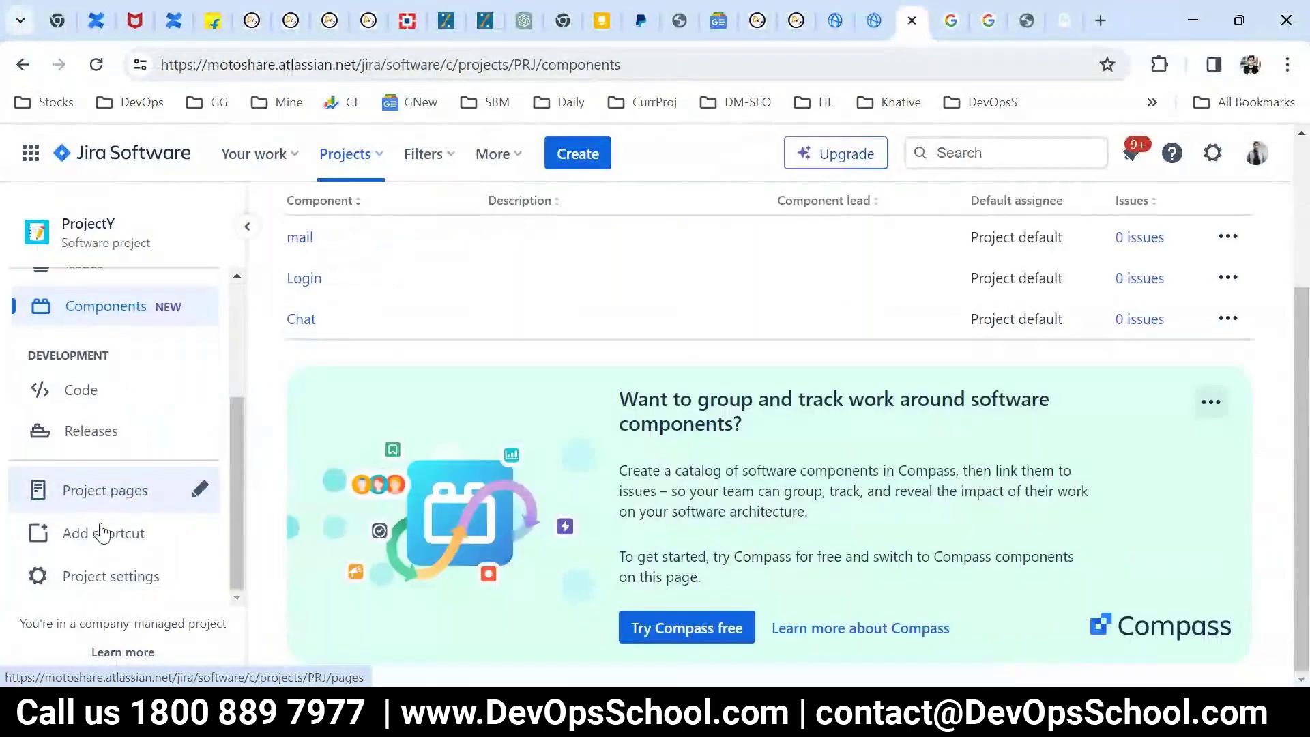
scroll(101, 532, up, 3)
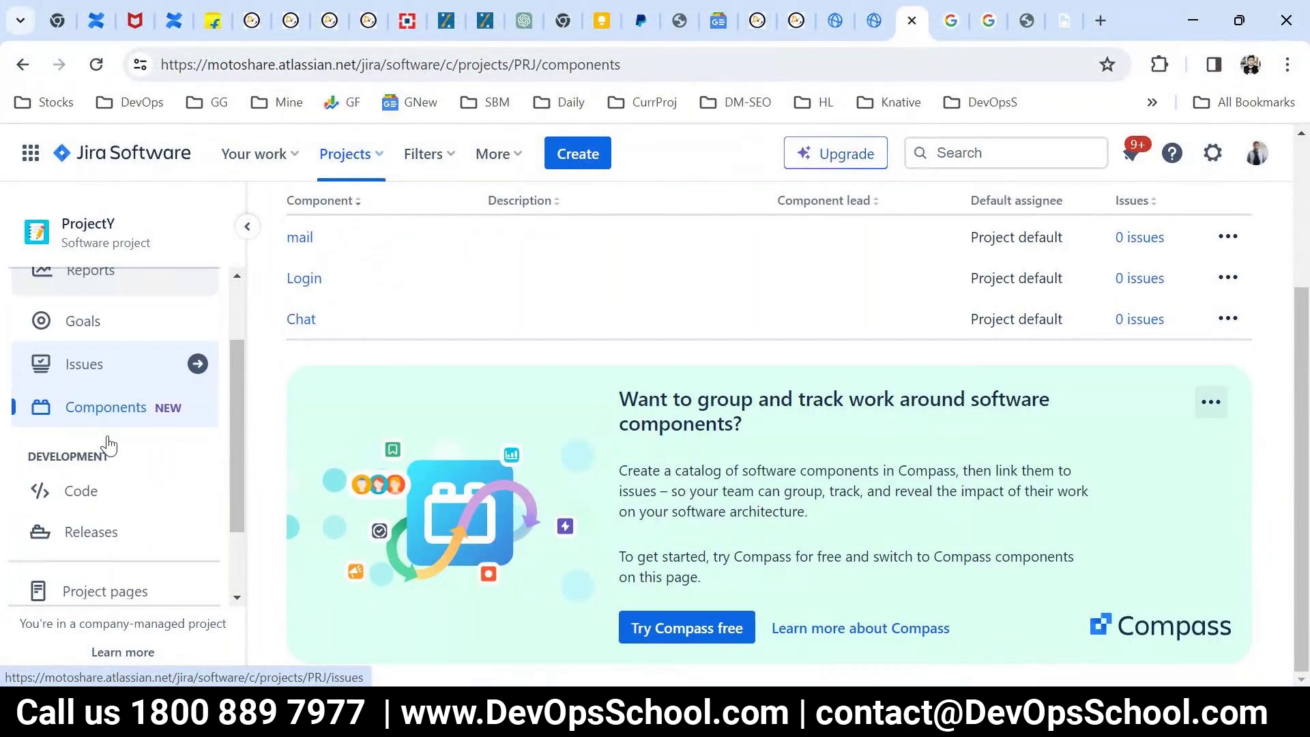
scroll(109, 445, up, 1)
scroll(117, 456, down, 3)
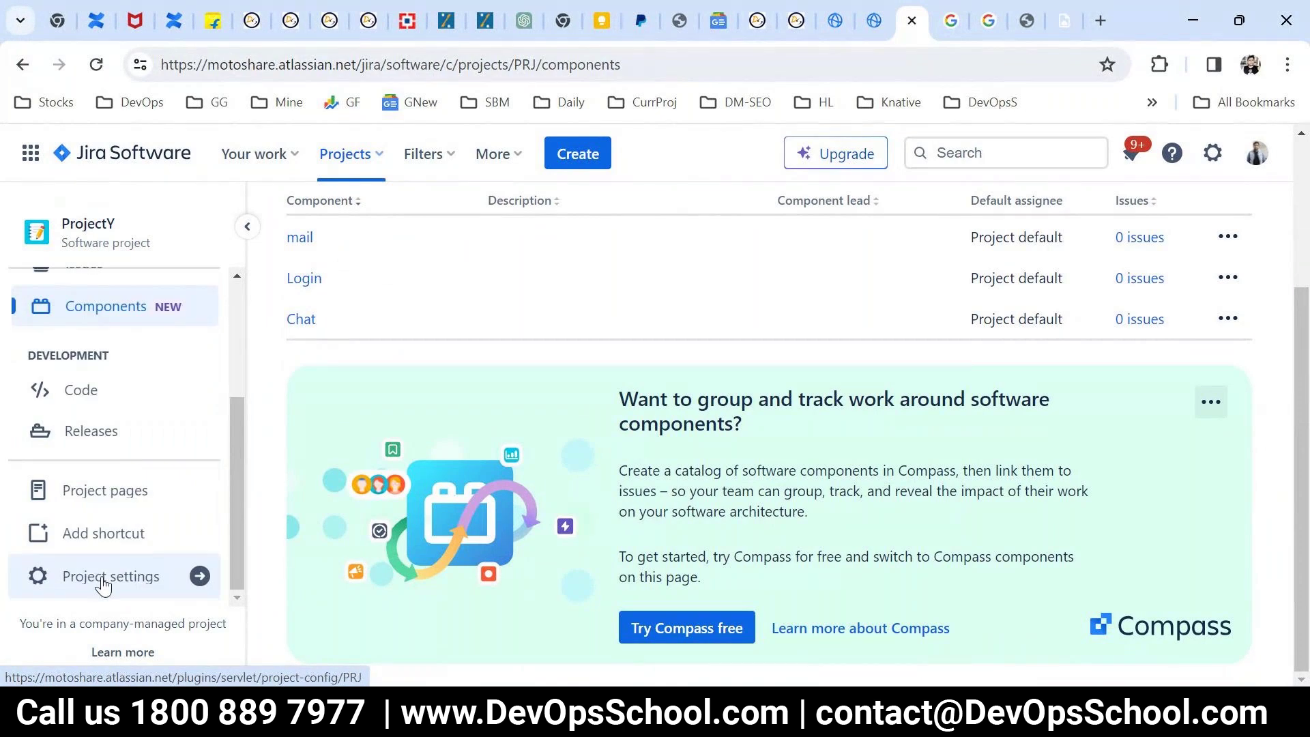
click(102, 580)
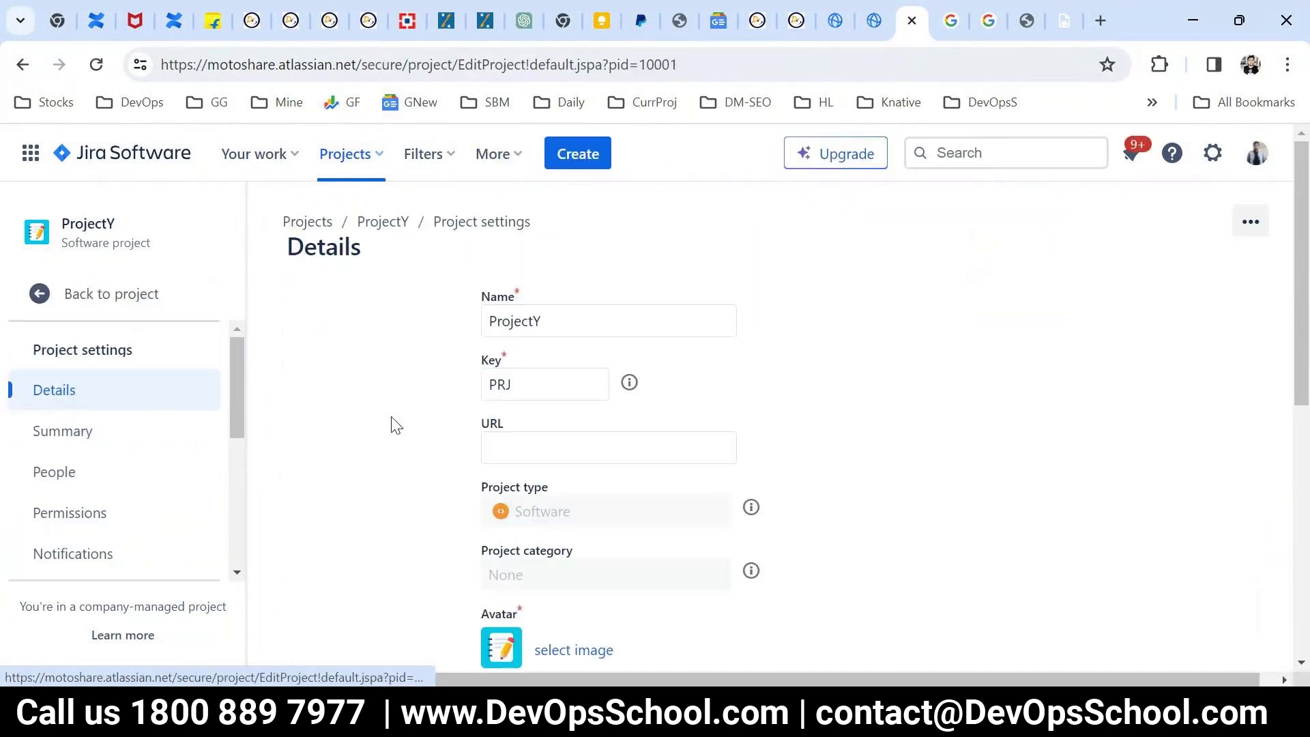
Open the project settings summary and look over ProjectY's issue types, workflows, components and roles
scroll(349, 372, down, 3)
click(122, 441)
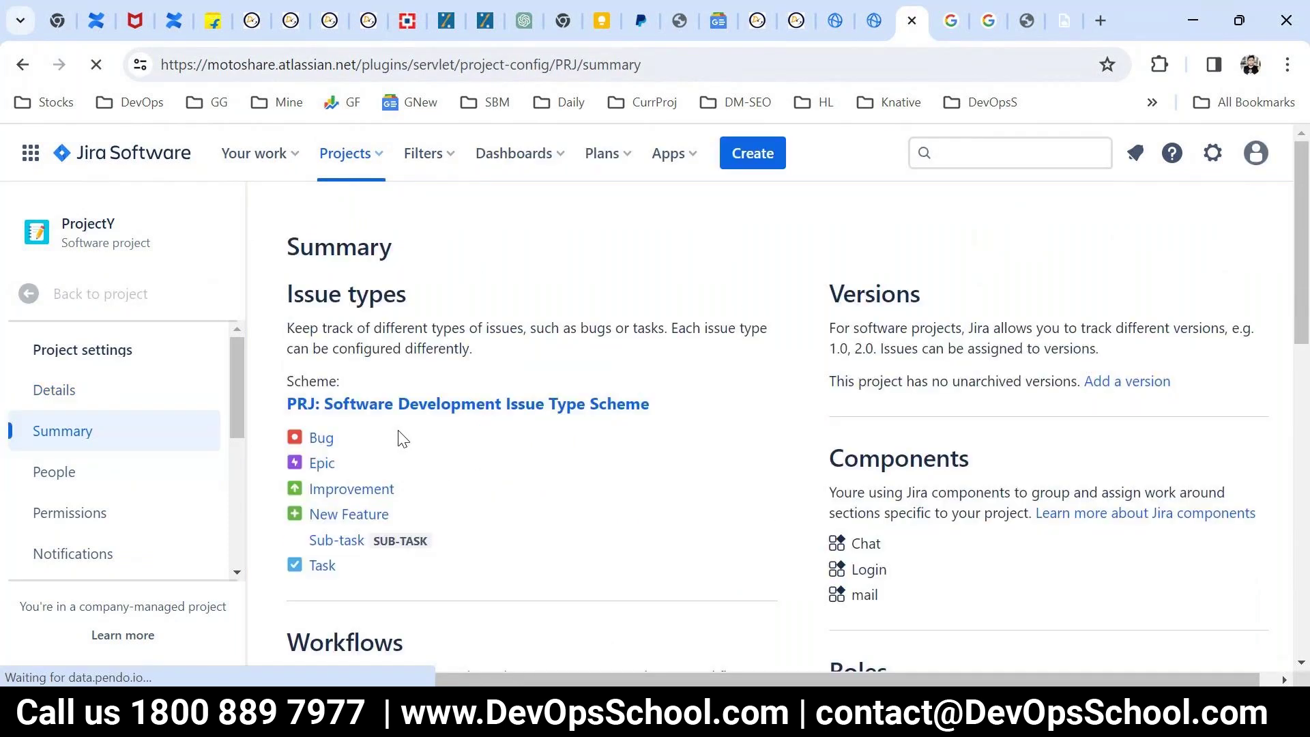
scroll(559, 481, down, 3)
scroll(676, 495, down, 2)
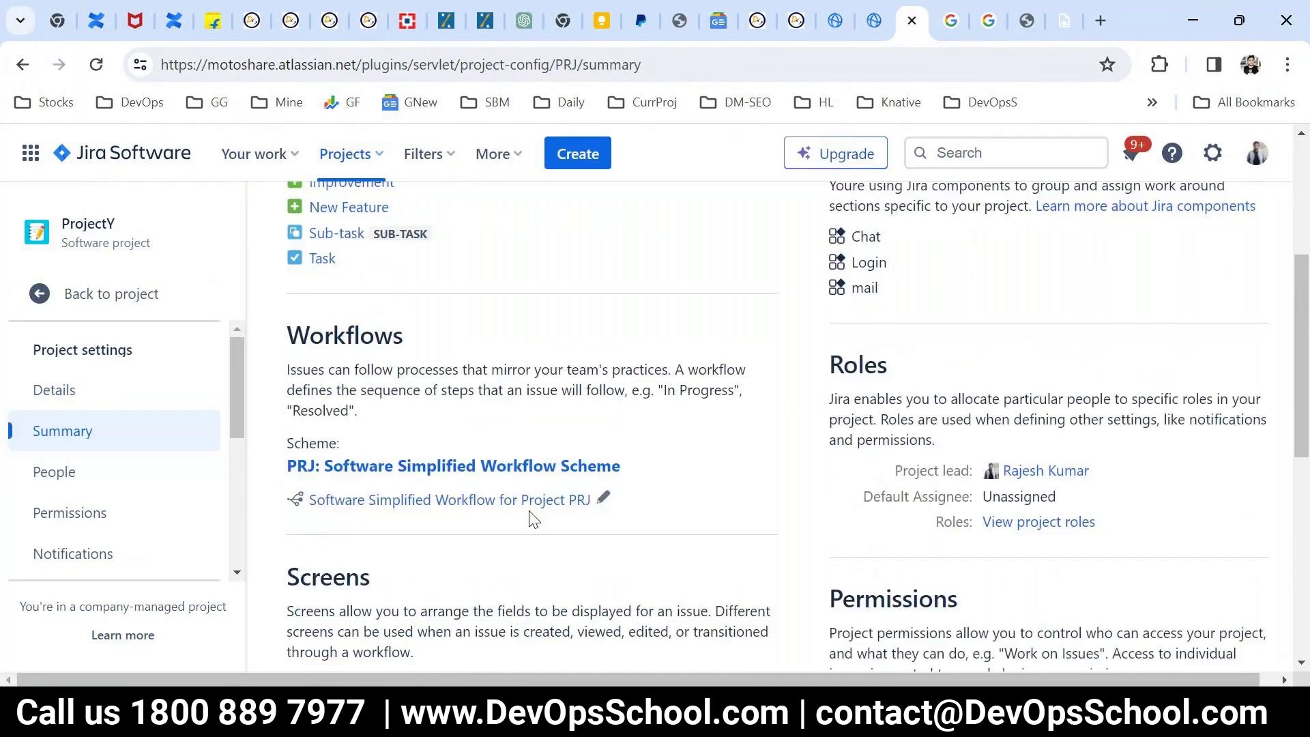
Open ProjectY's Features settings and find the Releases feature, highlighting part of its description
scroll(103, 519, down, 5)
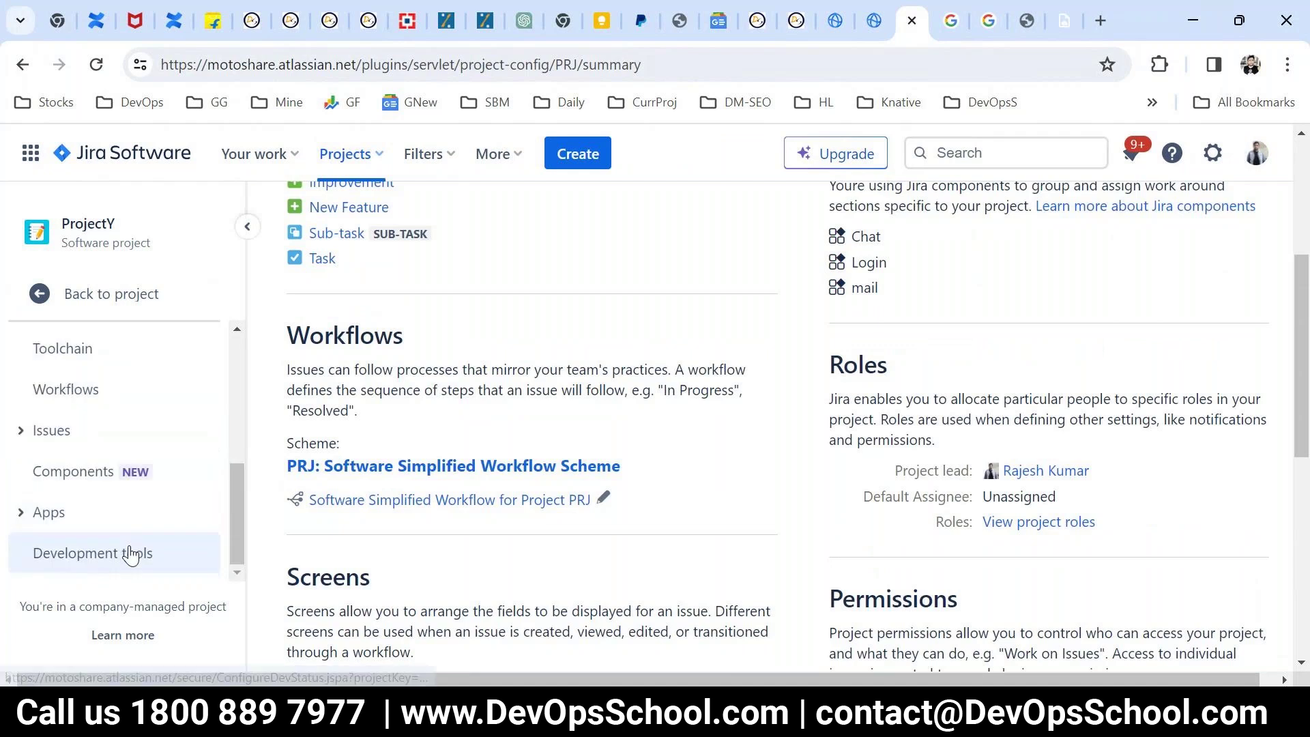
scroll(113, 562, up, 5)
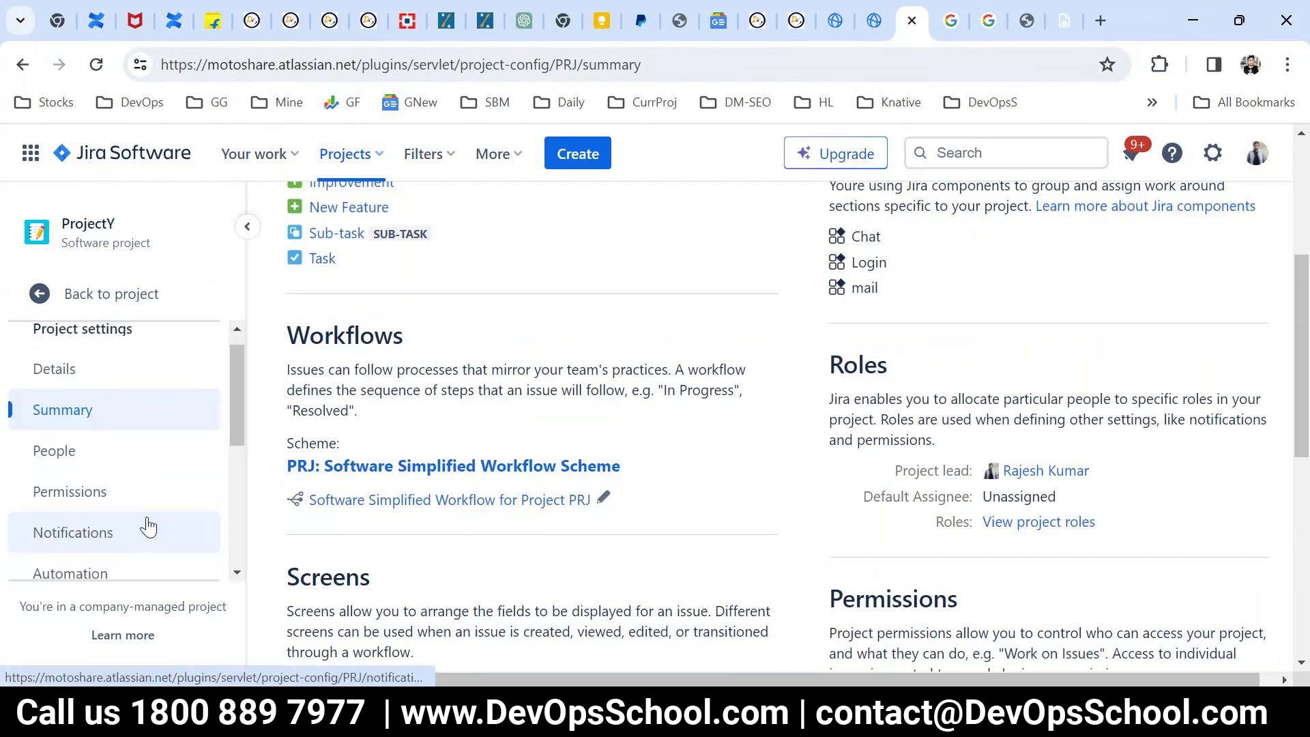
scroll(148, 526, down, 2)
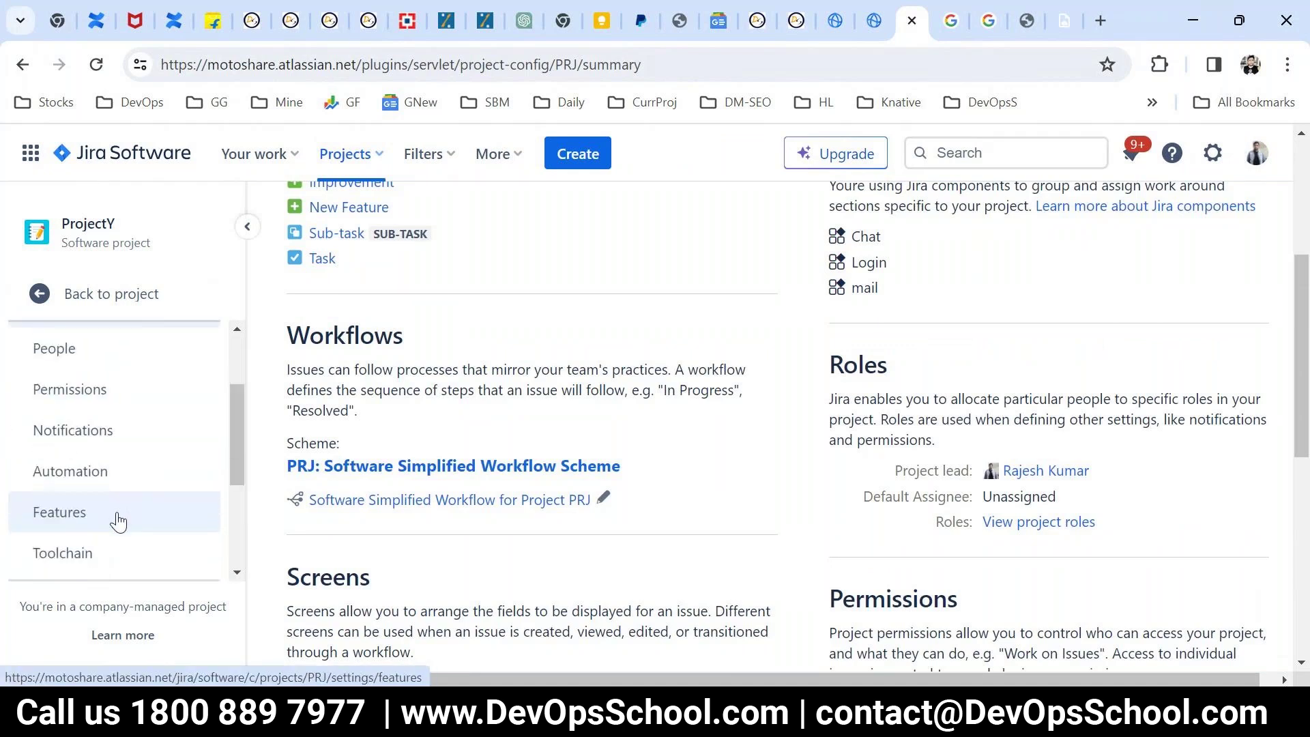
click(118, 522)
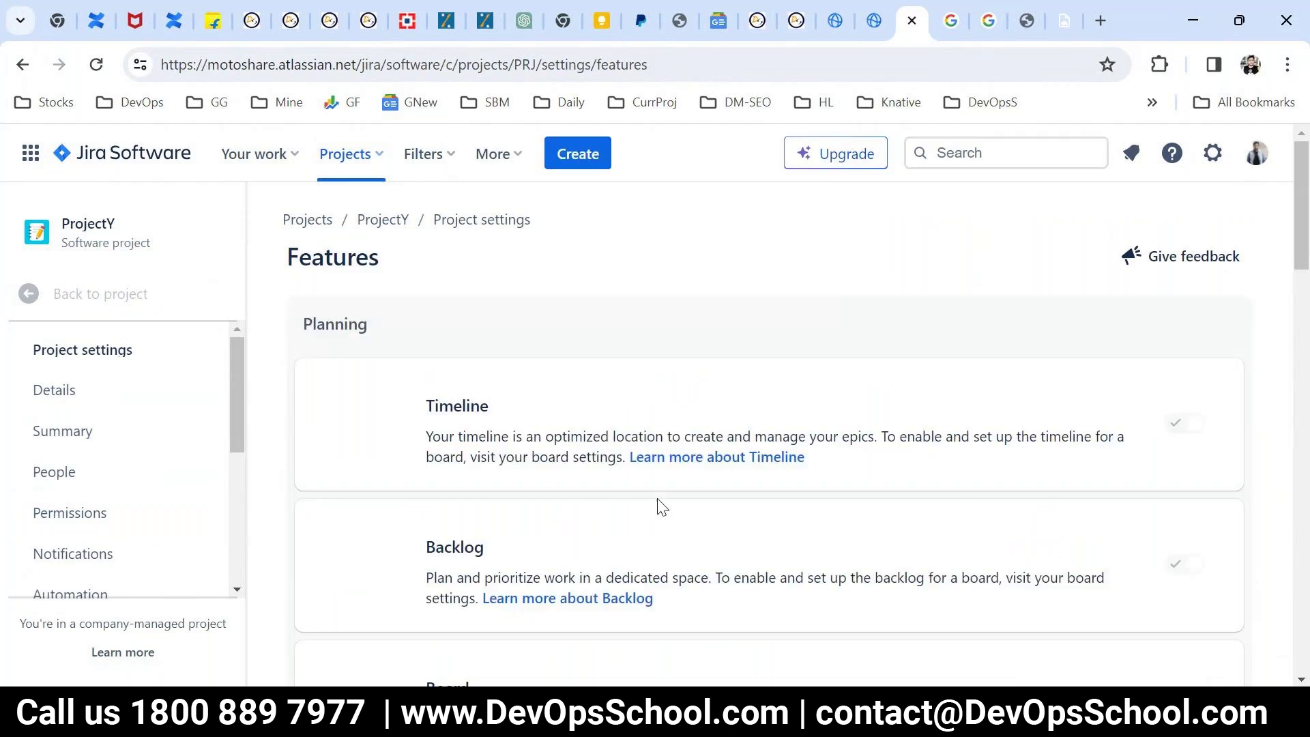
scroll(729, 526, down, 9)
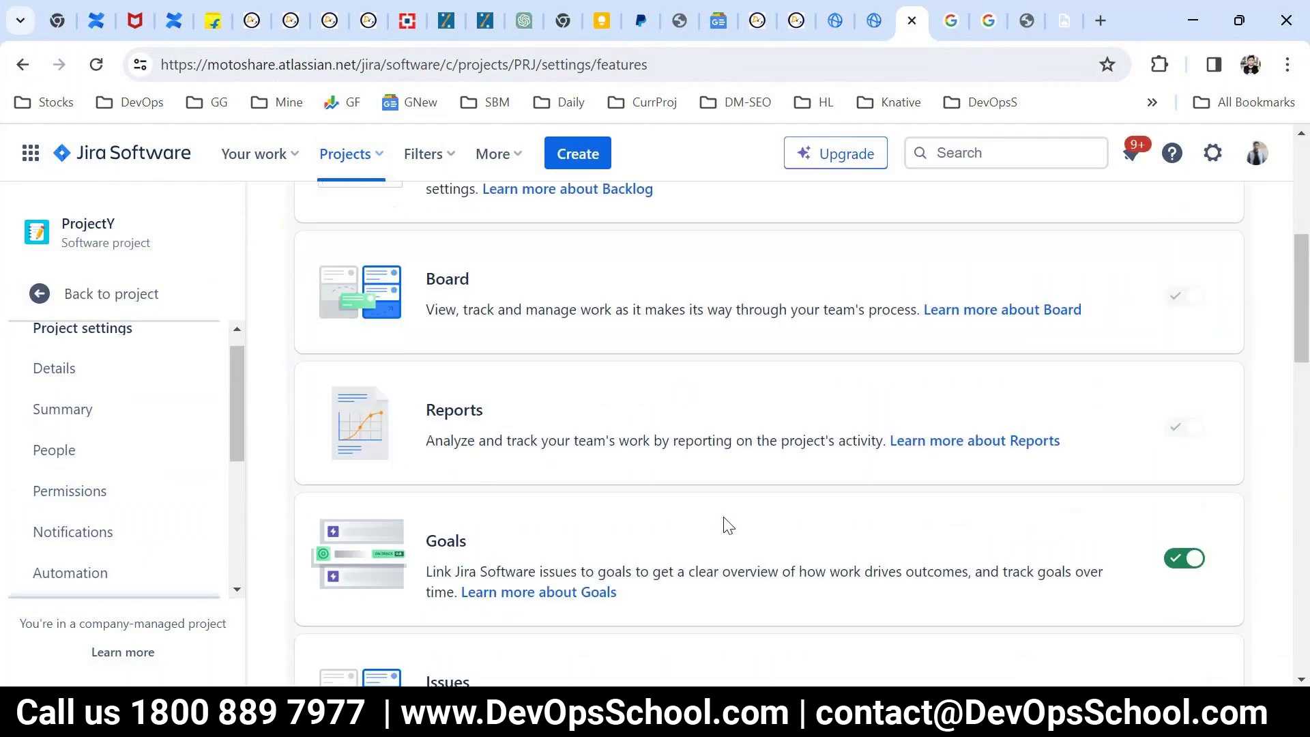
scroll(728, 525, down, 10)
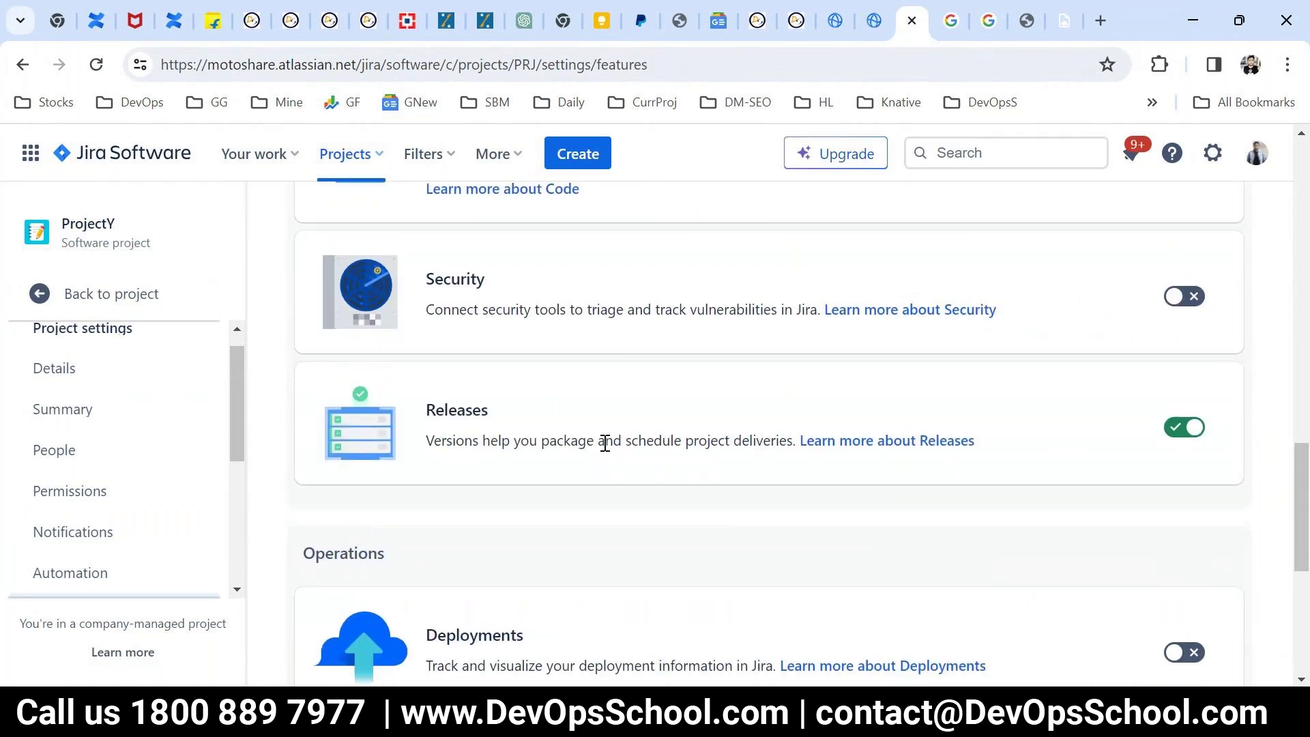
drag(482, 443, 653, 442)
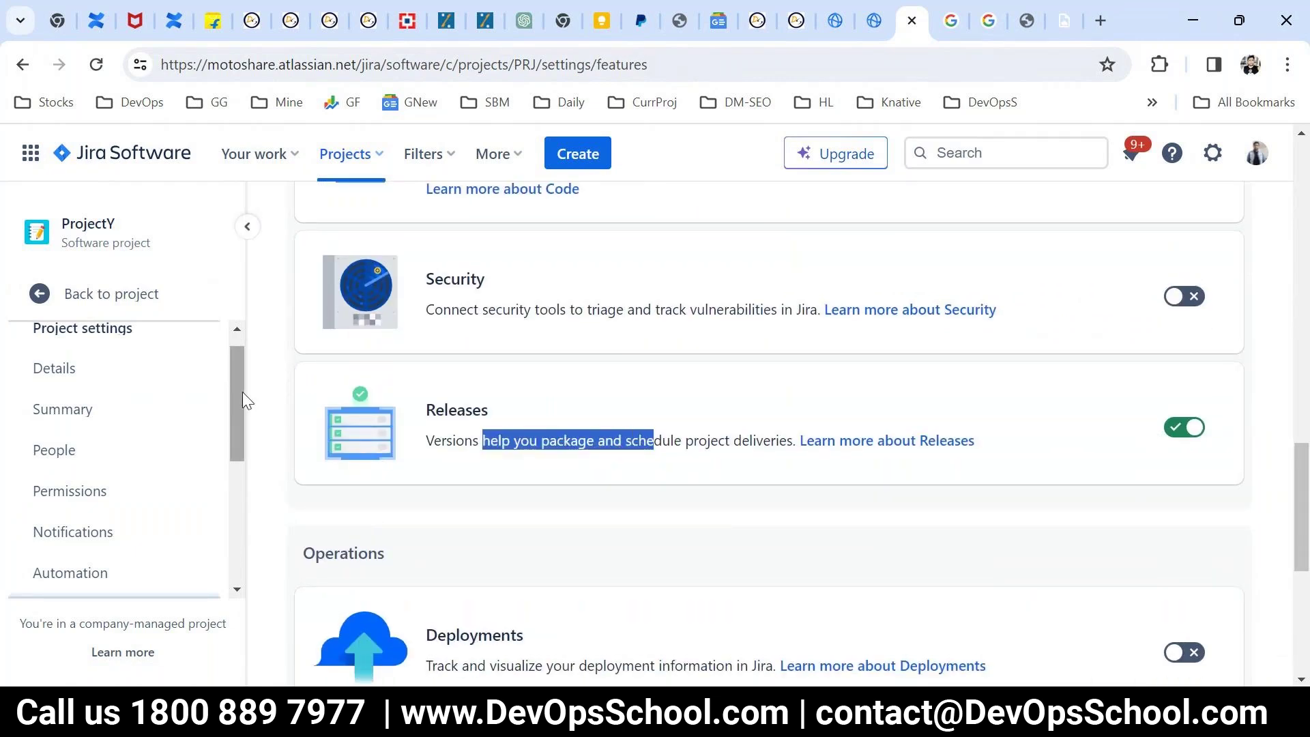
Examine the Planning and Development features on ProjectY's Features page, from Timeline to Releases, and their on/off states
click(237, 329)
scroll(777, 478, up, 3)
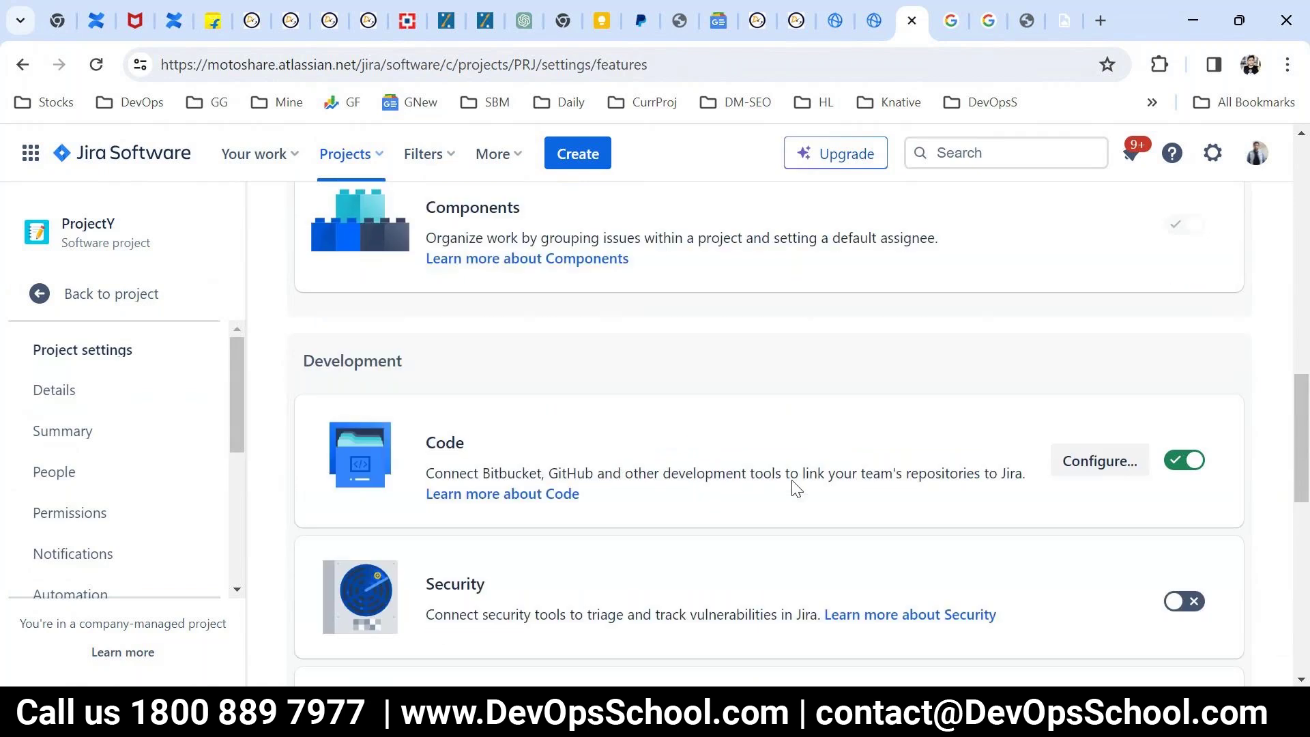
scroll(639, 450, up, 10)
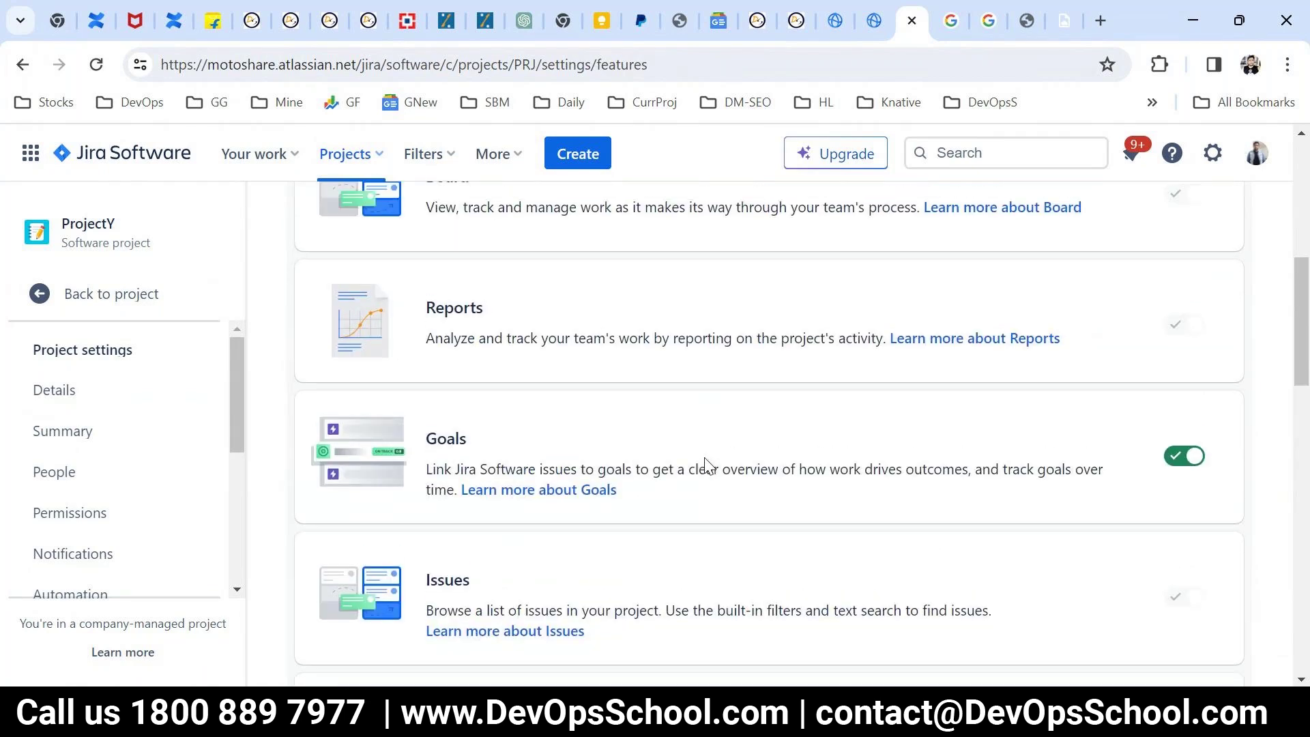
scroll(706, 464, up, 2)
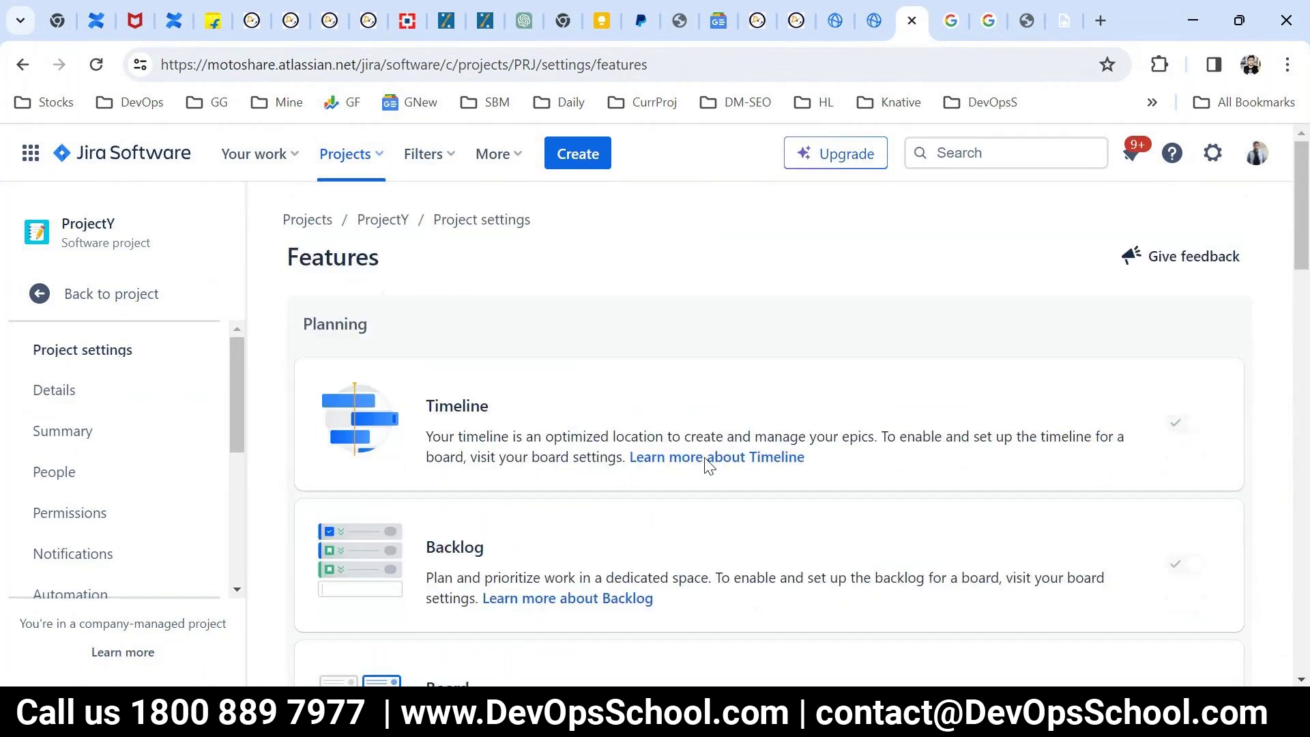
drag(327, 263, 369, 260)
drag(414, 224, 367, 219)
scroll(527, 400, down, 1)
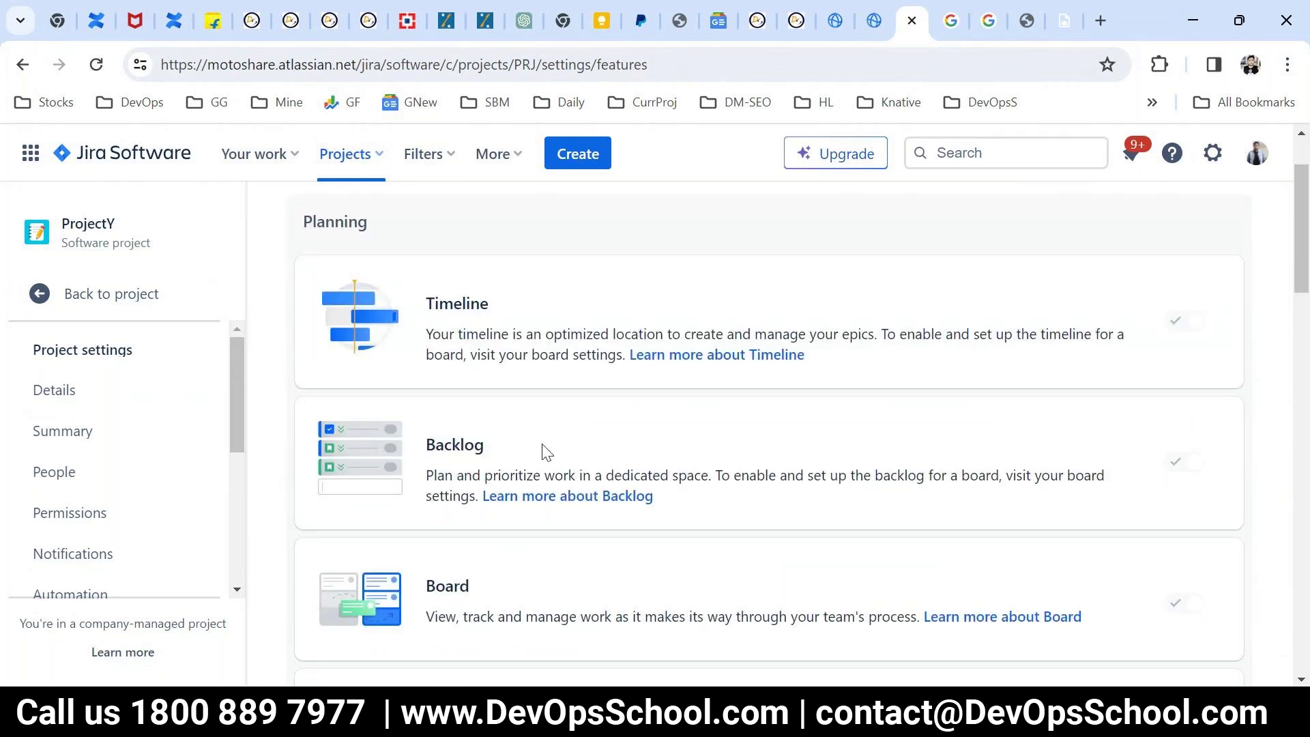
scroll(547, 453, down, 3)
scroll(1044, 534, down, 2)
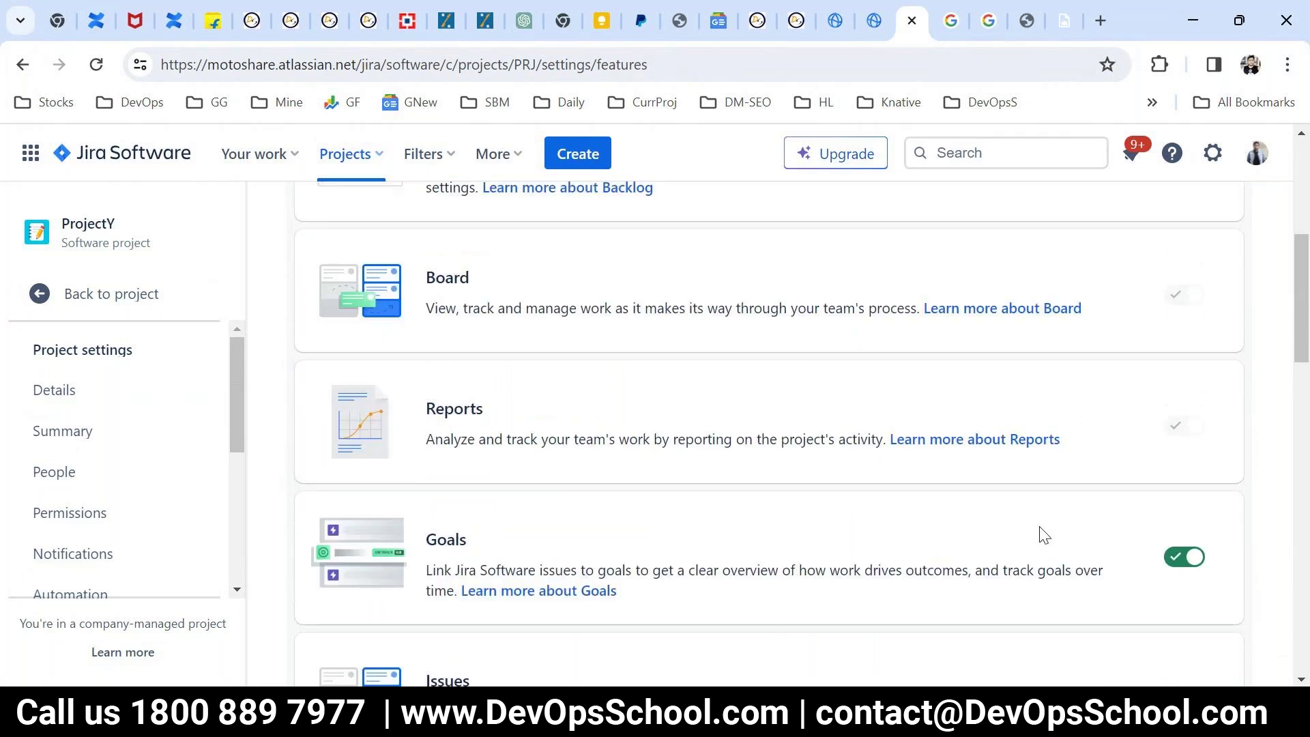
scroll(1044, 534, down, 4)
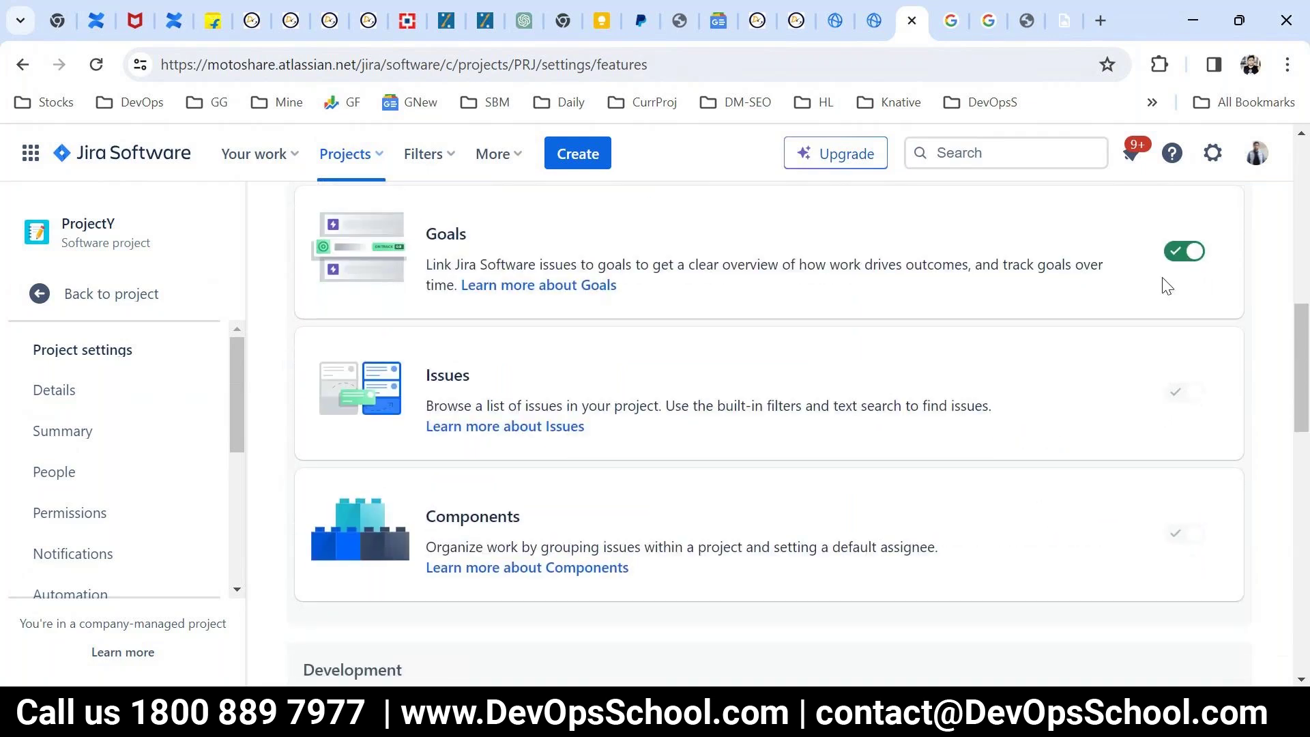
scroll(1150, 433, down, 6)
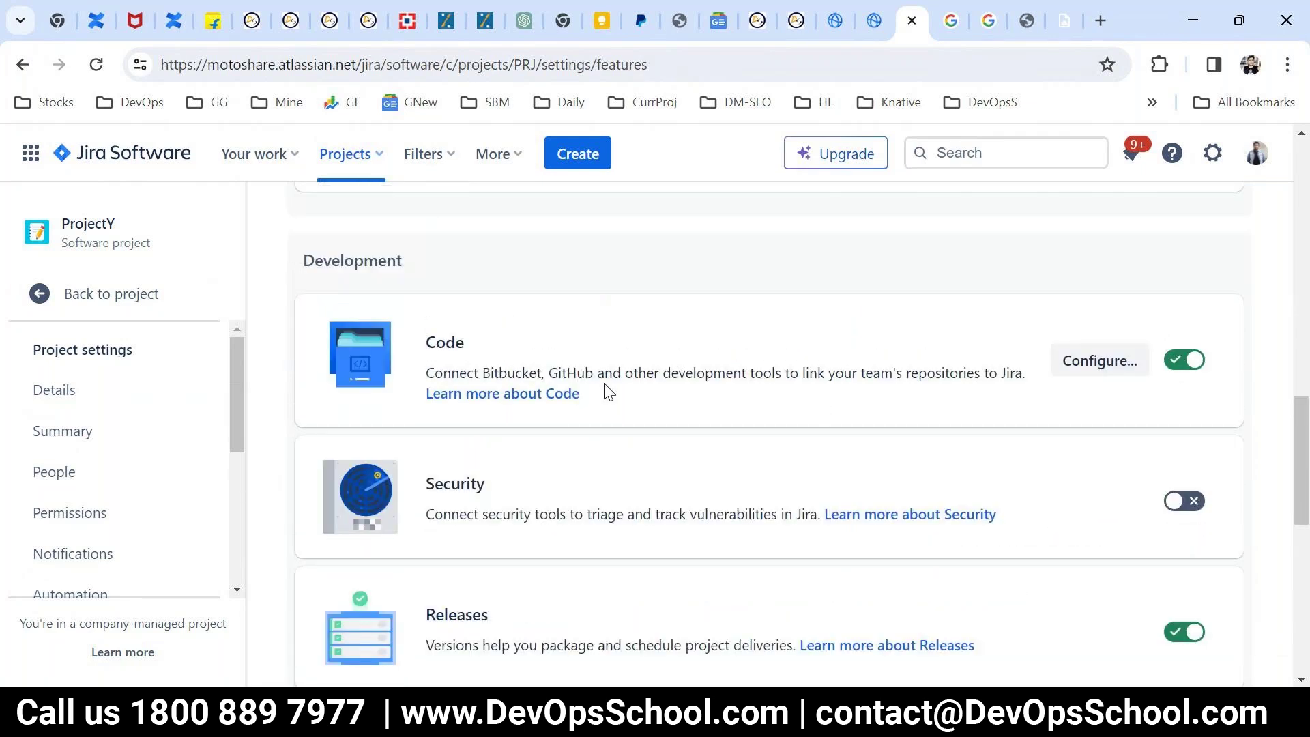
scroll(1147, 523, down, 1)
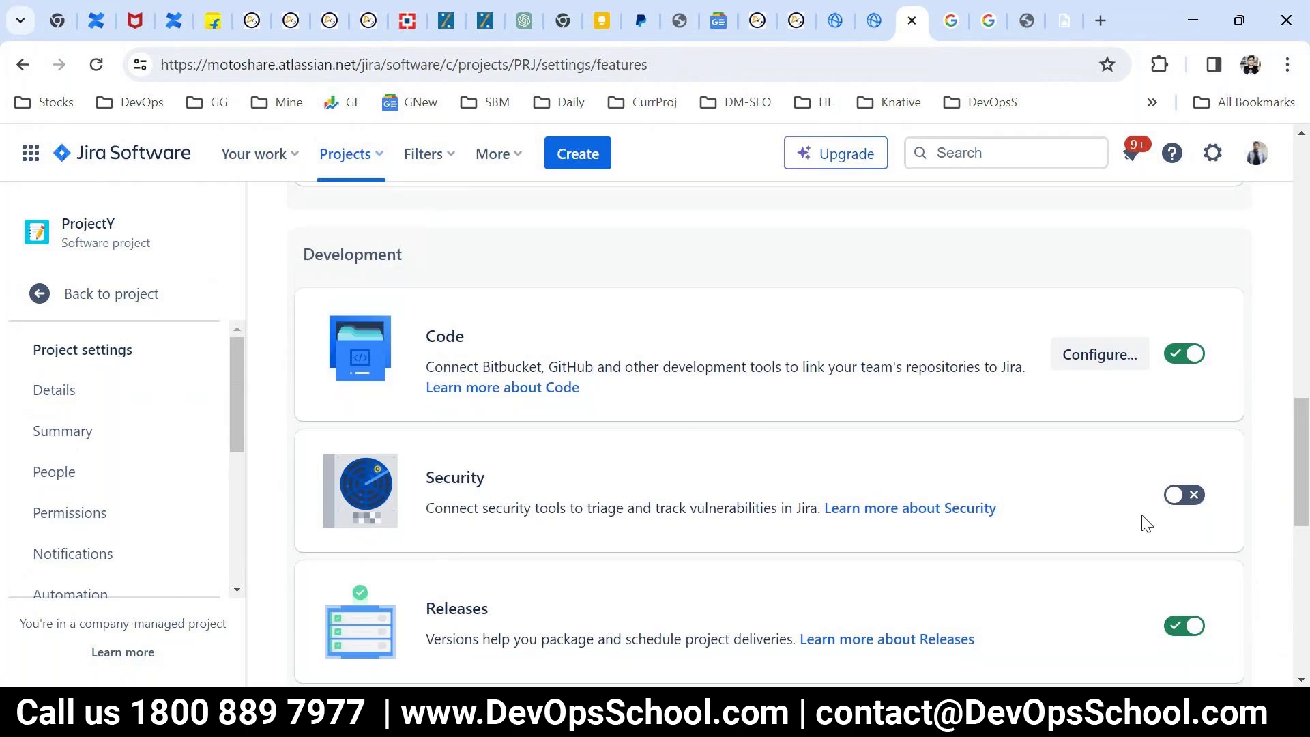
scroll(1146, 523, down, 3)
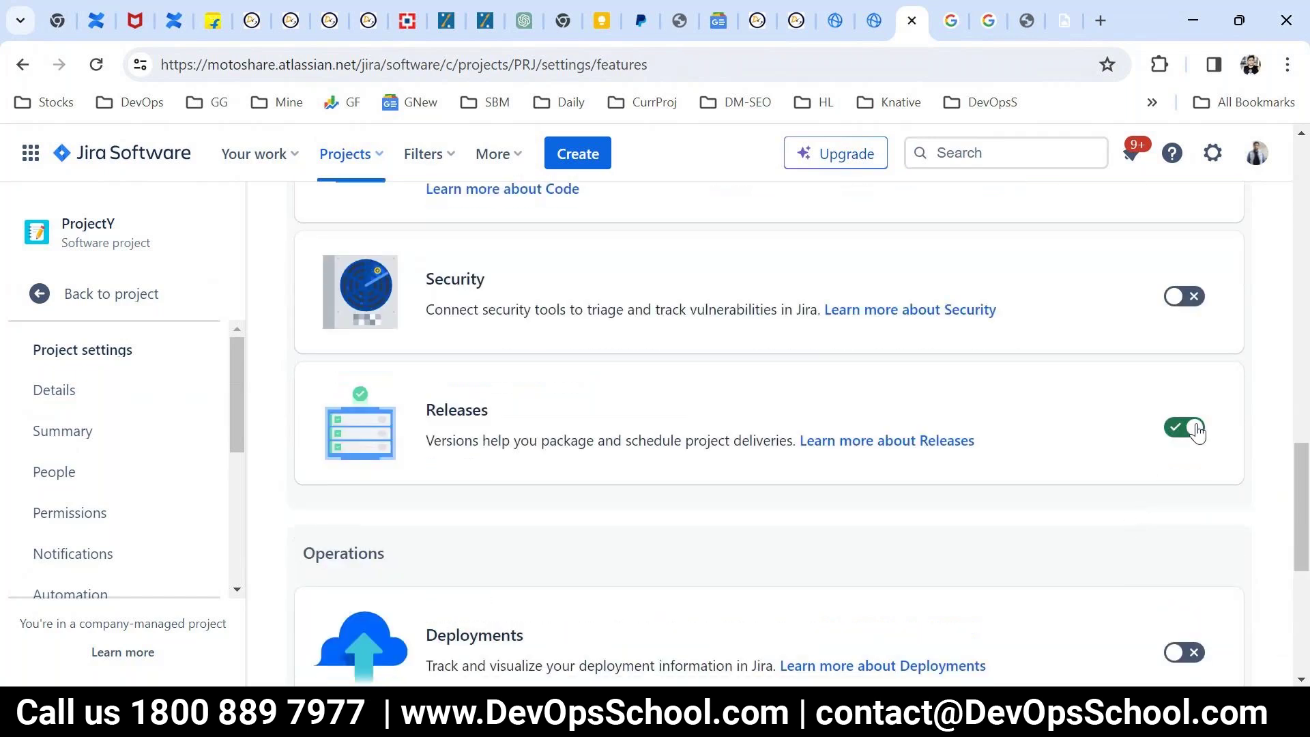
Turn ProjectY's Releases feature off and back on, and look over the Operations and More items features
drag(427, 440, 480, 440)
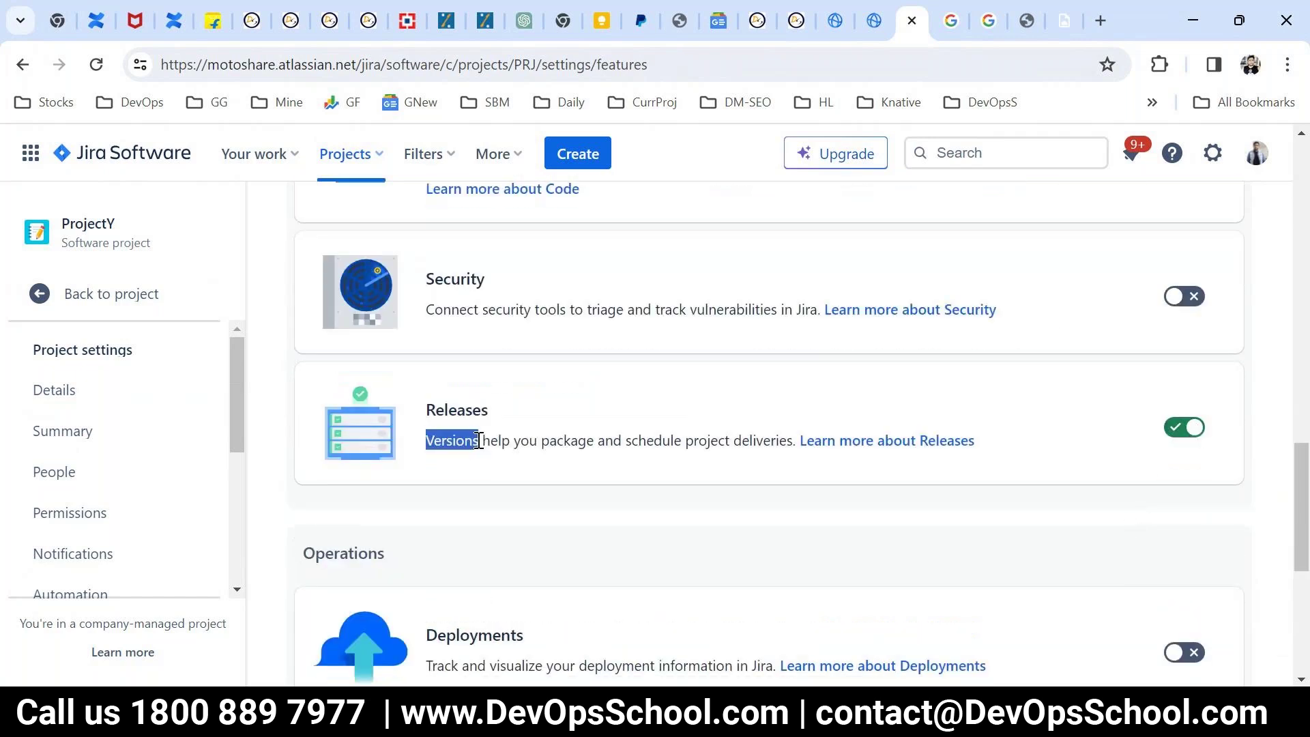
click(1186, 428)
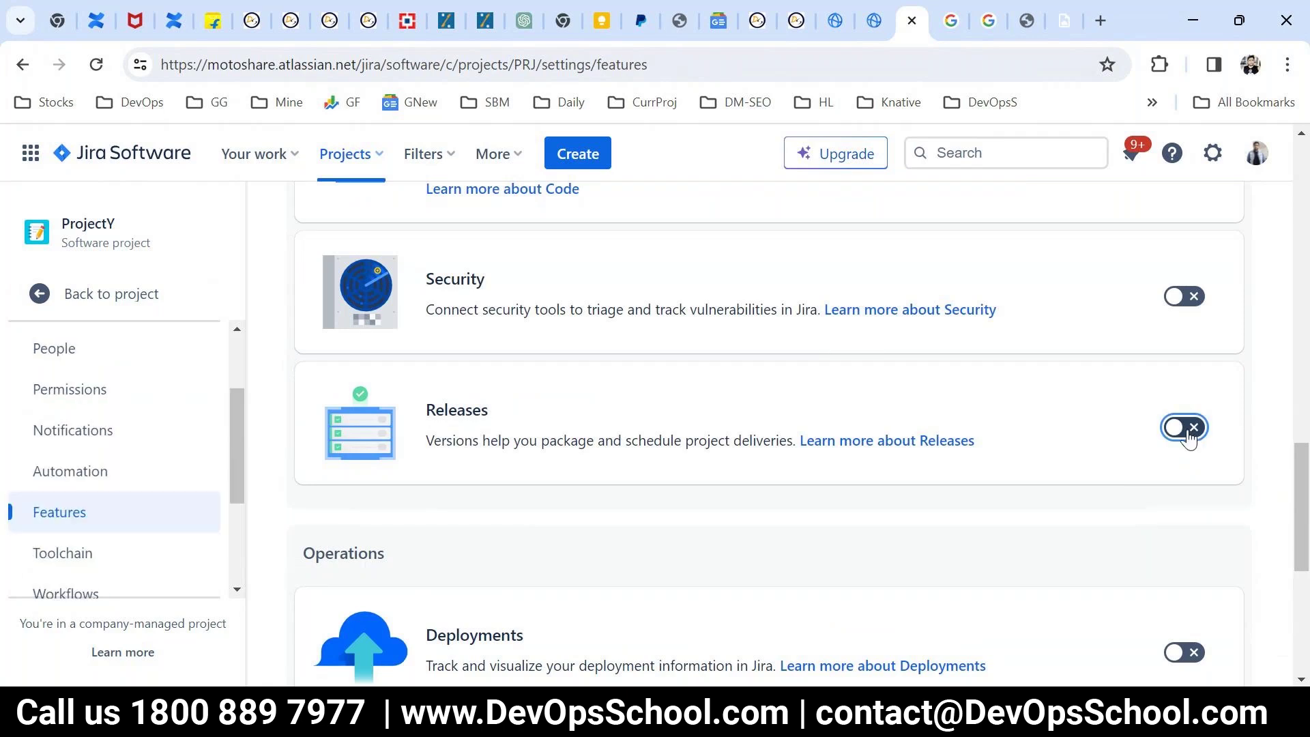
scroll(969, 573, down, 3)
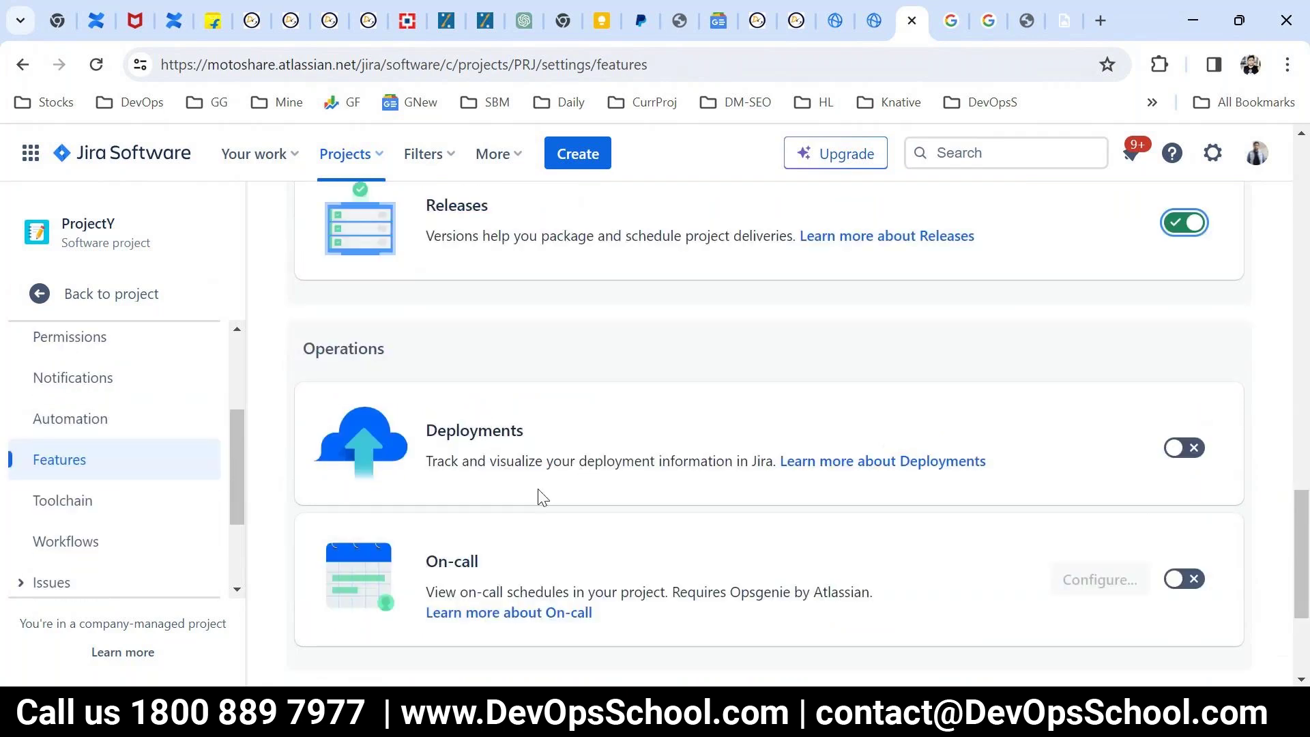
scroll(777, 573, down, 3)
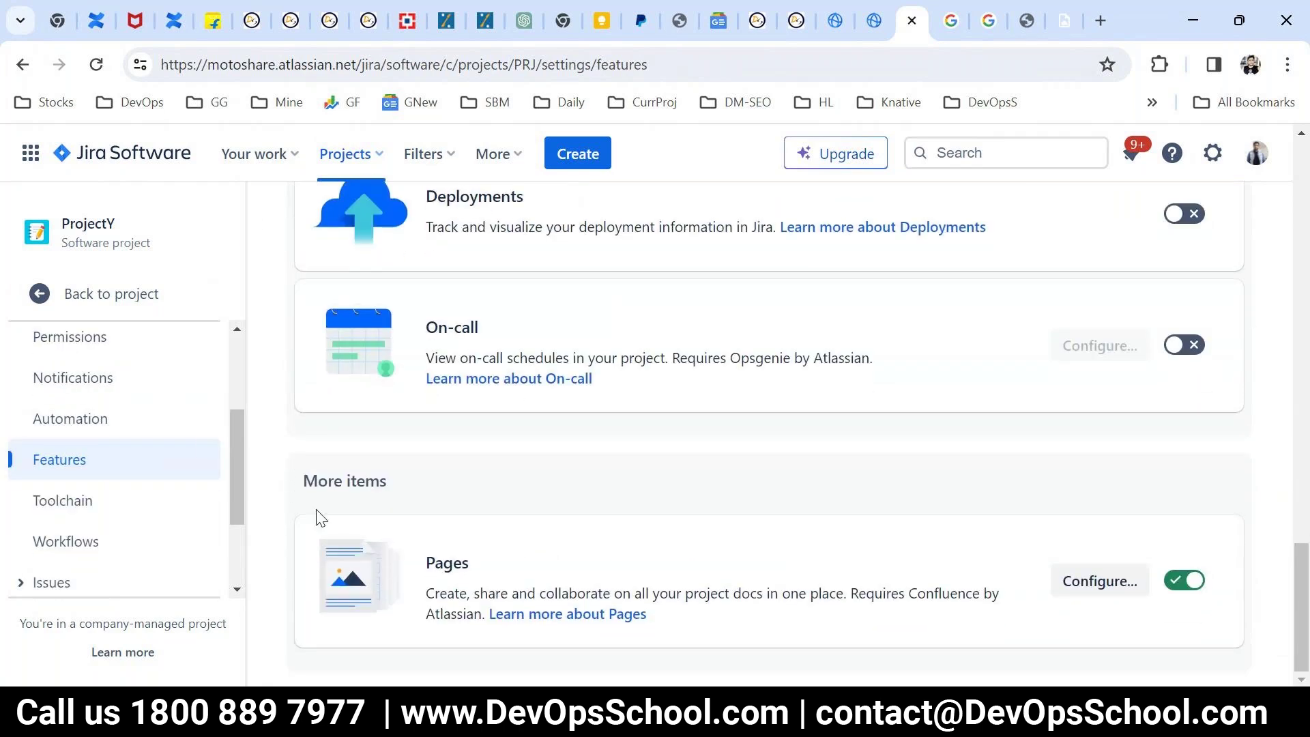
Return from the project settings to ProjectY and open its Releases page
scroll(223, 410, up, 3)
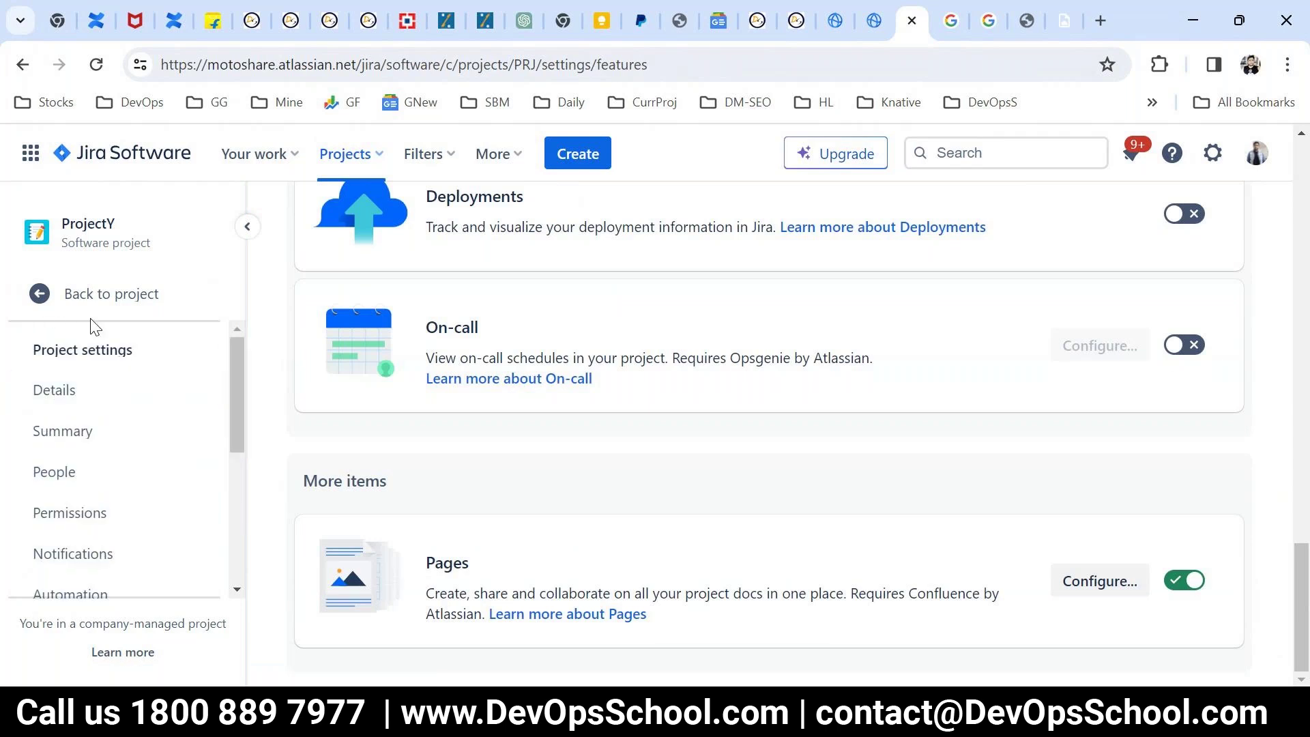
click(71, 293)
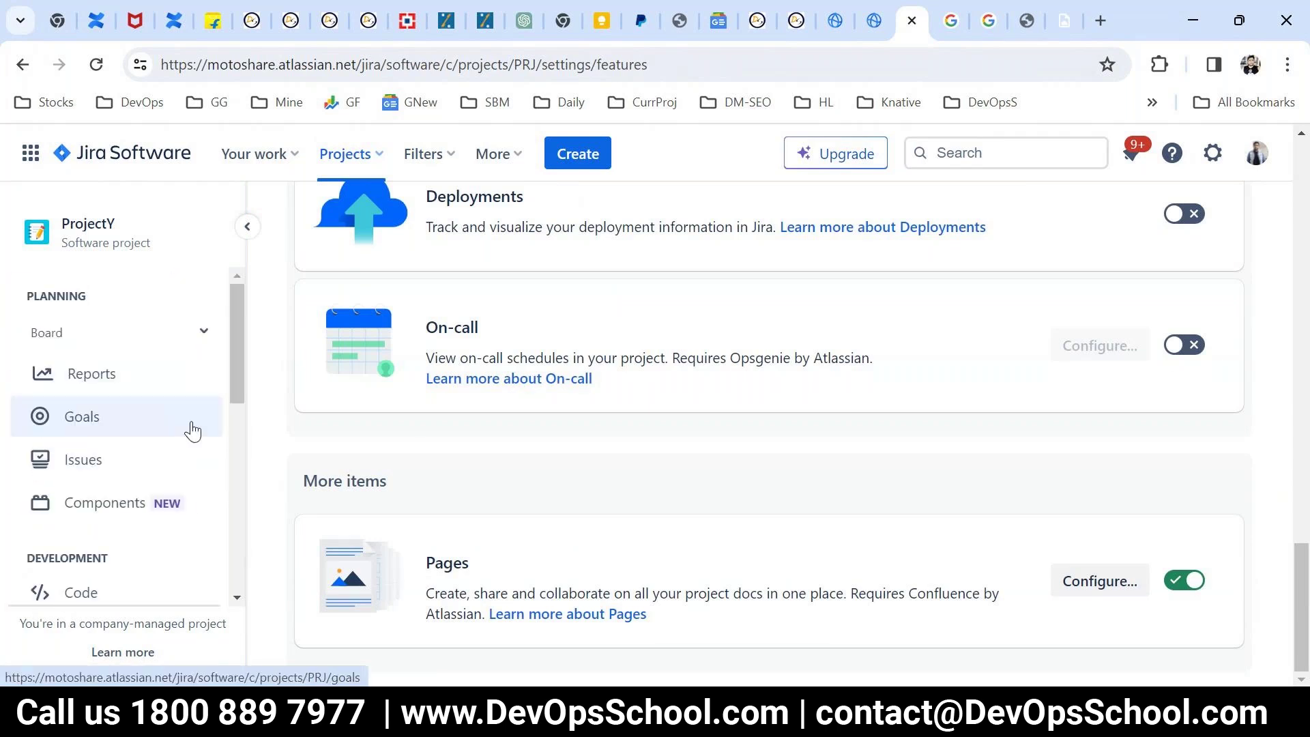
scroll(181, 477, down, 3)
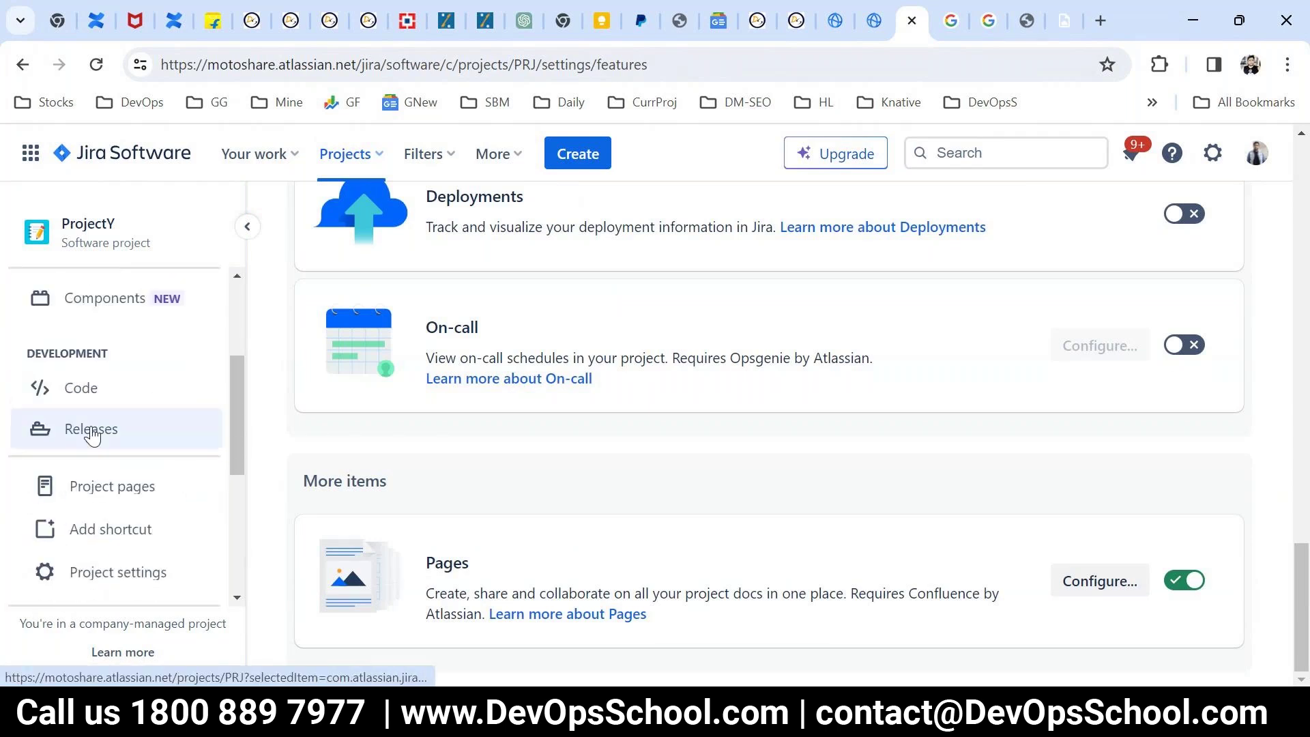
click(92, 430)
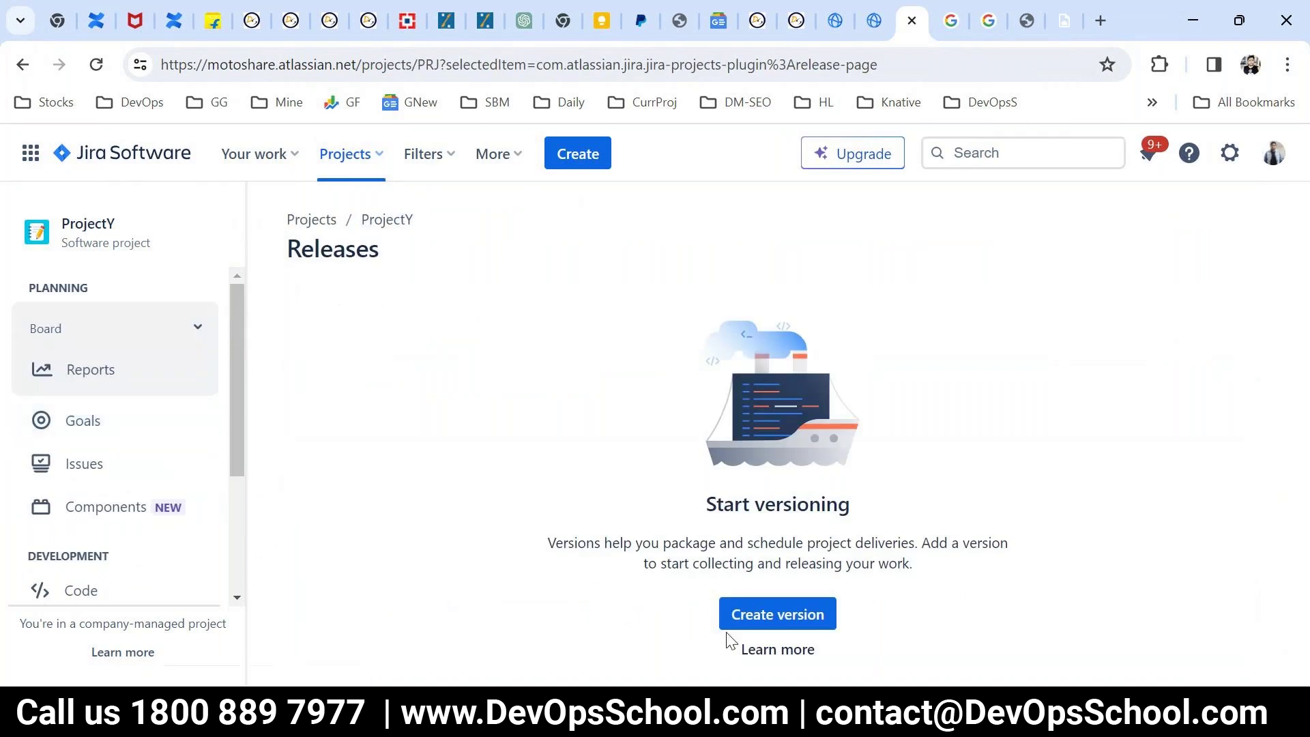
Create a ProjectY version named 1.0, keeping the default driver and leaving the dates and description empty
click(759, 635)
click(515, 311)
text(1.0)
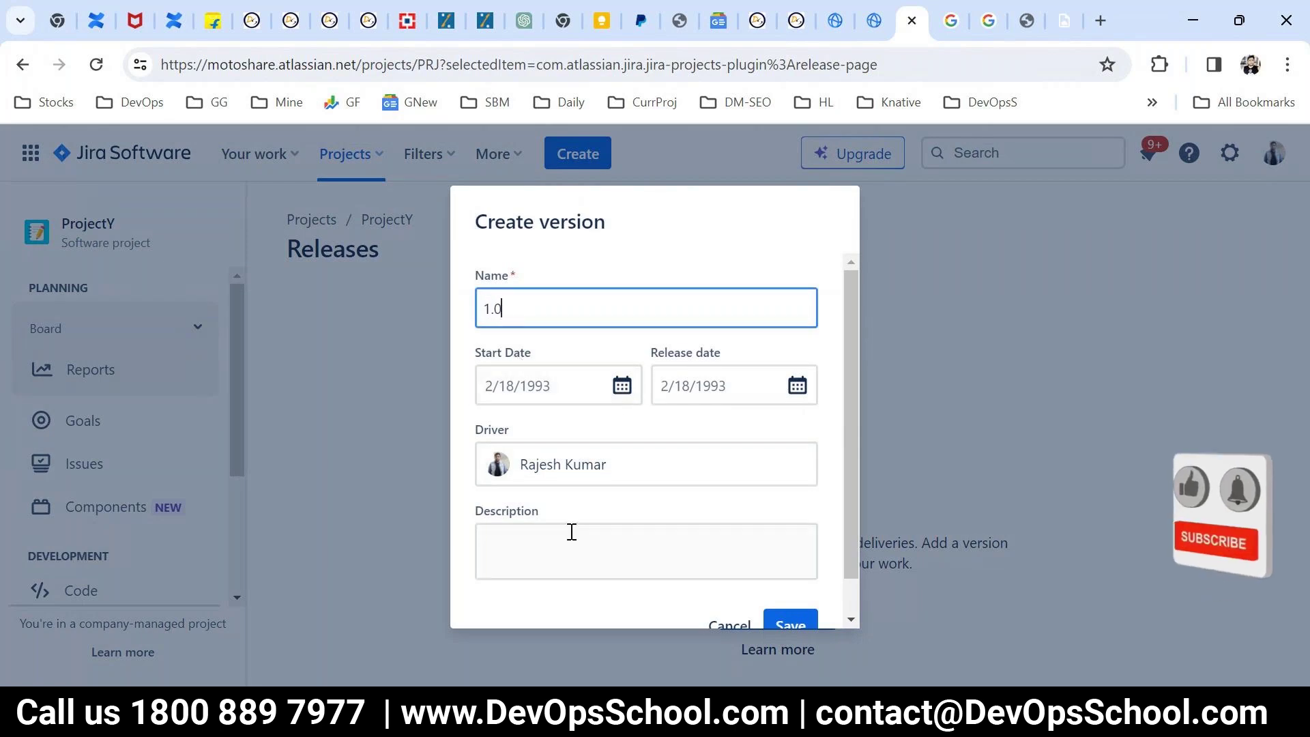
drag(523, 437, 469, 429)
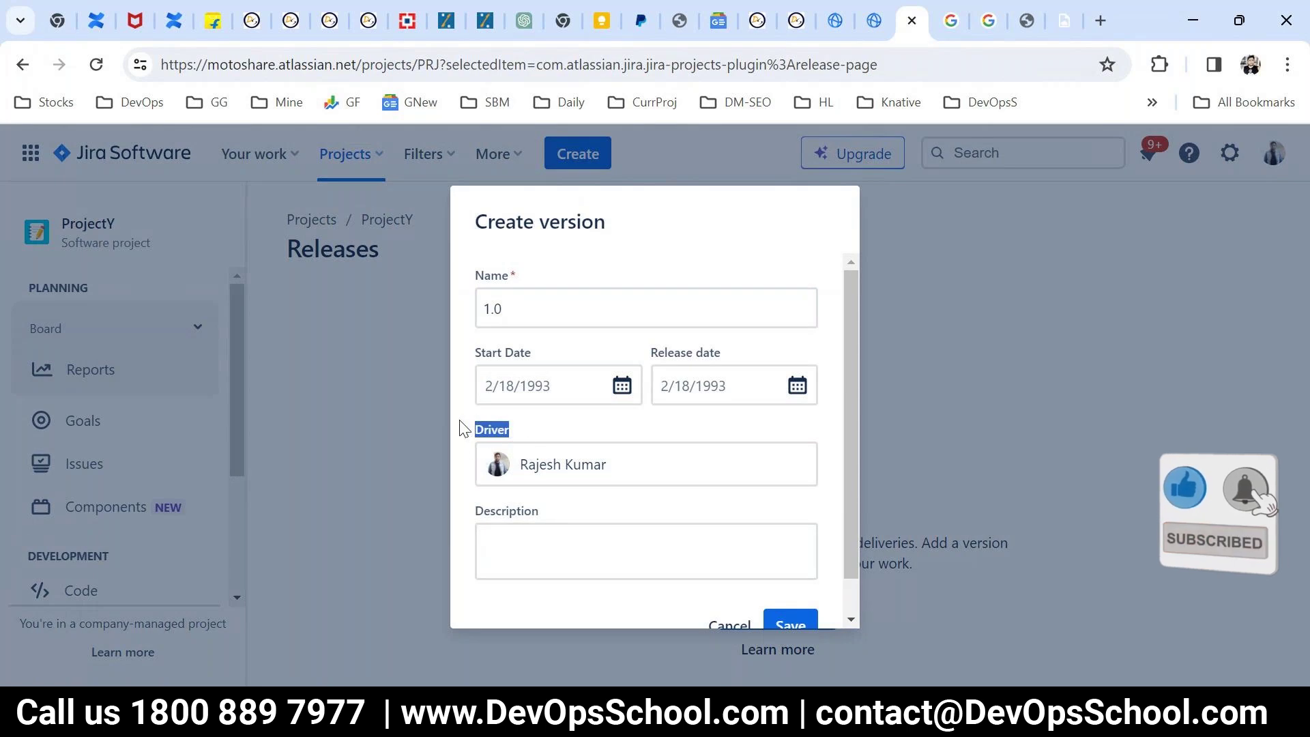
scroll(706, 479, down, 1)
click(790, 587)
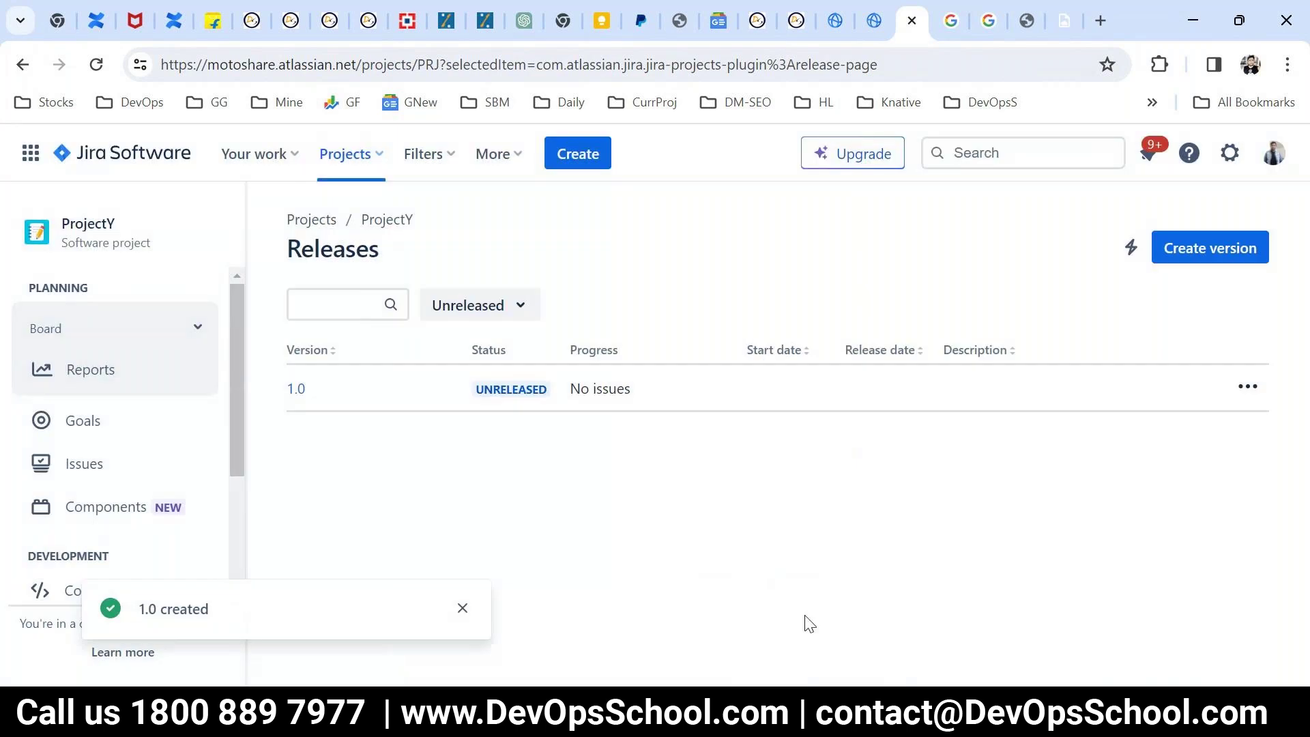
Create a second ProjectY version named 2.0
click(1183, 245)
text(2.0)
click(789, 618)
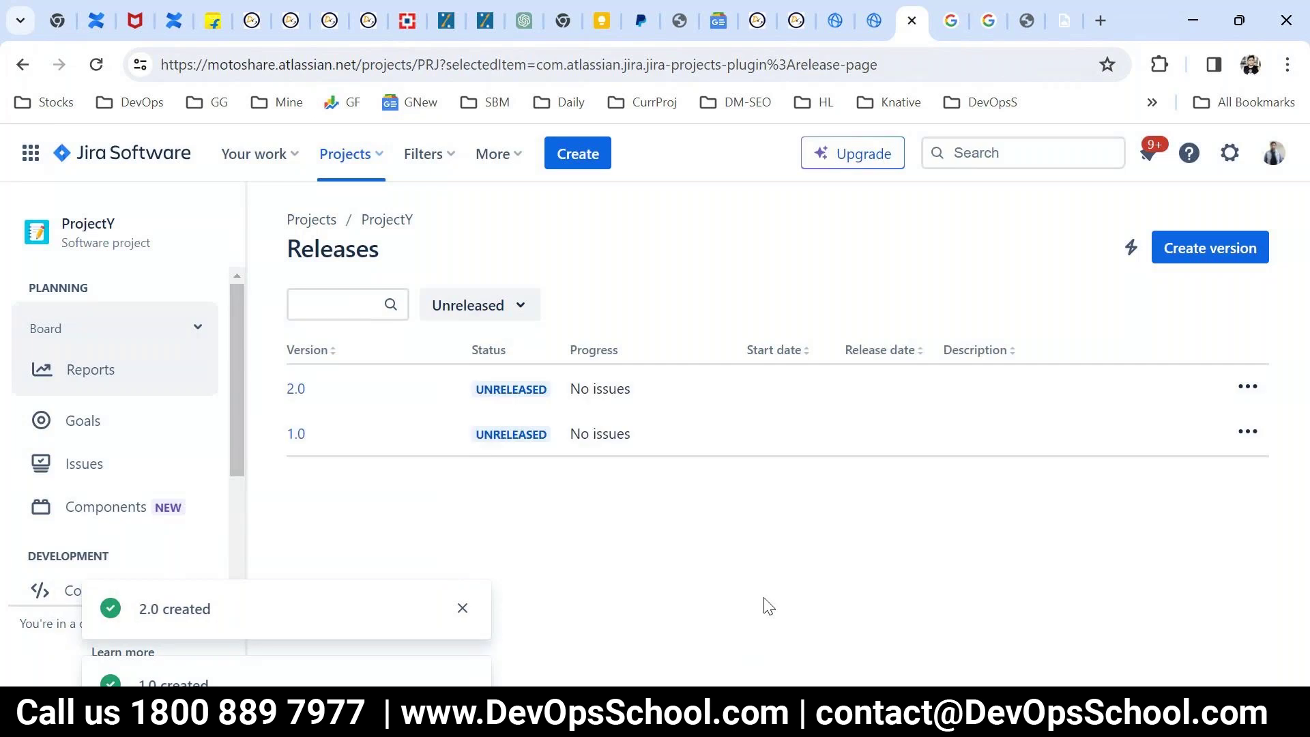
Look over ProjectY's Components page and return to its Releases page
scroll(152, 441, down, 2)
scroll(152, 441, up, 2)
click(112, 519)
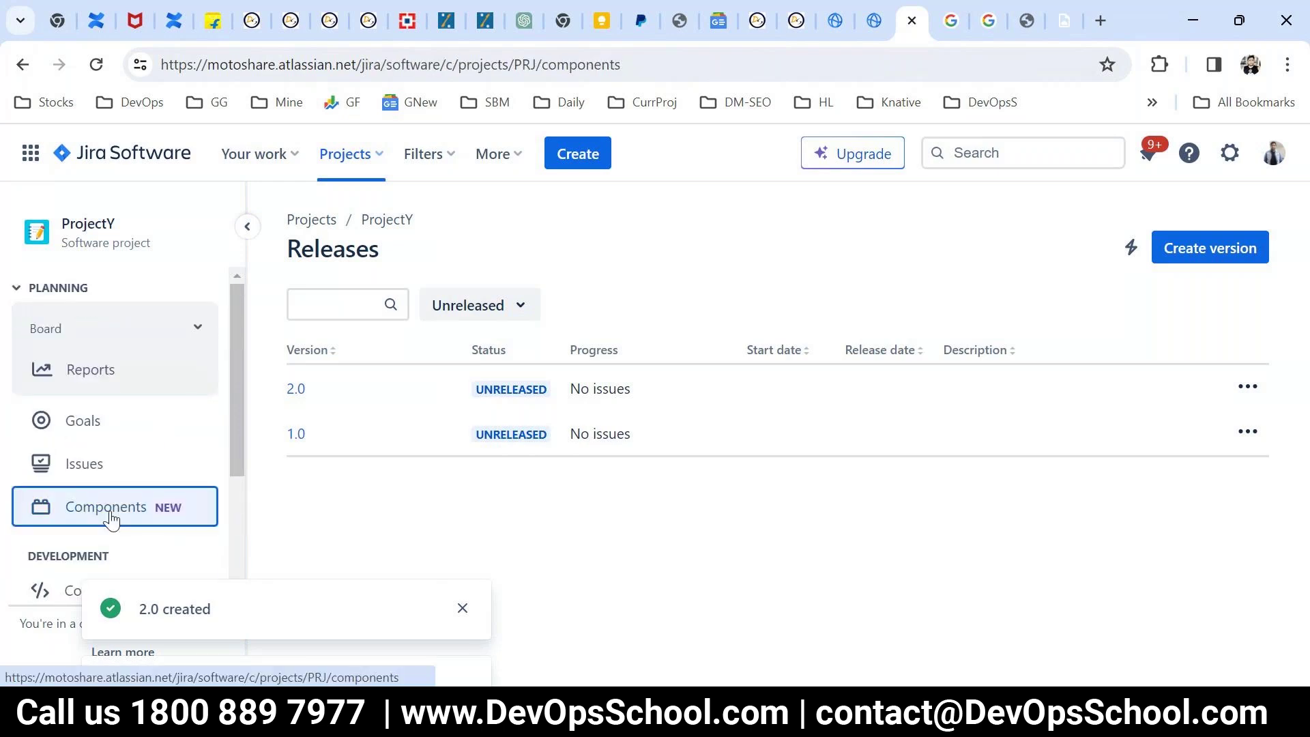
scroll(134, 498, down, 3)
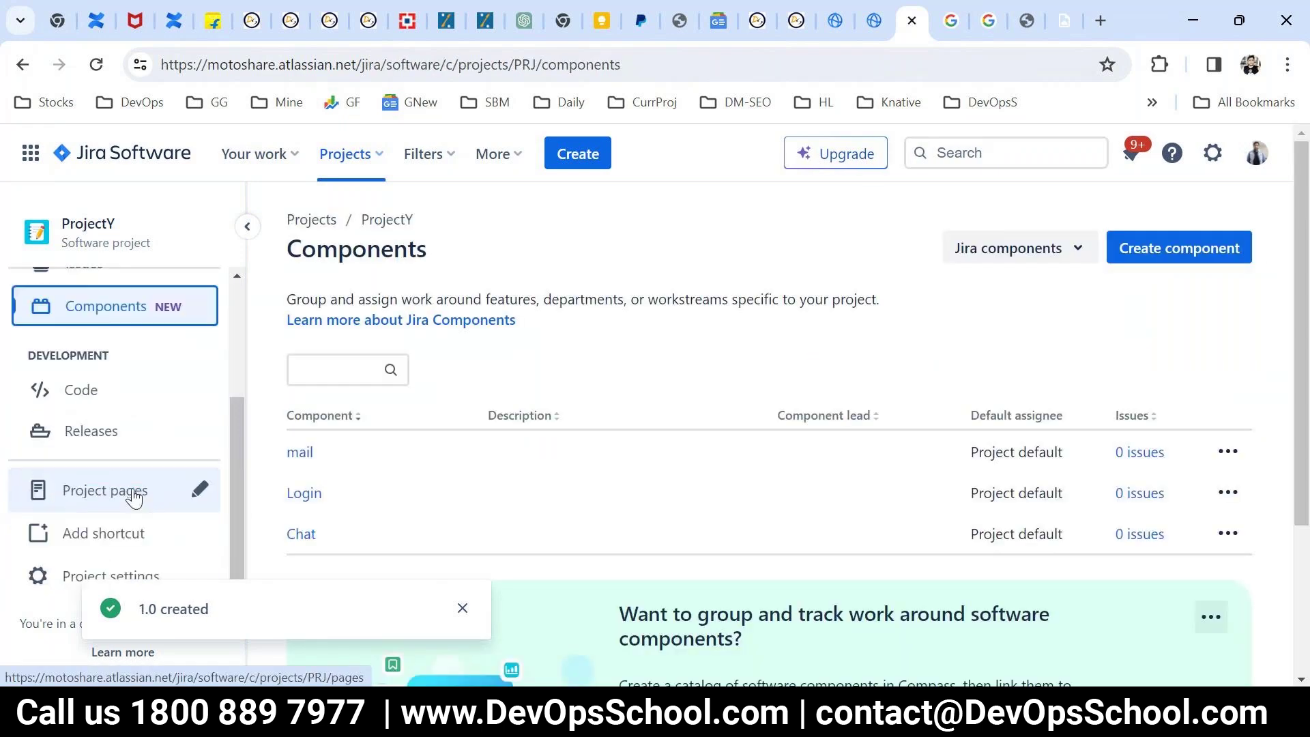
click(94, 431)
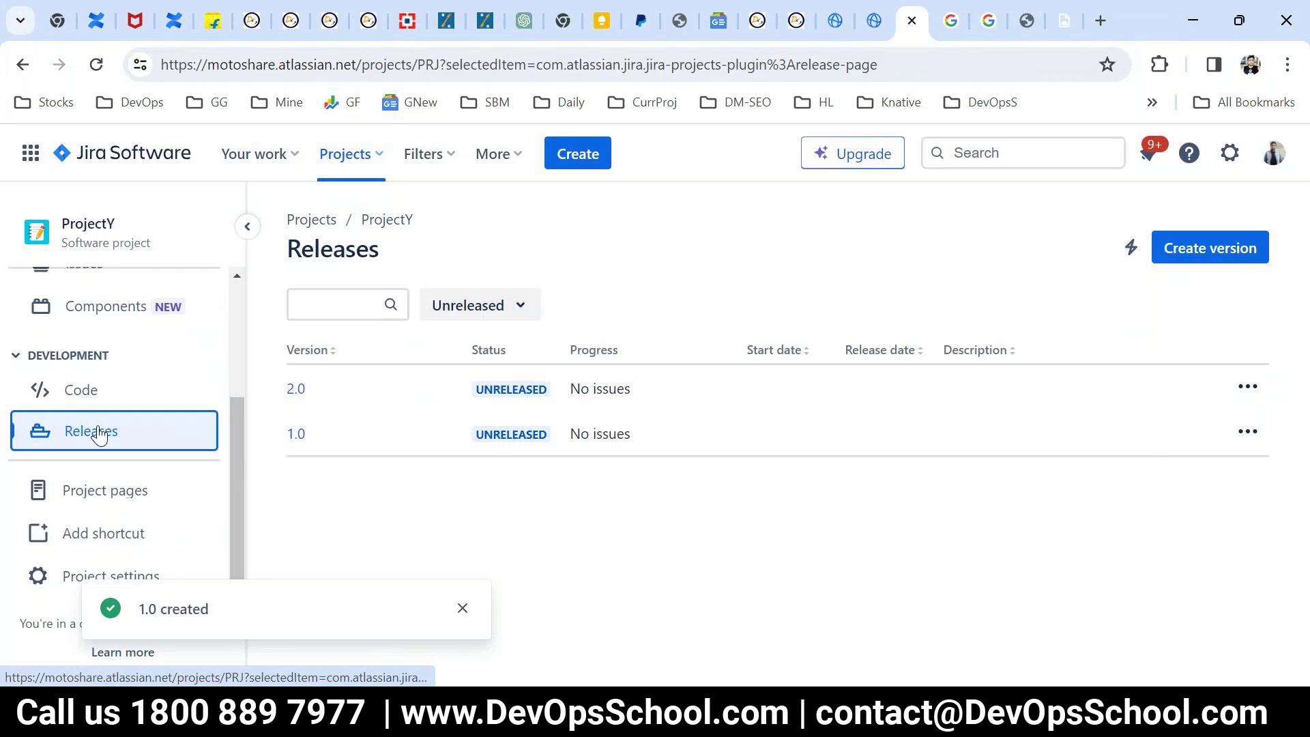
scroll(109, 443, up, 3)
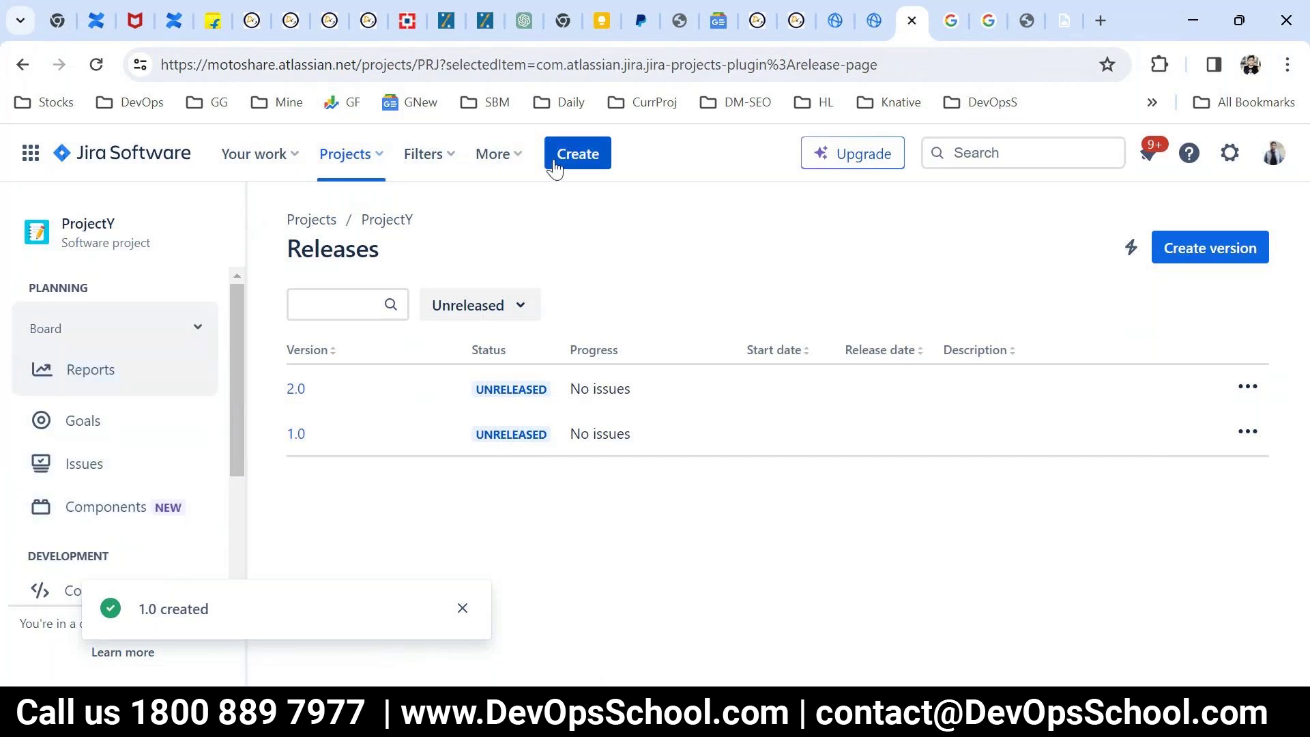
Start a new ProjectY issue of type New Feature with the summary "Develope a DevOpsSchool Dashboard"
click(580, 155)
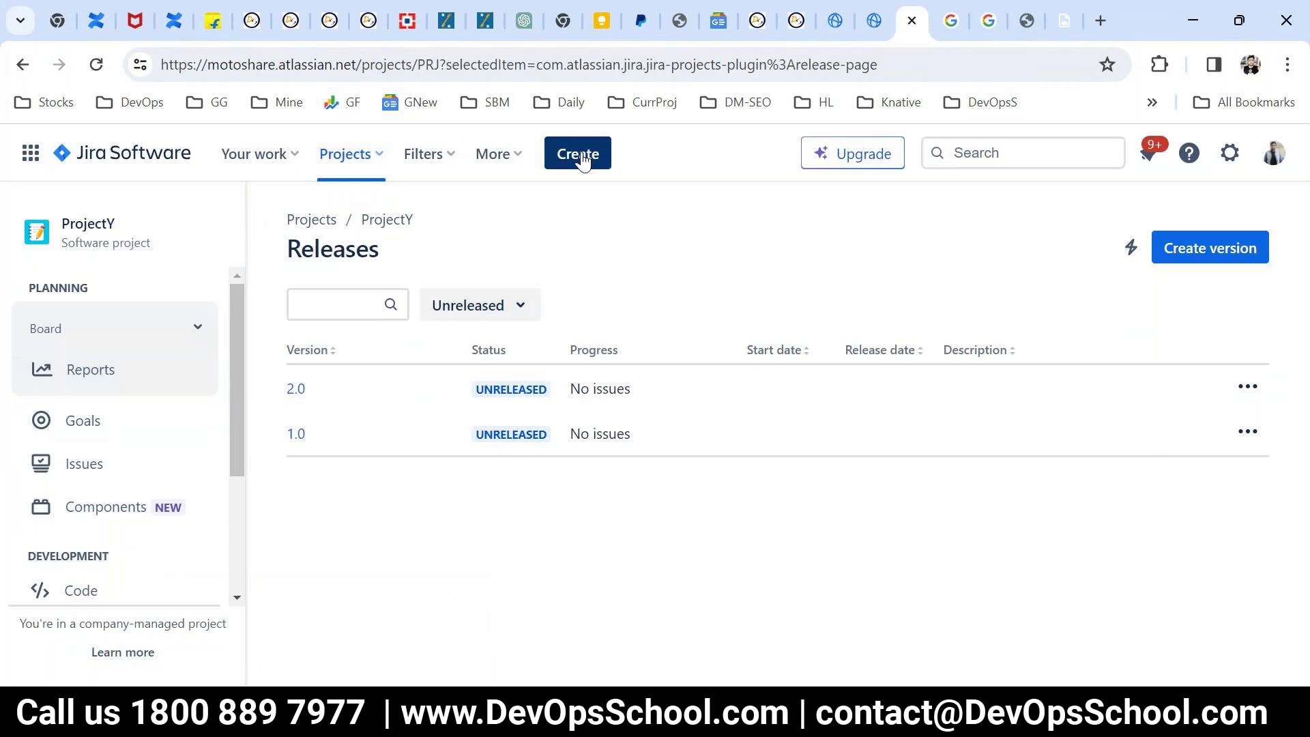
click(919, 341)
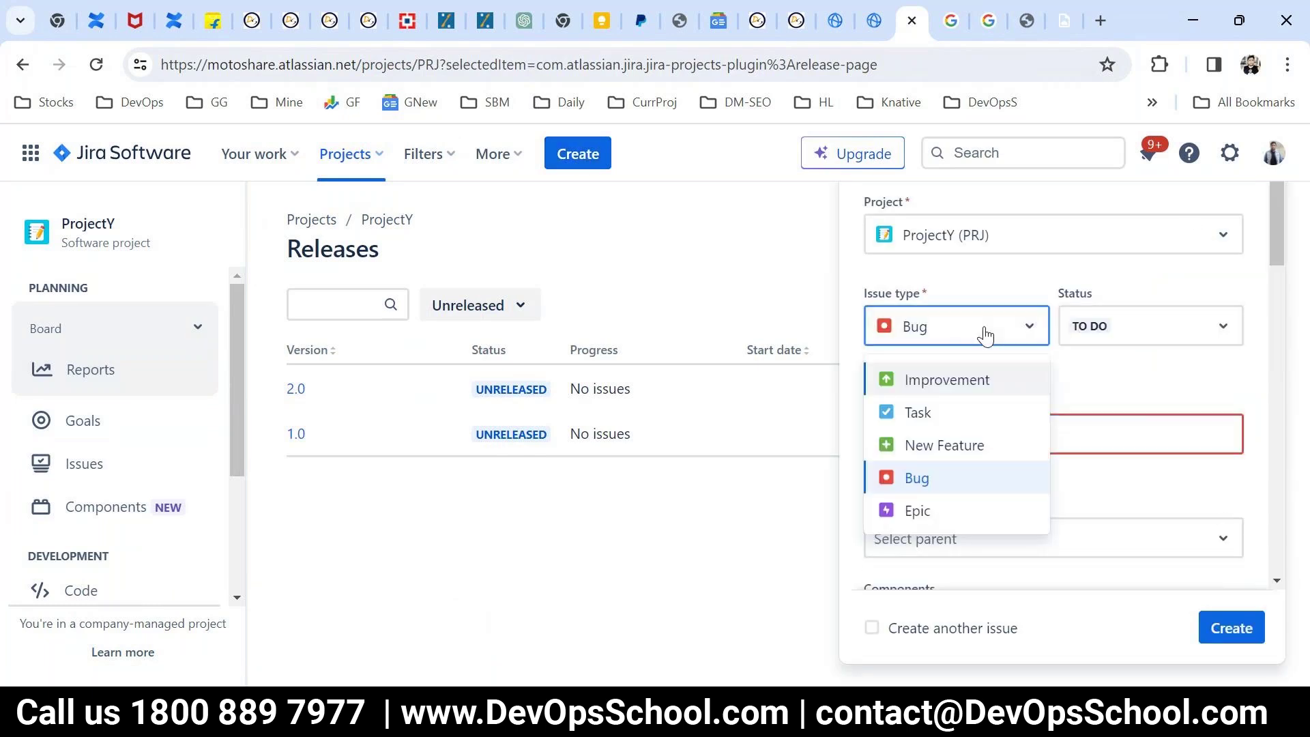
click(952, 440)
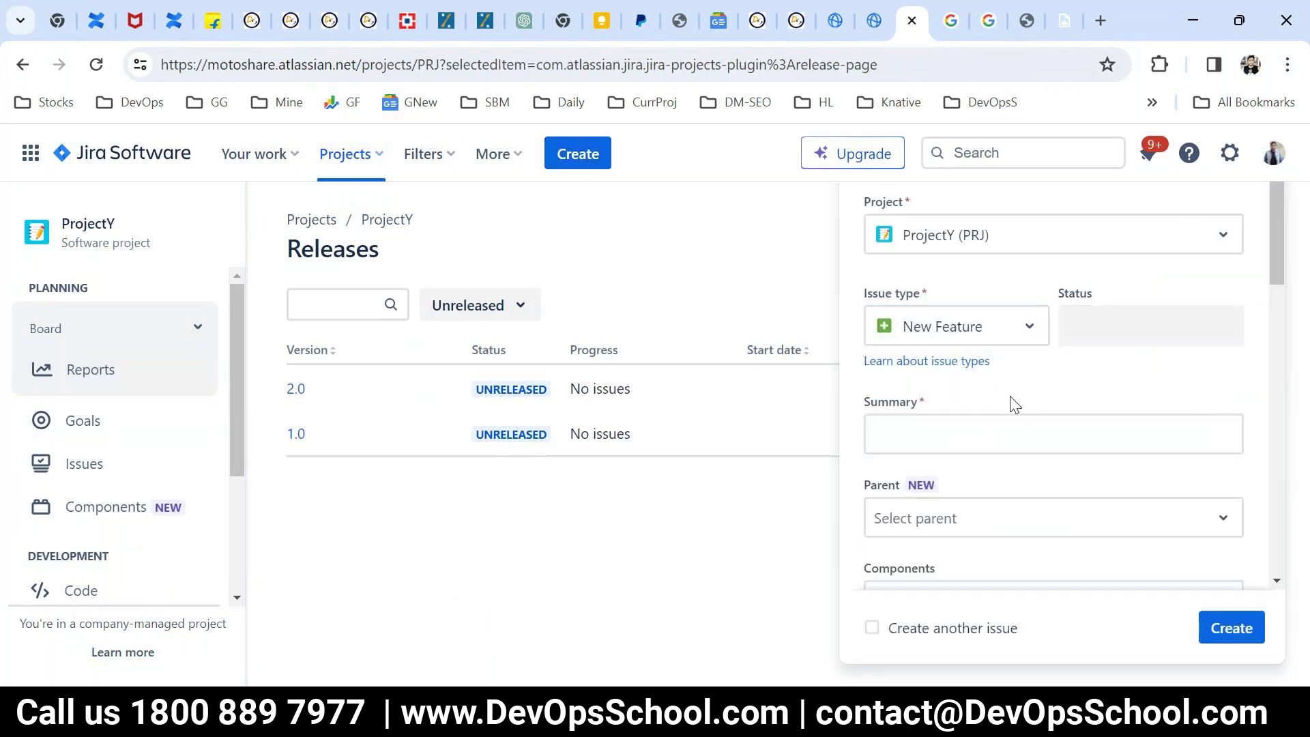
click(948, 445)
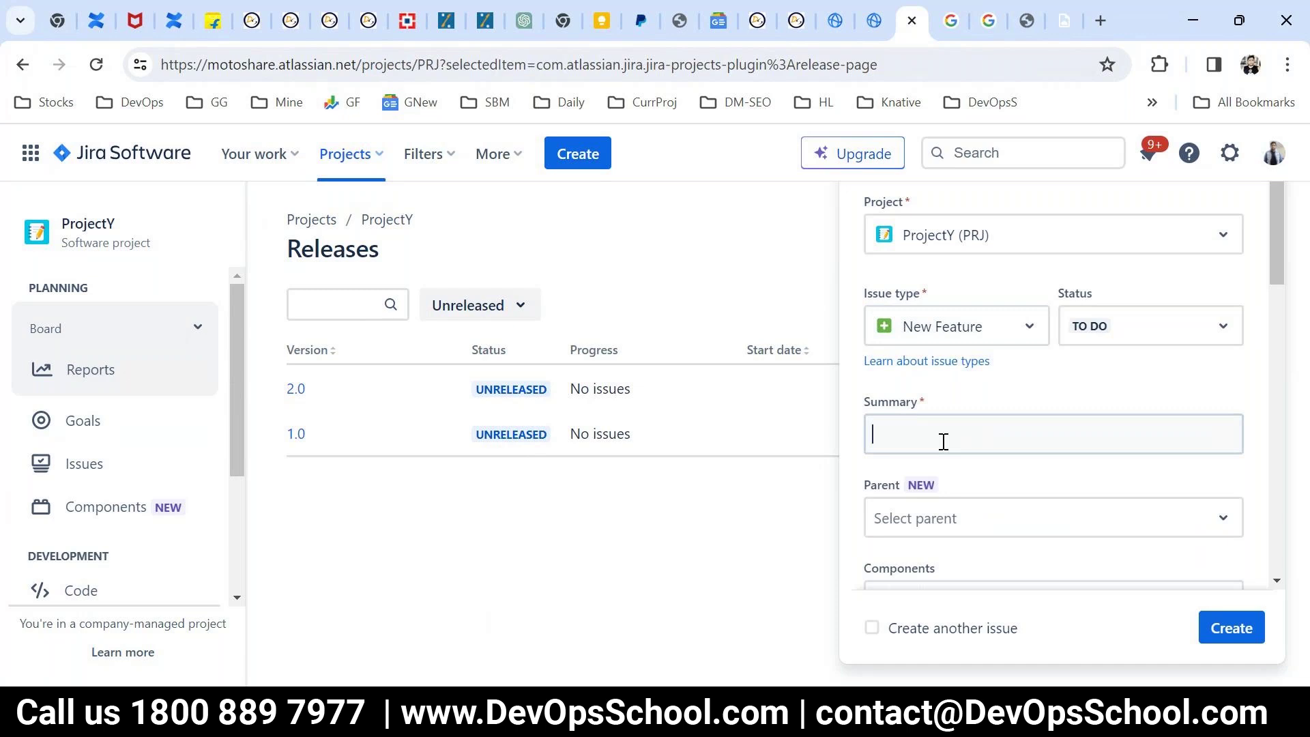
text(Develope a)
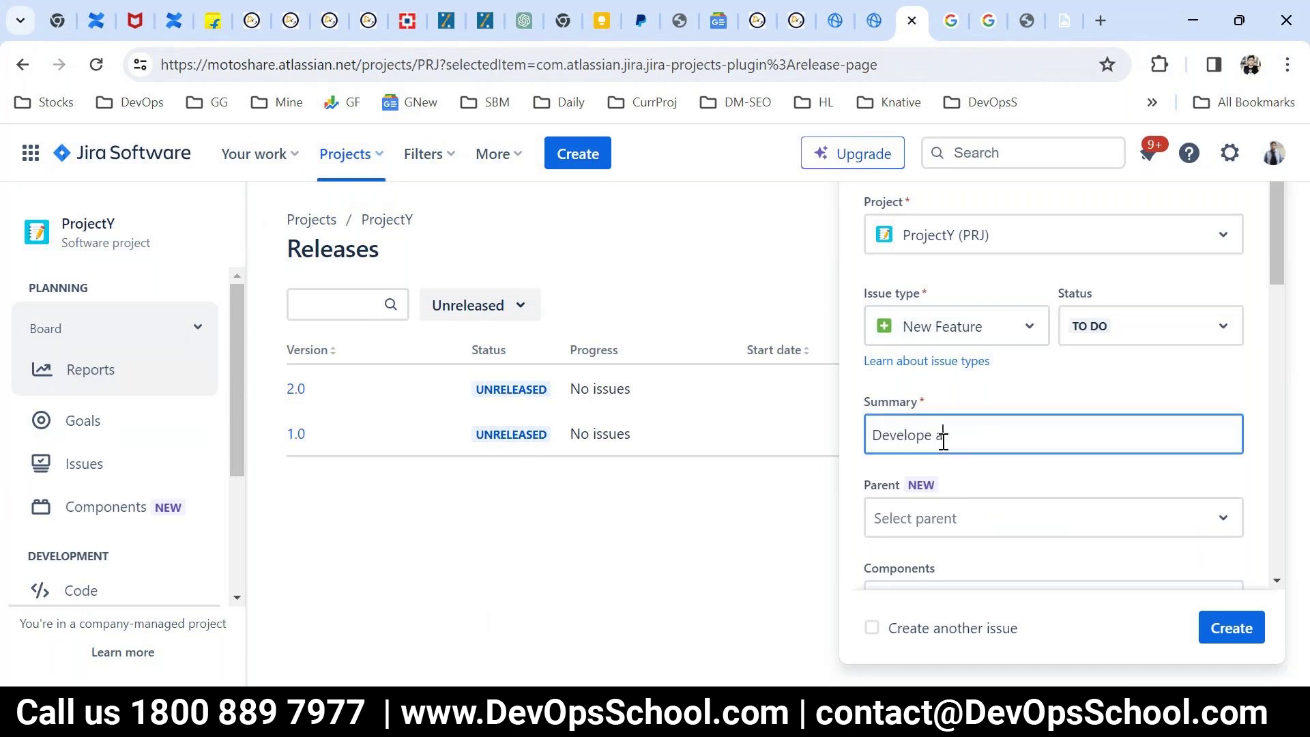
text( DevOpsSchool Dashboard)
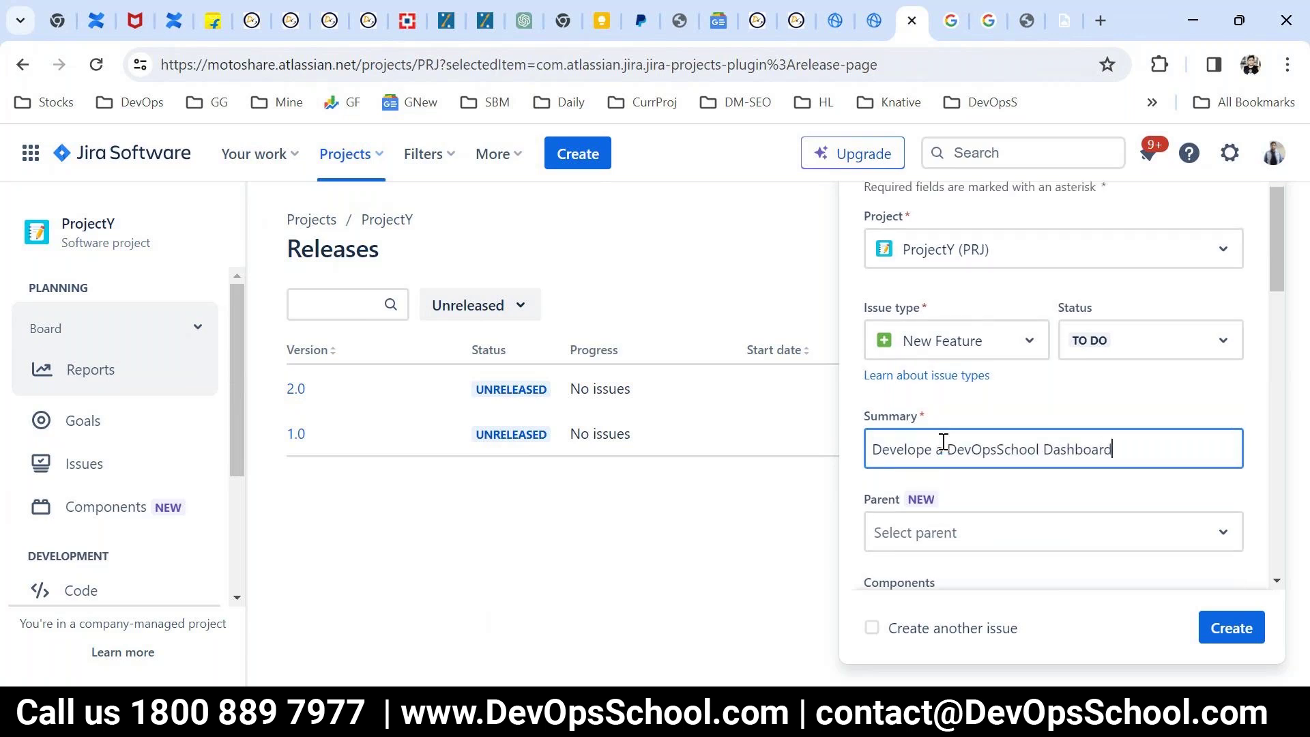
Fill the new issue's description with four copies of its summary text
key(ctrl+a)
key(ctrl+c)
scroll(944, 442, down, 6)
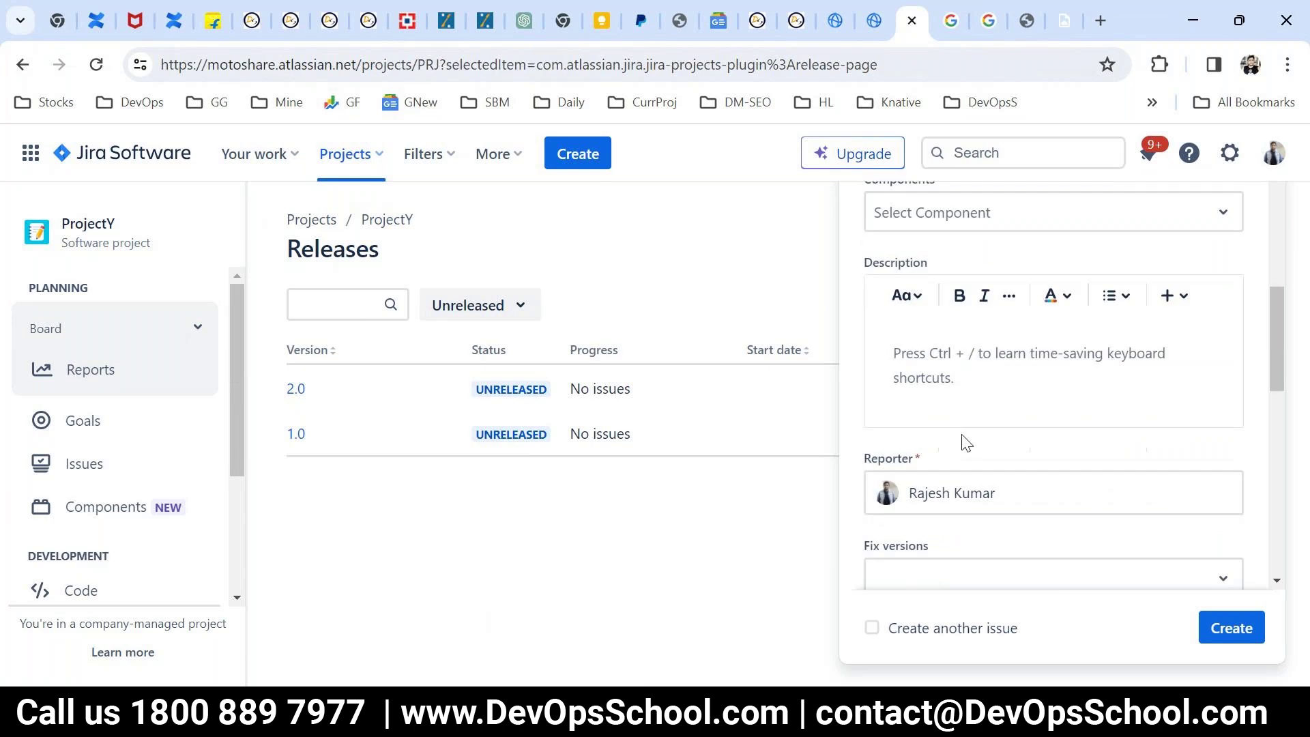
scroll(962, 437, up, 1)
key(ctrl+v)
key(ctrl+v)
key(ctrl+v)
key(ctrl+v)
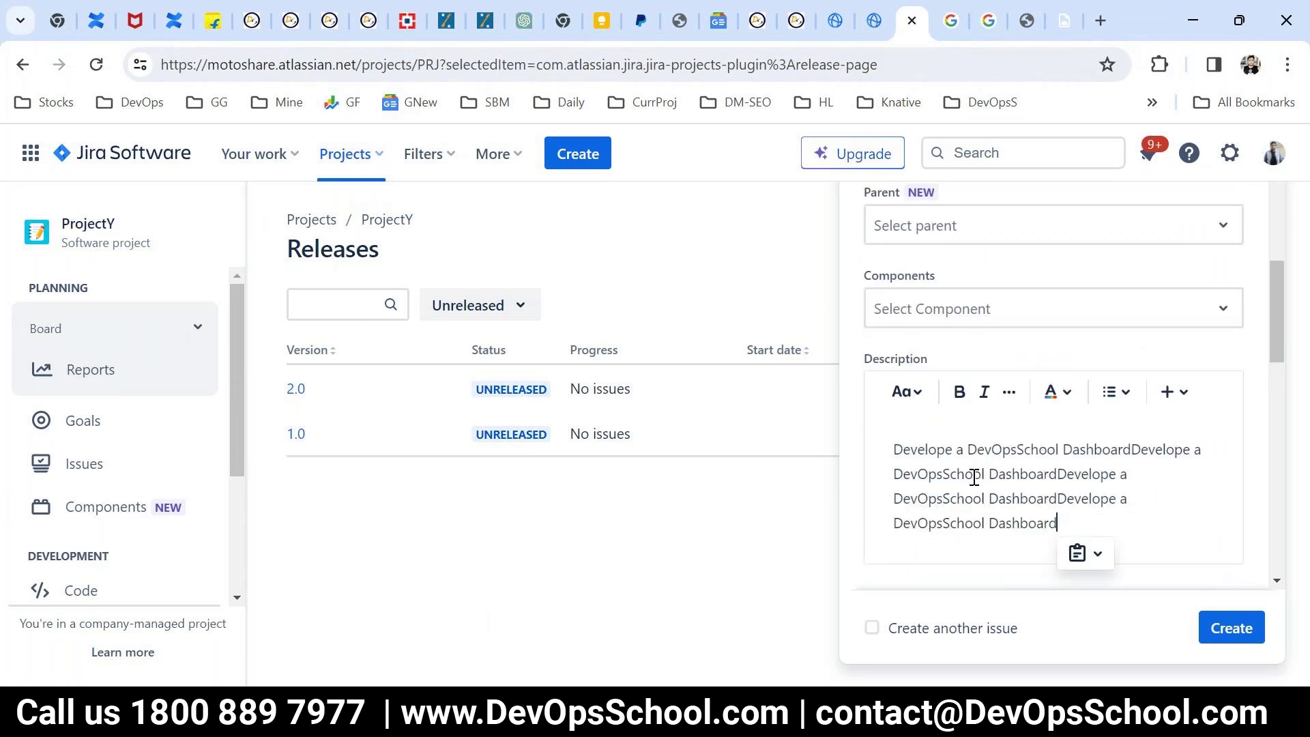
Set the new issue's fix version to 2.0 and its priority to Highest
scroll(973, 481, down, 5)
click(958, 307)
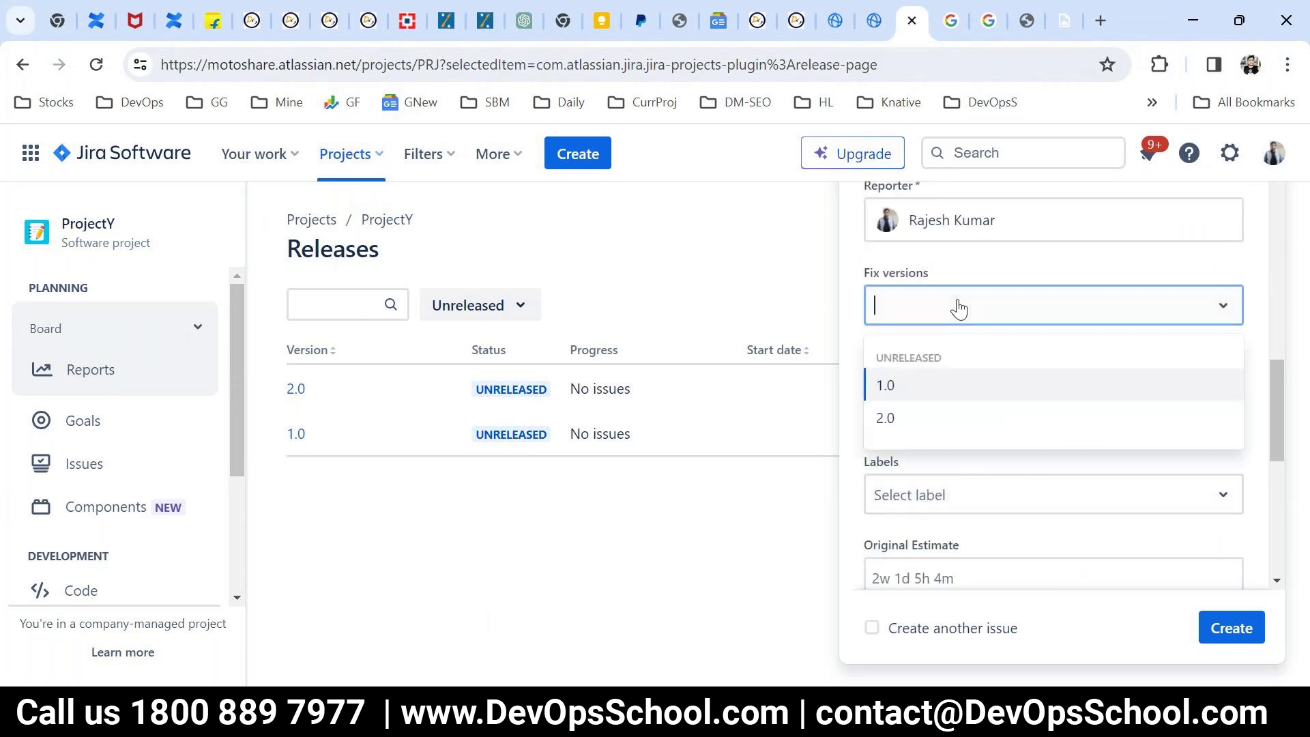
click(905, 430)
click(1030, 384)
click(940, 445)
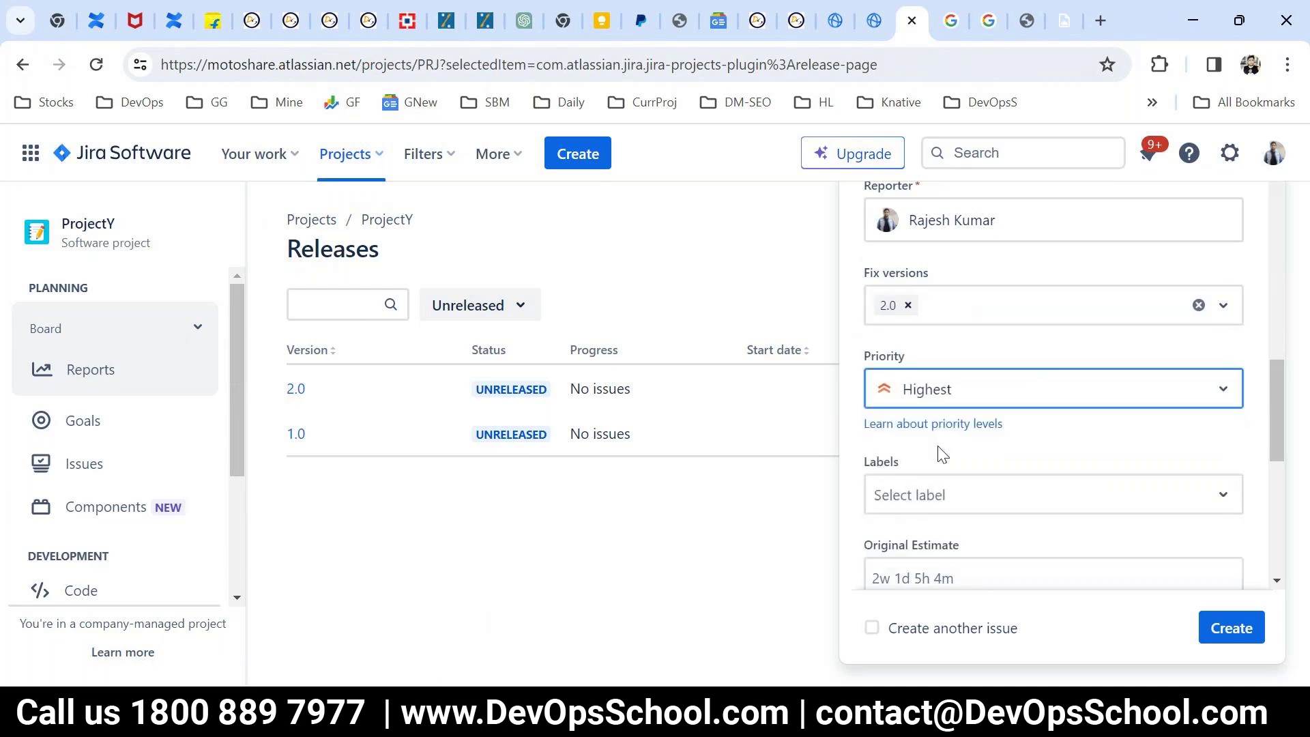
Assign the new feature issue to yourself, leaving the labels, estimate, due date and linked issues empty, and create it
scroll(1115, 449, down, 3)
scroll(1115, 448, down, 3)
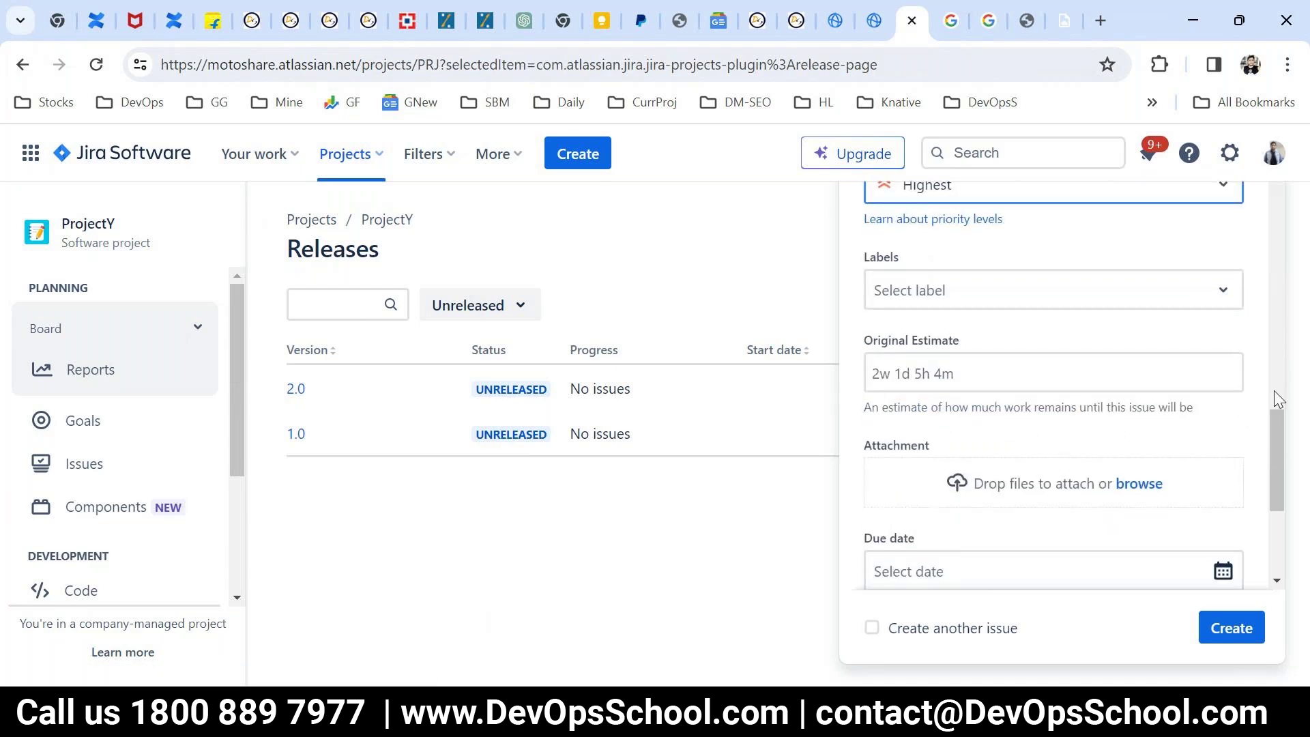
scroll(1040, 427, down, 1)
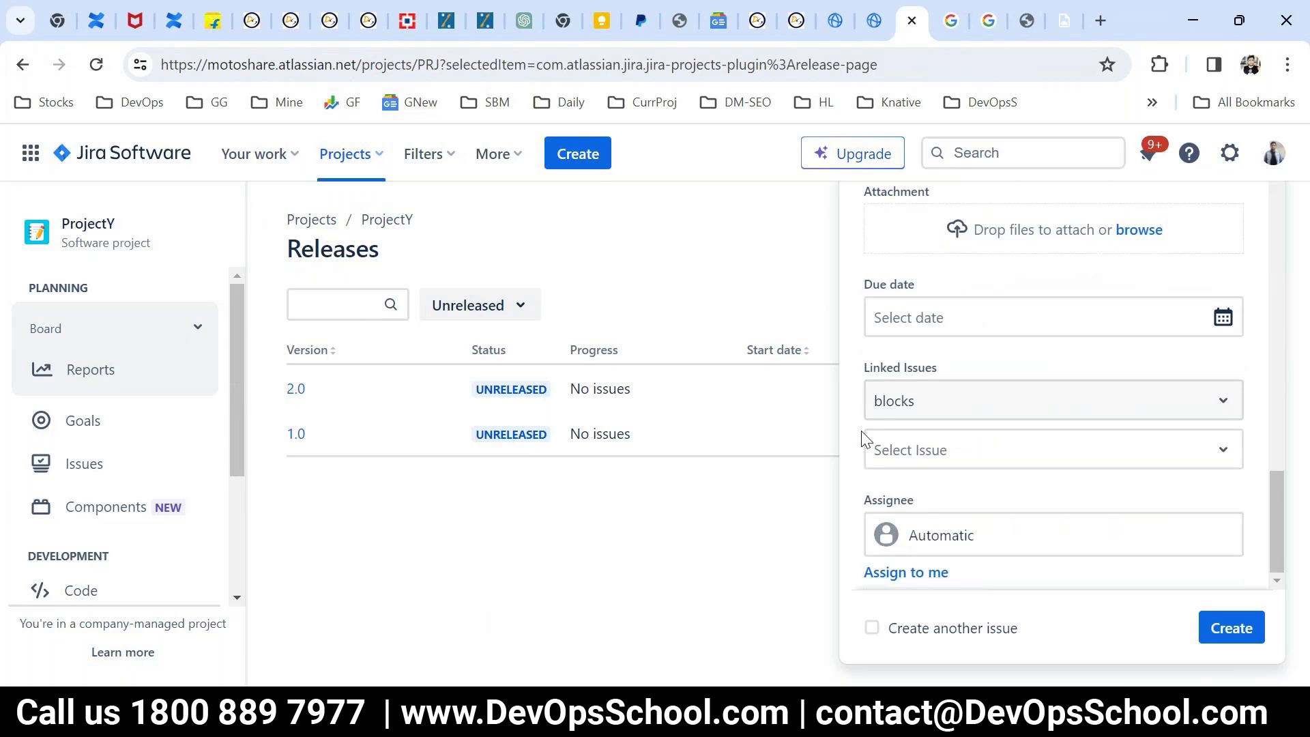
drag(864, 369, 921, 468)
click(934, 572)
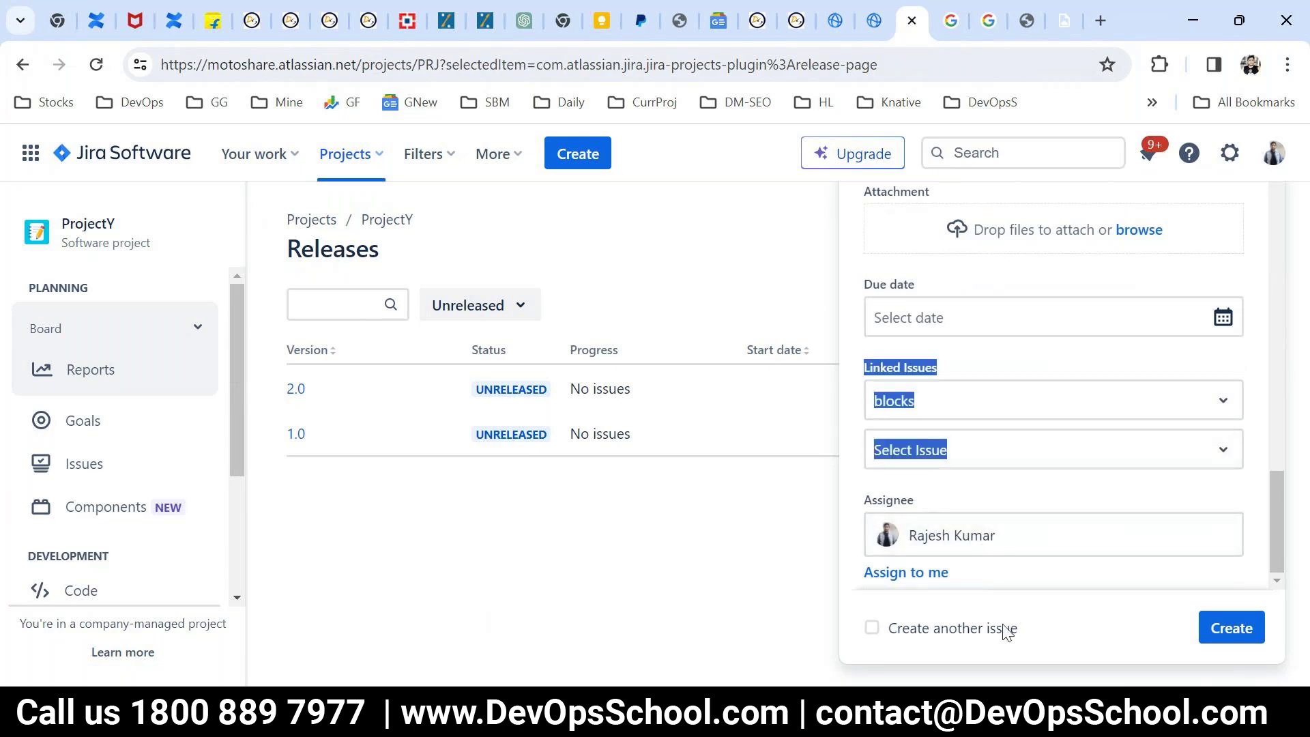
click(1214, 636)
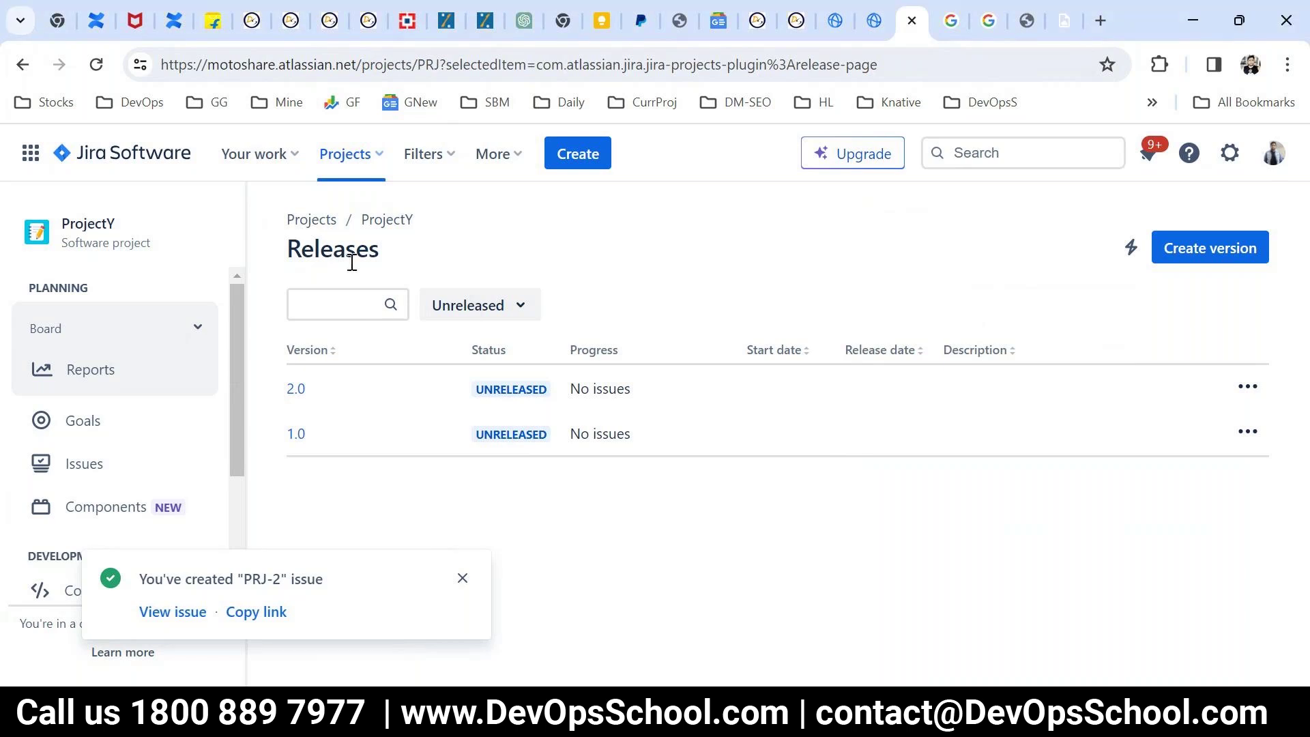
Go to the Your Work page and open the bug "DevOpsSchool.com Login page is not working"
click(254, 161)
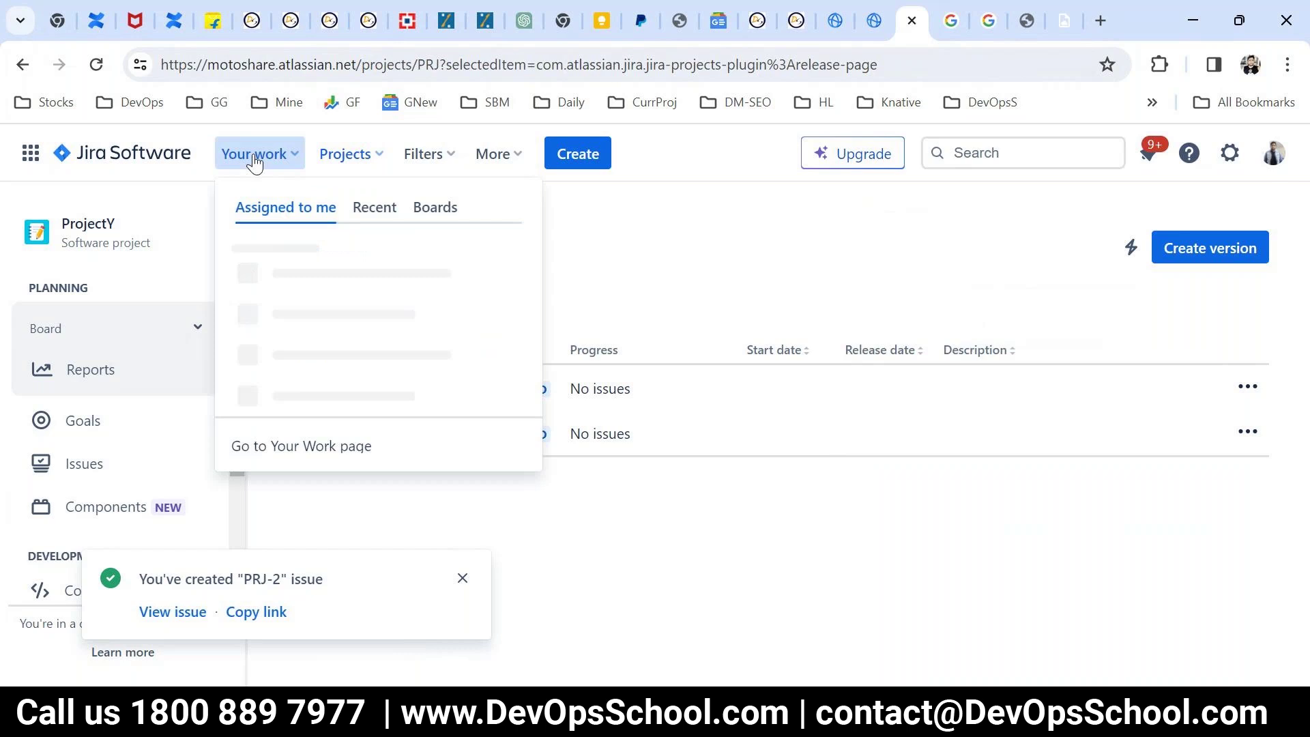
click(288, 429)
scroll(545, 430, down, 1)
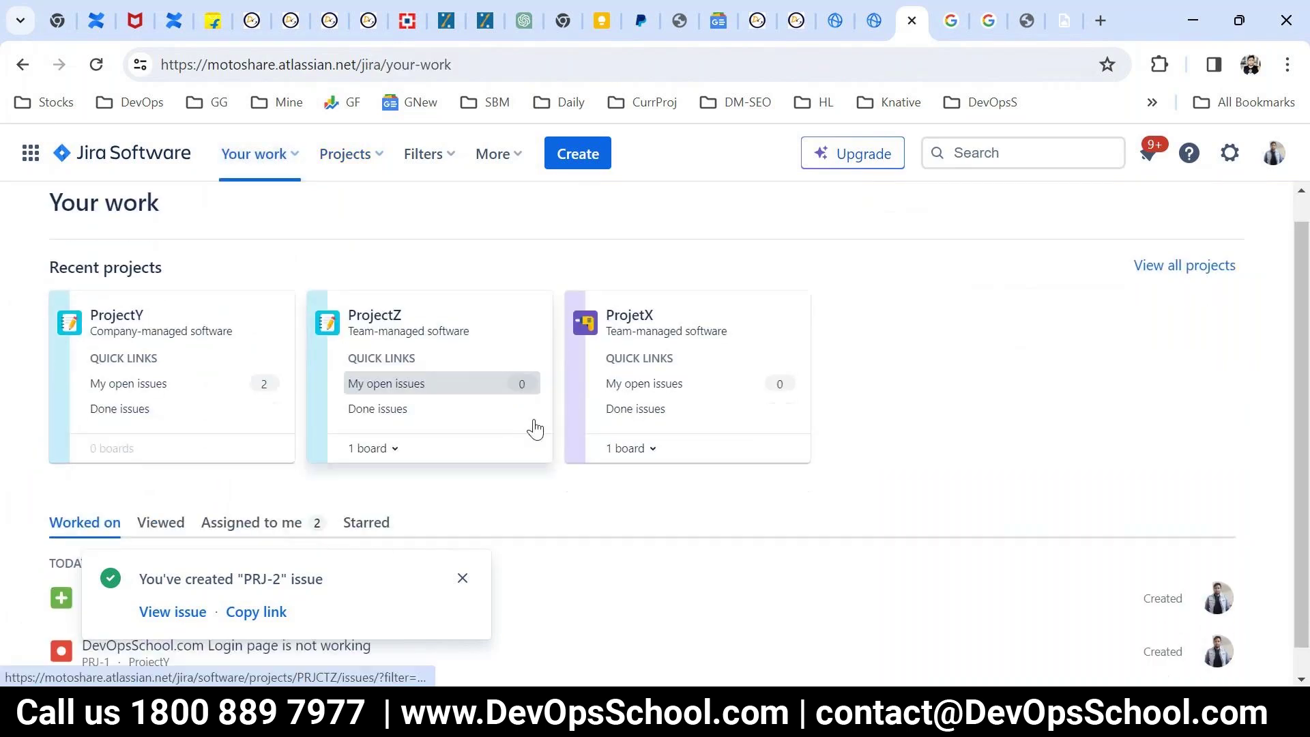
scroll(536, 428, down, 1)
click(462, 578)
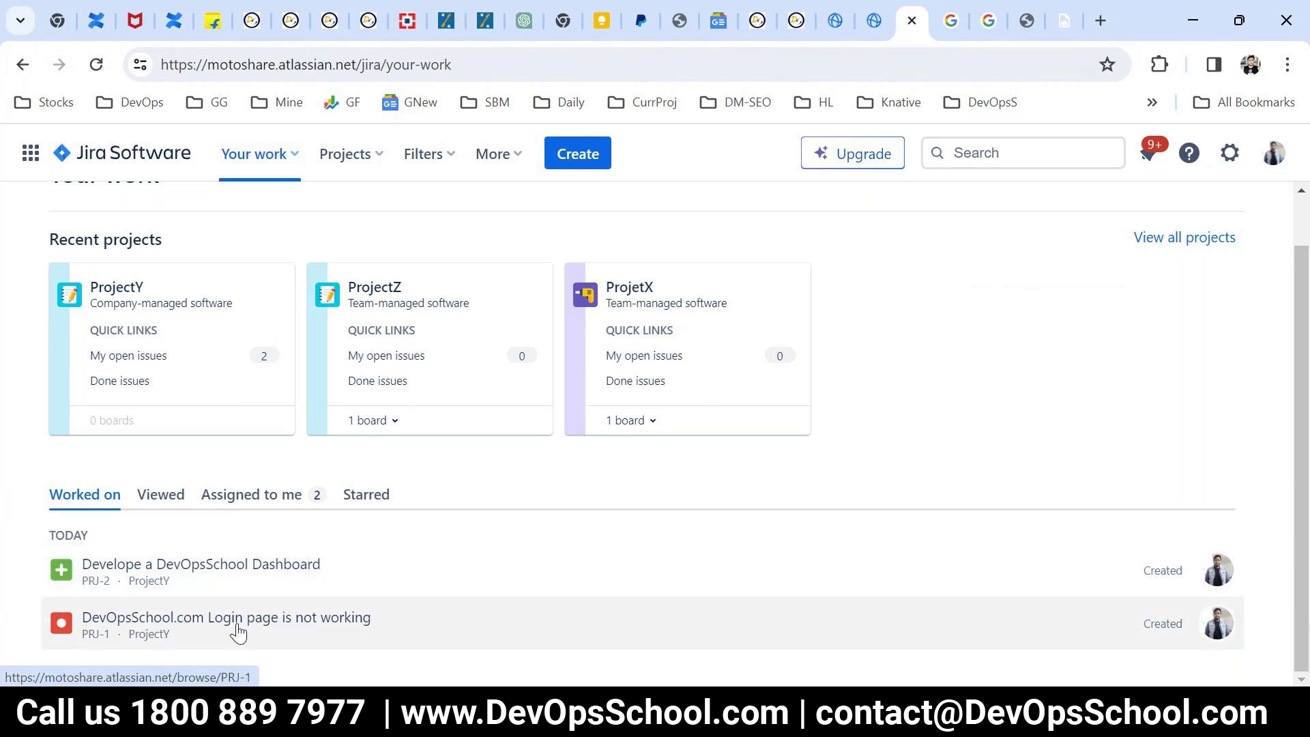
click(238, 633)
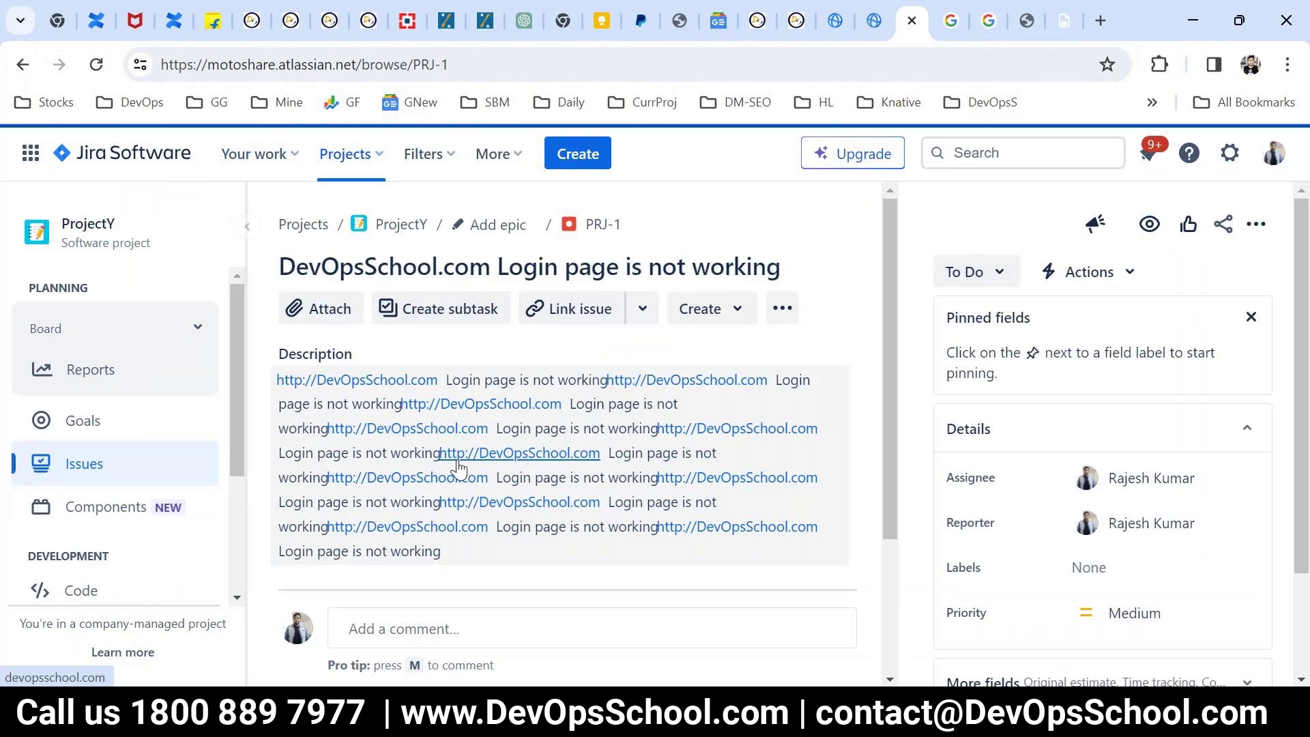
click(1123, 339)
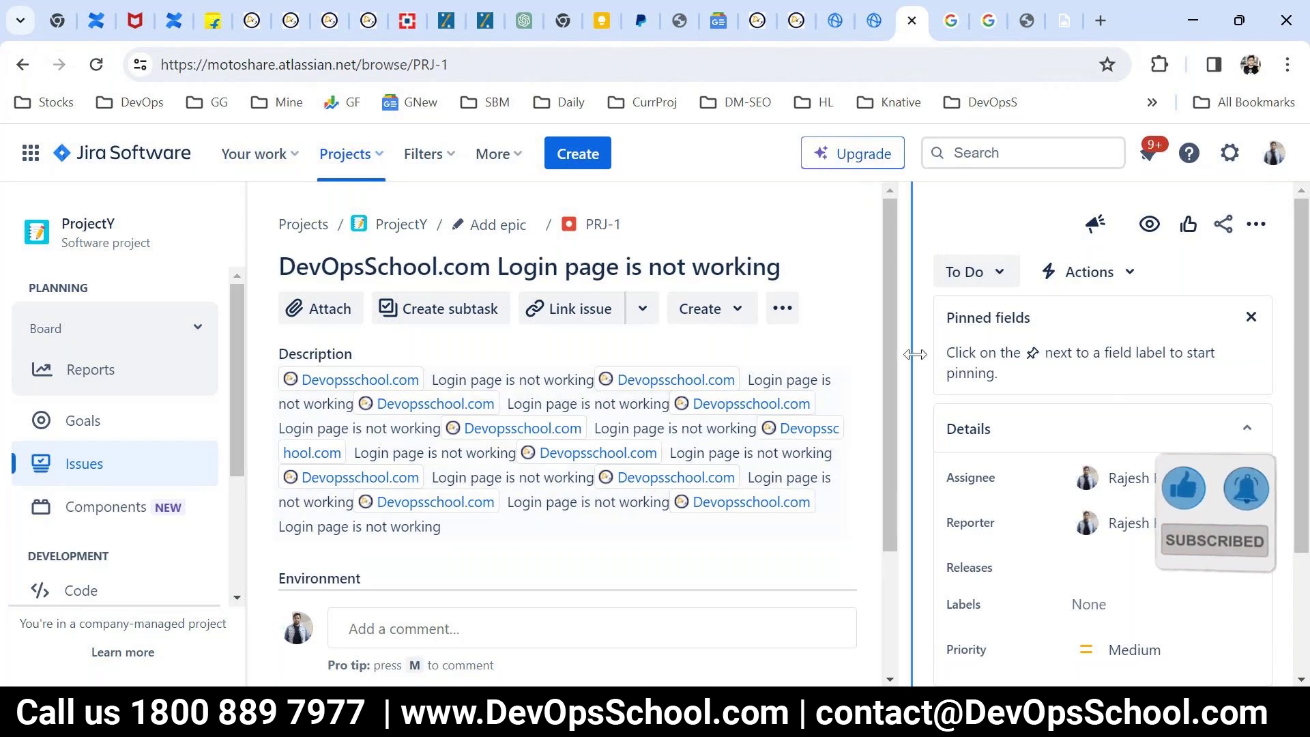
Add the comment "I am working on it" to the login page bug and save it
scroll(586, 470, down, 3)
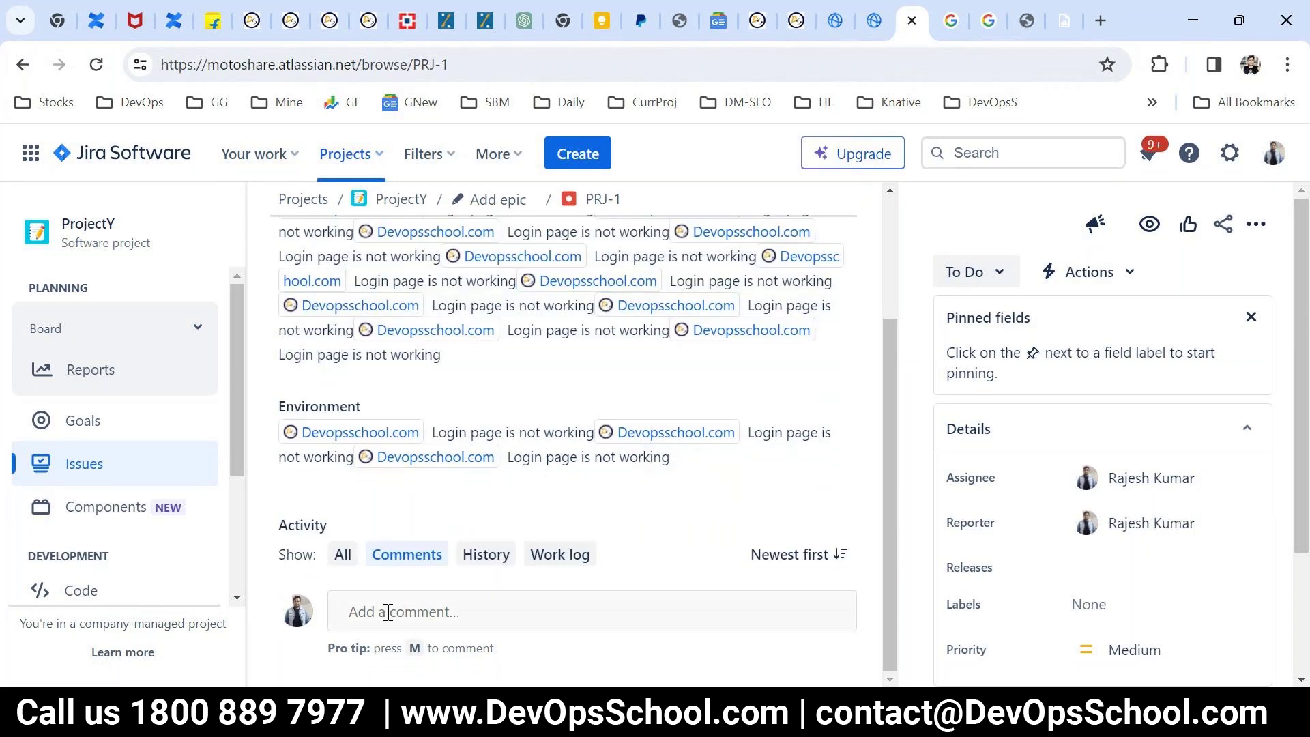
click(387, 618)
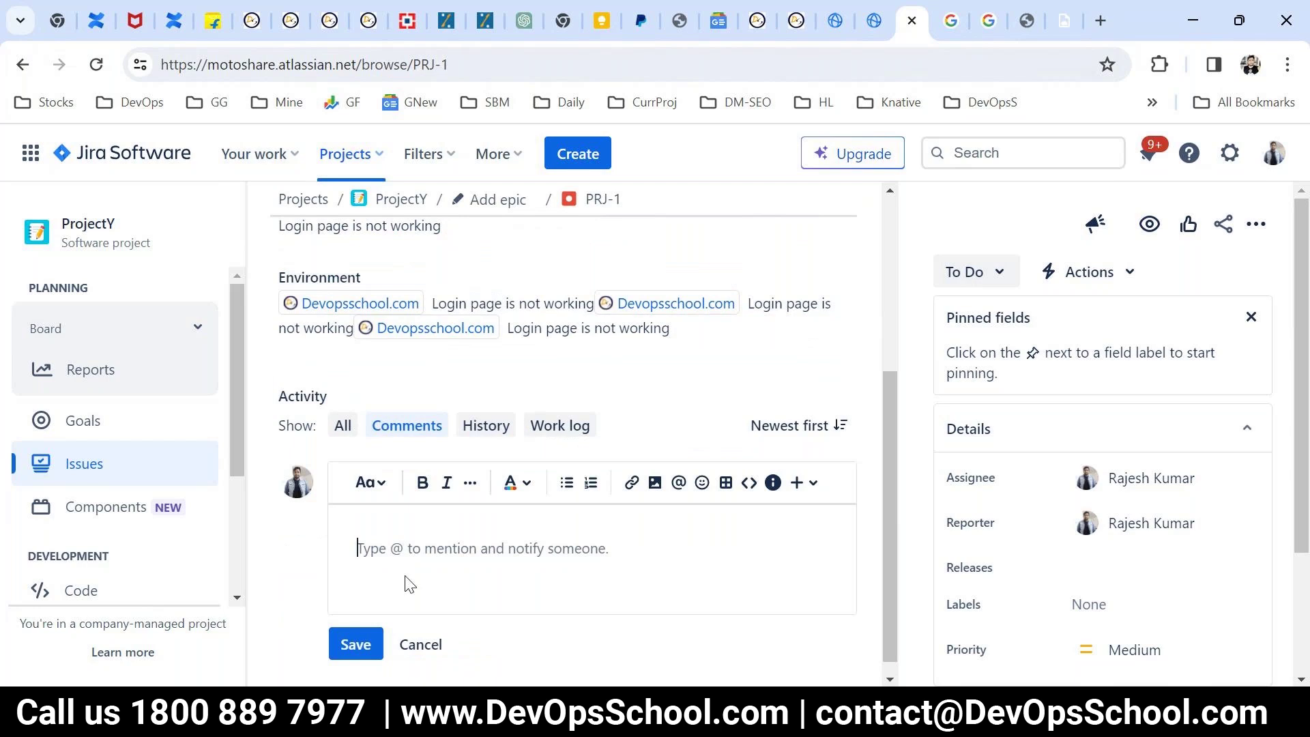
text(I am working on it)
click(346, 647)
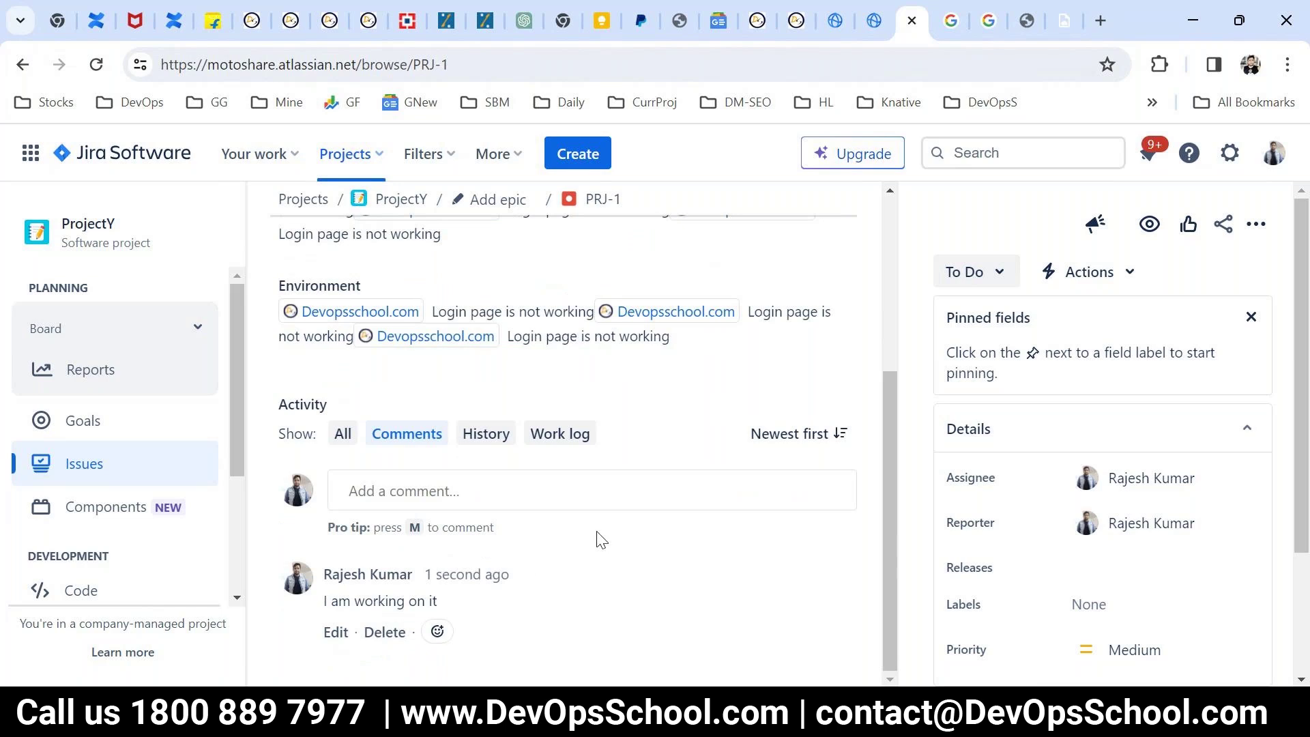
Examine the login page bug's change history, work log and description
click(480, 450)
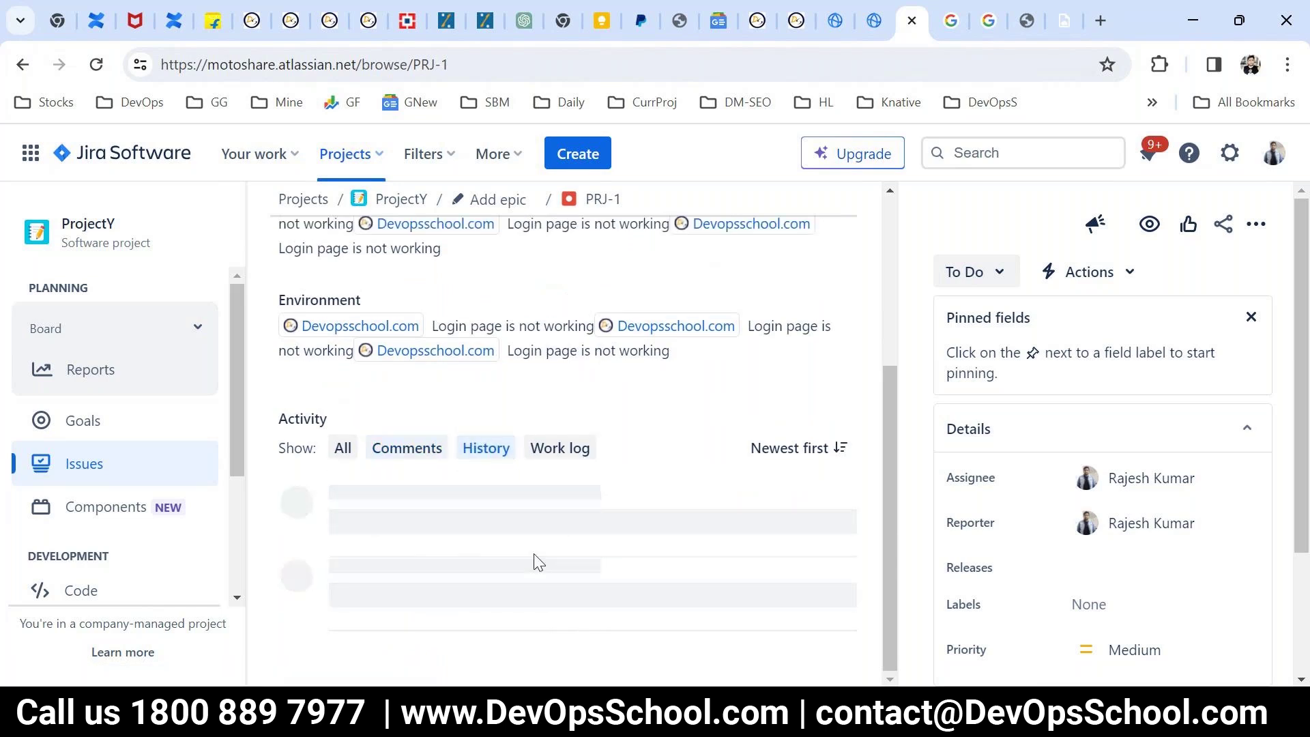
drag(471, 605, 532, 614)
scroll(543, 381, up, 1)
scroll(542, 381, up, 2)
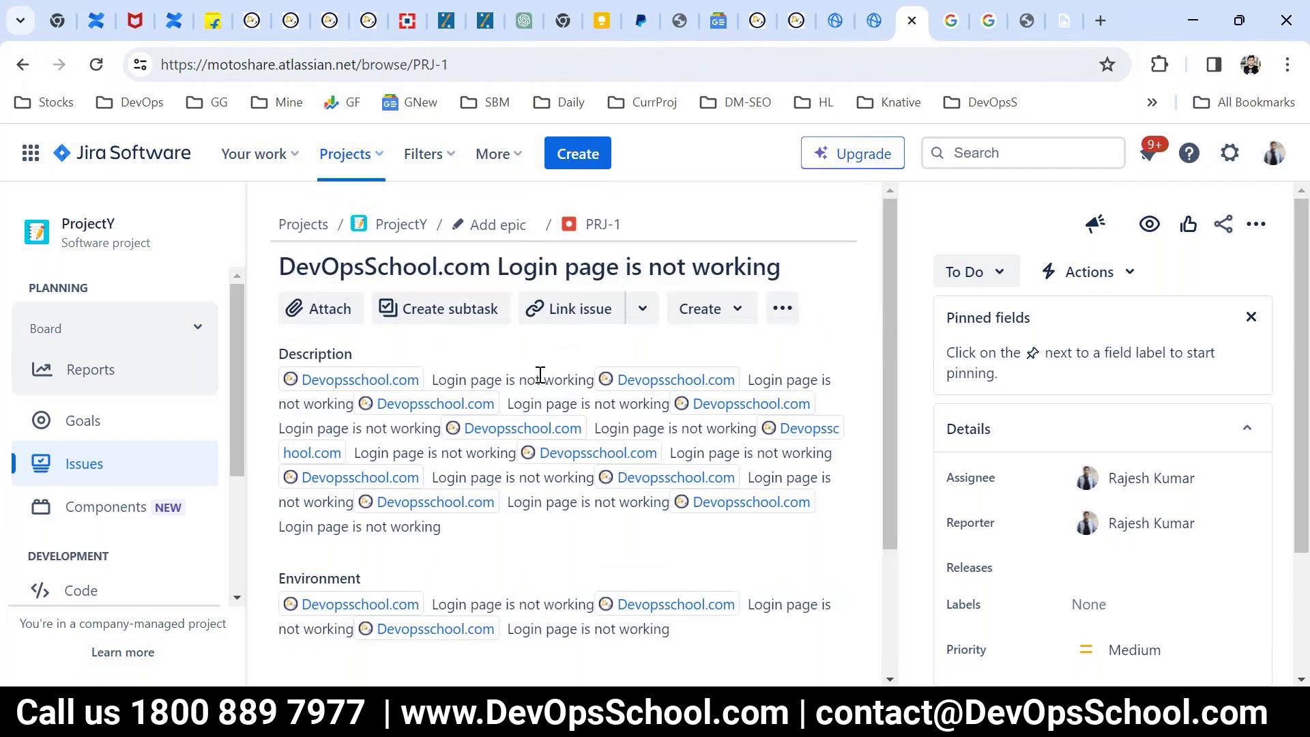
scroll(634, 426, down, 3)
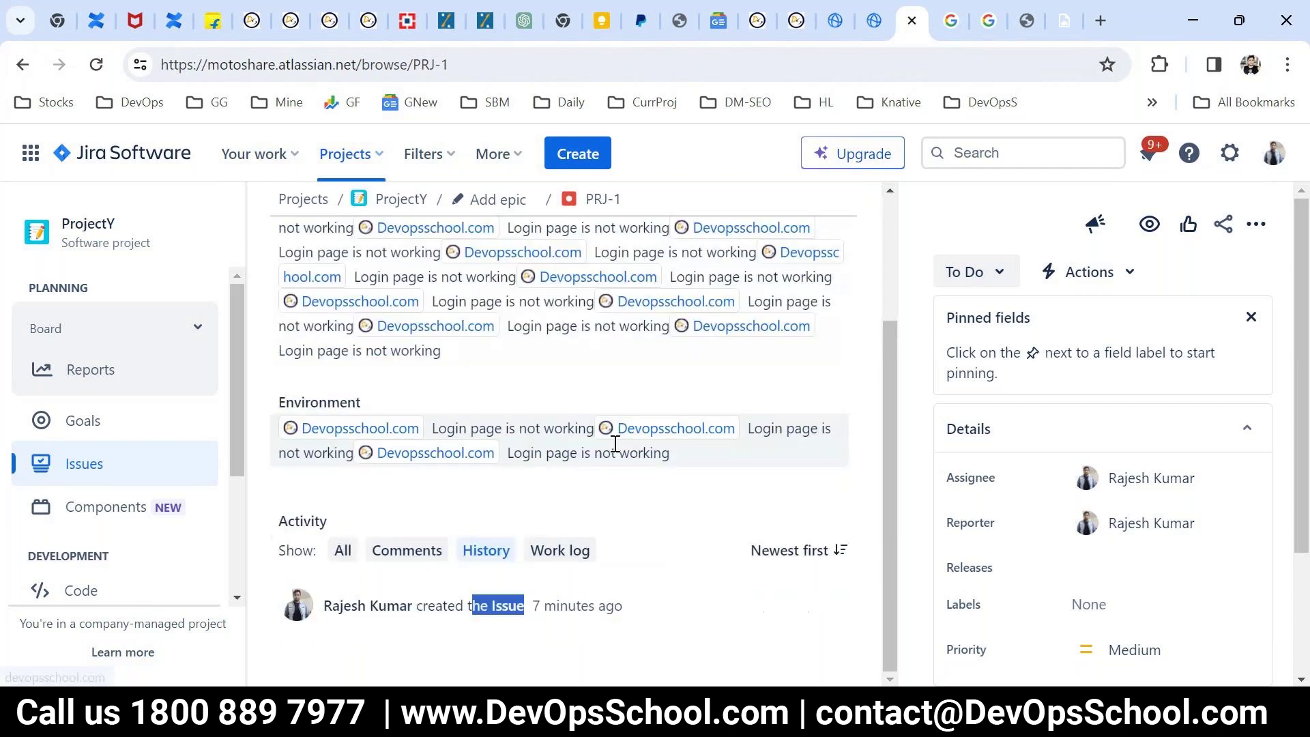
click(579, 561)
scroll(575, 564, down, 5)
scroll(573, 563, up, 8)
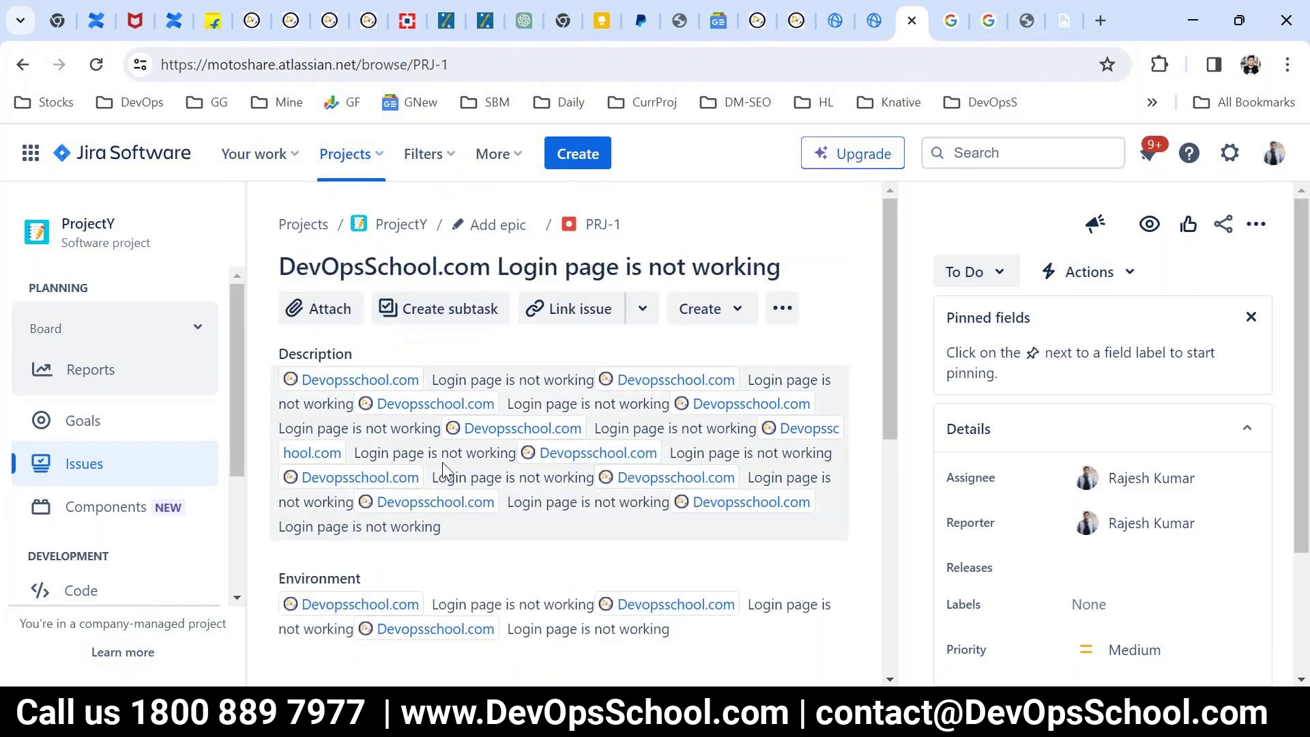
Create two subtasks under the login page bug, named "Troubleshootng" and "Document"
click(442, 315)
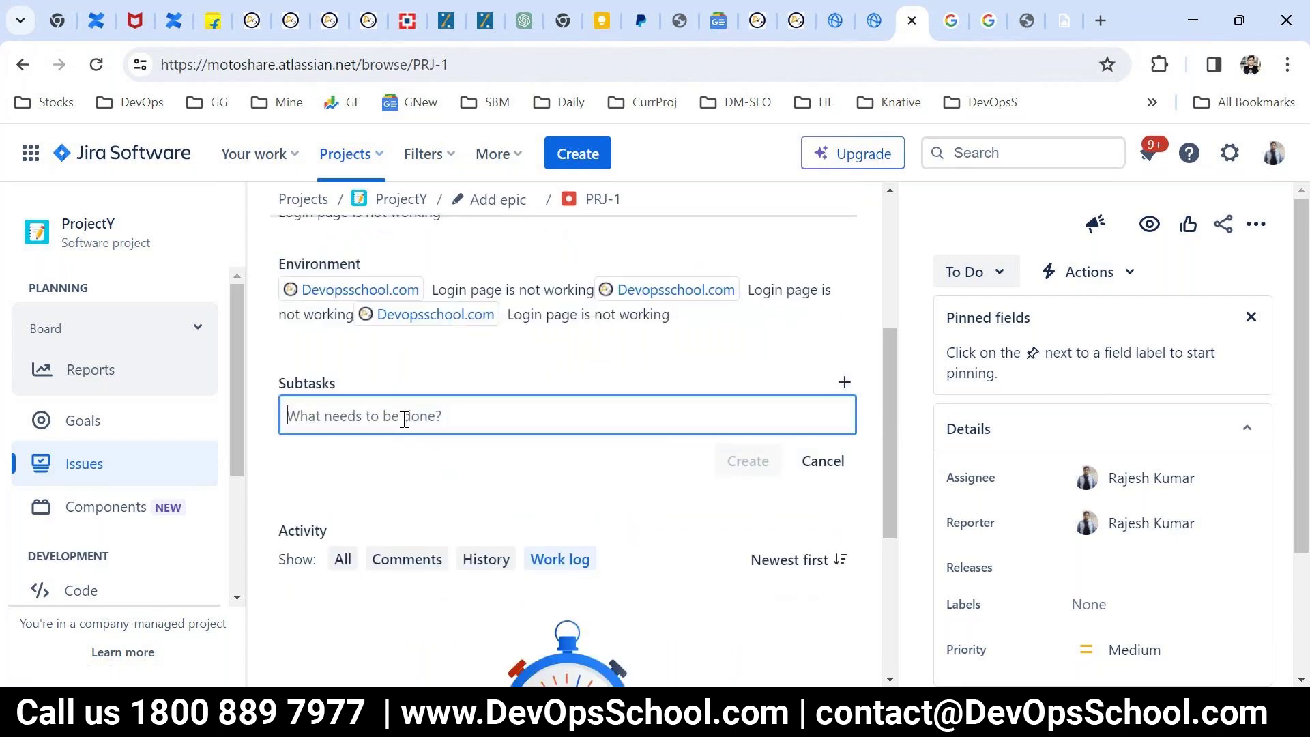
text(Trou)
text(ble)
text(shi)
key(BackSpace)
text(ott)
key(BackSpace)
key(BackSpace)
text(otng)
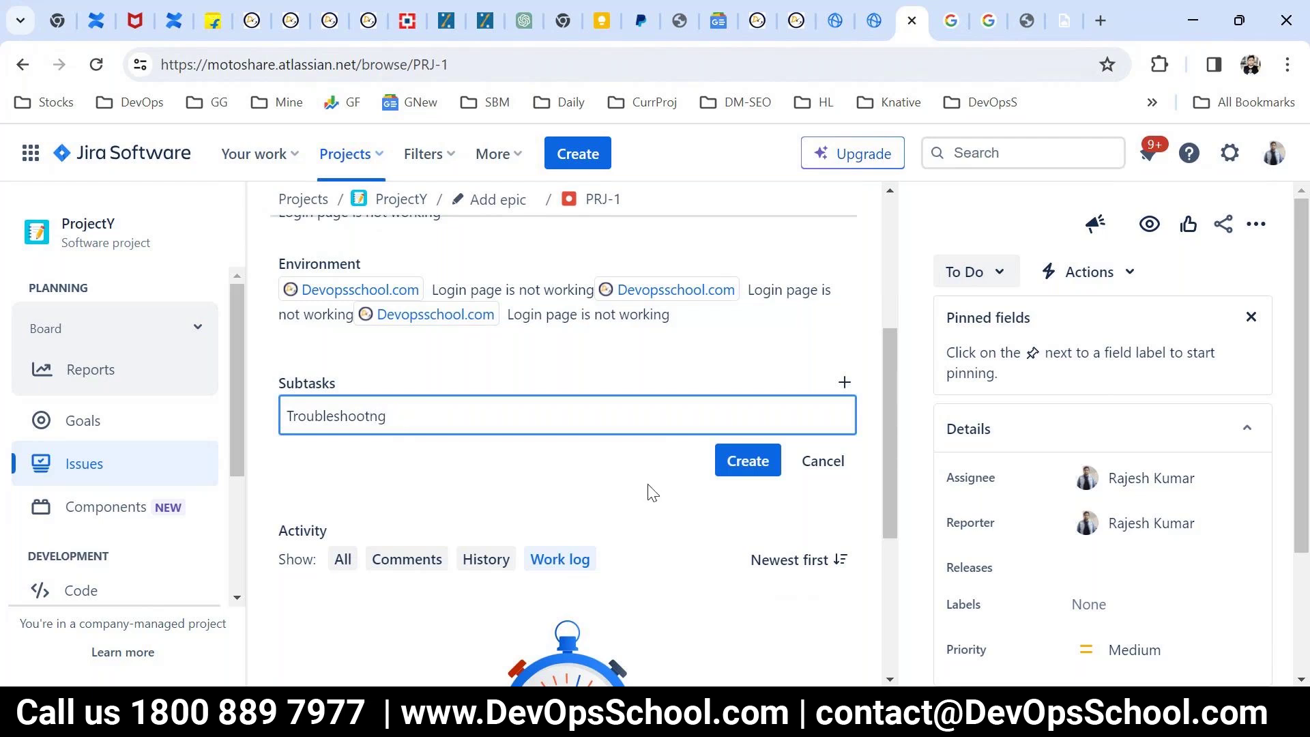
click(726, 459)
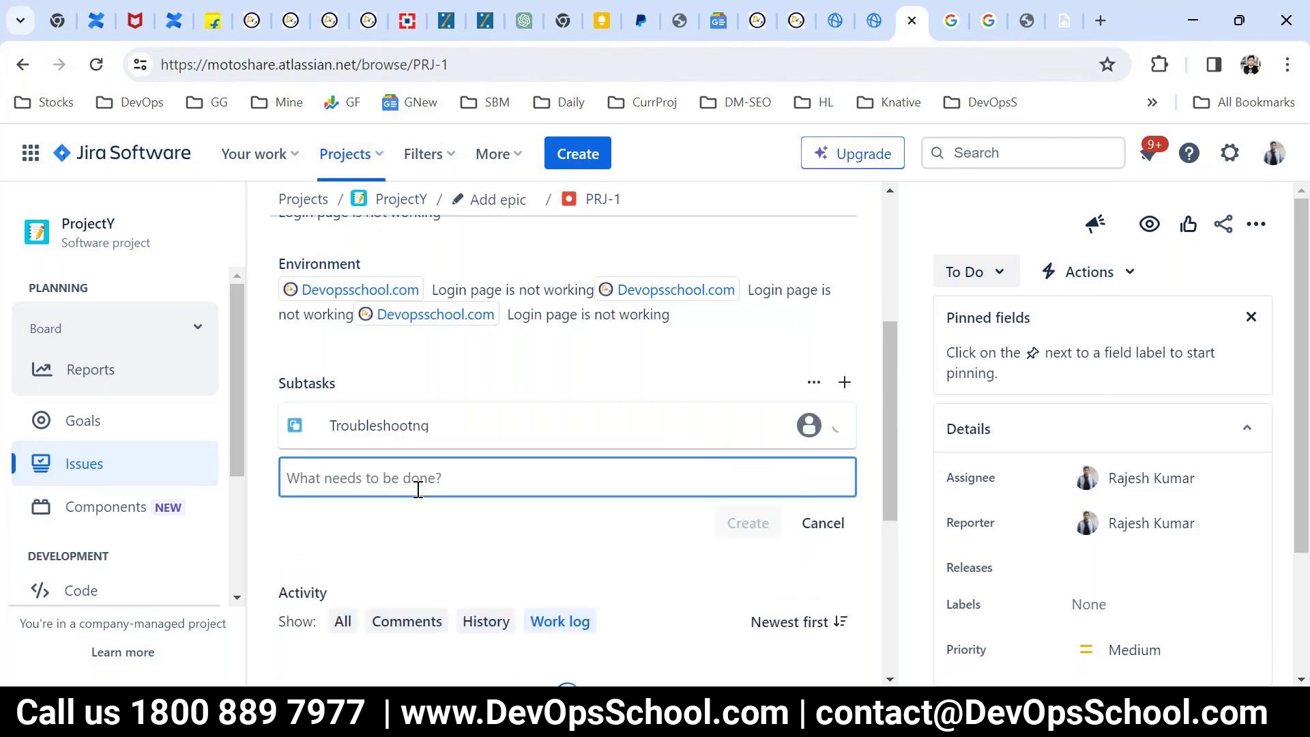
text(Document)
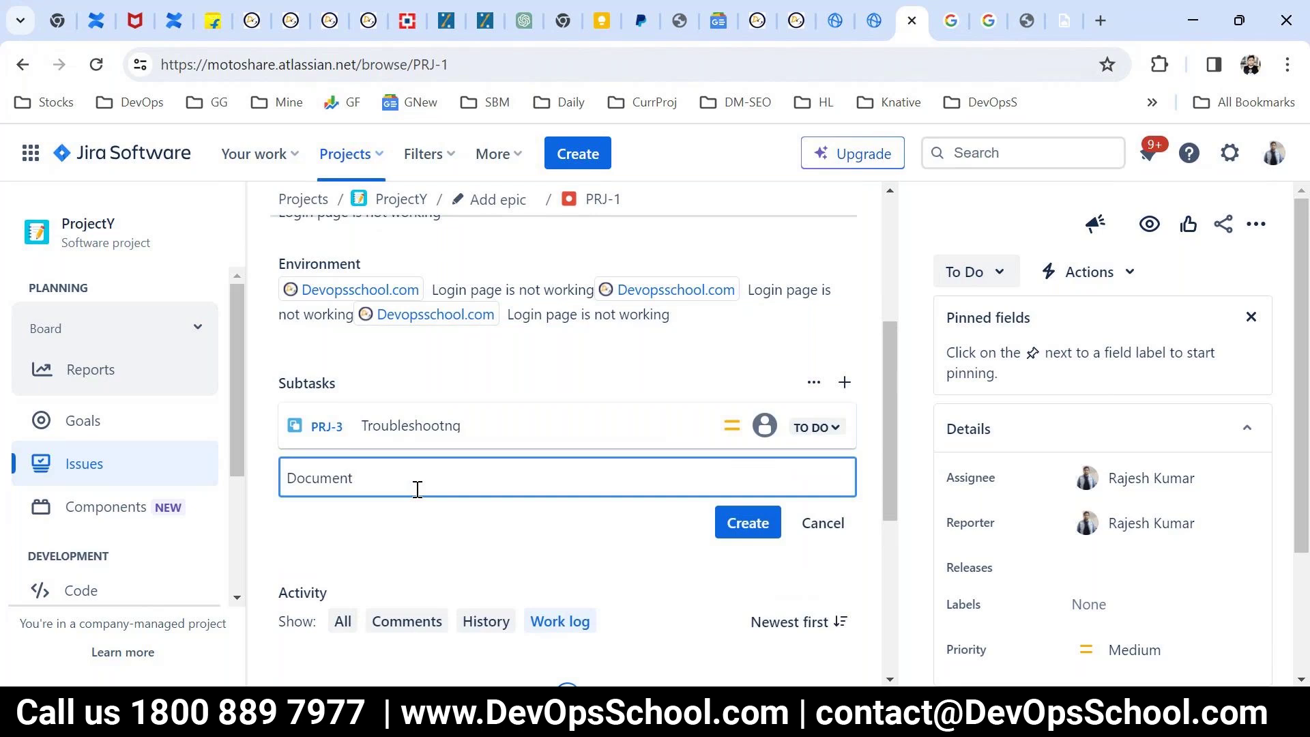
click(740, 522)
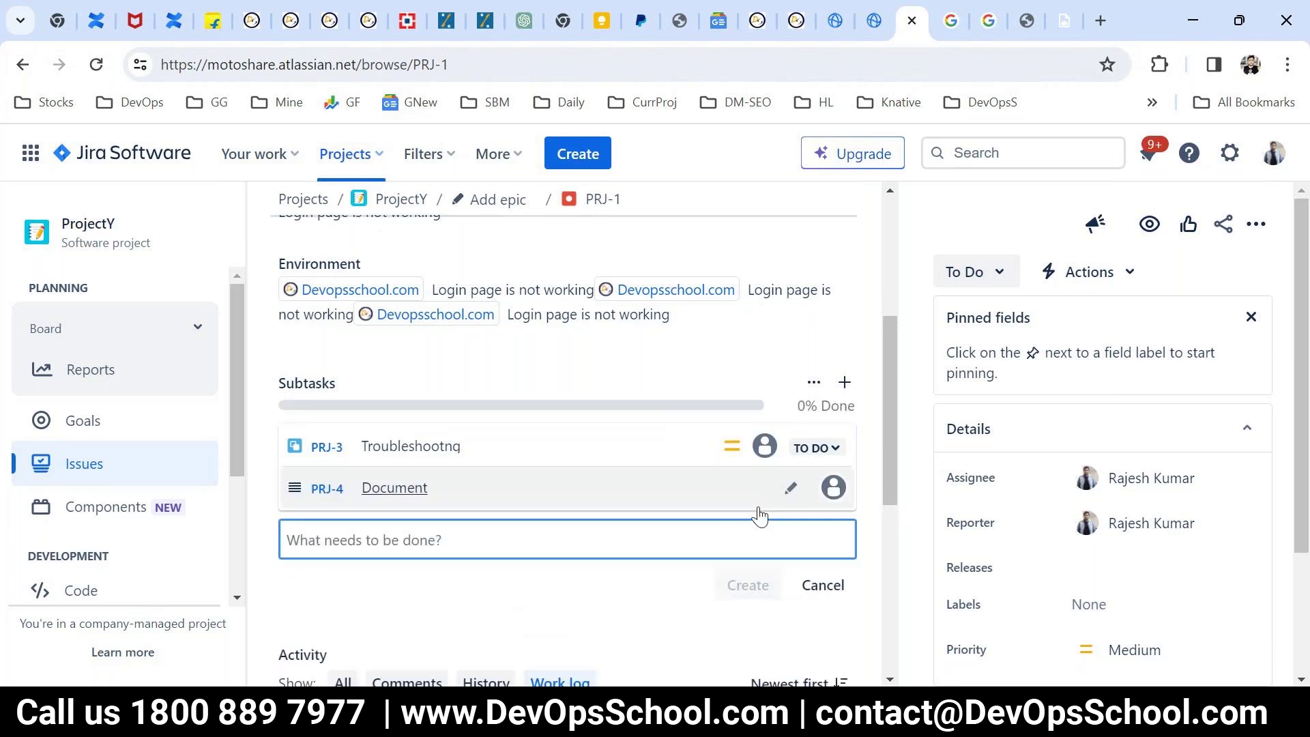
click(831, 493)
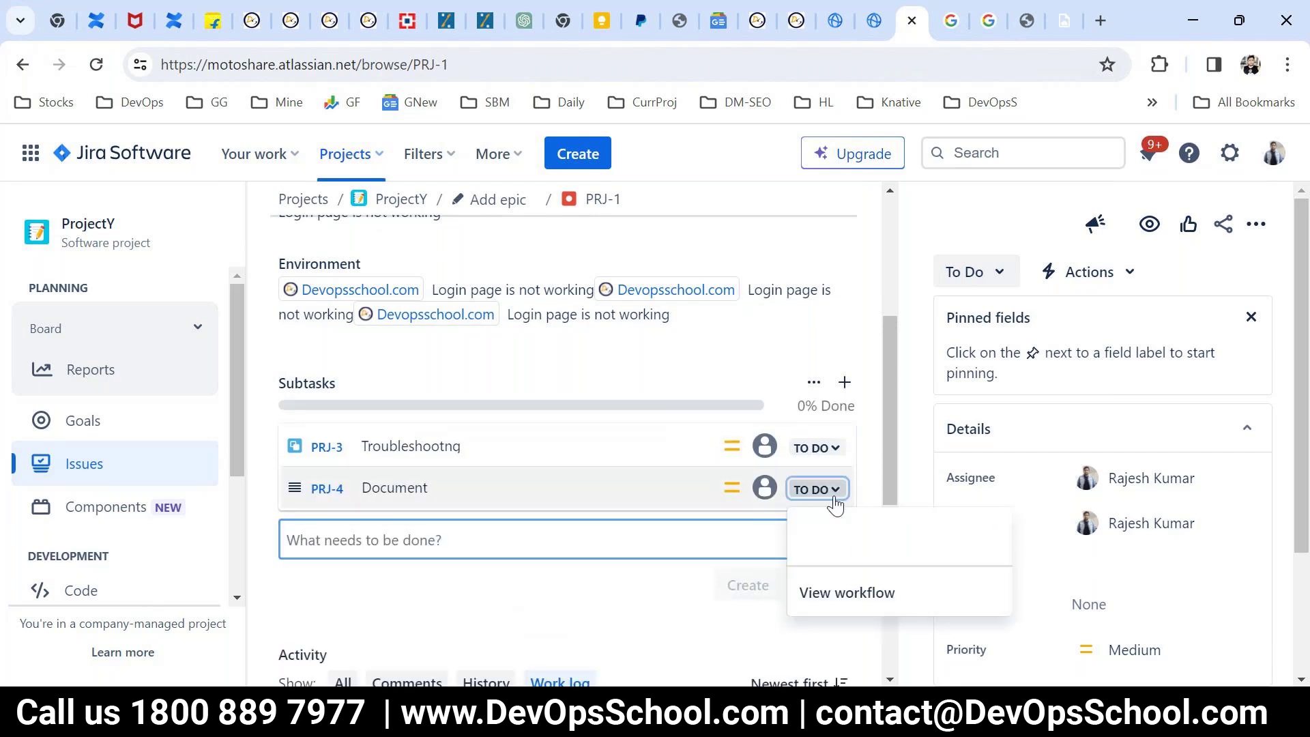
click(813, 458)
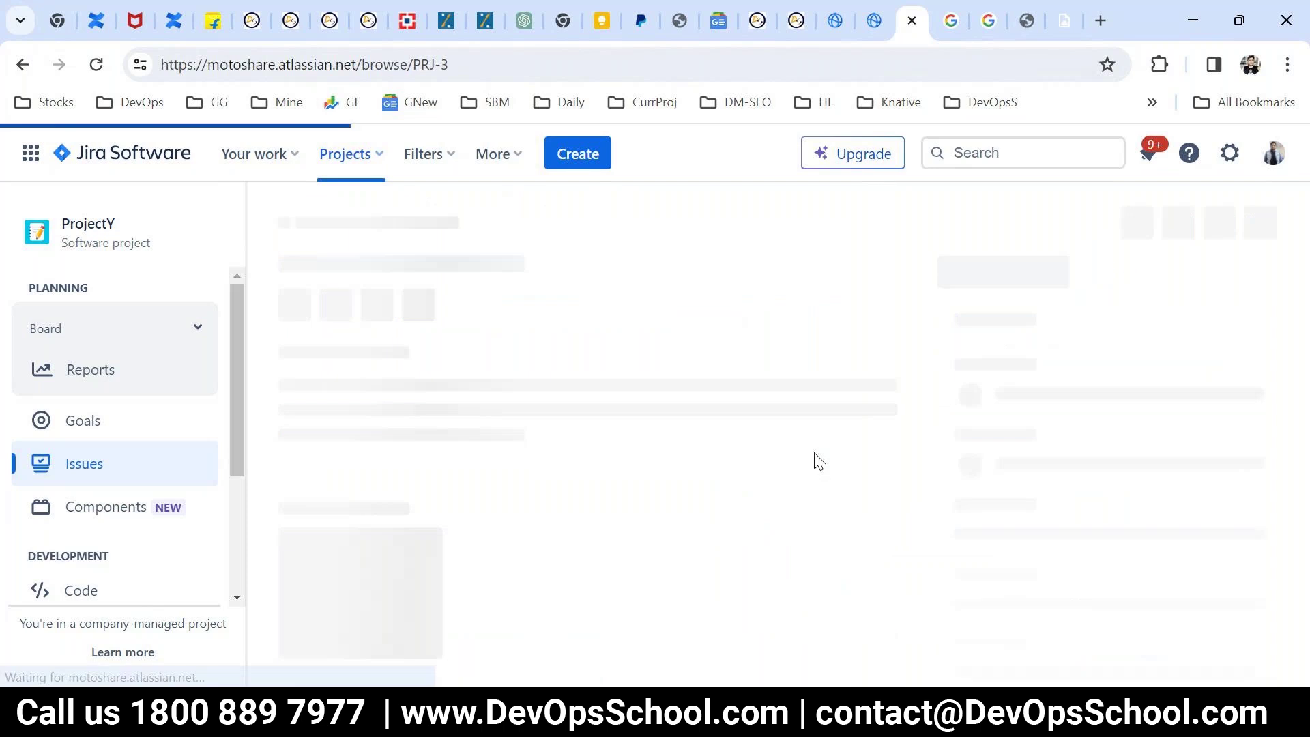
click(22, 64)
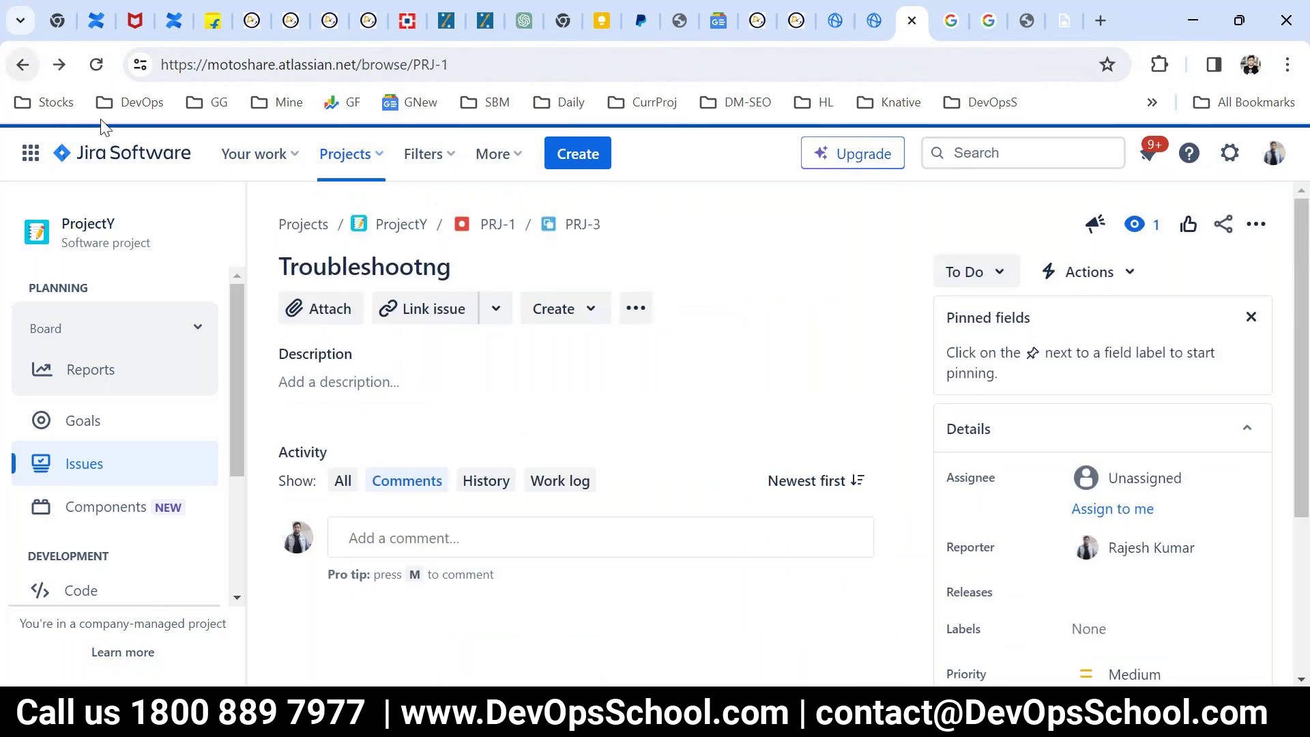
Examine the login page bug's description and the options for creating Confluence content from it
scroll(702, 567, down, 5)
scroll(709, 563, up, 5)
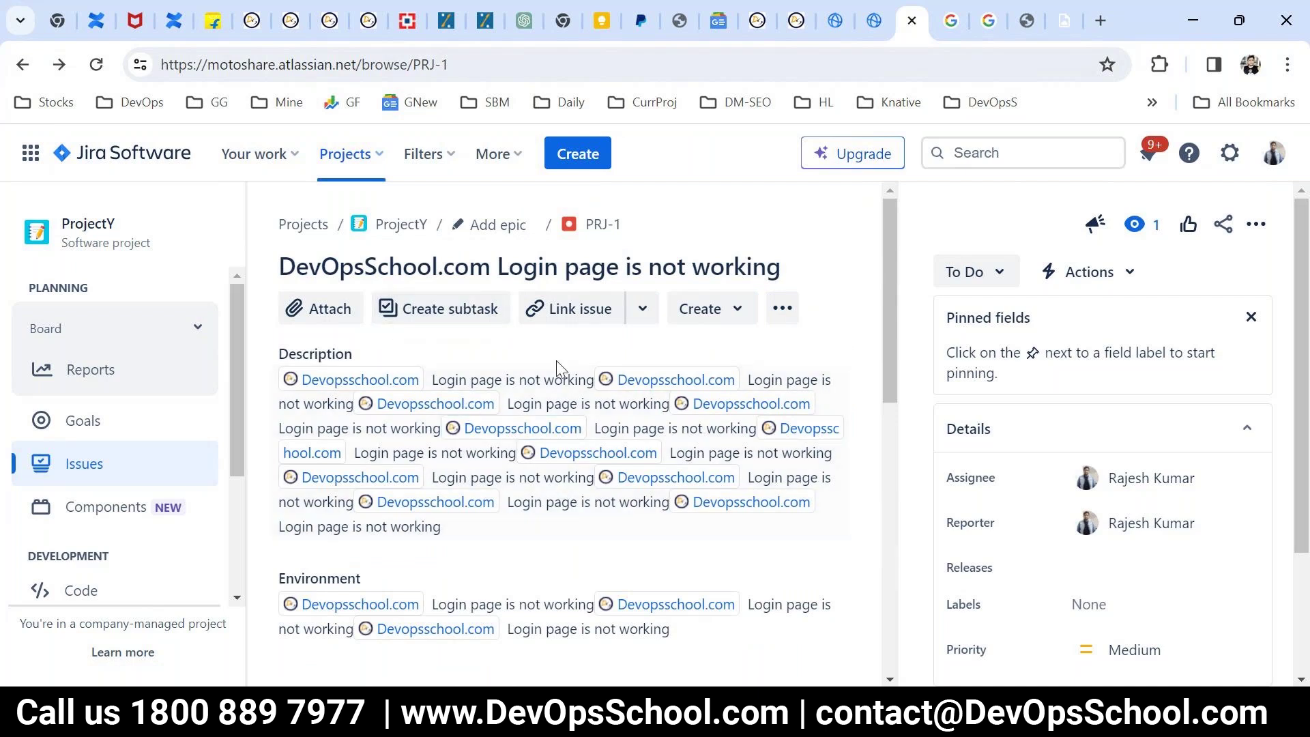
mouse_move(580, 450)
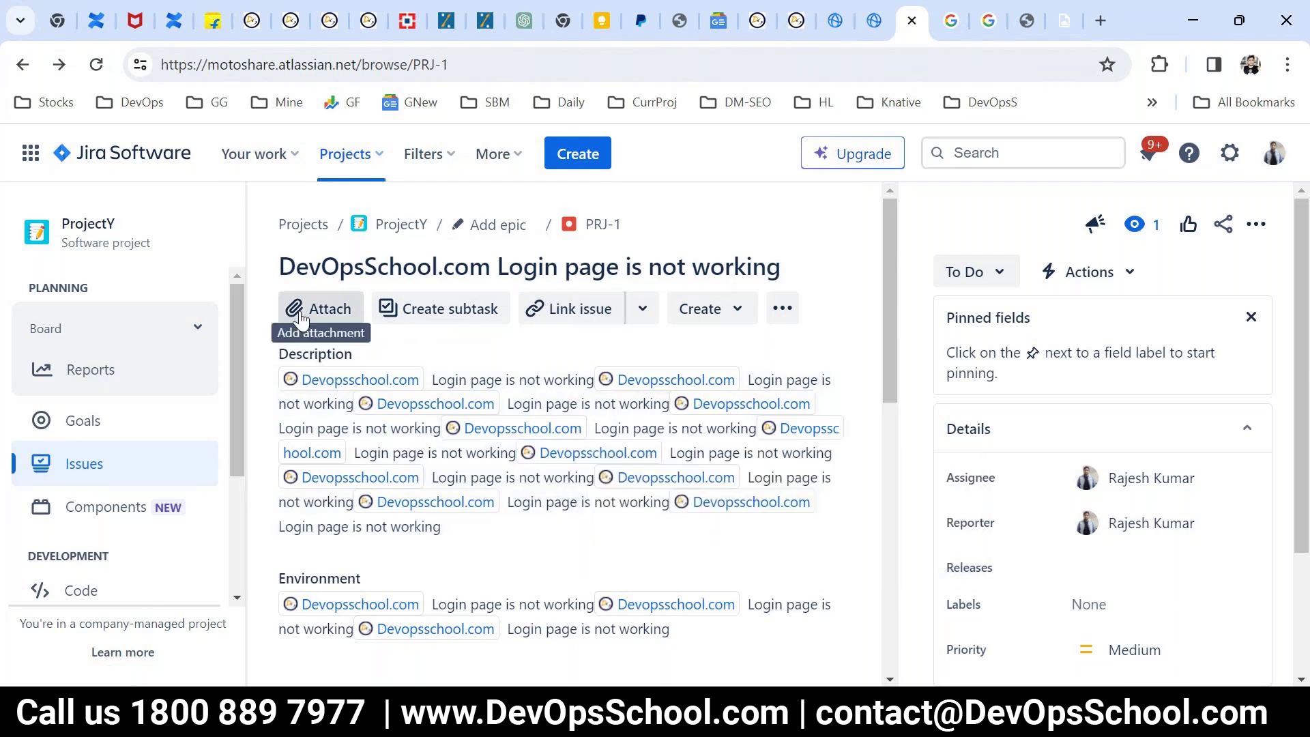
click(737, 307)
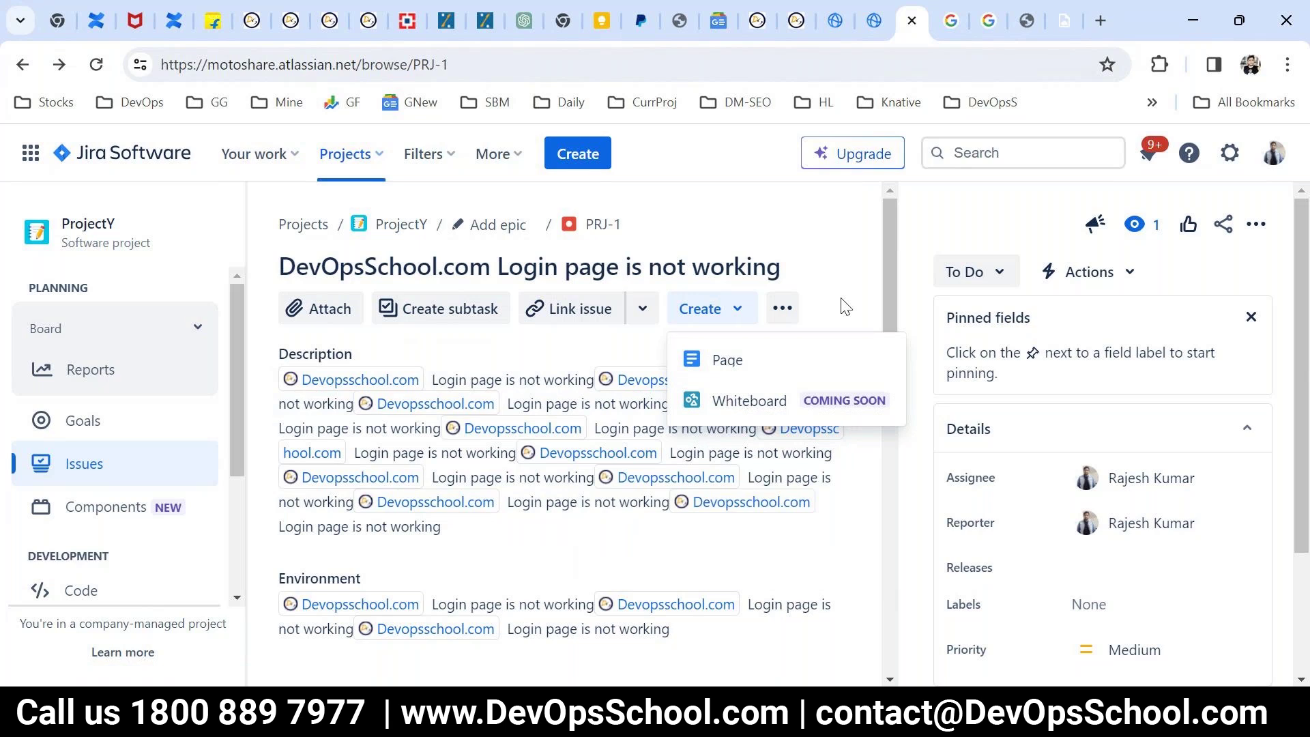
key(Escape)
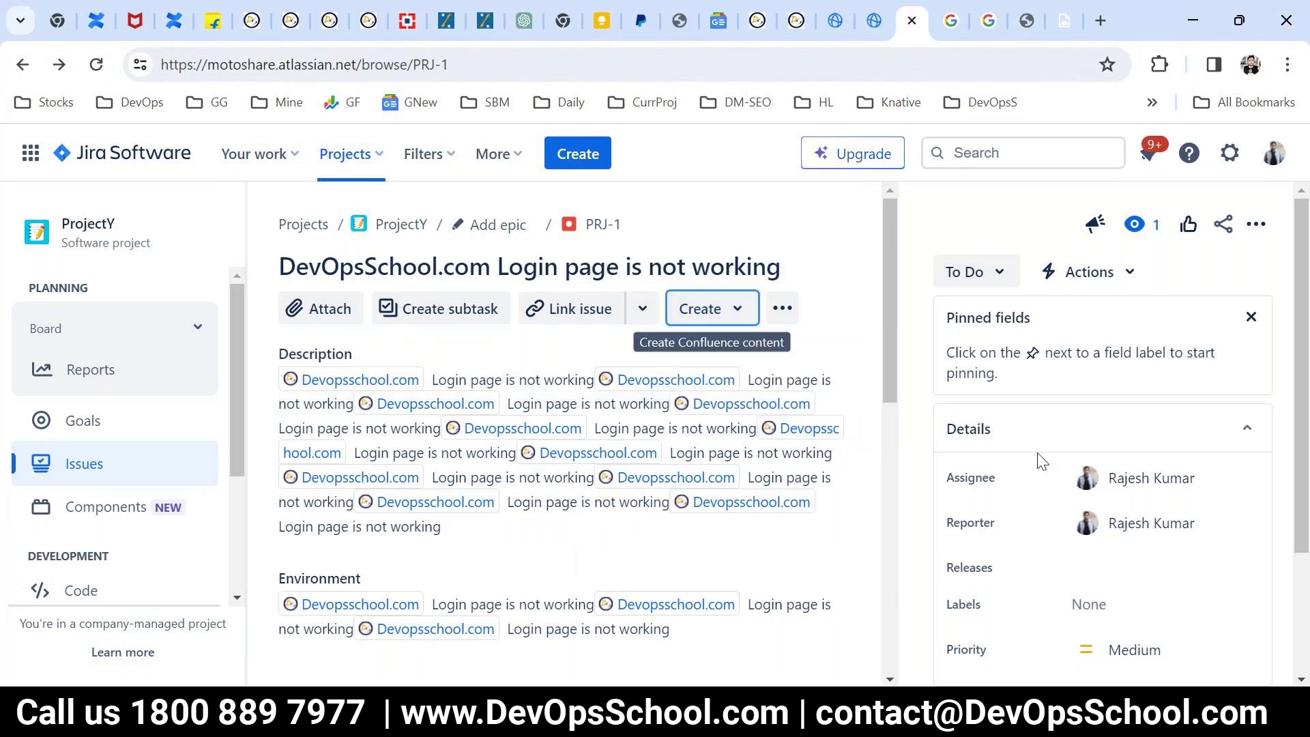
Examine the login page bug's detail fields and its automation actions
scroll(1042, 462, down, 3)
scroll(1044, 462, up, 2)
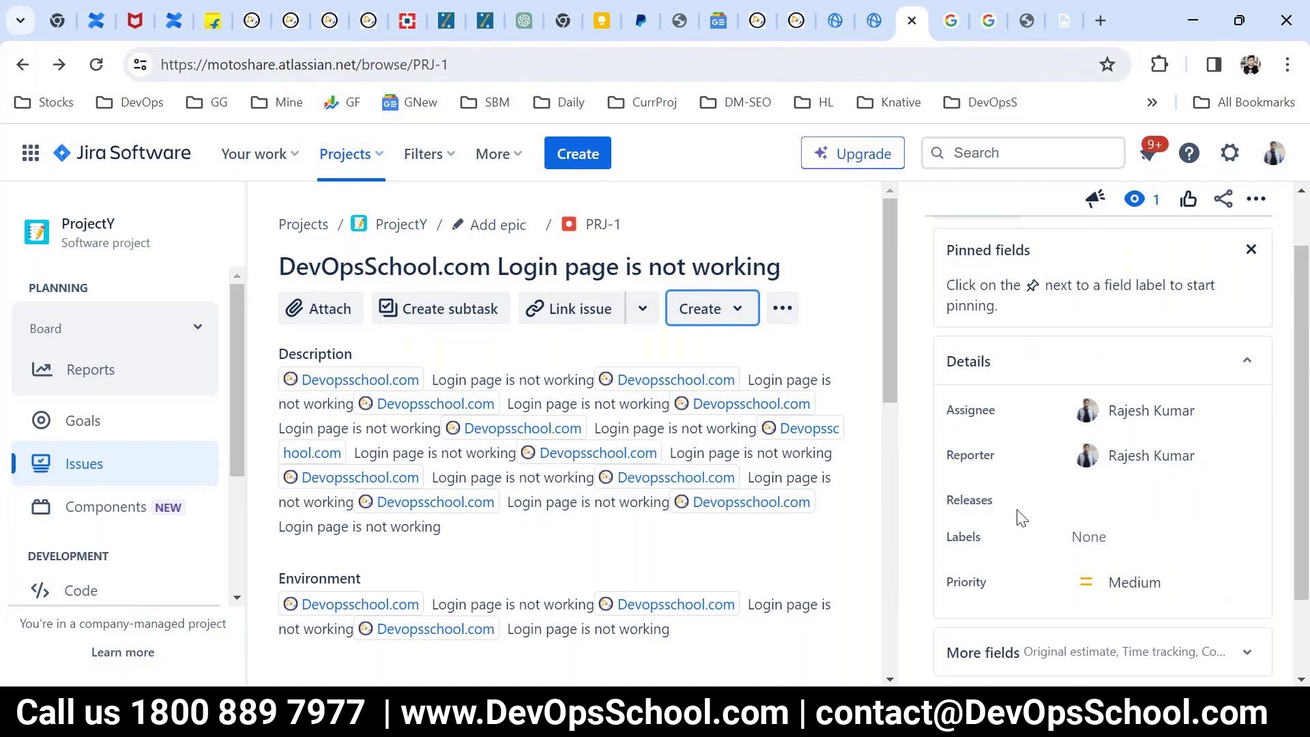
scroll(1088, 522, down, 2)
scroll(1126, 556, up, 3)
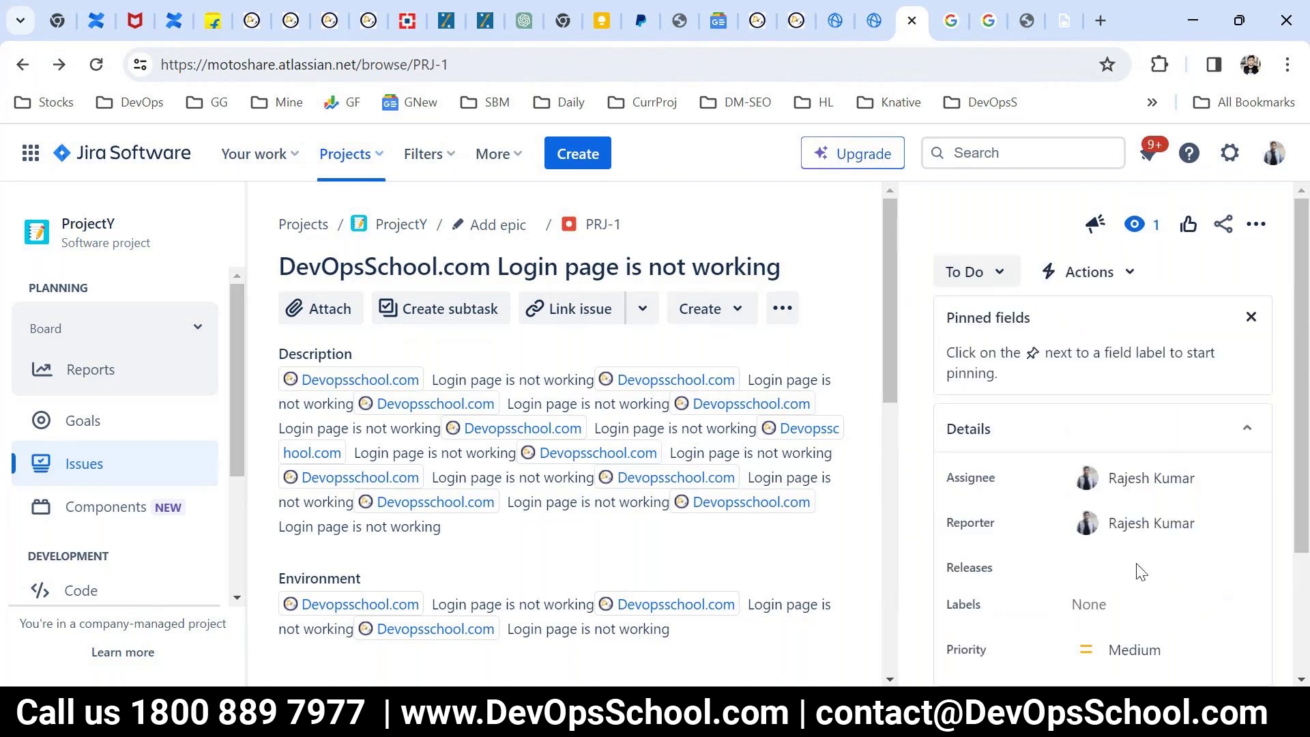
scroll(1141, 572, down, 3)
scroll(1153, 587, up, 3)
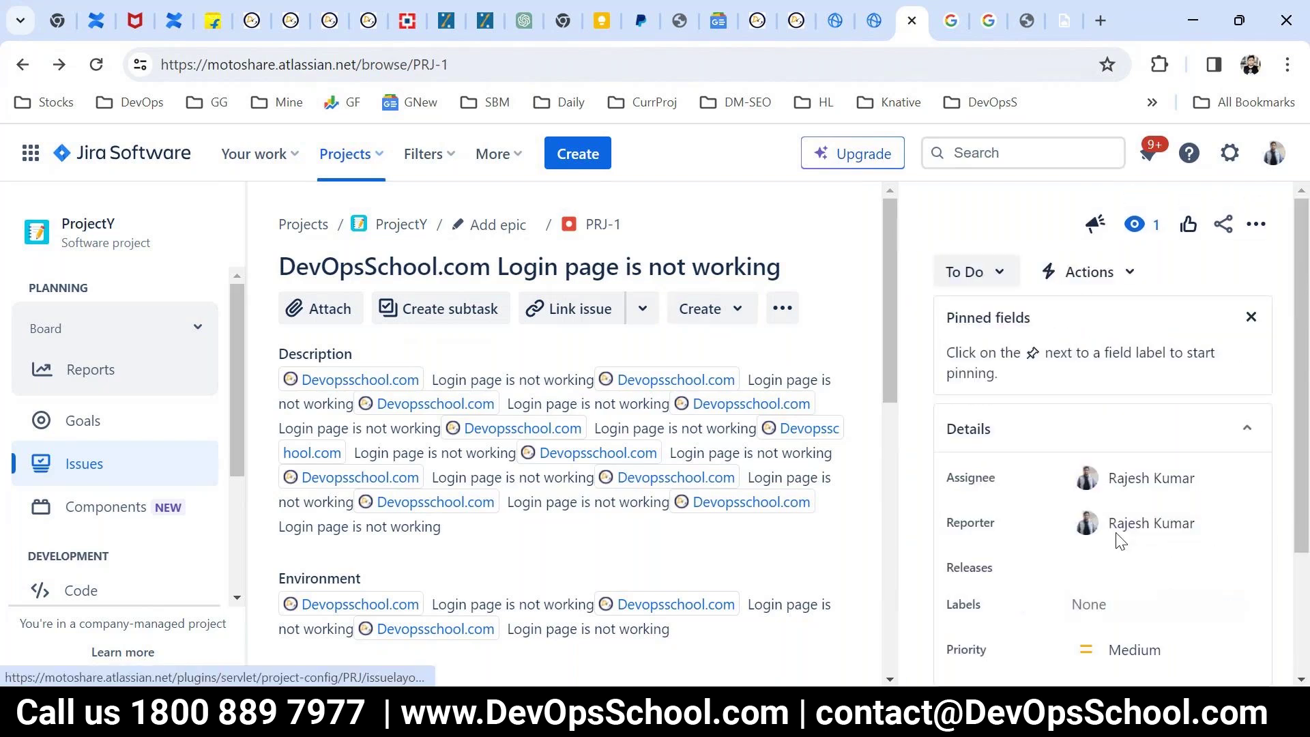
click(1090, 274)
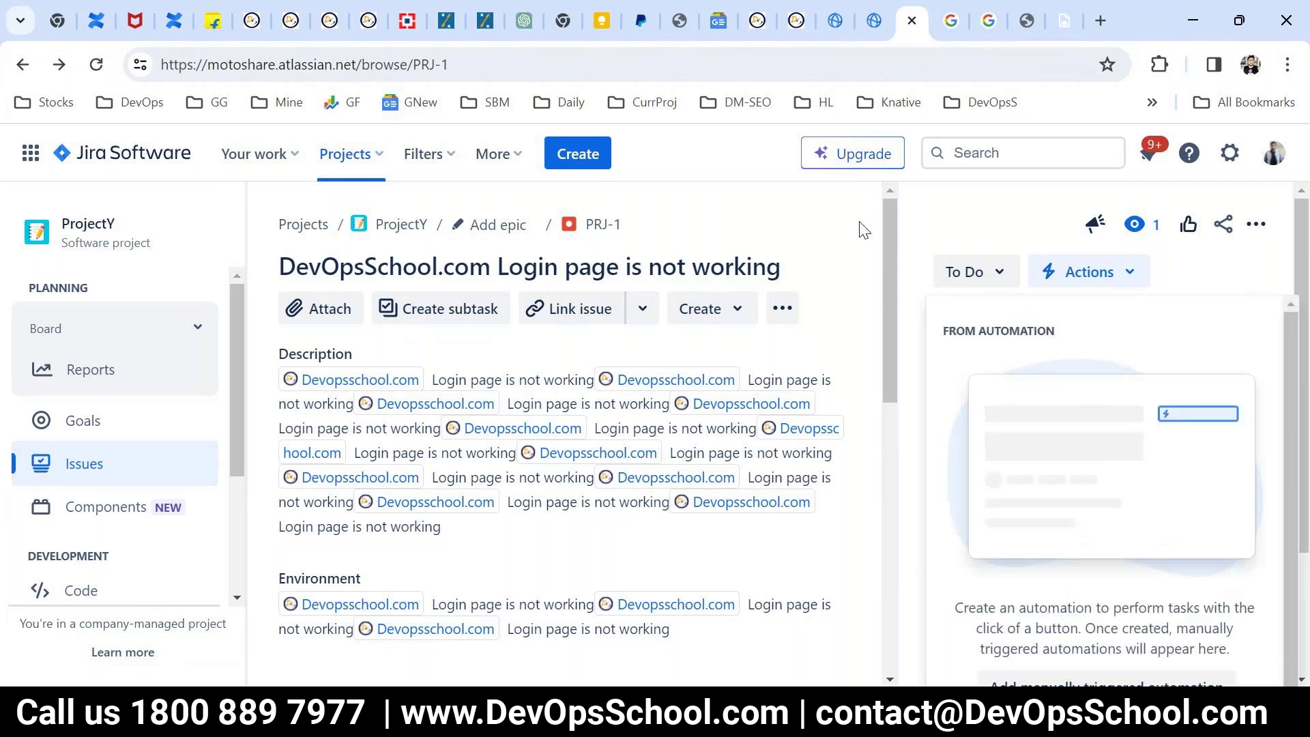
click(867, 365)
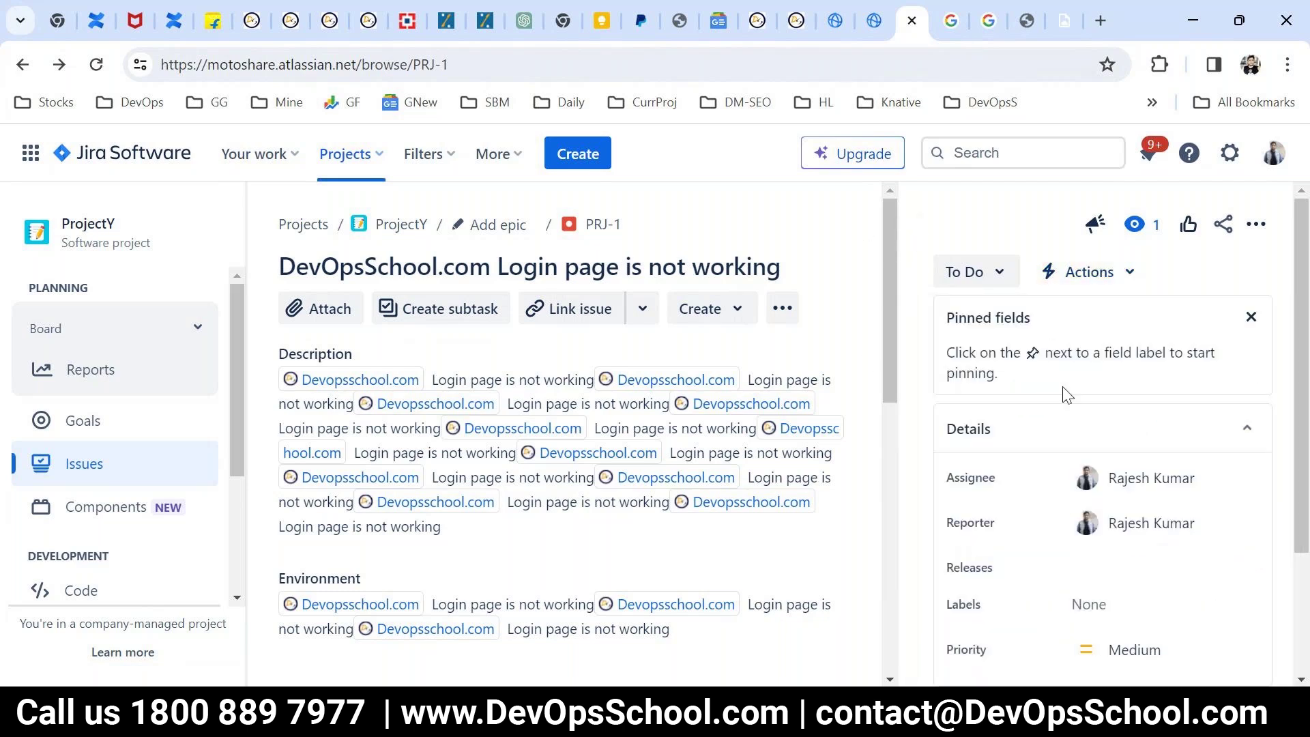
Set the login page bug's status to In Progress and check the status change in its history
click(983, 276)
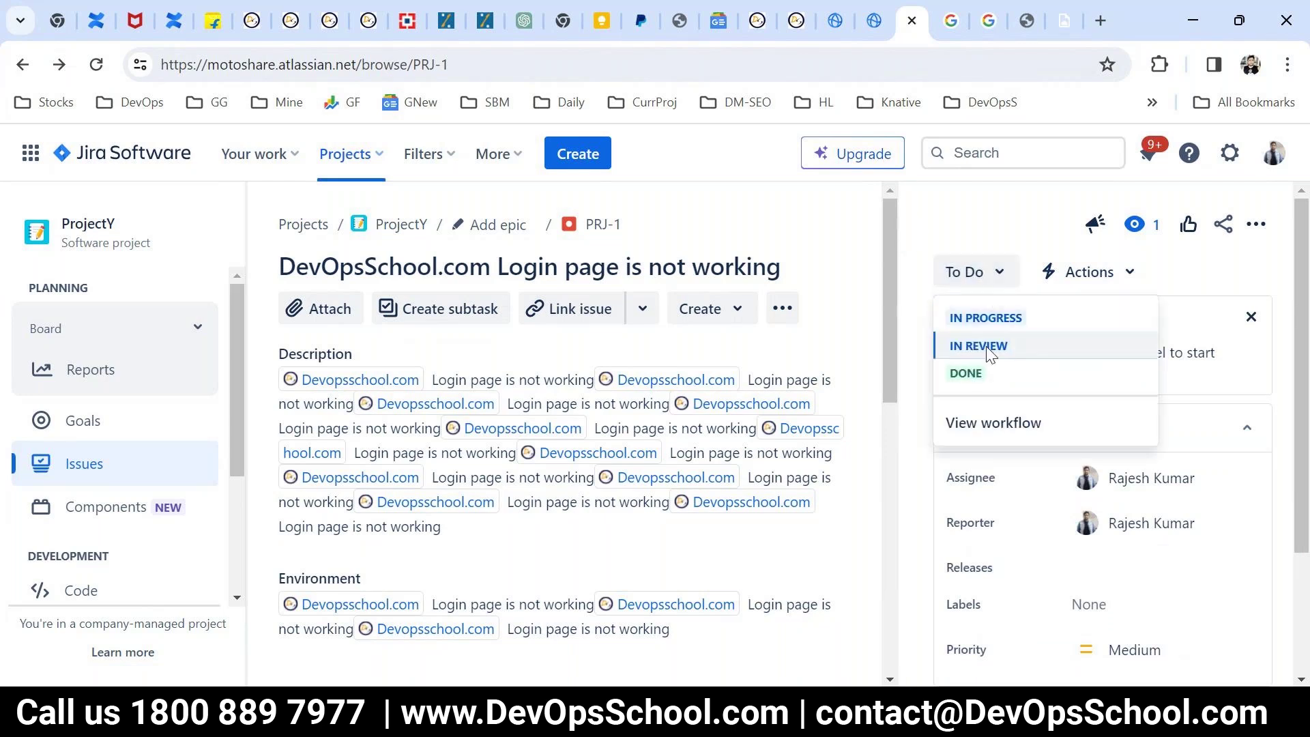
click(977, 318)
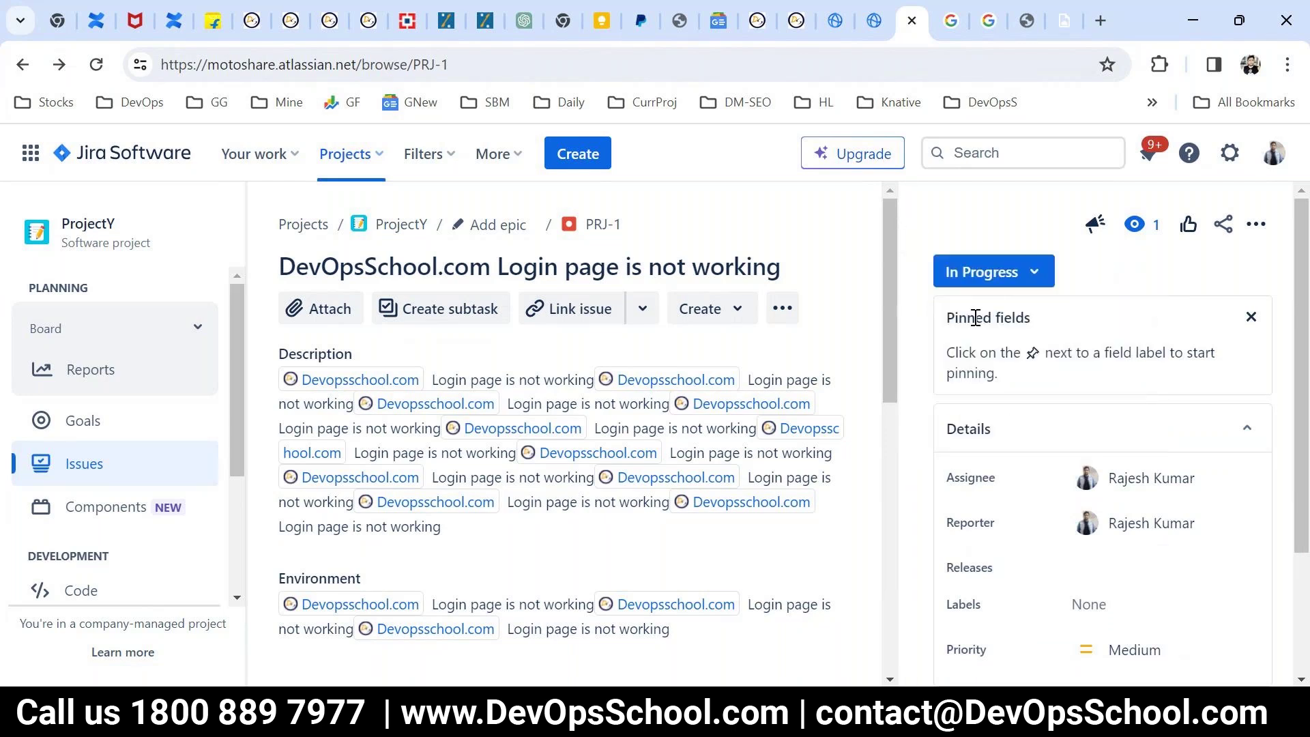
scroll(444, 539, down, 8)
scroll(453, 511, up, 4)
scroll(453, 511, down, 6)
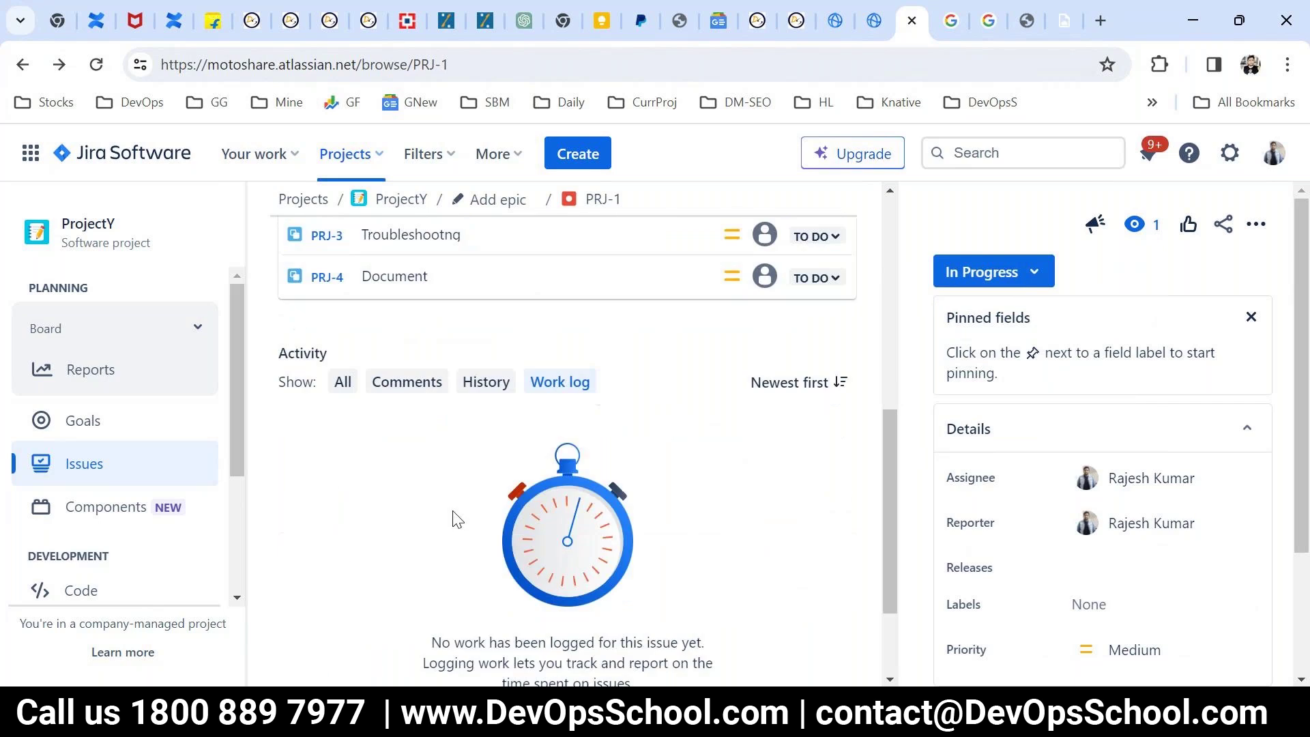
click(468, 240)
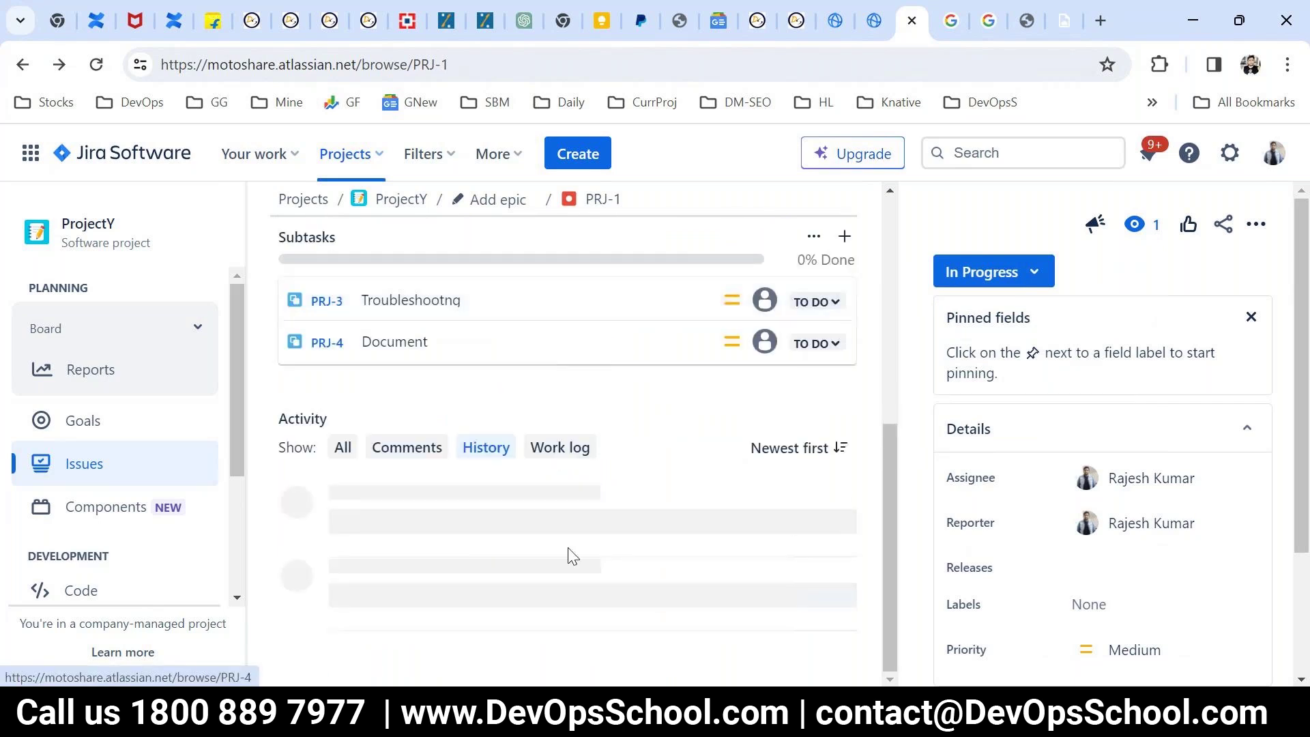
drag(423, 609, 482, 608)
drag(438, 517, 504, 551)
double_click(503, 552)
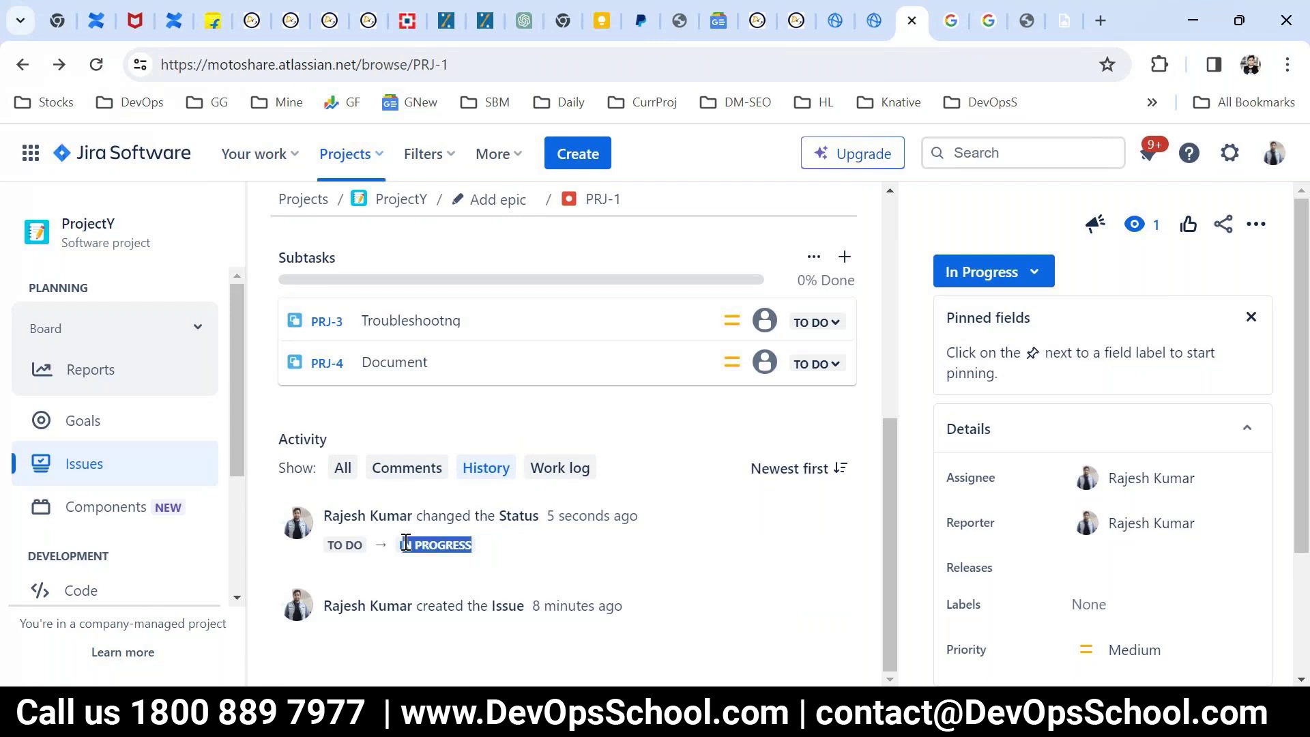
Set the login page bug's status to Done
click(998, 272)
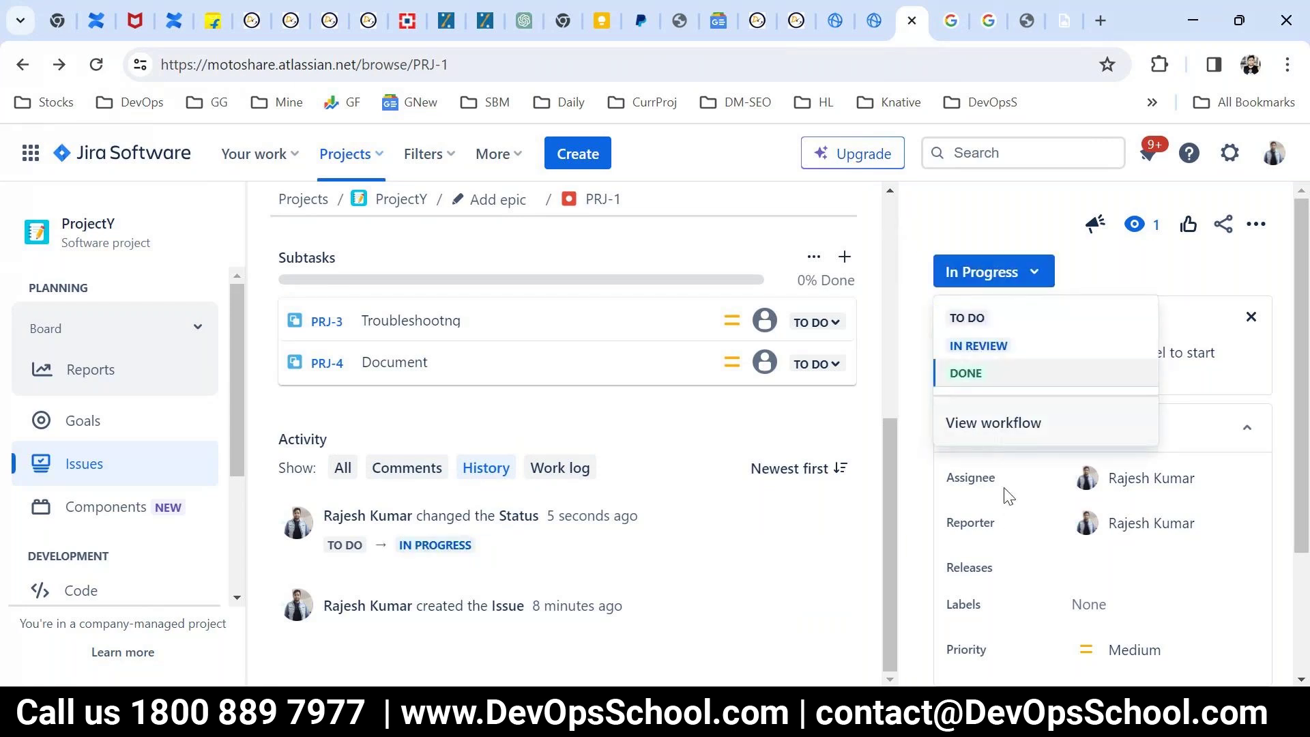
click(978, 382)
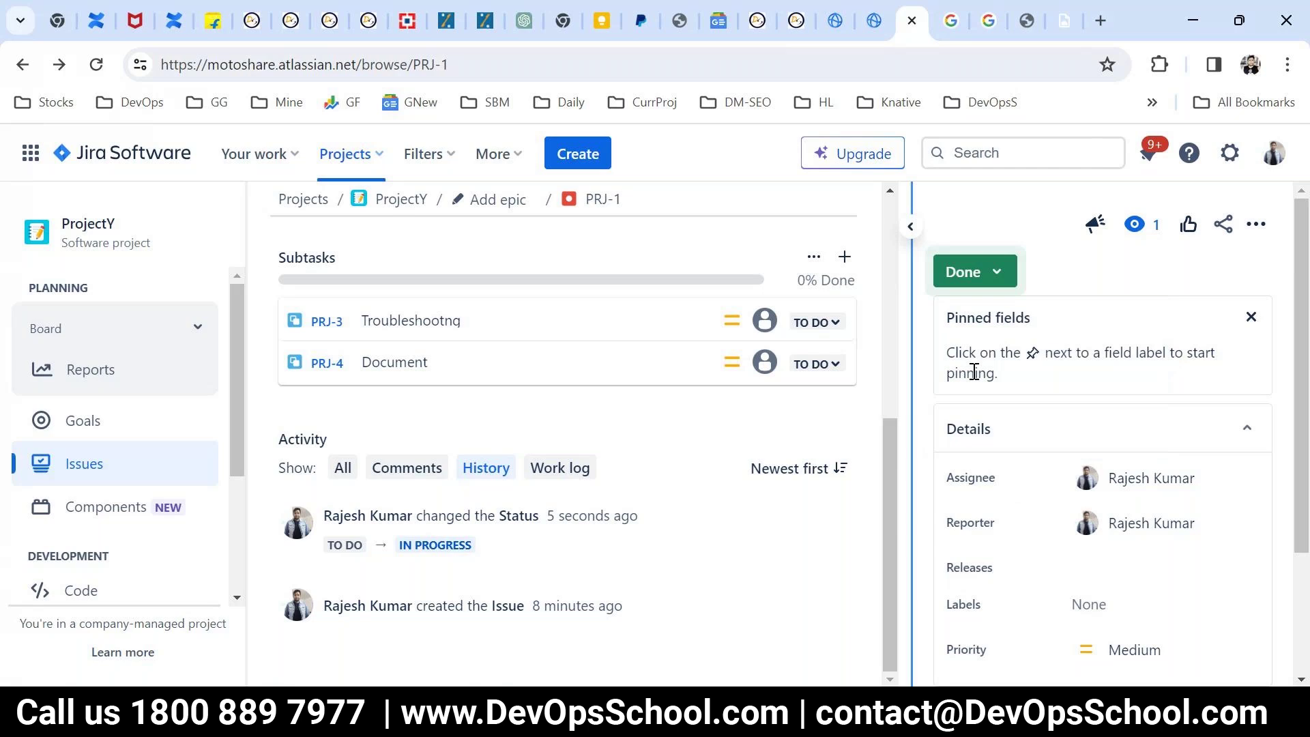
click(974, 273)
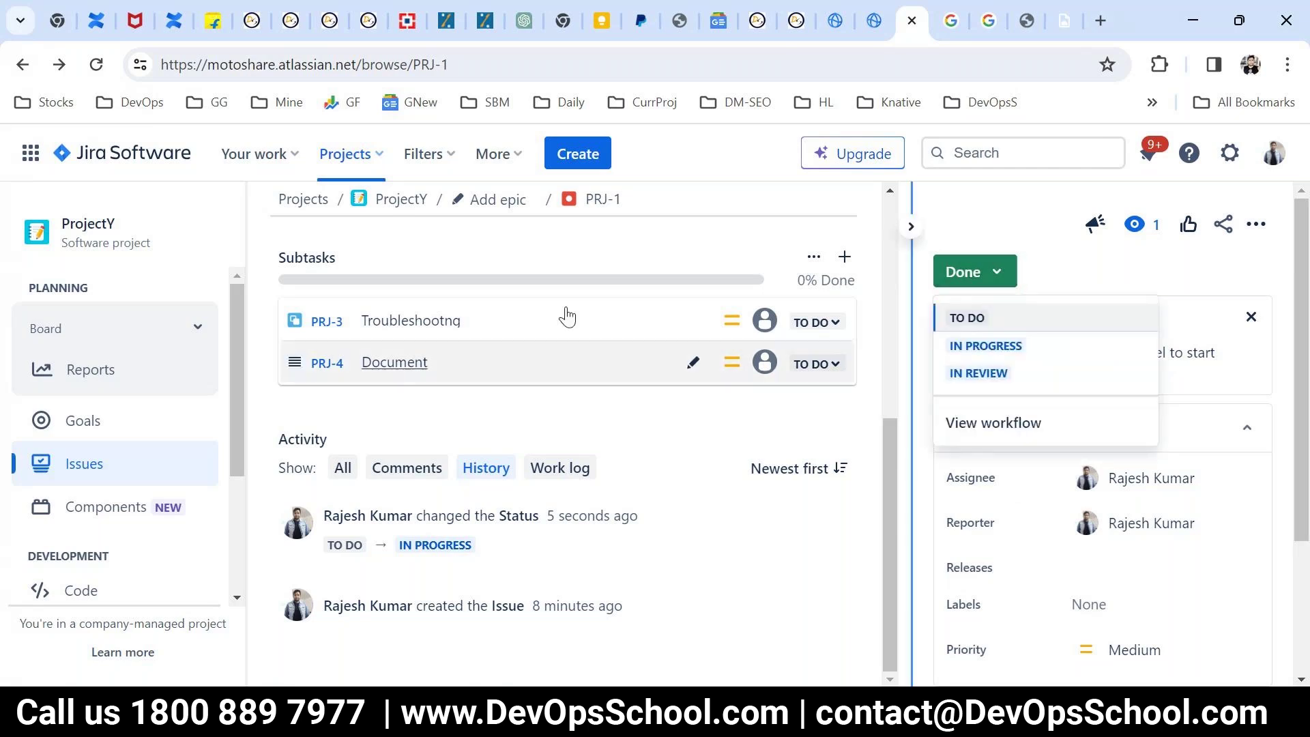
Open the search view listing all issues, dismiss the notice about grouped fields, and look through the predefined filters
click(427, 156)
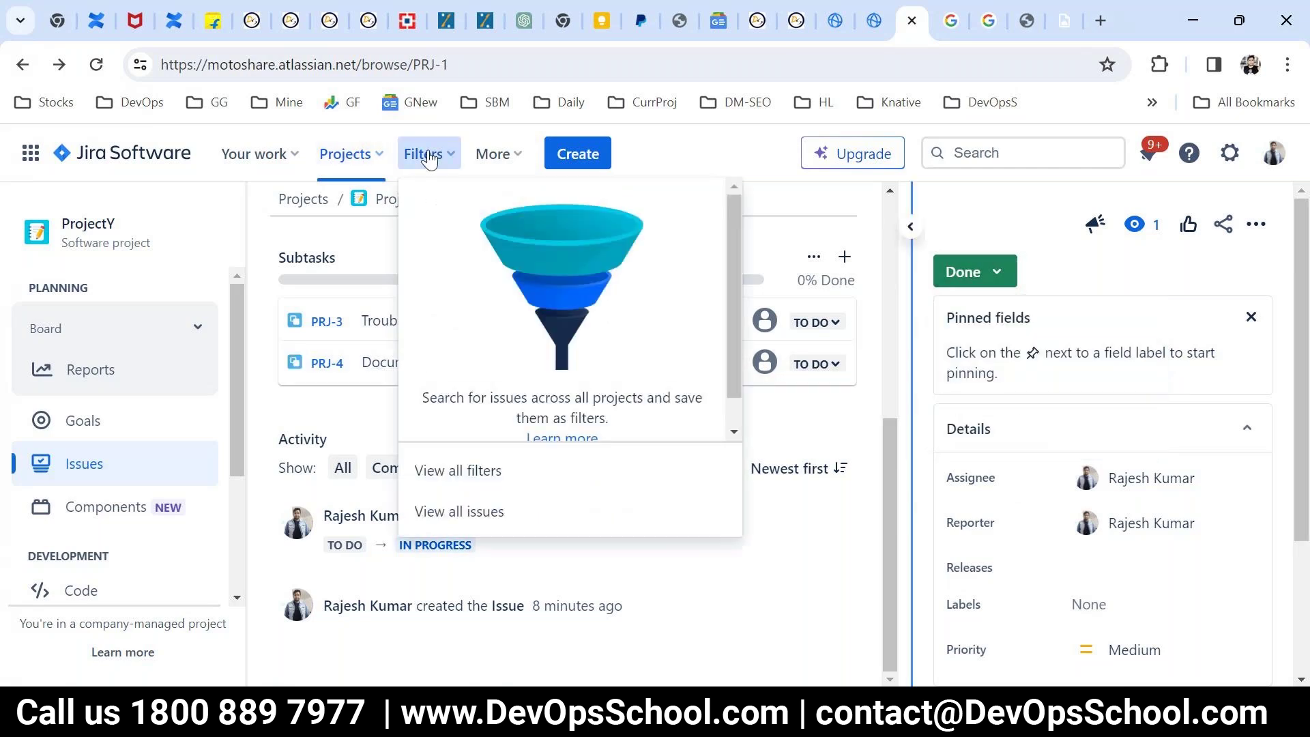
click(465, 513)
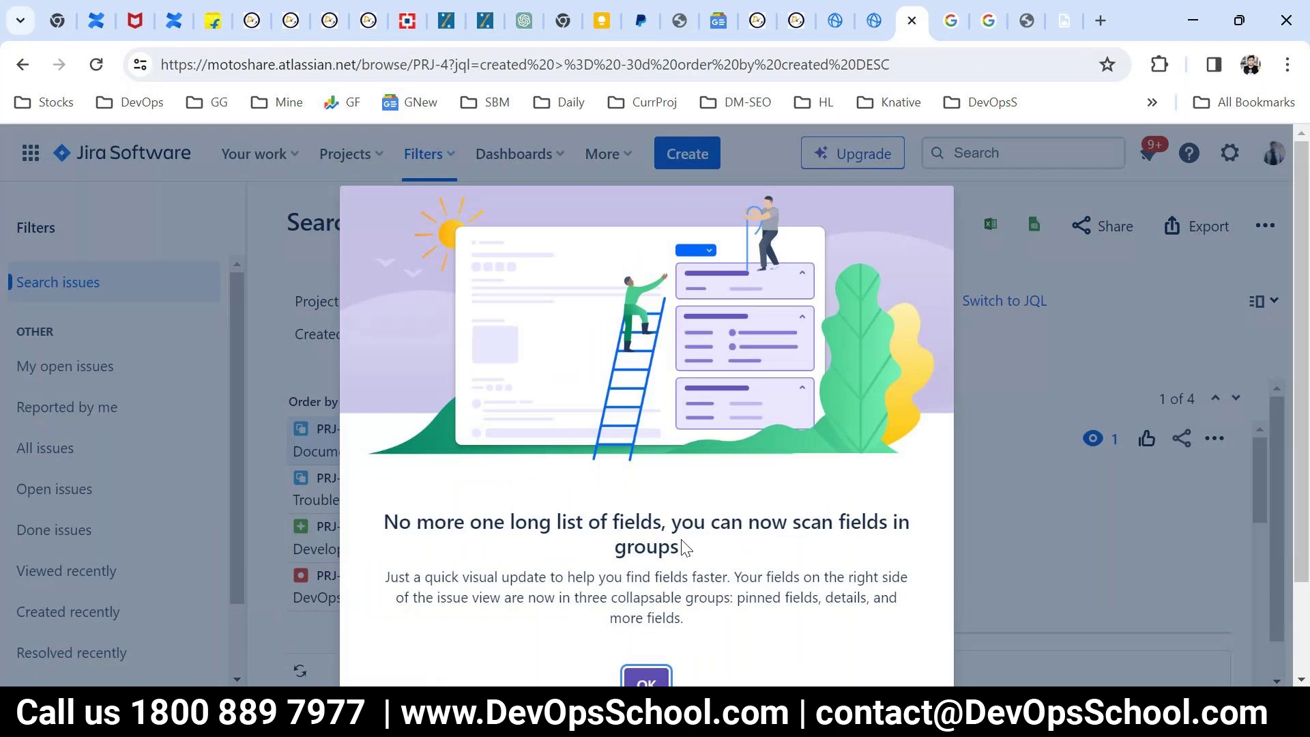
click(652, 677)
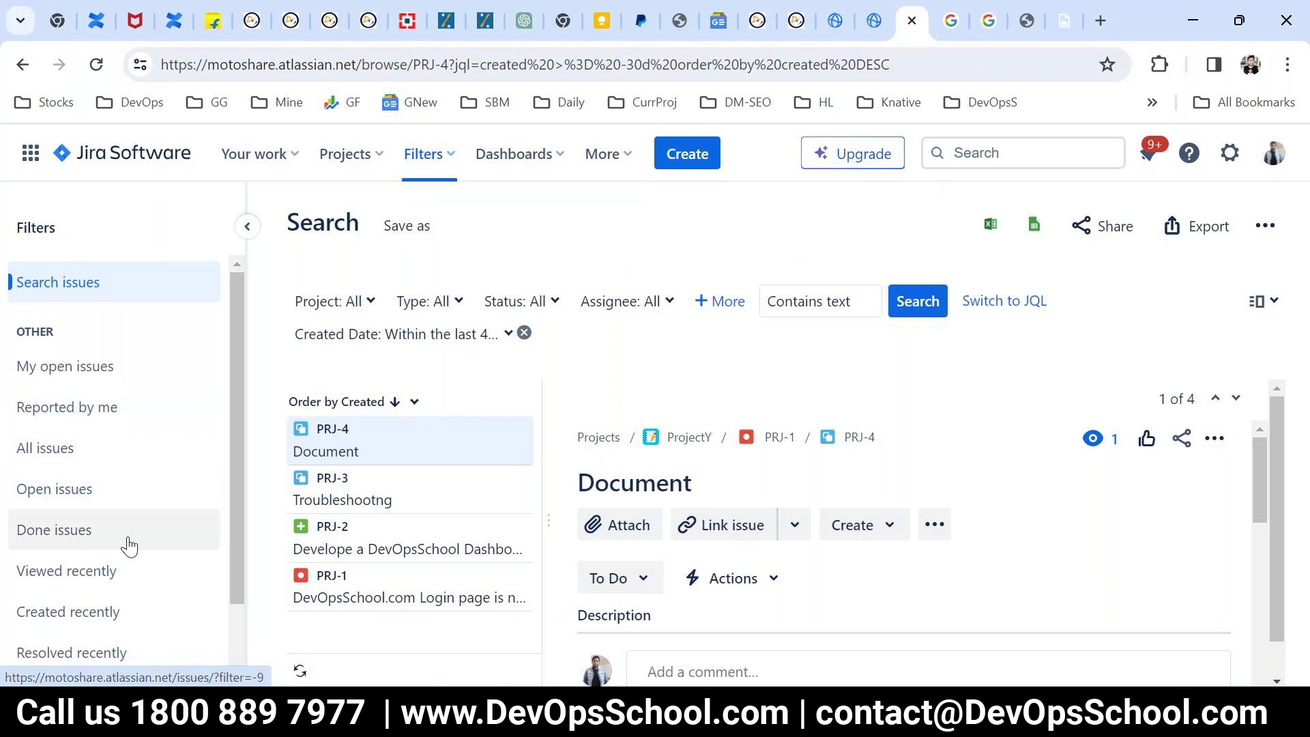
scroll(130, 545, down, 2)
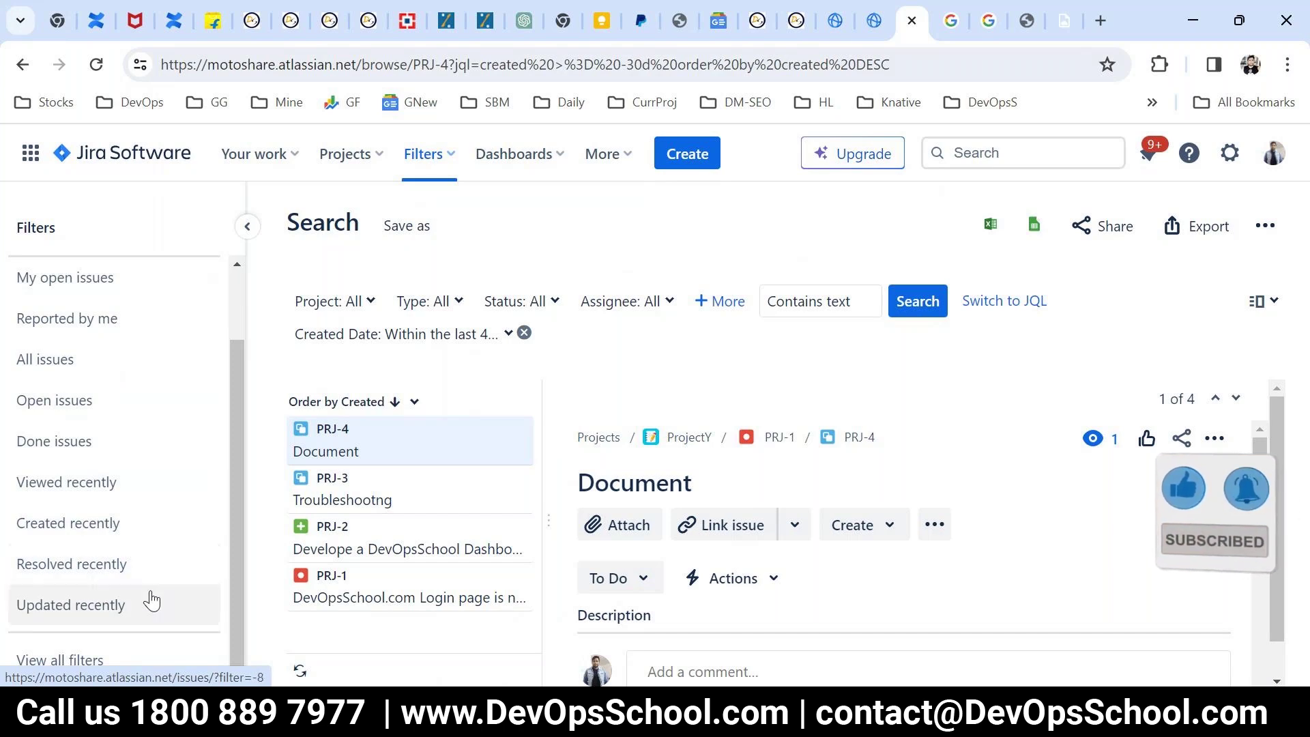
scroll(143, 482, up, 2)
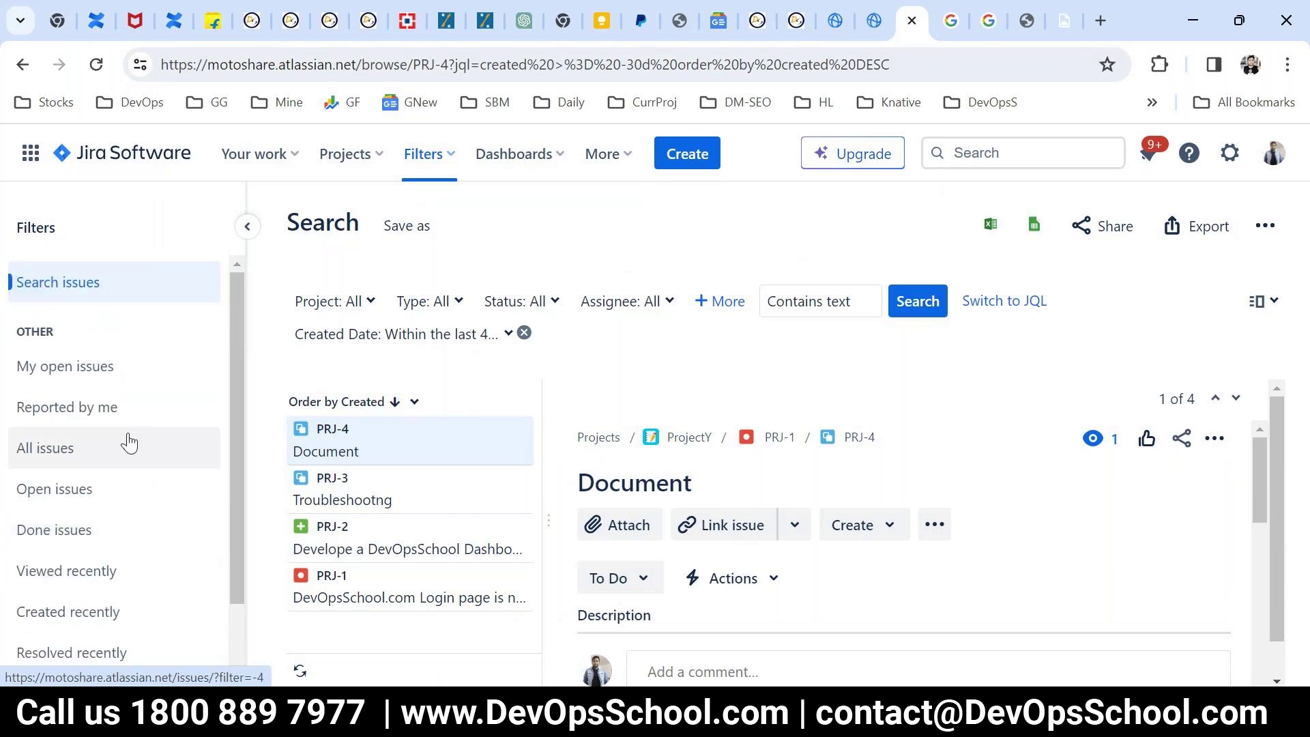
Review the project, type, status and assignee search criteria, and view the query as JQL before returning to basic search
click(349, 302)
click(358, 302)
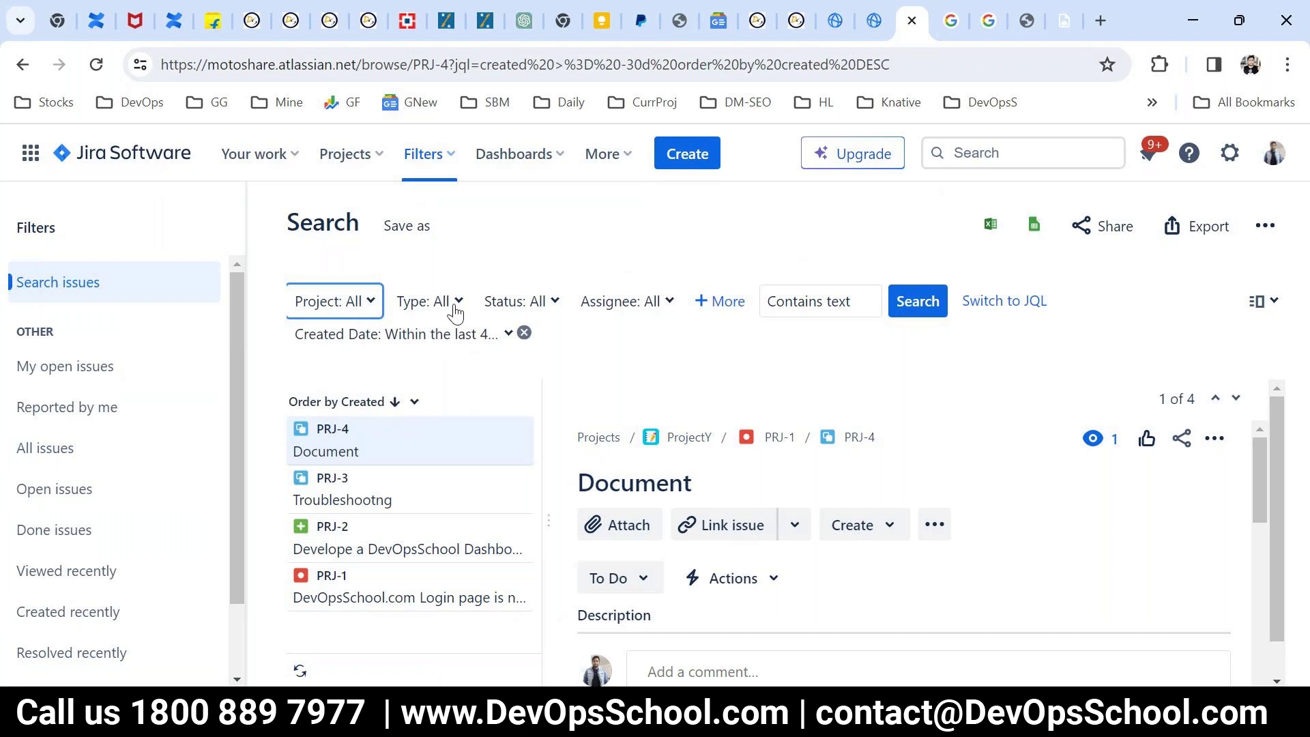
click(433, 303)
click(522, 308)
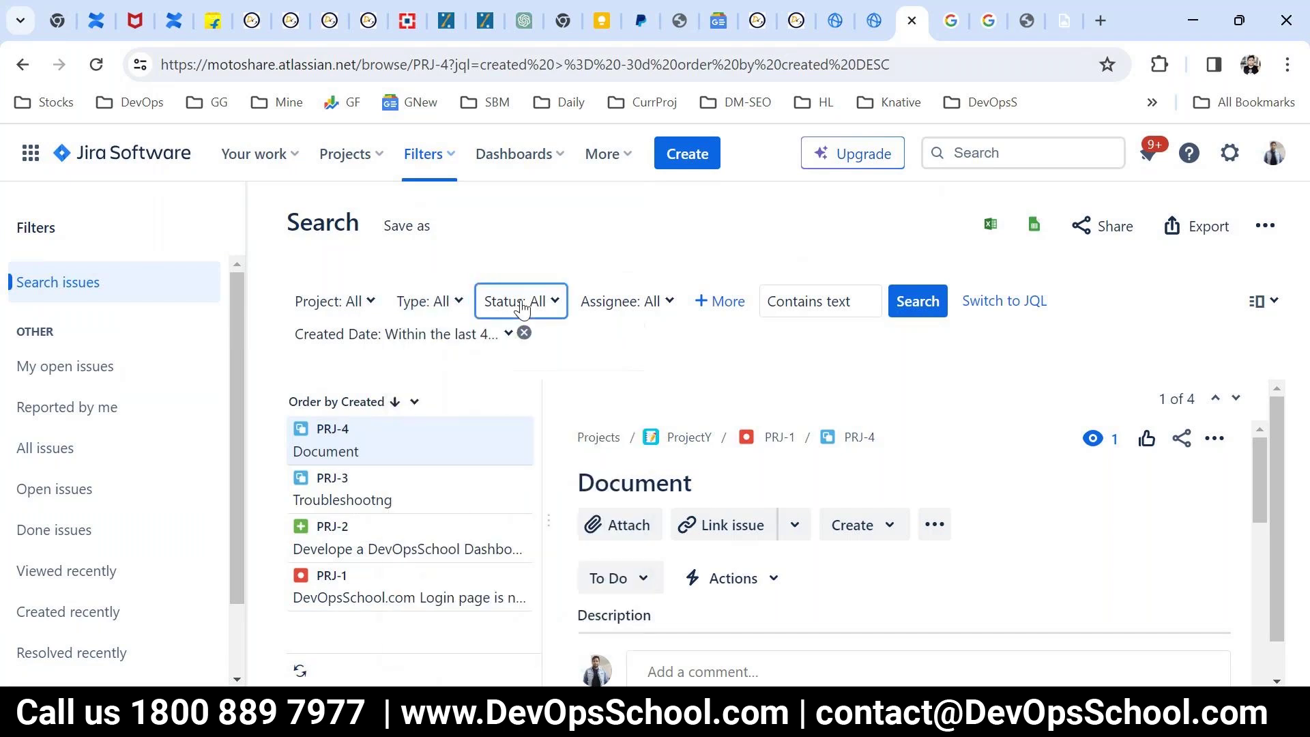
click(521, 308)
click(660, 302)
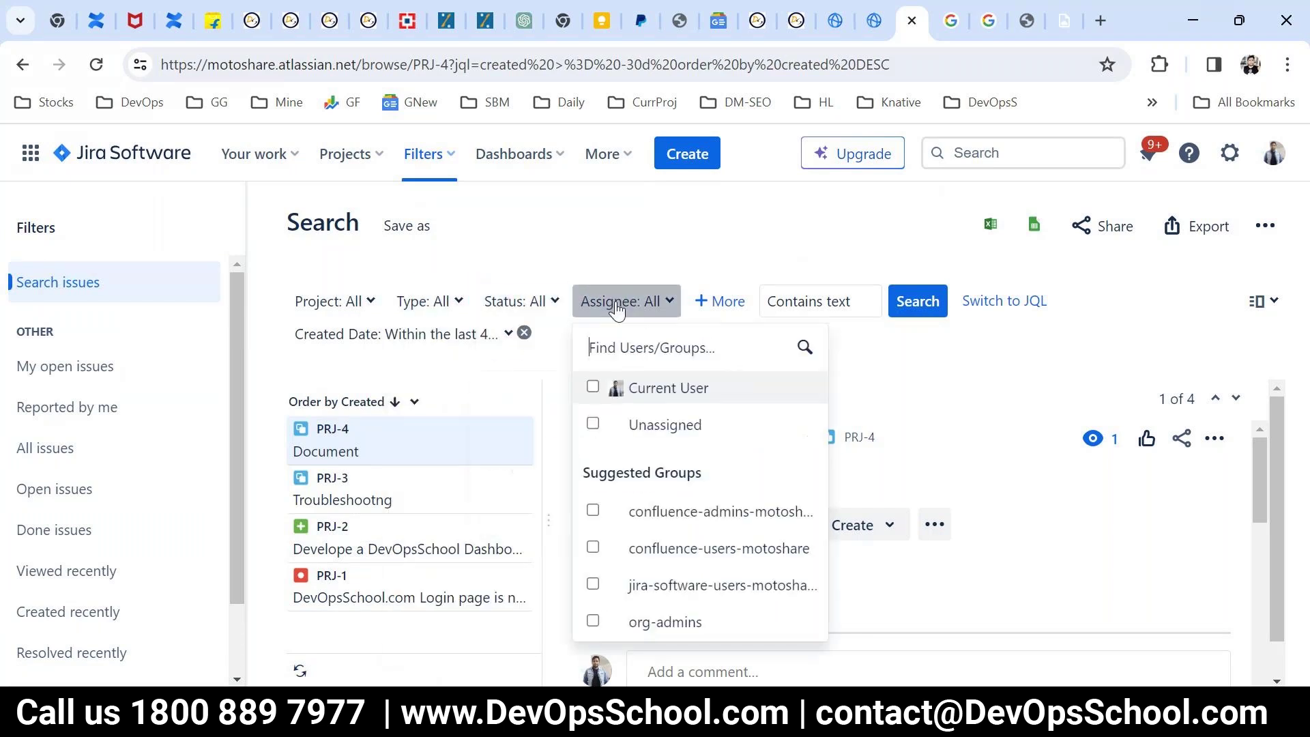
click(665, 302)
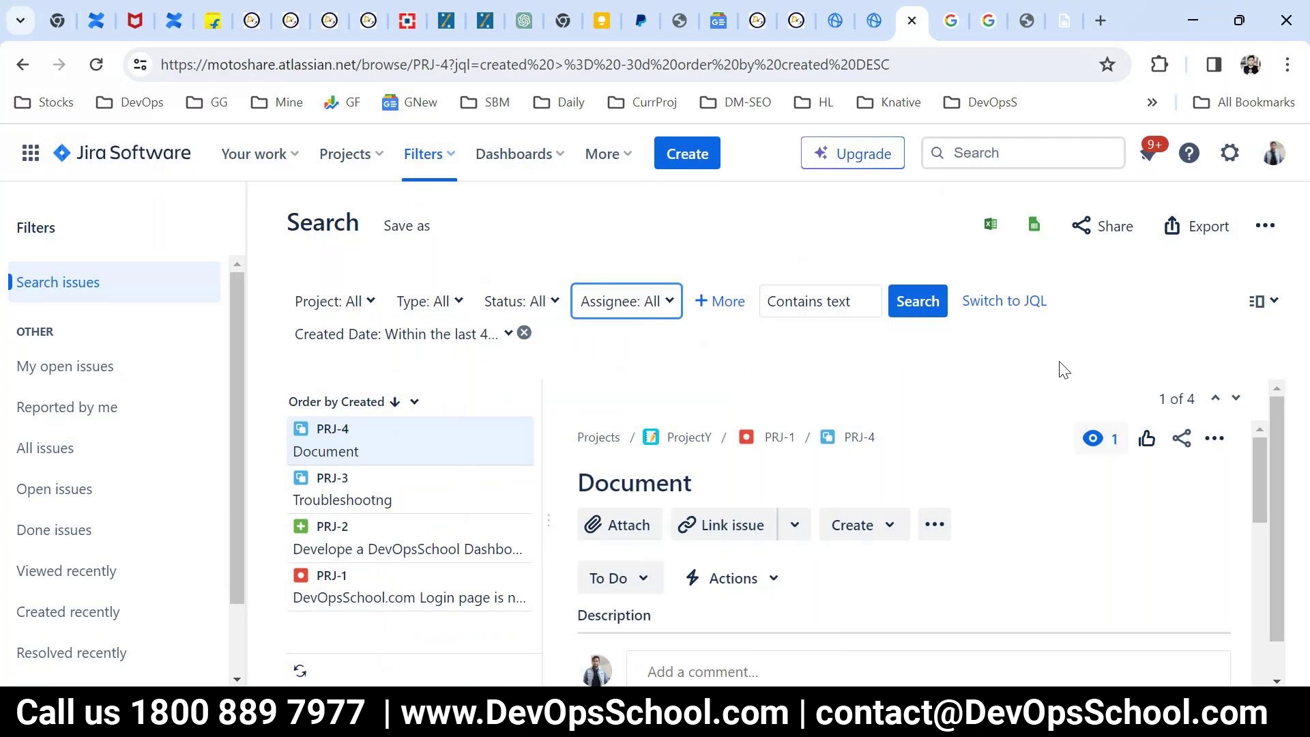
click(1021, 301)
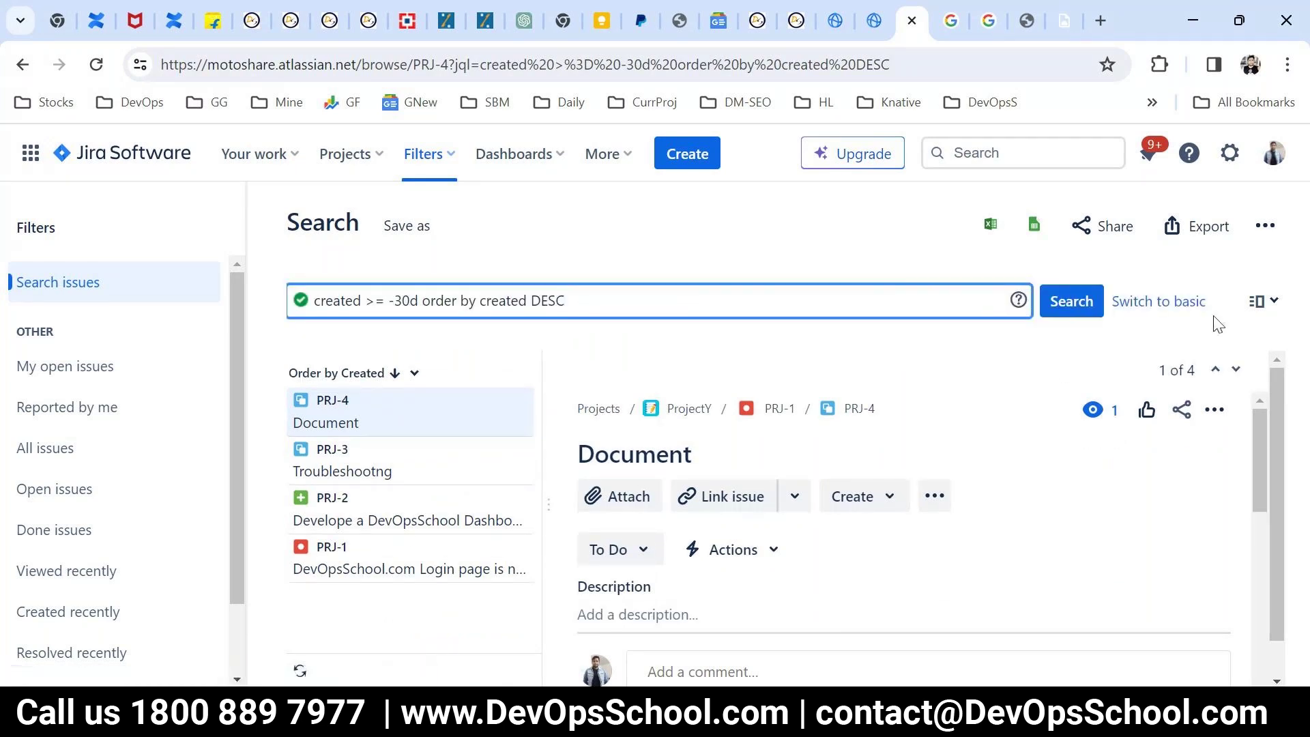
click(1190, 303)
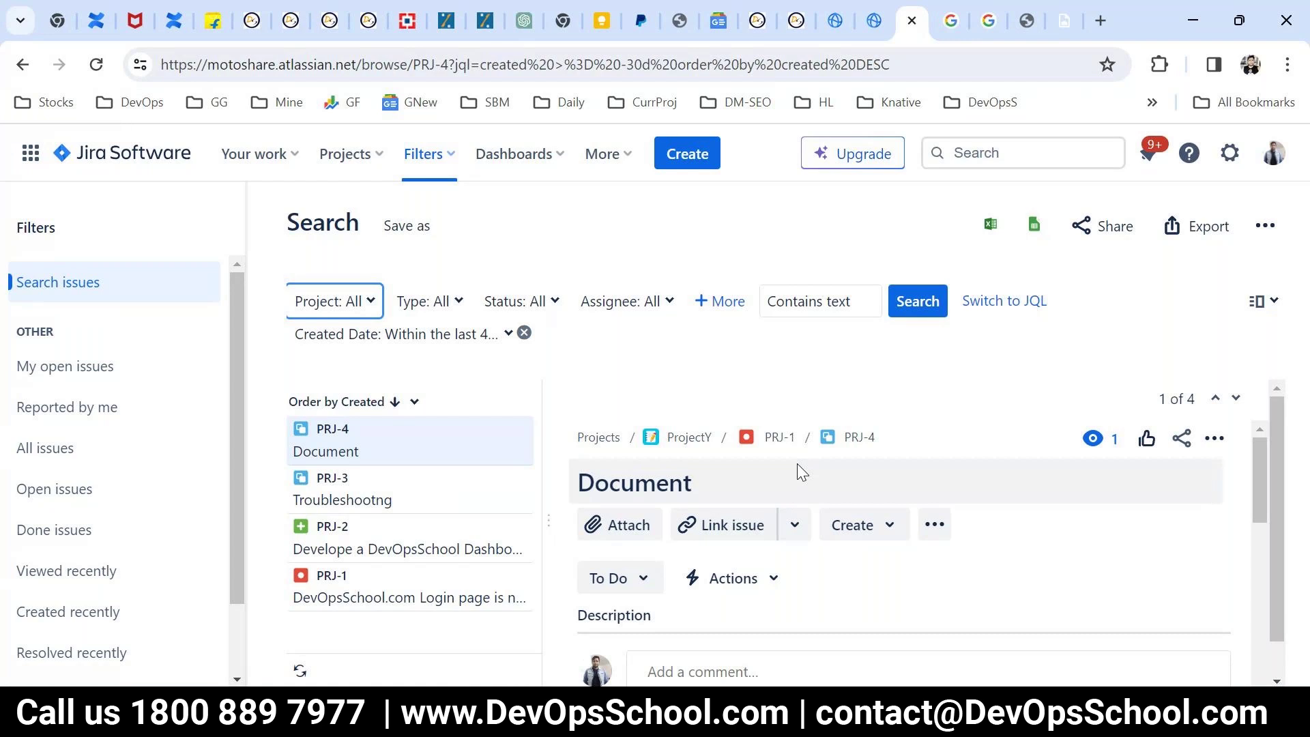
click(669, 712)
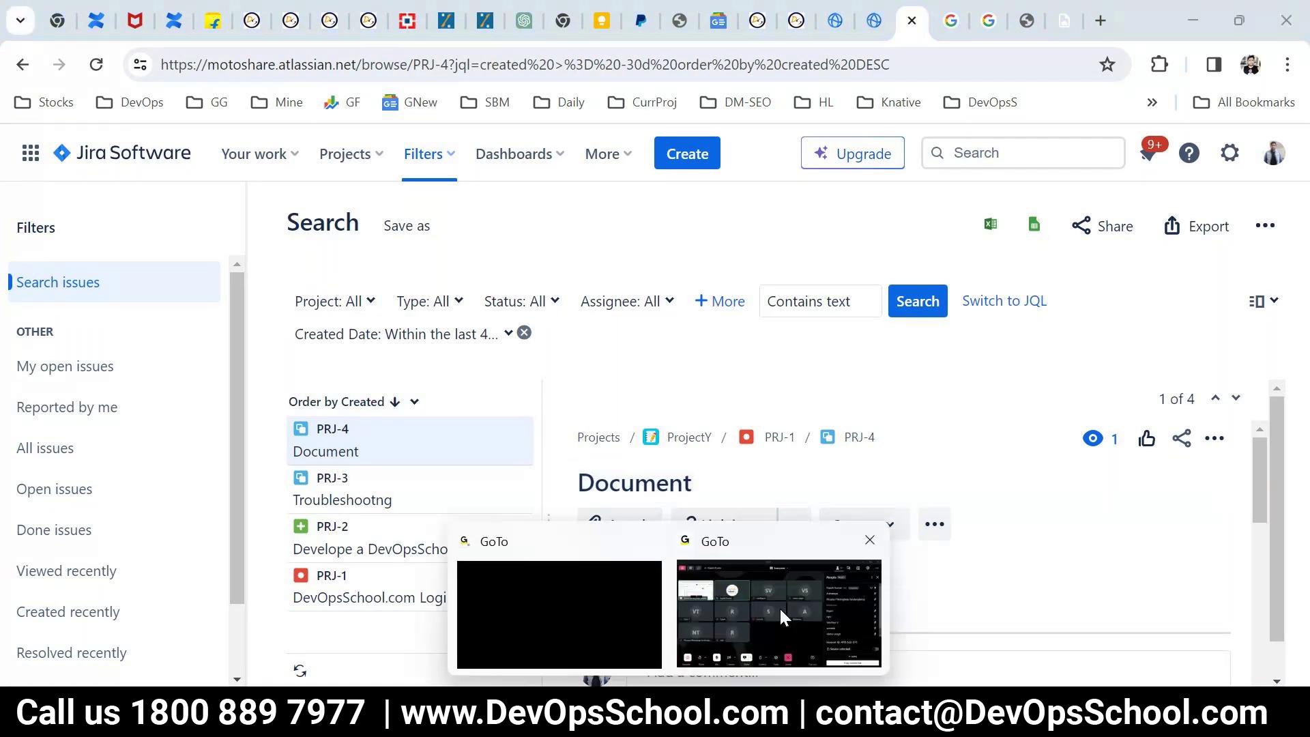
click(780, 620)
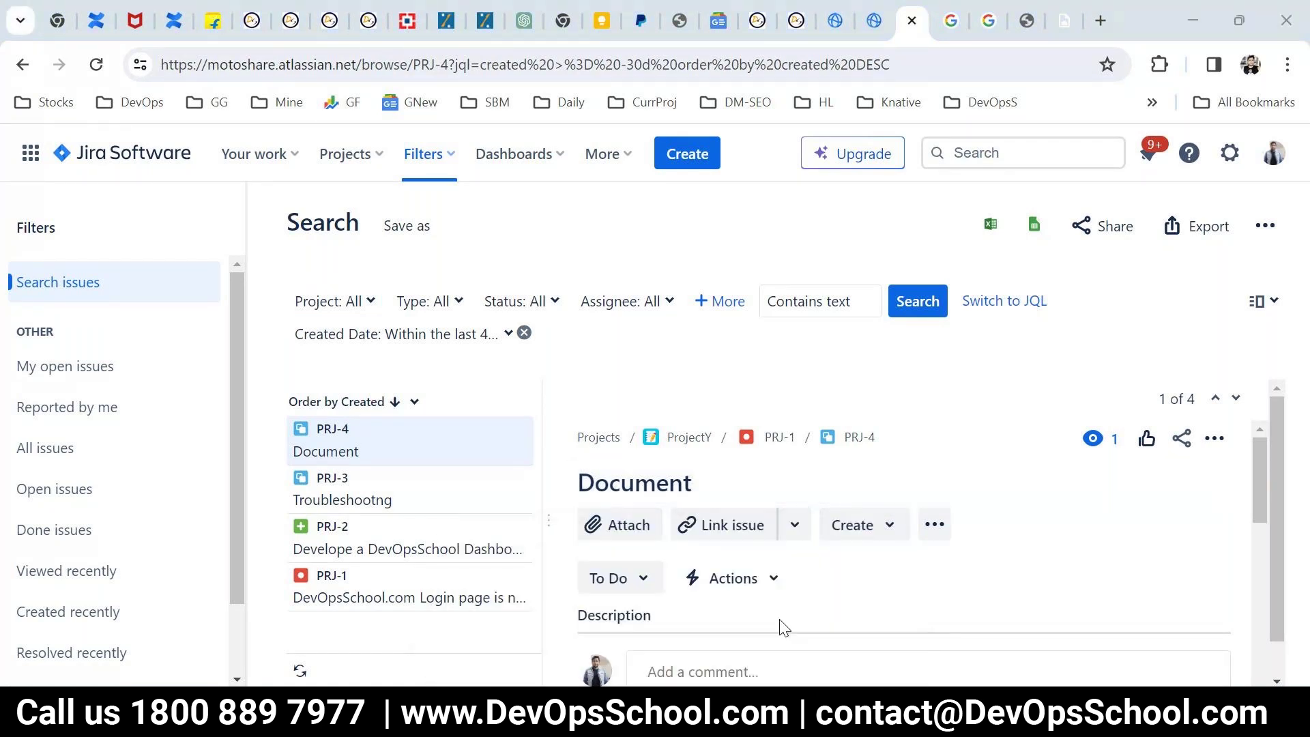
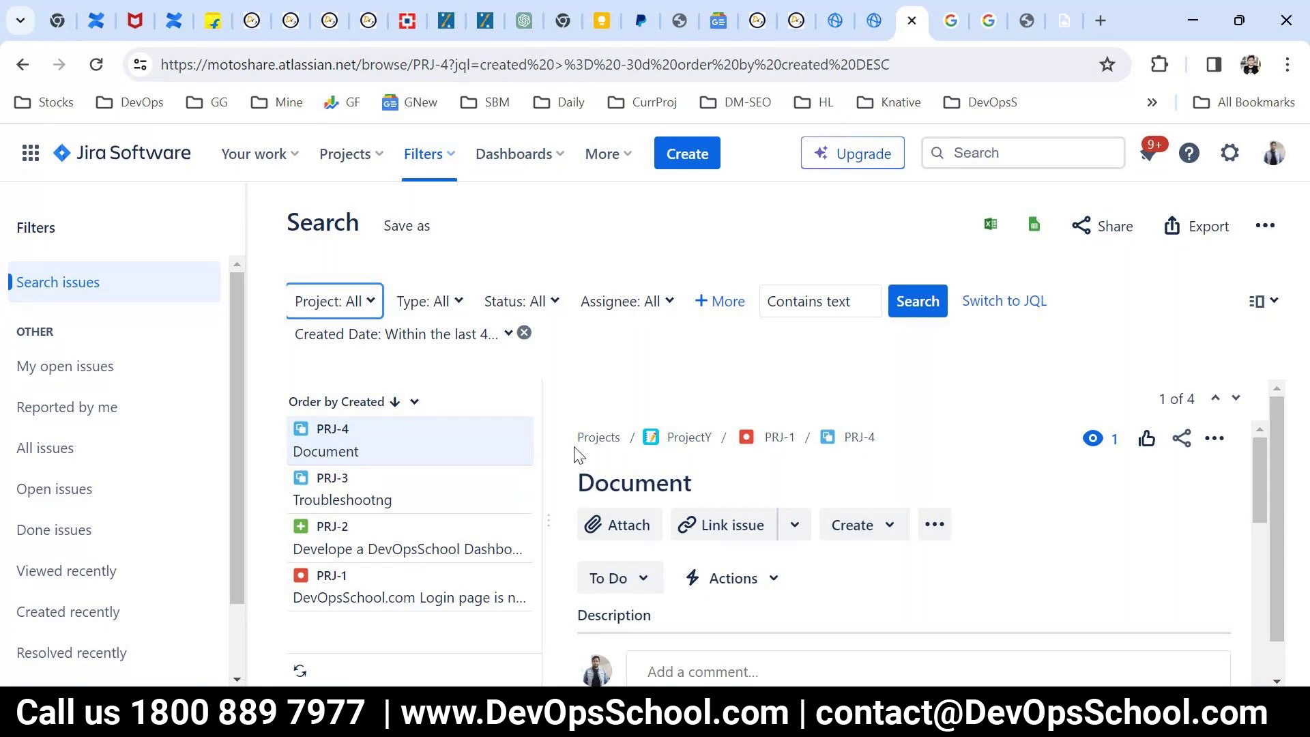
Start a new issue in ProjectY, review the available issue types, and look through the form's fields
click(684, 162)
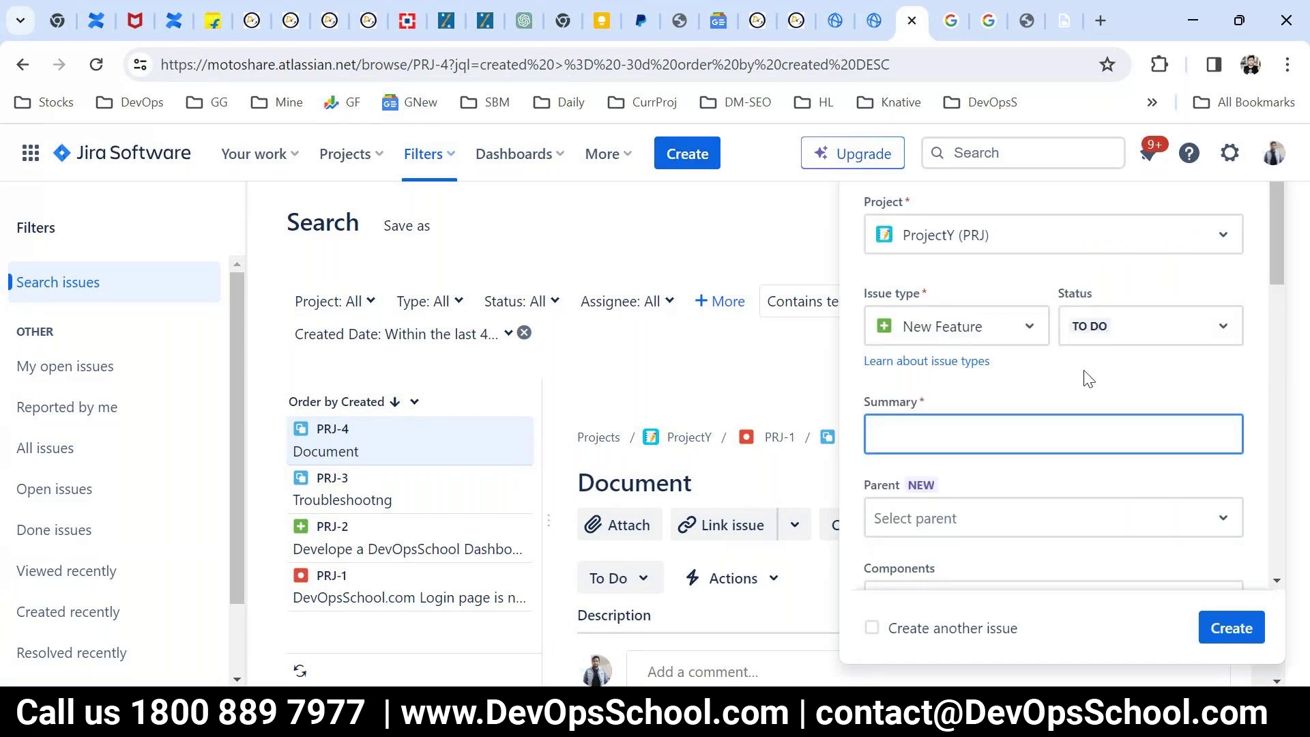
drag(861, 294, 931, 302)
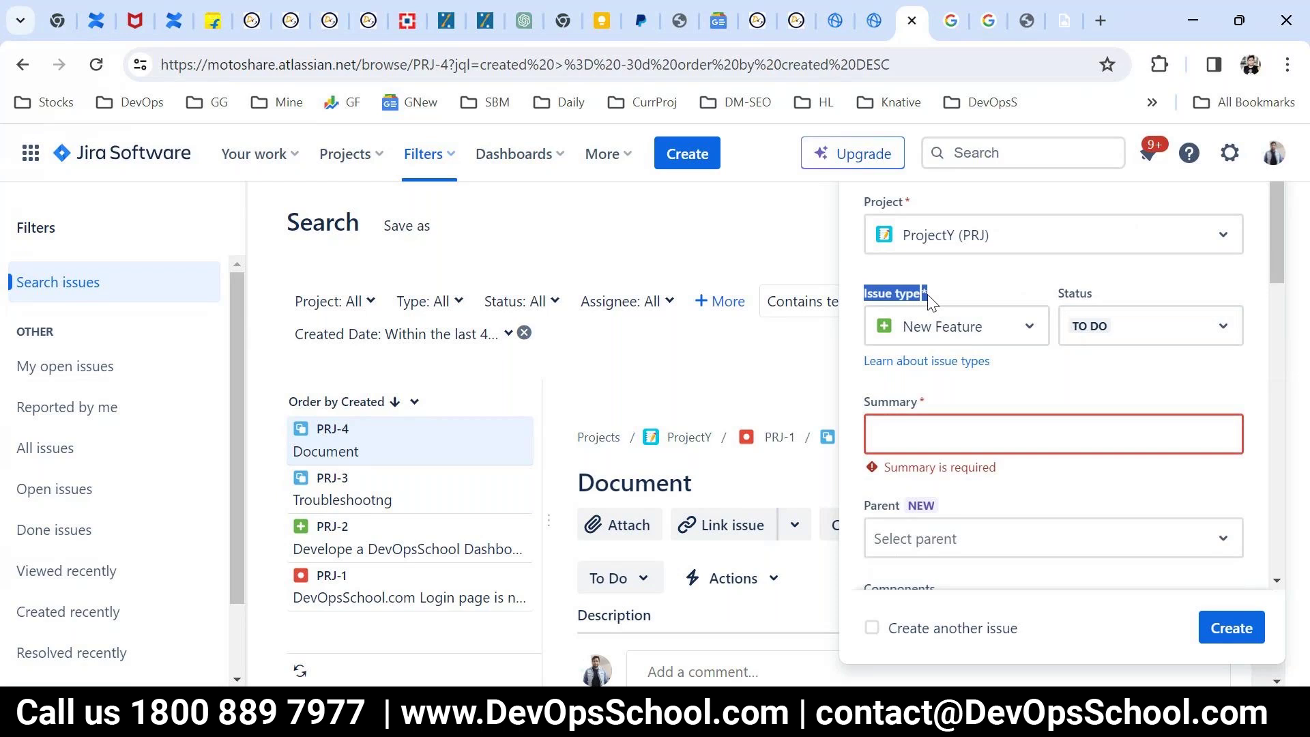
click(949, 327)
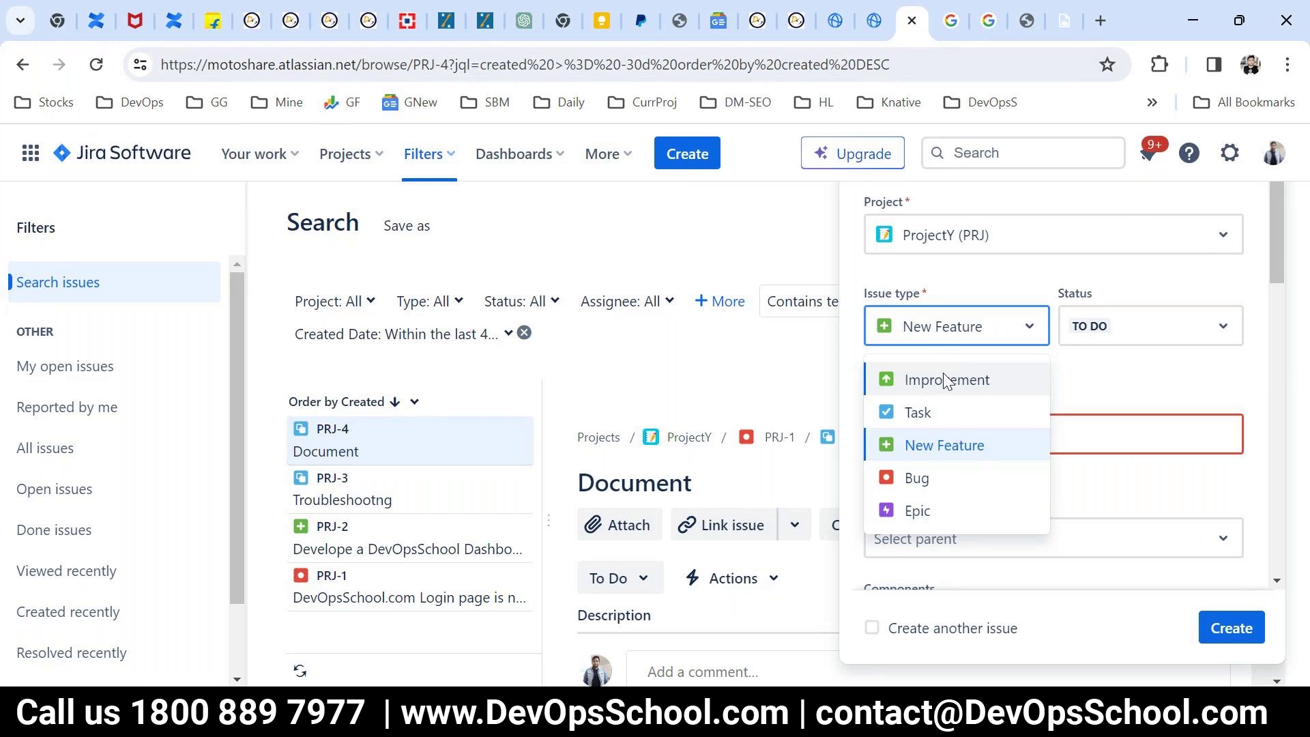
click(1023, 278)
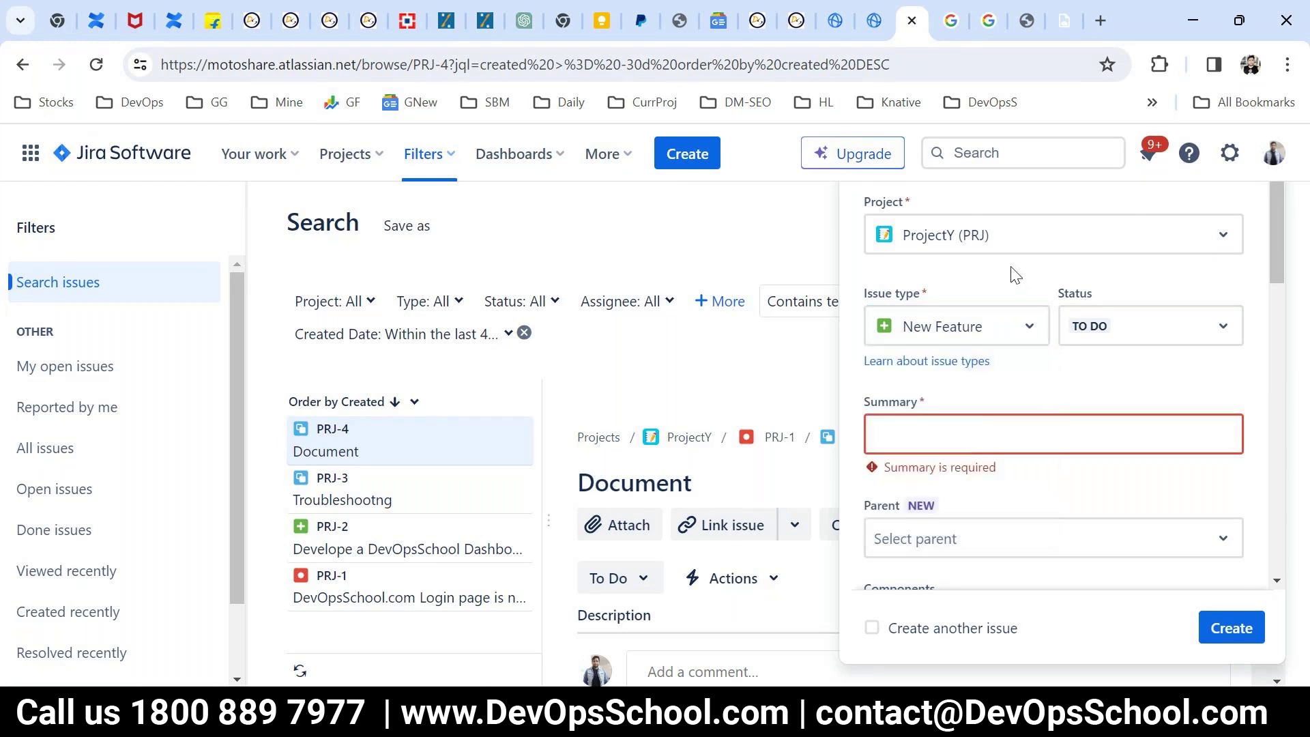
scroll(1057, 380, down, 10)
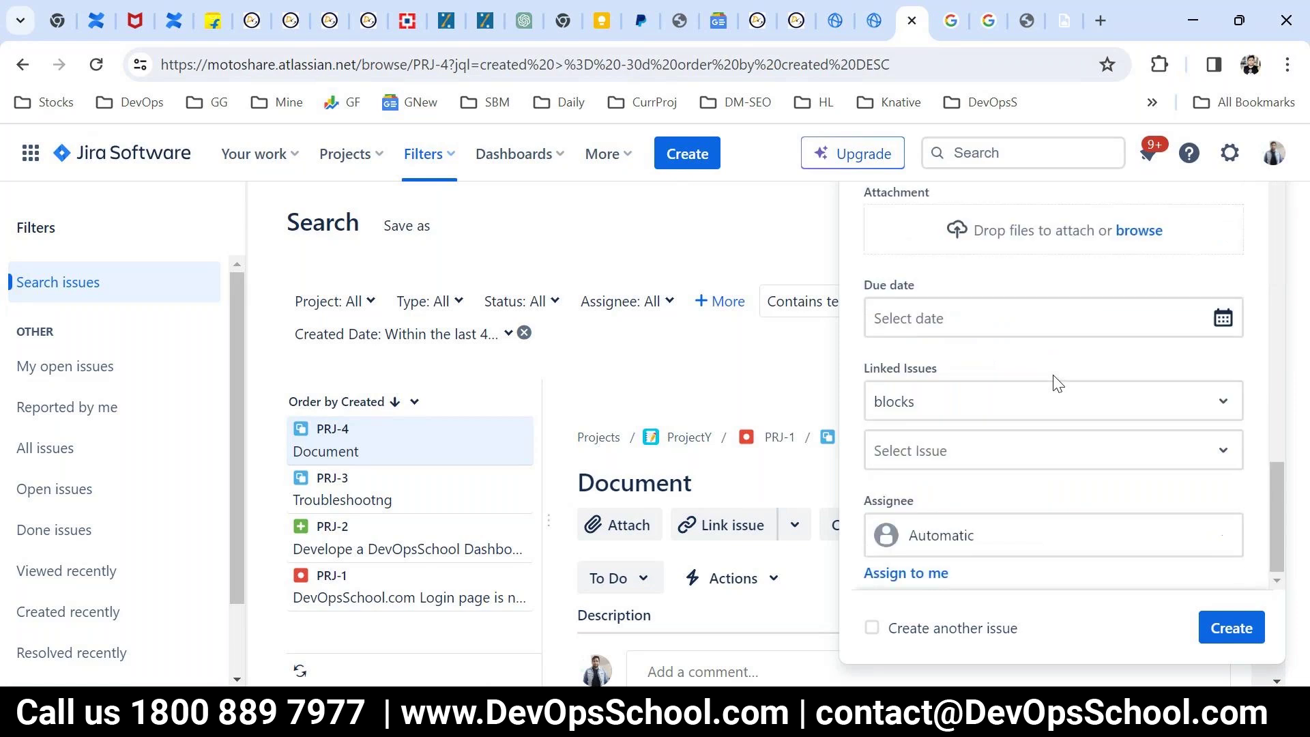
scroll(1057, 384, up, 10)
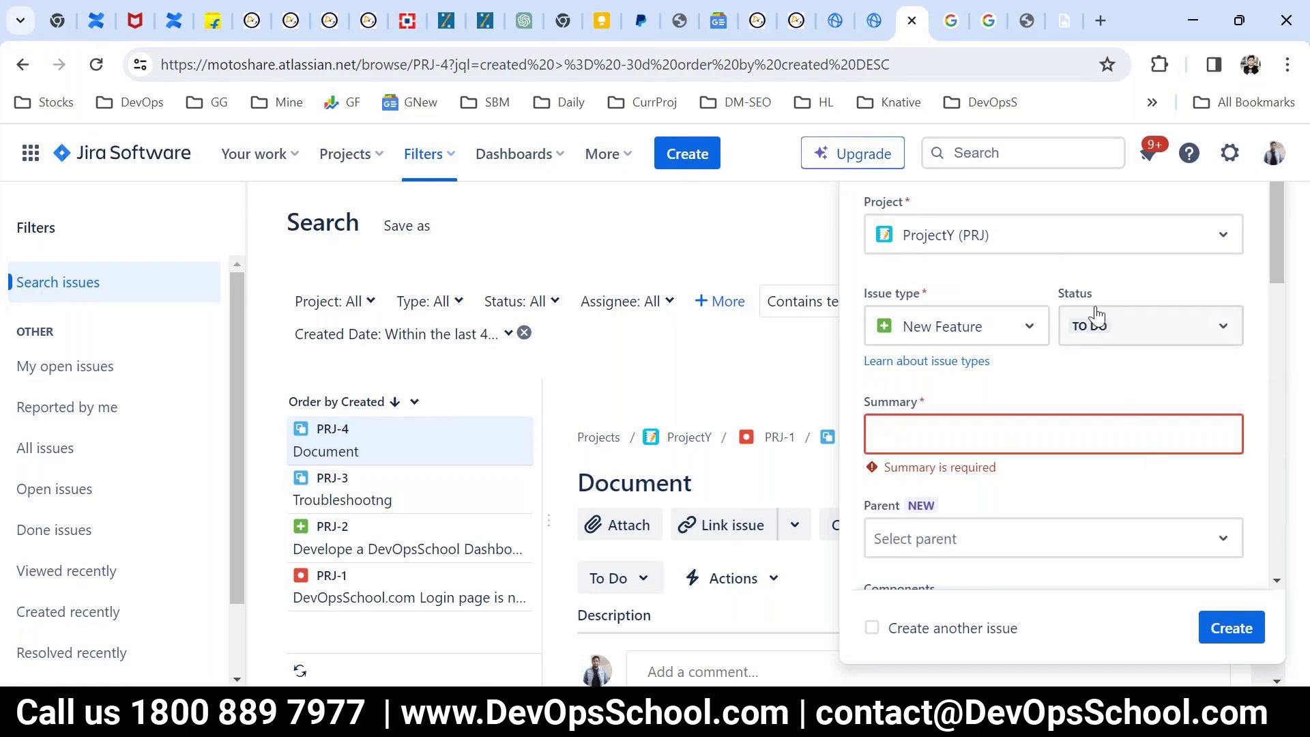
Check the status field and the remaining fields of the new issue form, and close it without creating an issue
drag(1097, 315, 1129, 258)
click(1096, 328)
click(749, 412)
scroll(934, 577, down, 6)
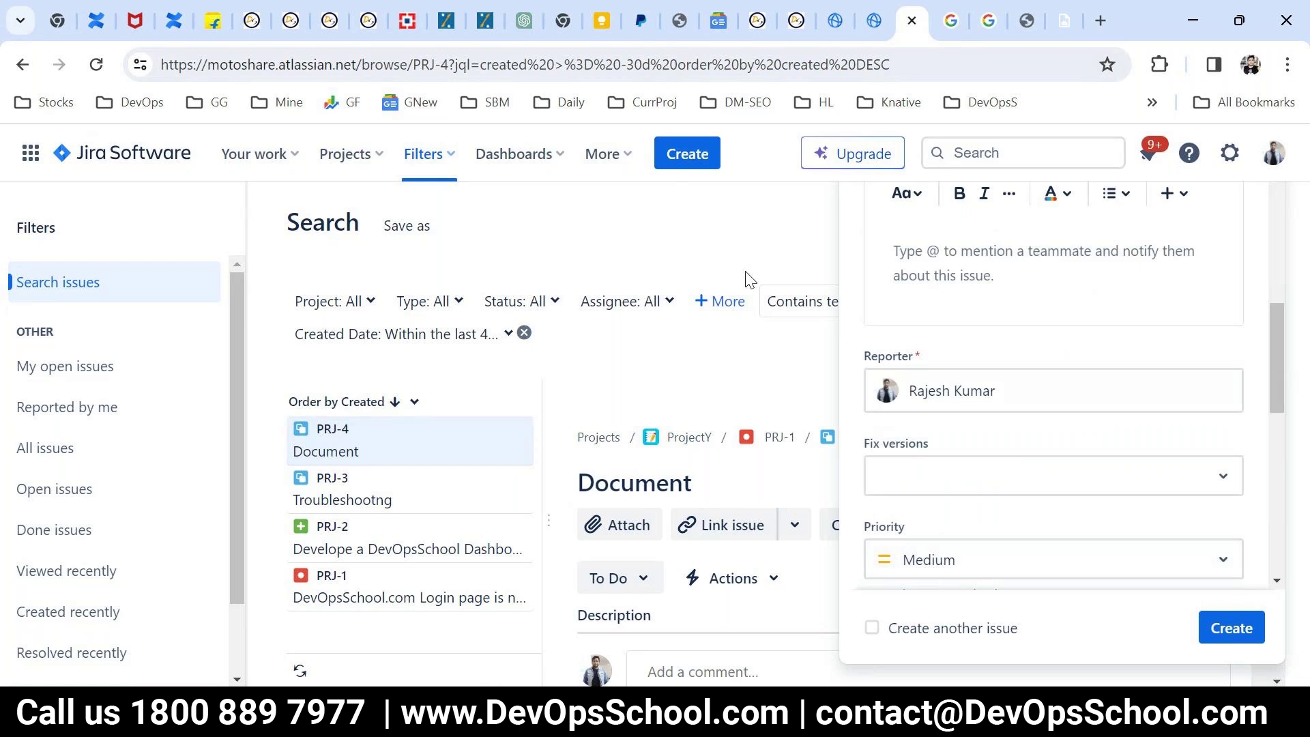
click(687, 159)
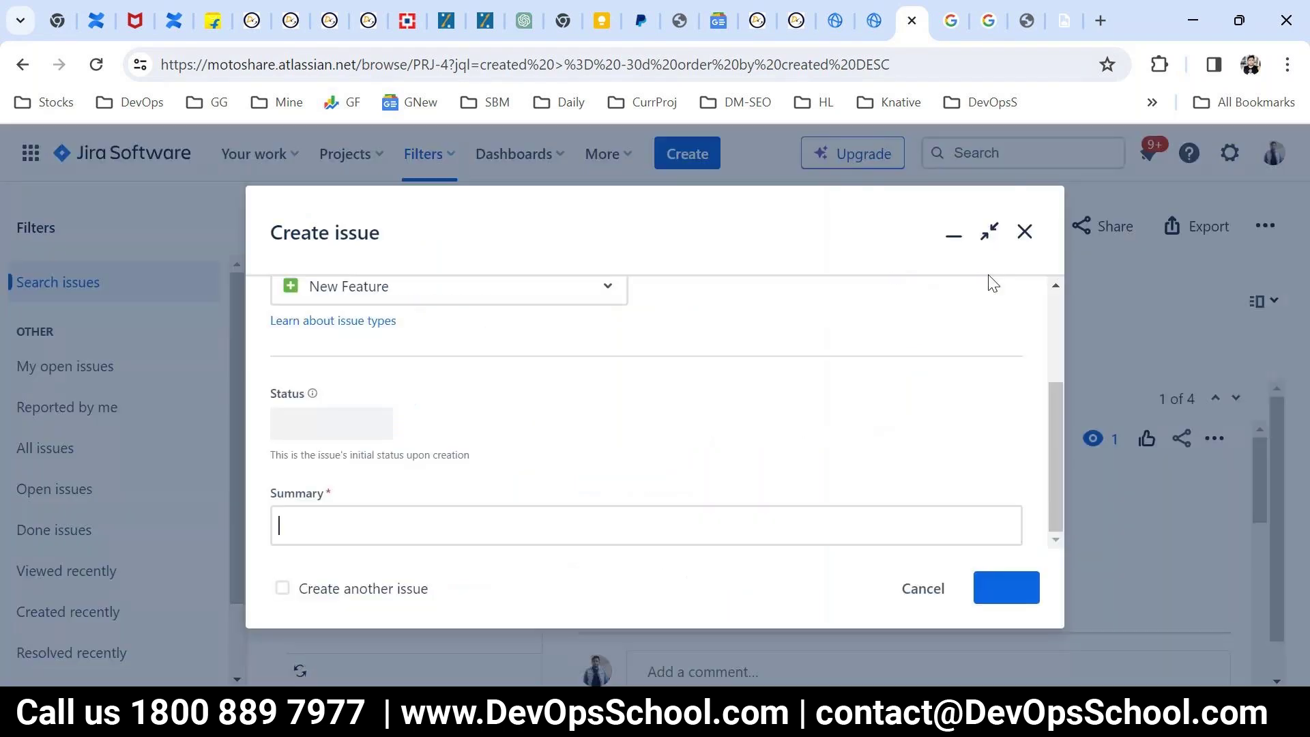
click(1022, 229)
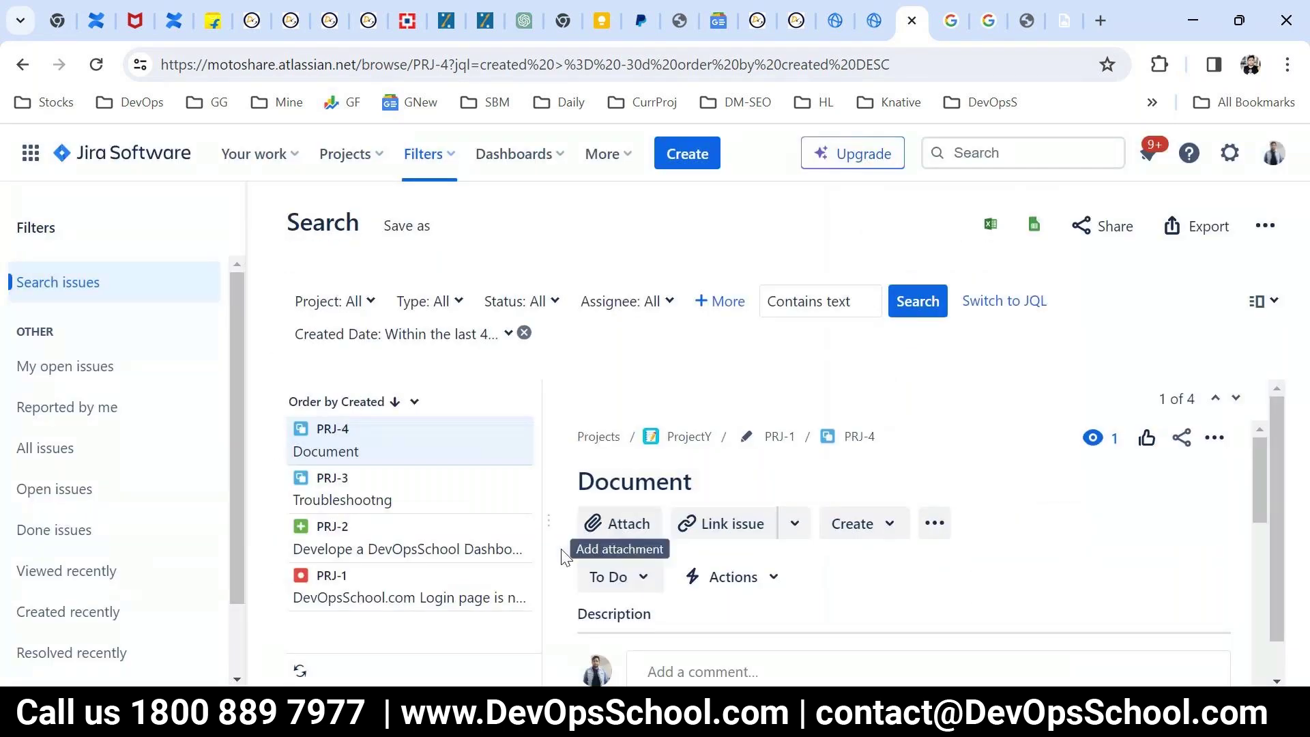
Open the DevOpsSchool Dashboard feature on its own page and view its workflow diagram from the status choices
click(334, 531)
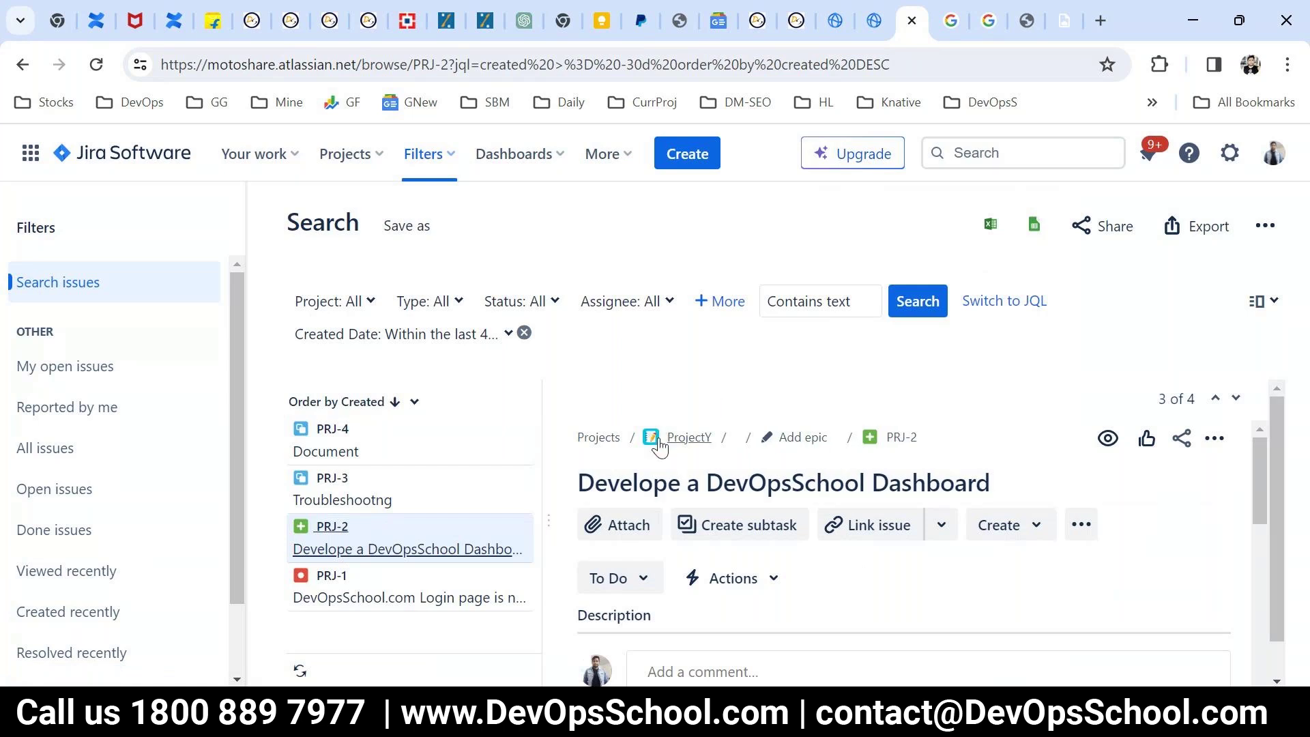
click(871, 440)
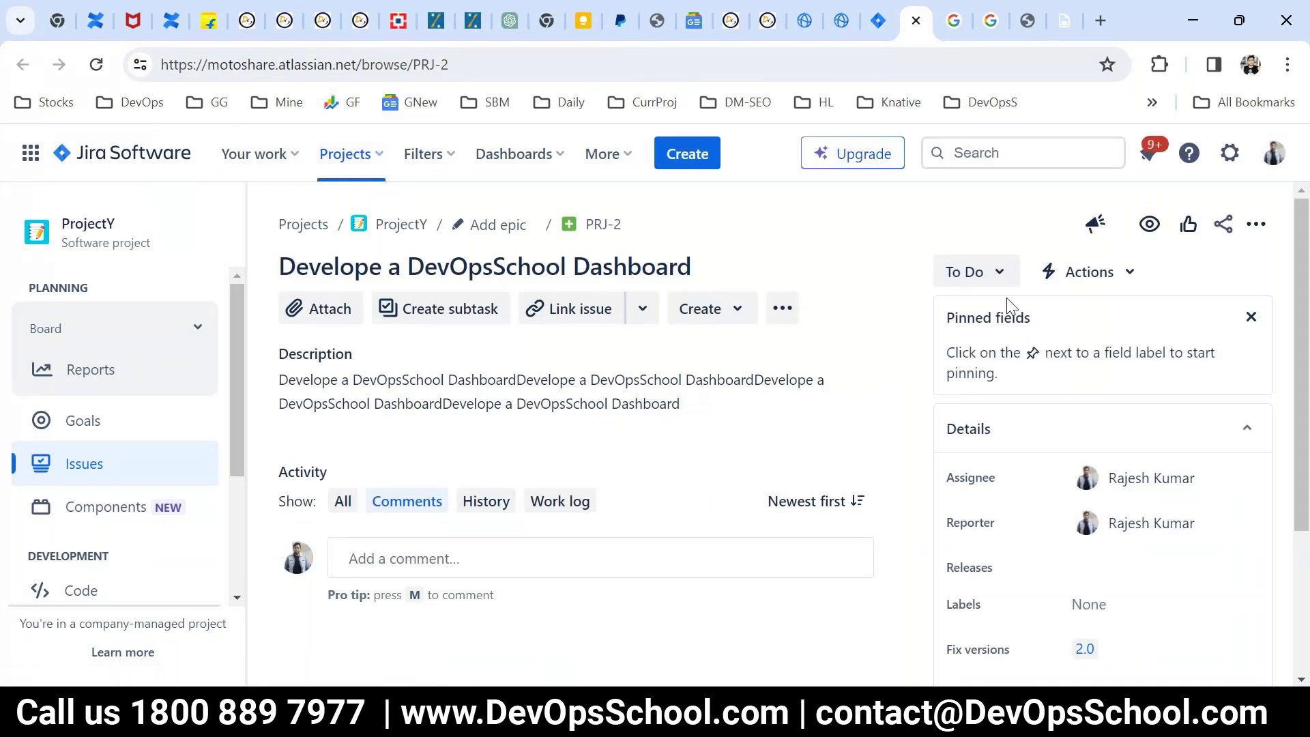
click(991, 284)
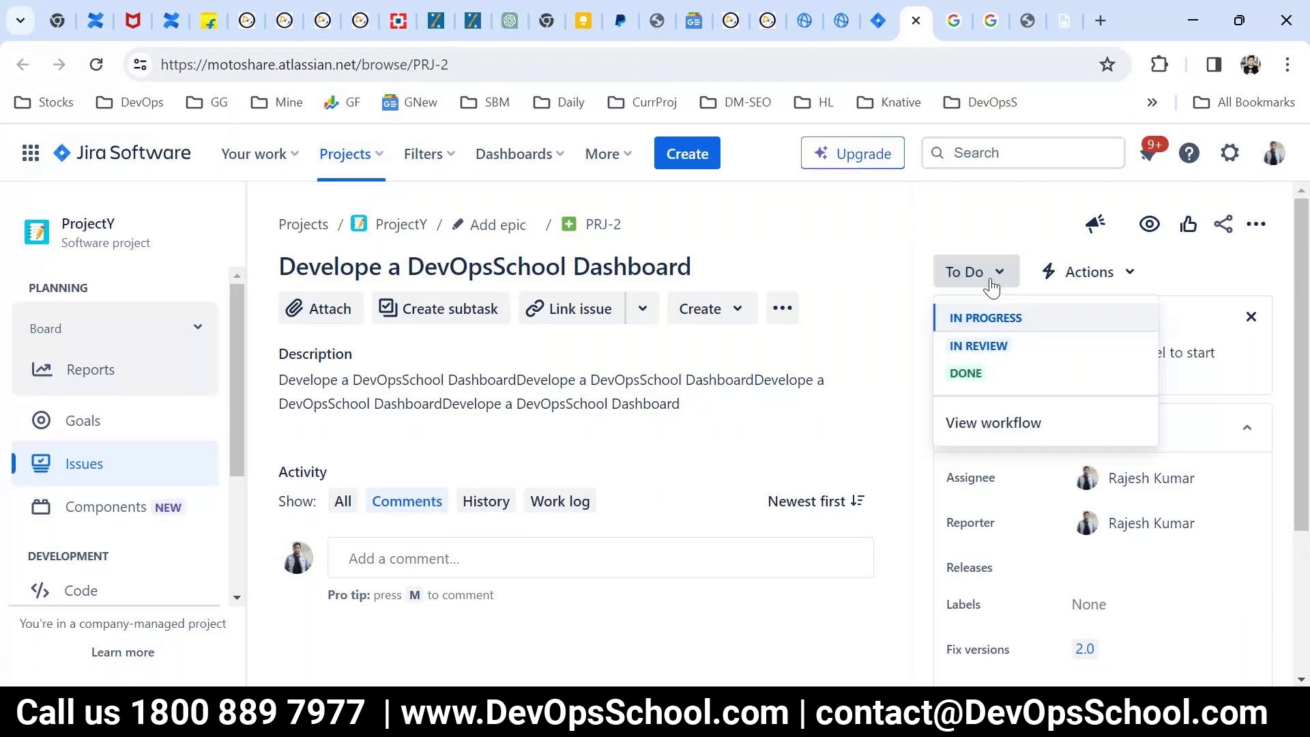
click(979, 419)
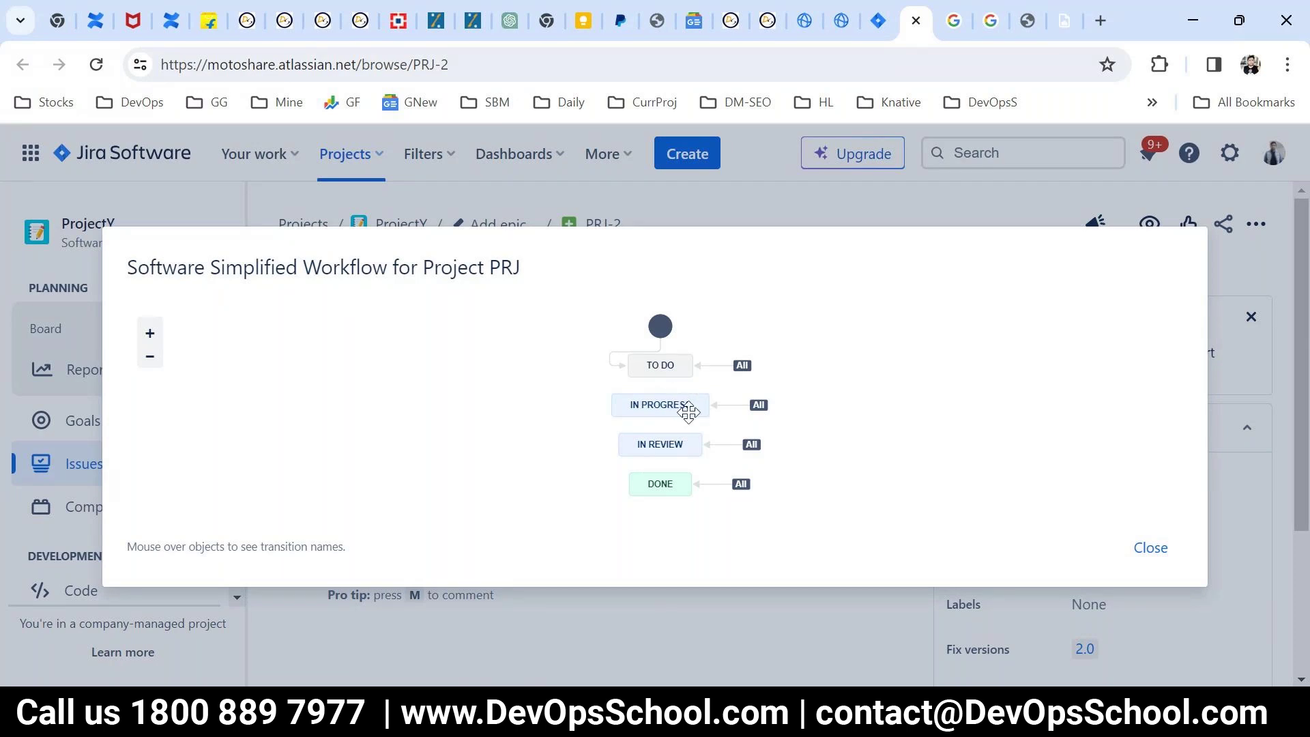
mouse_move(669, 716)
click(1148, 550)
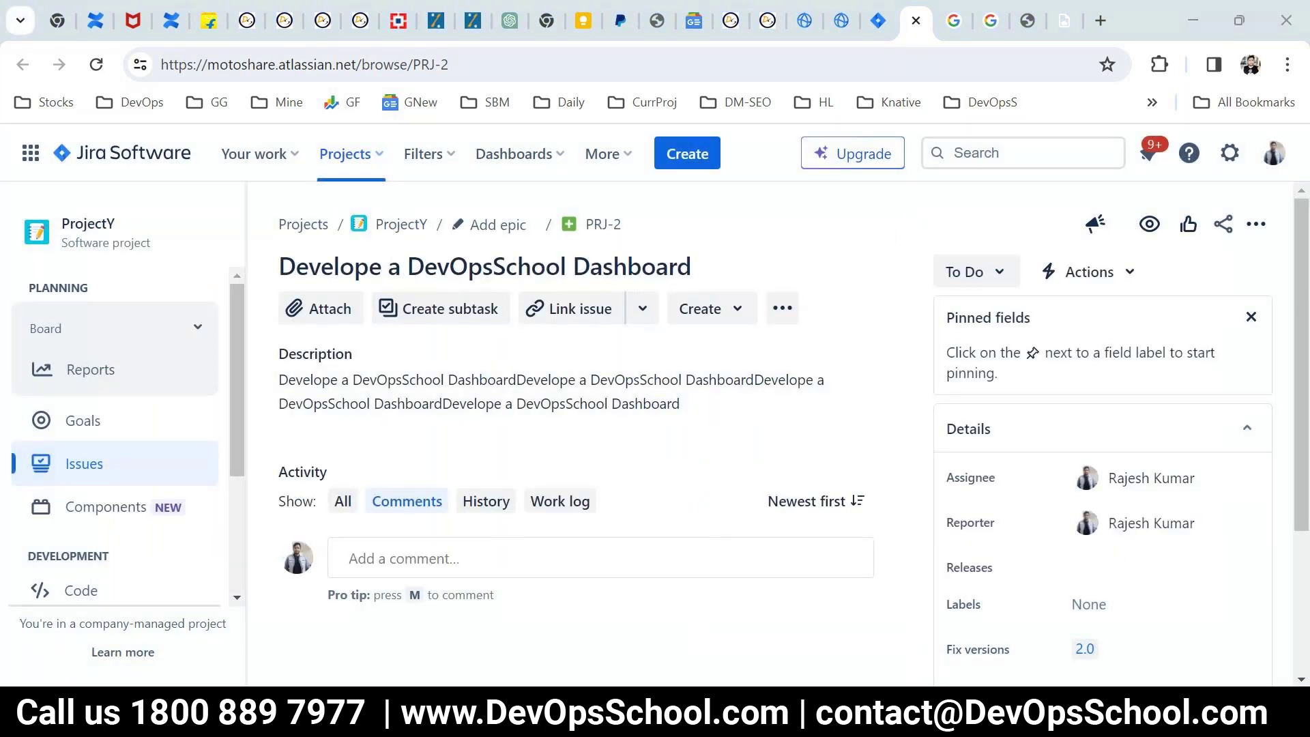
click(779, 625)
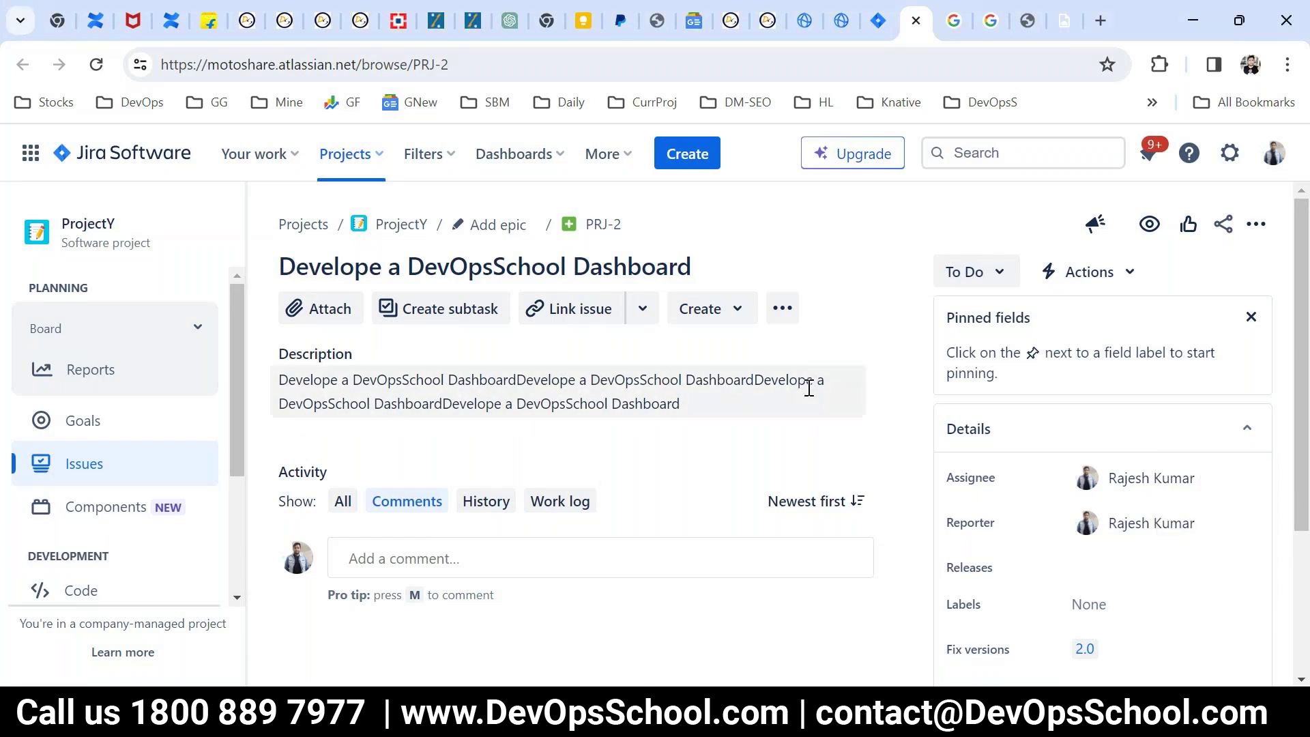
Review the issue type, status and other fields in a blank new issue form, and discard the form
click(687, 154)
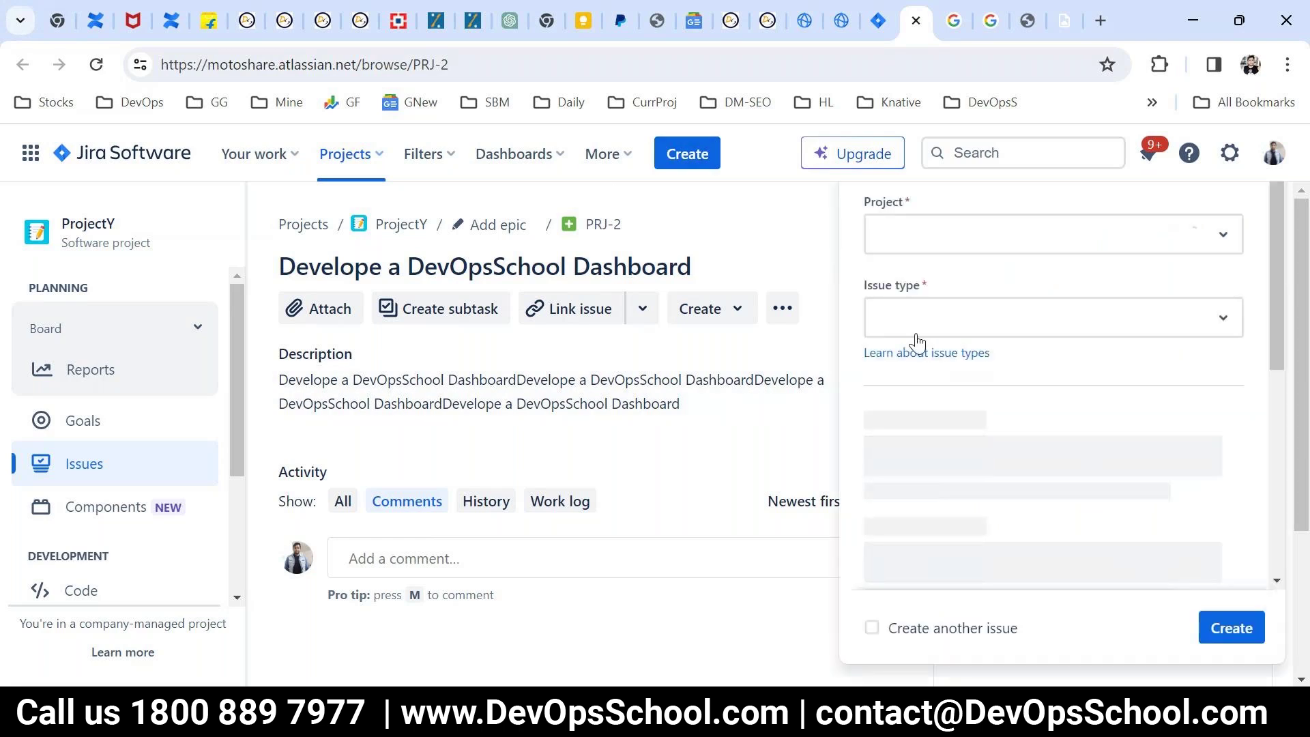
drag(862, 293, 917, 300)
click(936, 296)
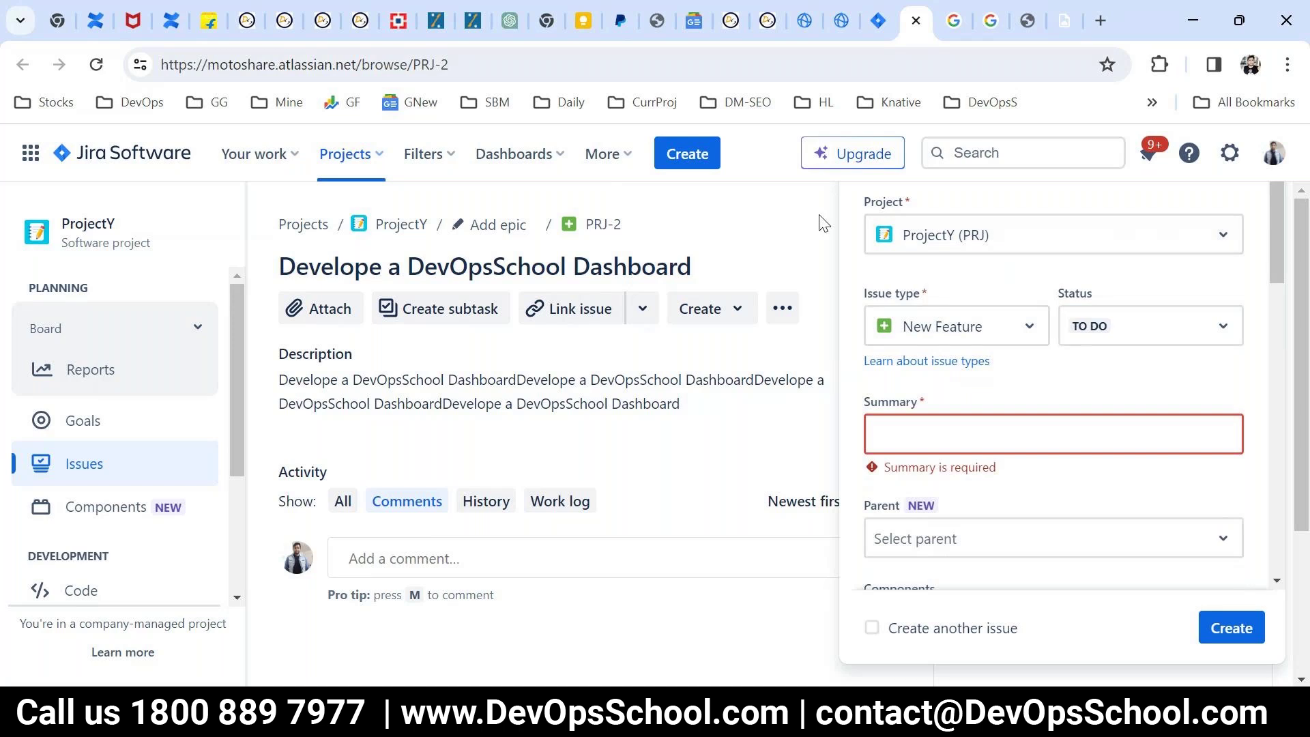
scroll(1073, 442, down, 10)
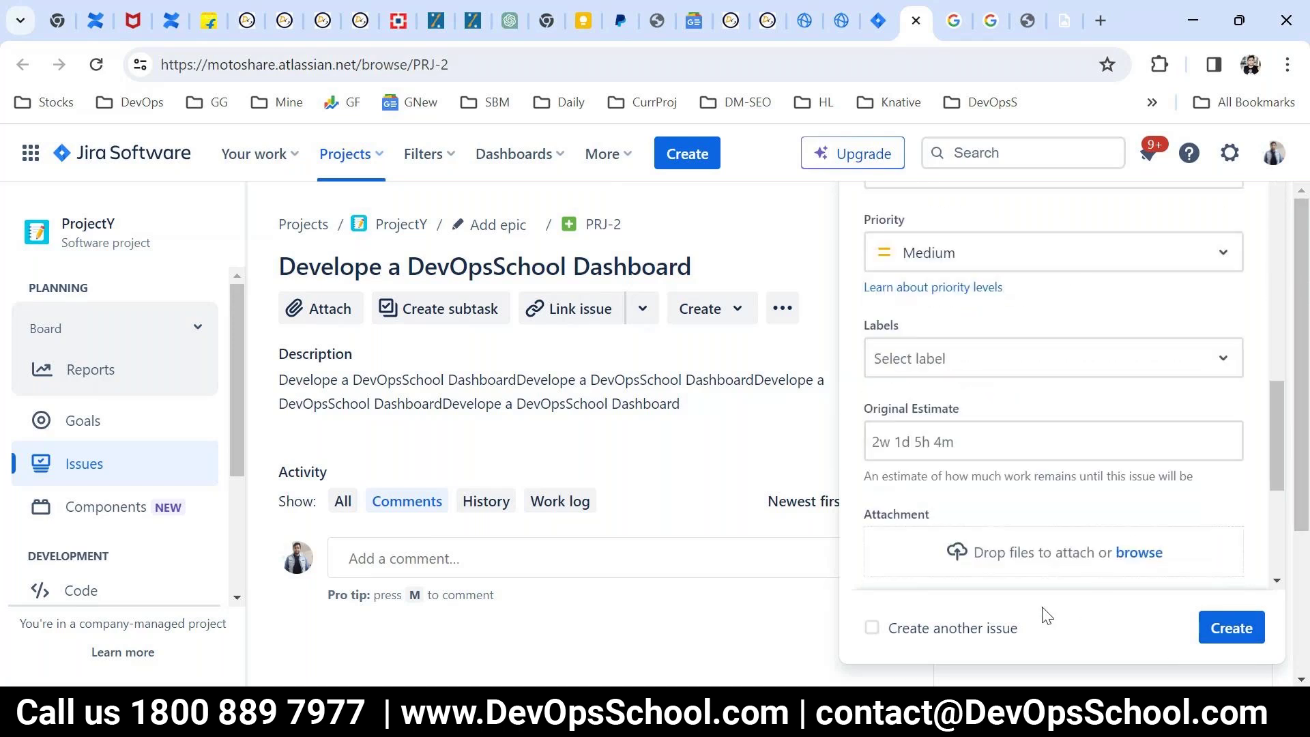
scroll(1144, 566, up, 5)
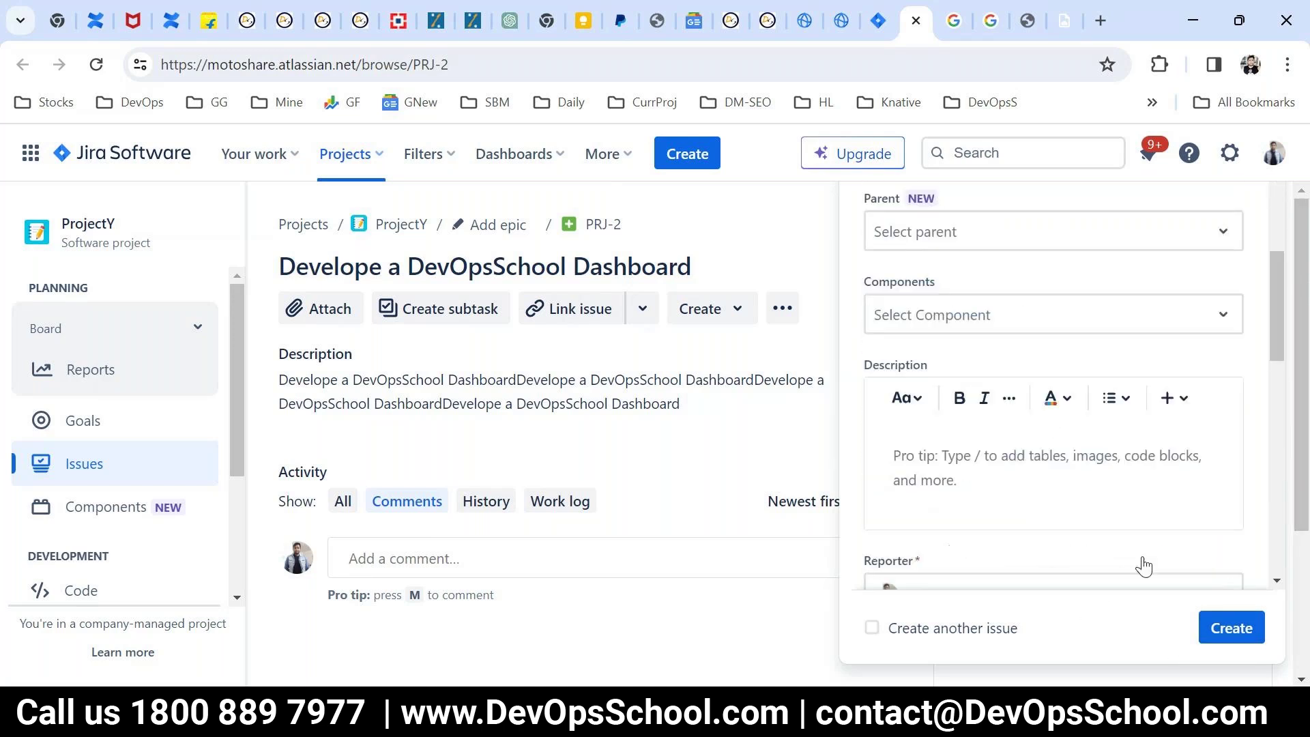
scroll(1145, 567, up, 4)
key(ctrl+minus)
key(ctrl+minus)
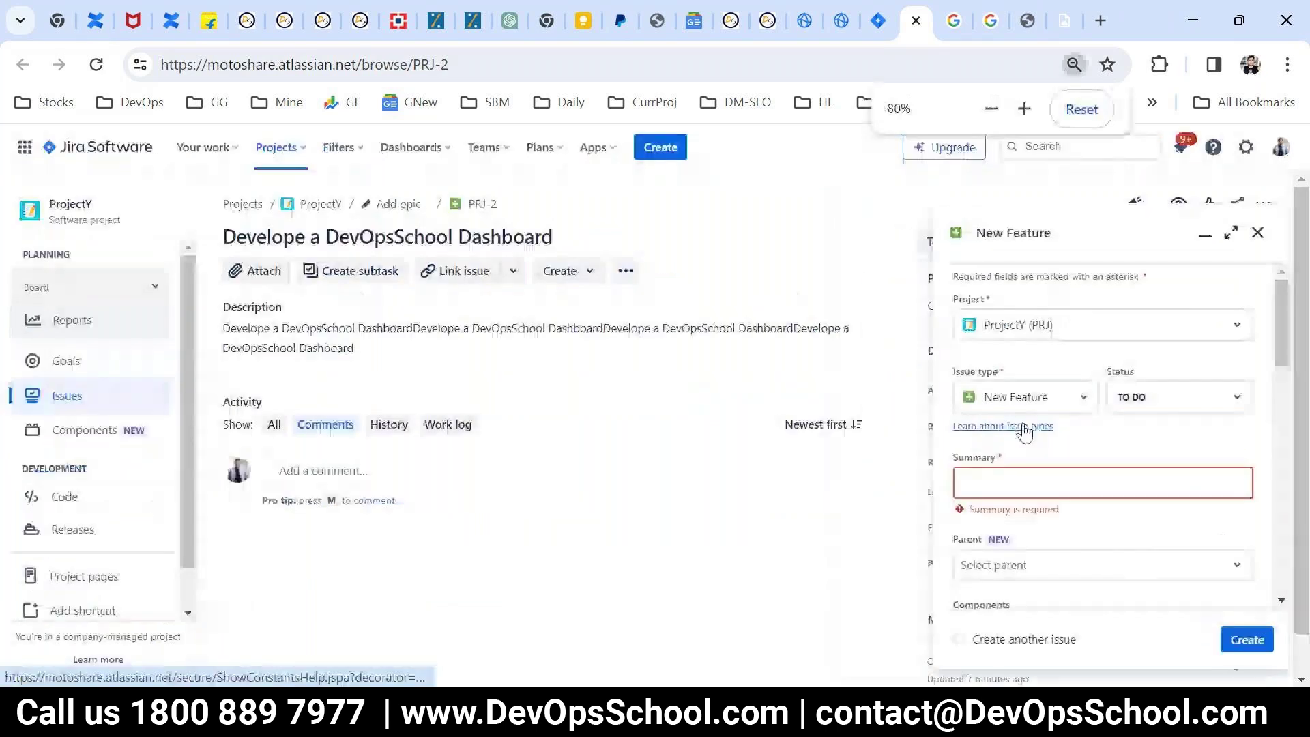
click(1257, 233)
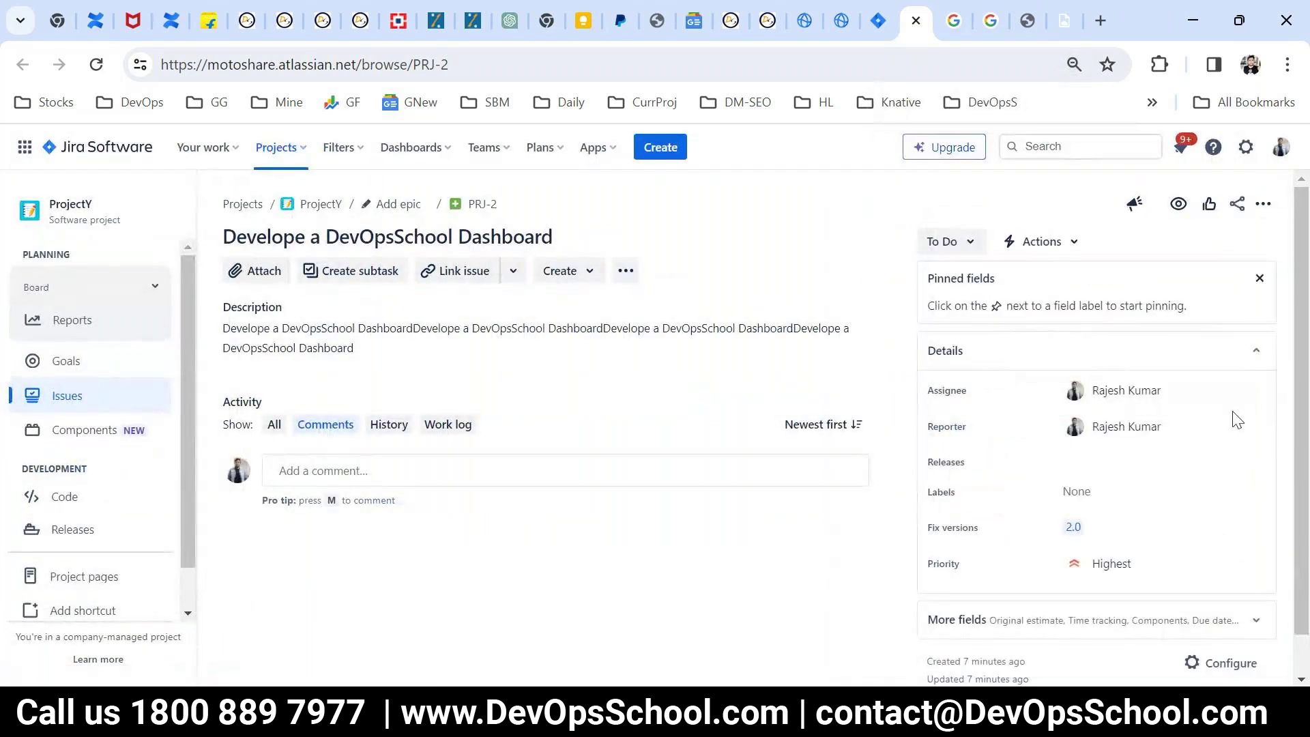
Look through the Jira settings categories and open the issue settings that cover issue types, workflows, screens and custom fields
click(1248, 150)
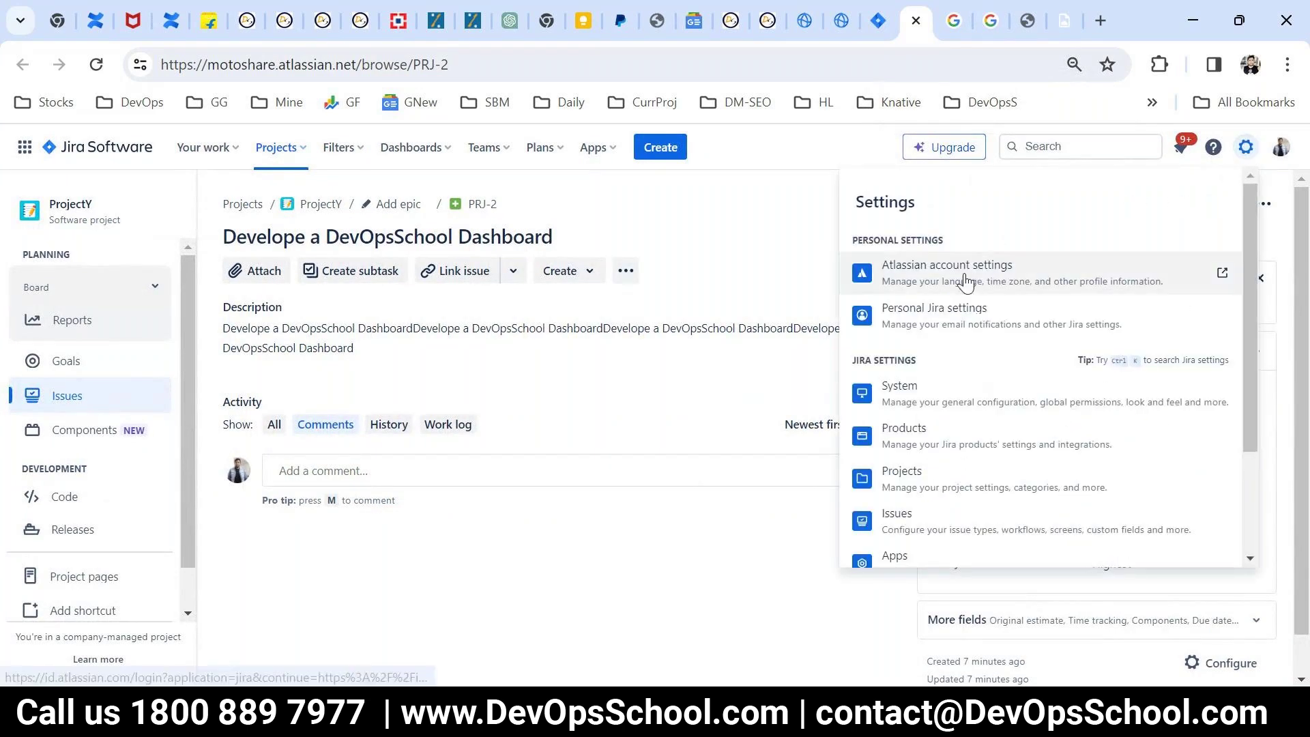
scroll(941, 522, down, 3)
scroll(956, 532, up, 3)
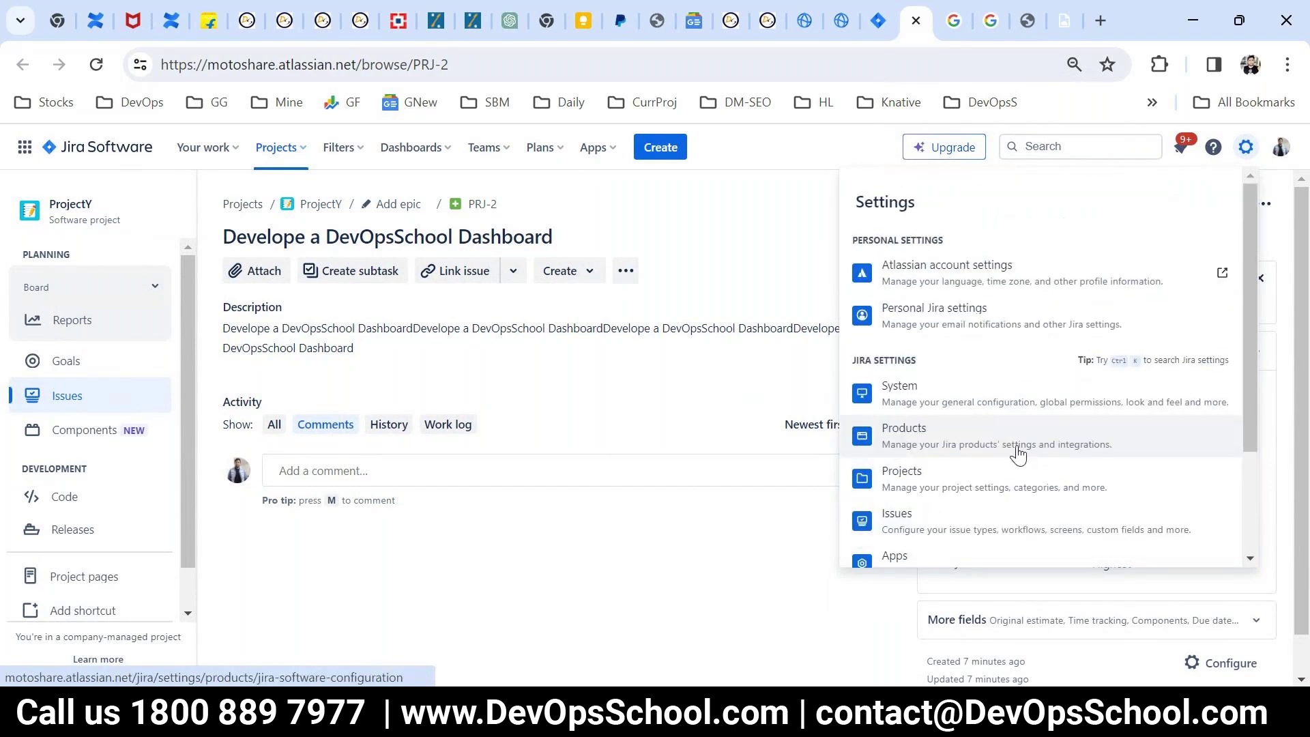
scroll(1017, 453, down, 2)
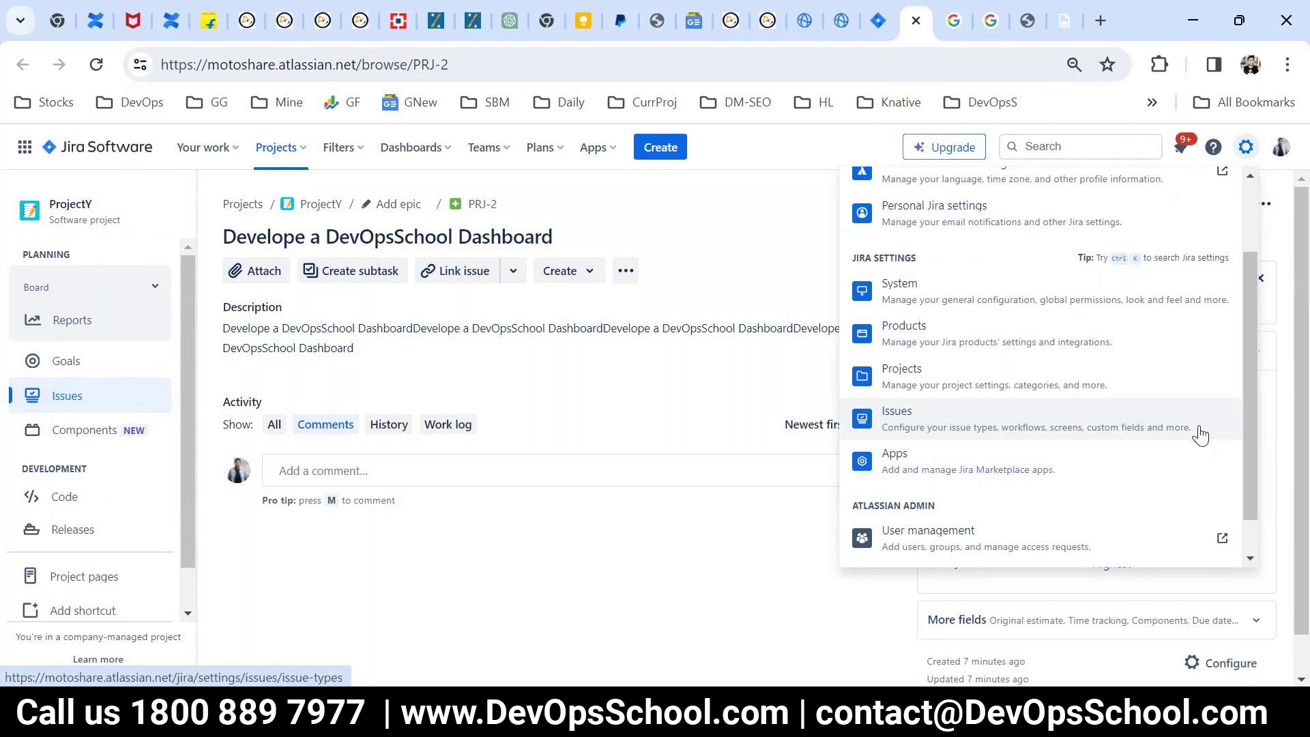
key(ctrl+plus)
key(ctrl+plus)
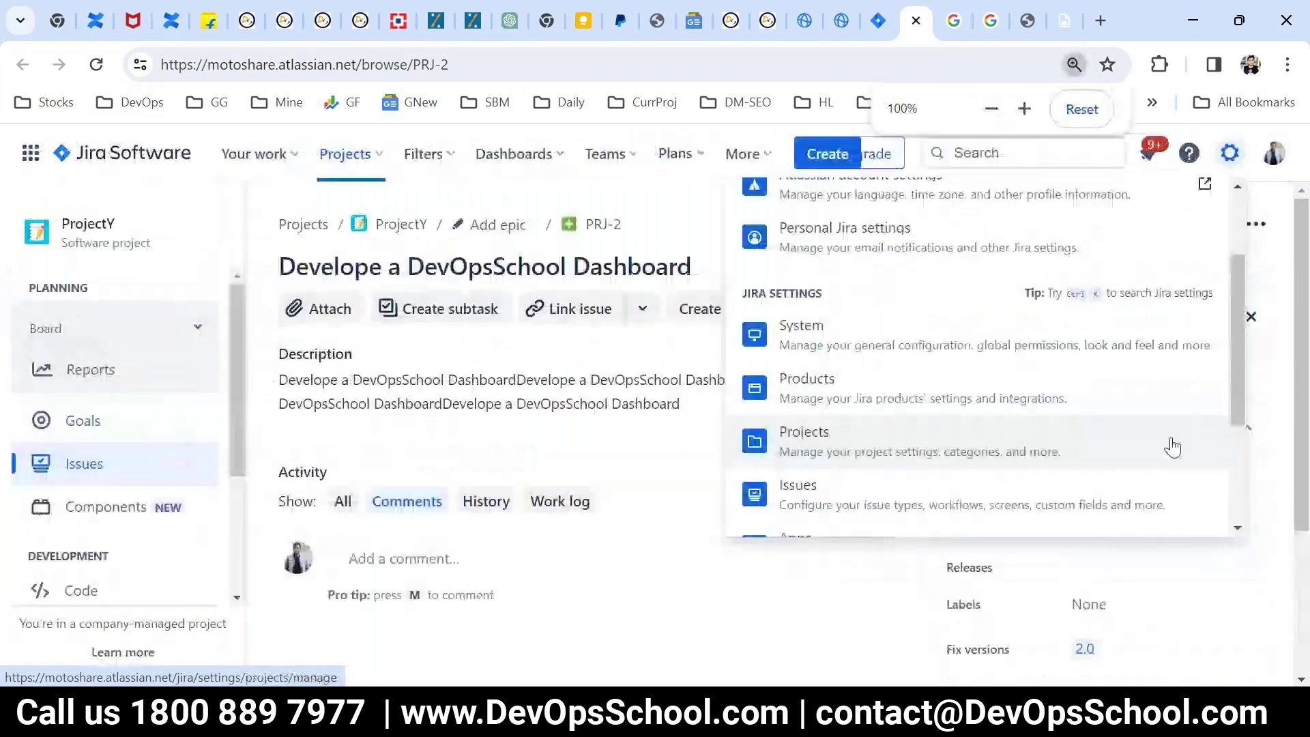
scroll(1173, 447, down, 2)
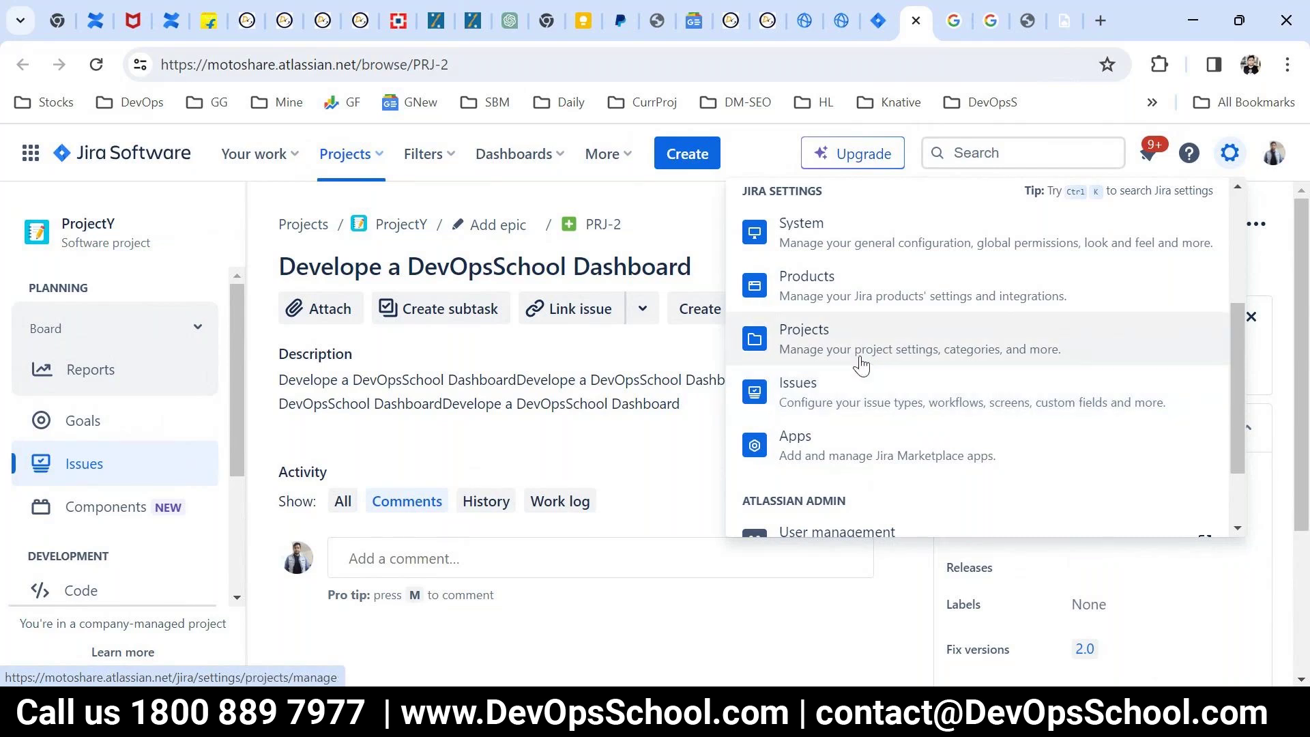
click(857, 384)
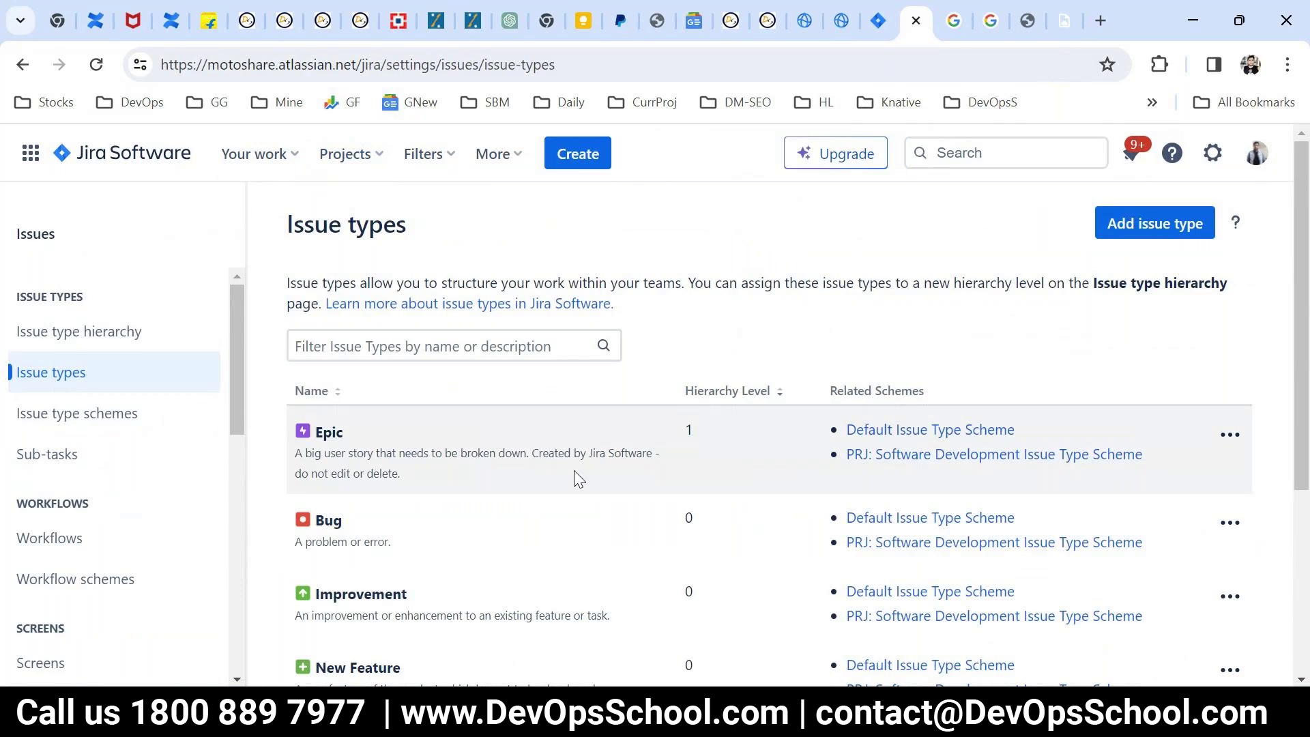
Examine the list of issue types with their descriptions, hierarchy levels and related schemes
scroll(575, 473, down, 4)
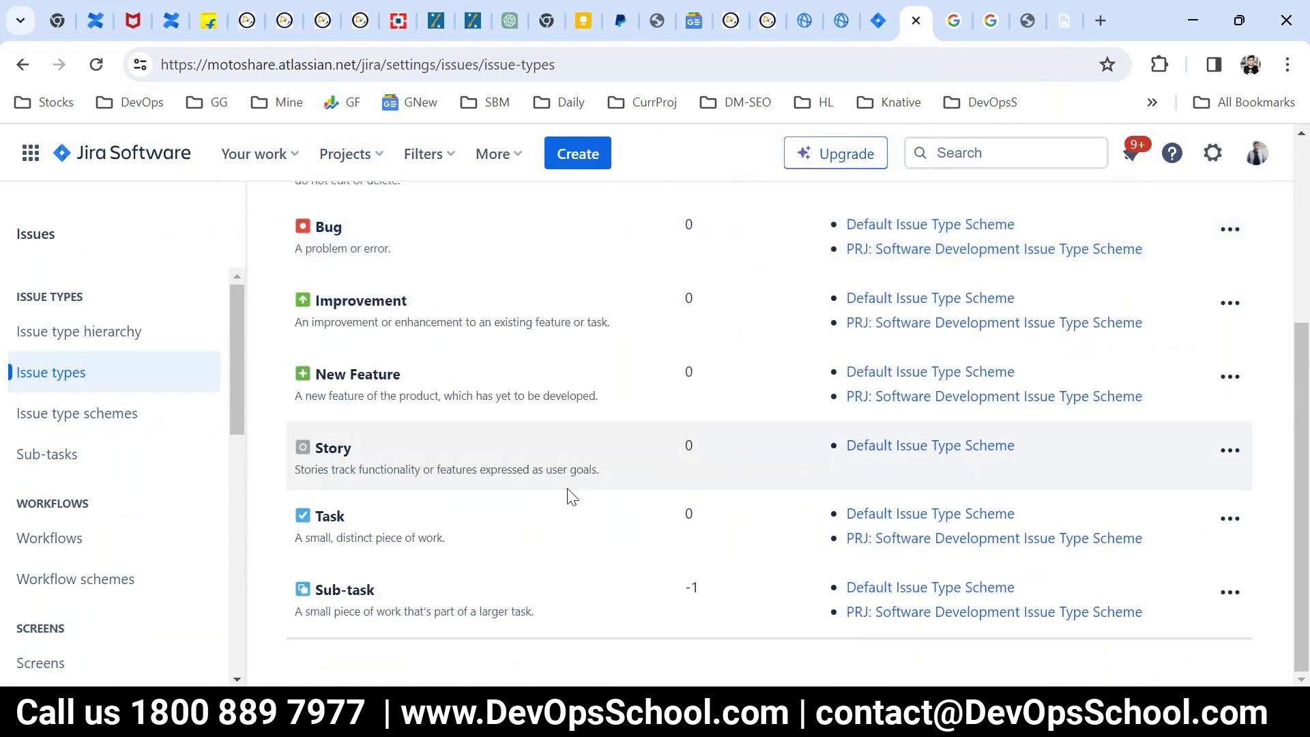
scroll(568, 489, up, 4)
scroll(568, 490, down, 3)
scroll(569, 490, up, 3)
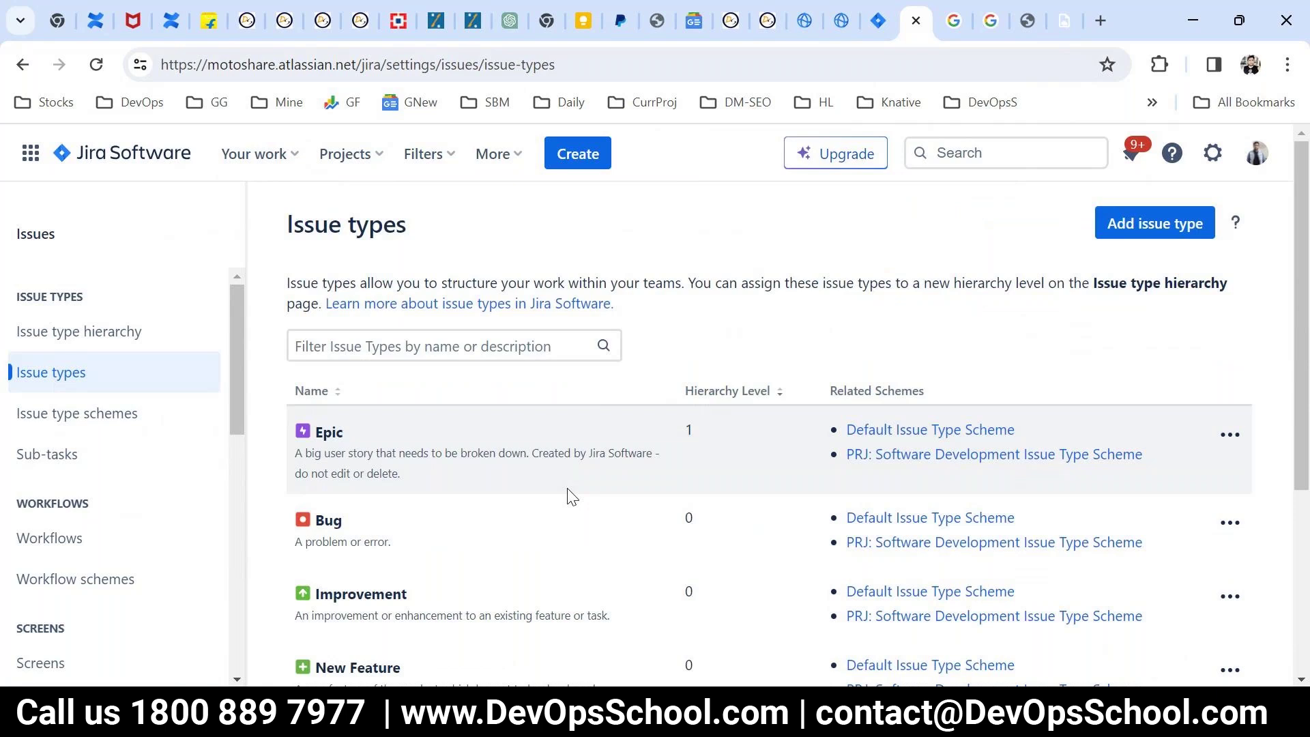
scroll(369, 590, down, 4)
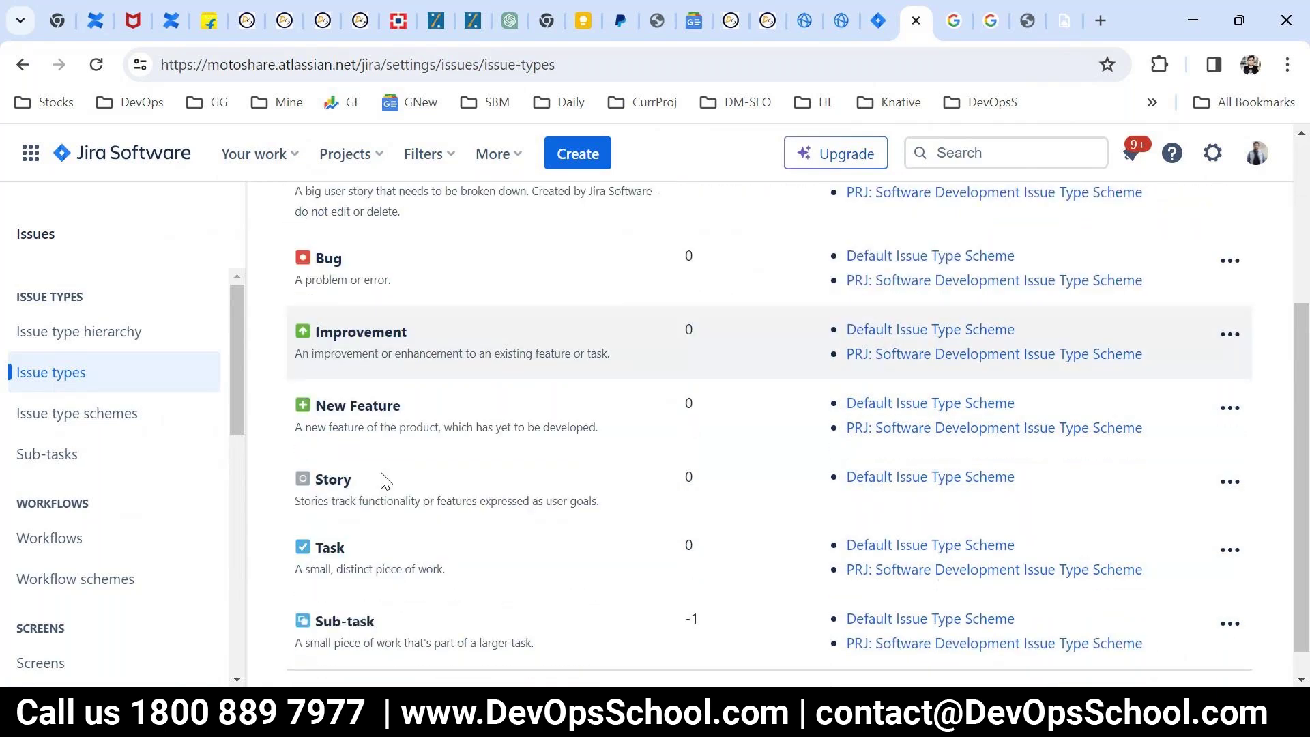
scroll(382, 473, up, 3)
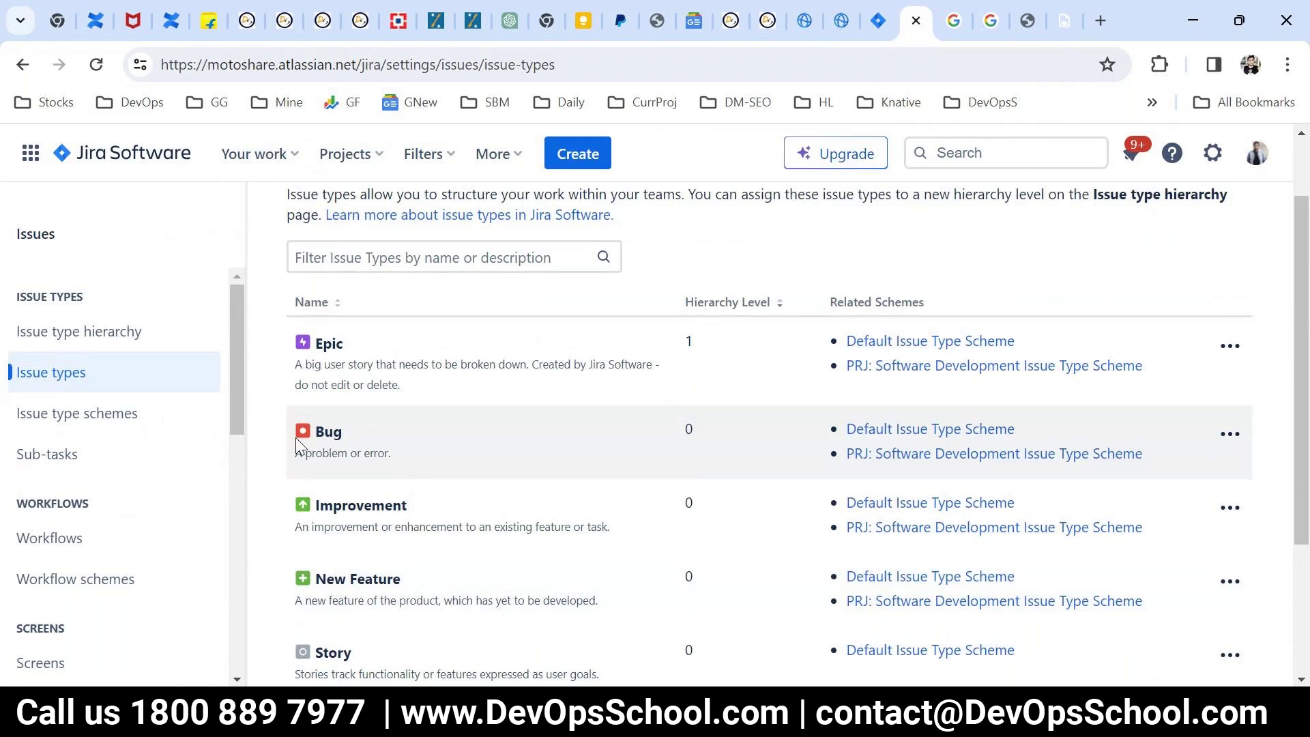
scroll(385, 481, down, 3)
scroll(480, 460, up, 1)
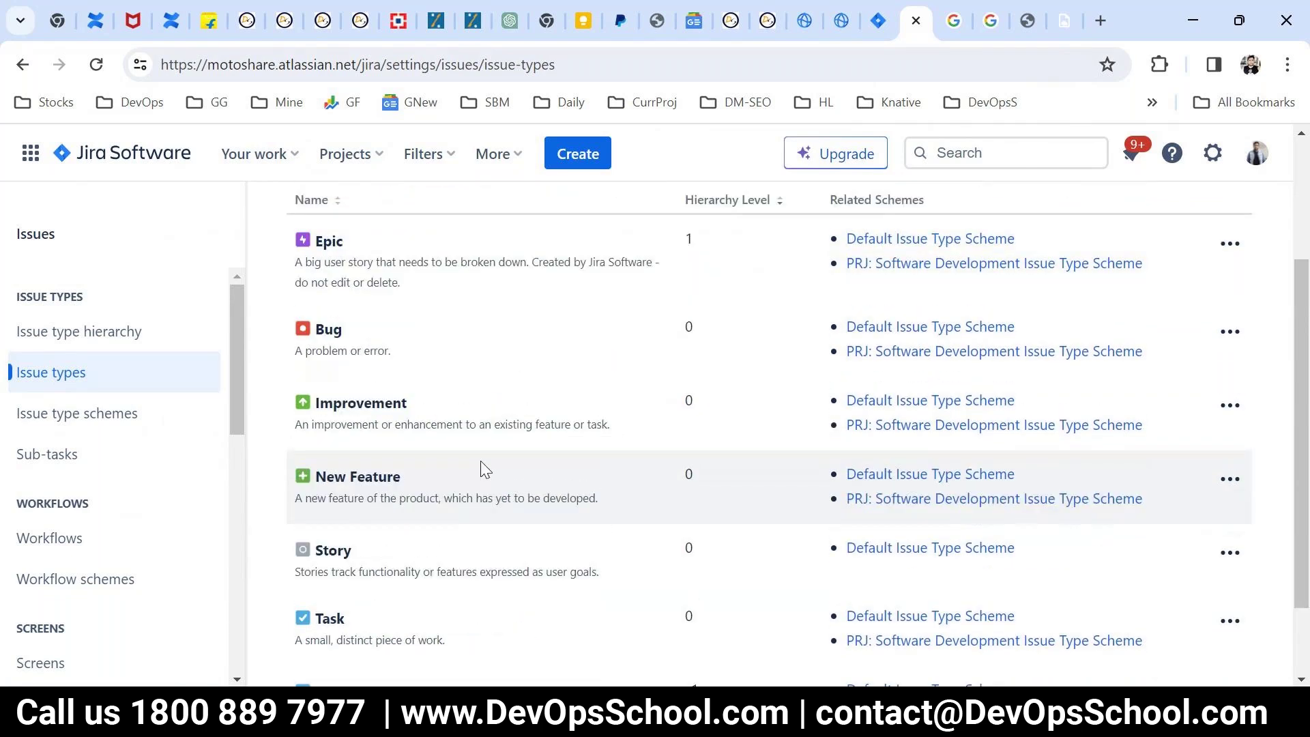
scroll(481, 462, down, 1)
key(ctrl+minus)
scroll(481, 461, up, 1)
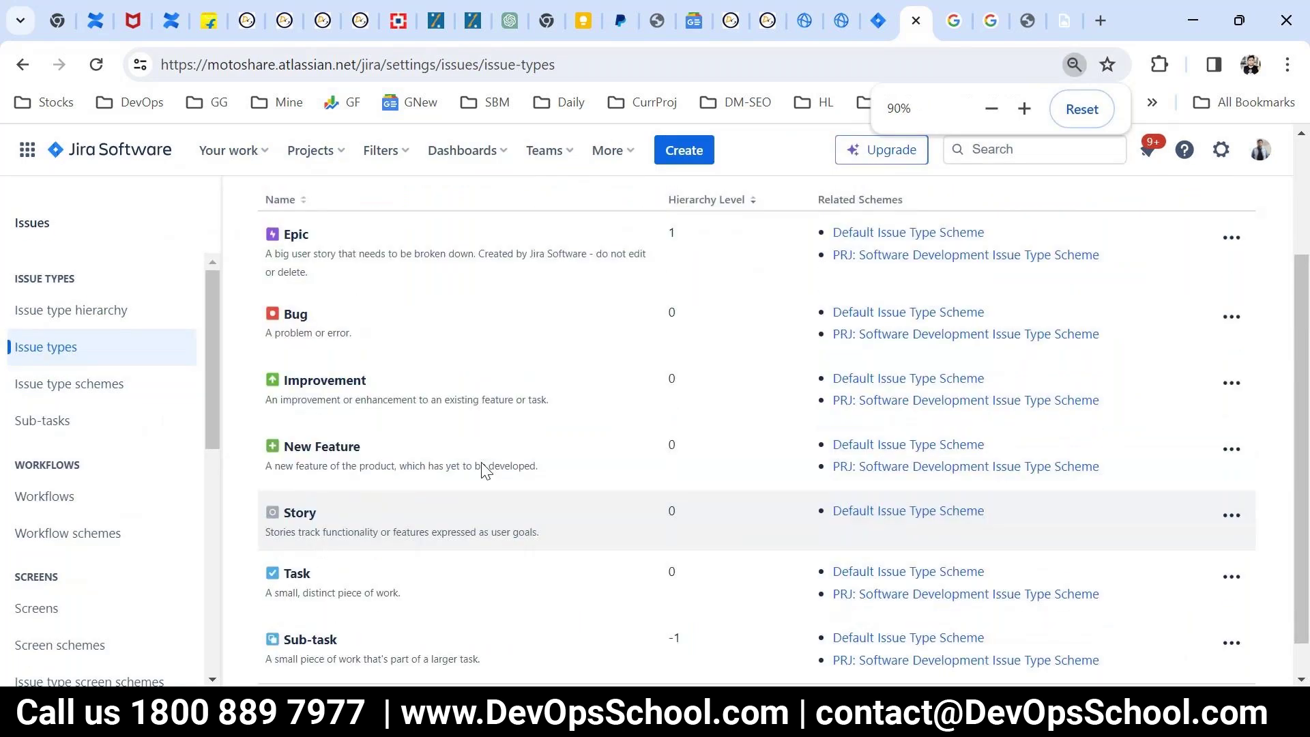
key(ctrl+minus)
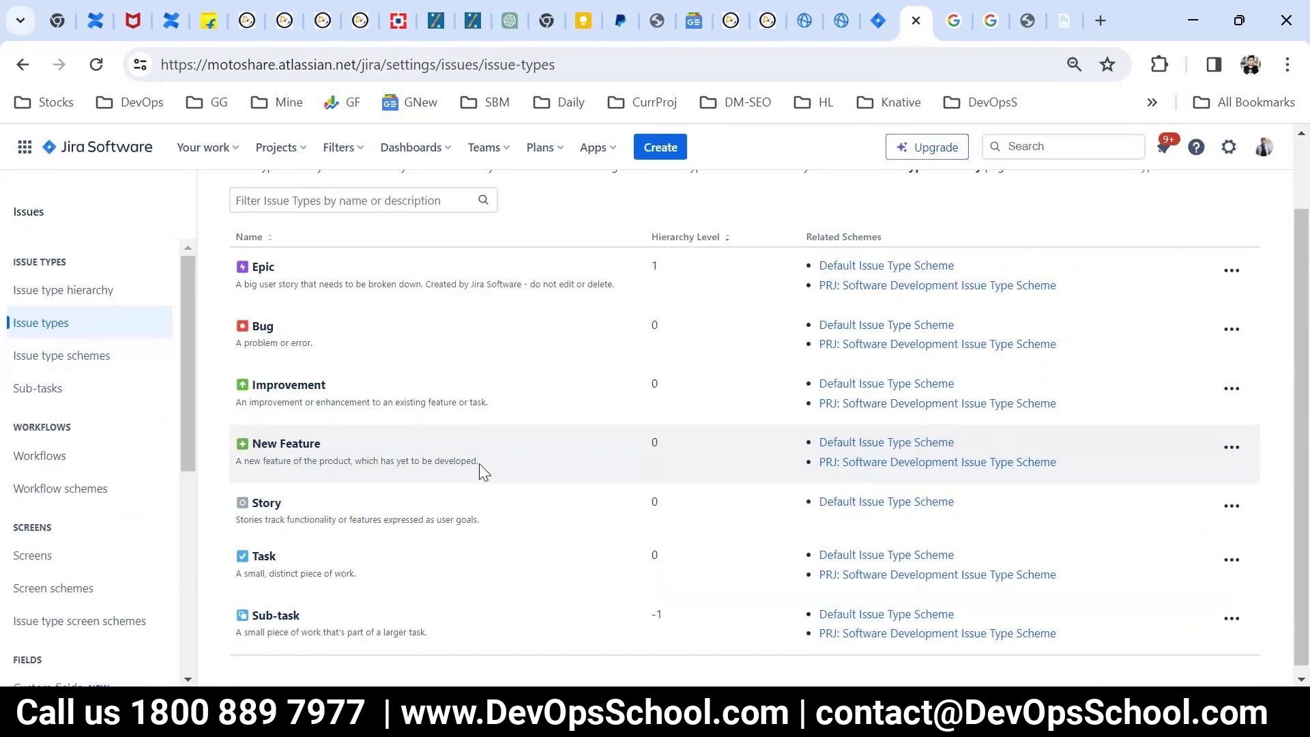
scroll(751, 408, up, 2)
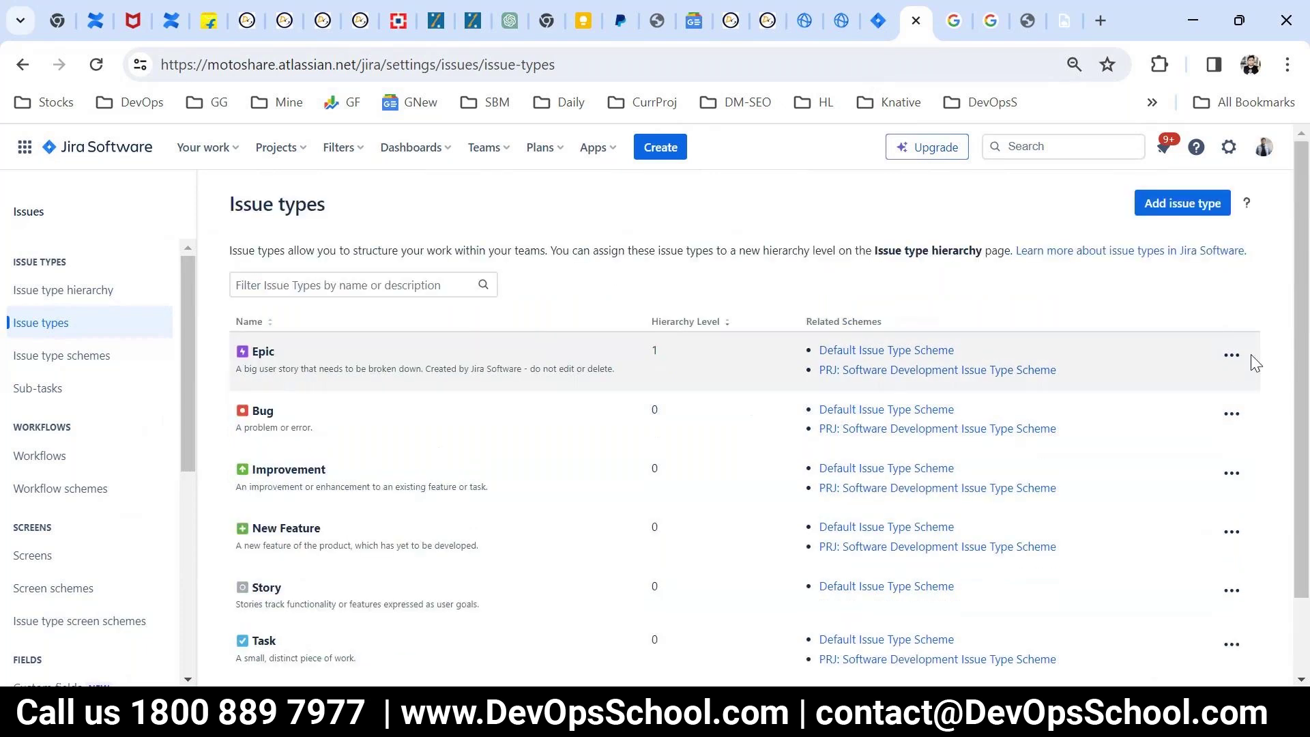
Add a standard issue type named Enhancement with the description Enhancement
click(1176, 206)
text(Enha)
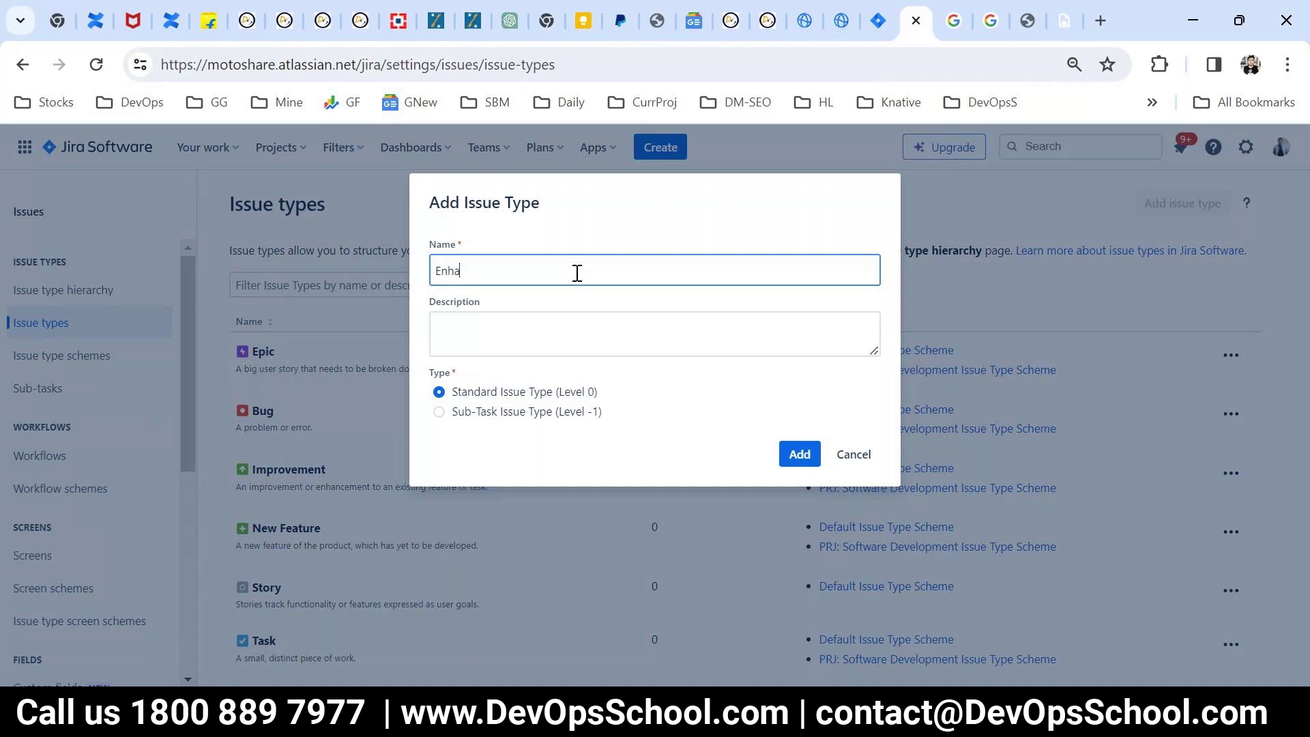
text(ncement)
key(ctrl+a)
key(ctrl+c)
click(550, 339)
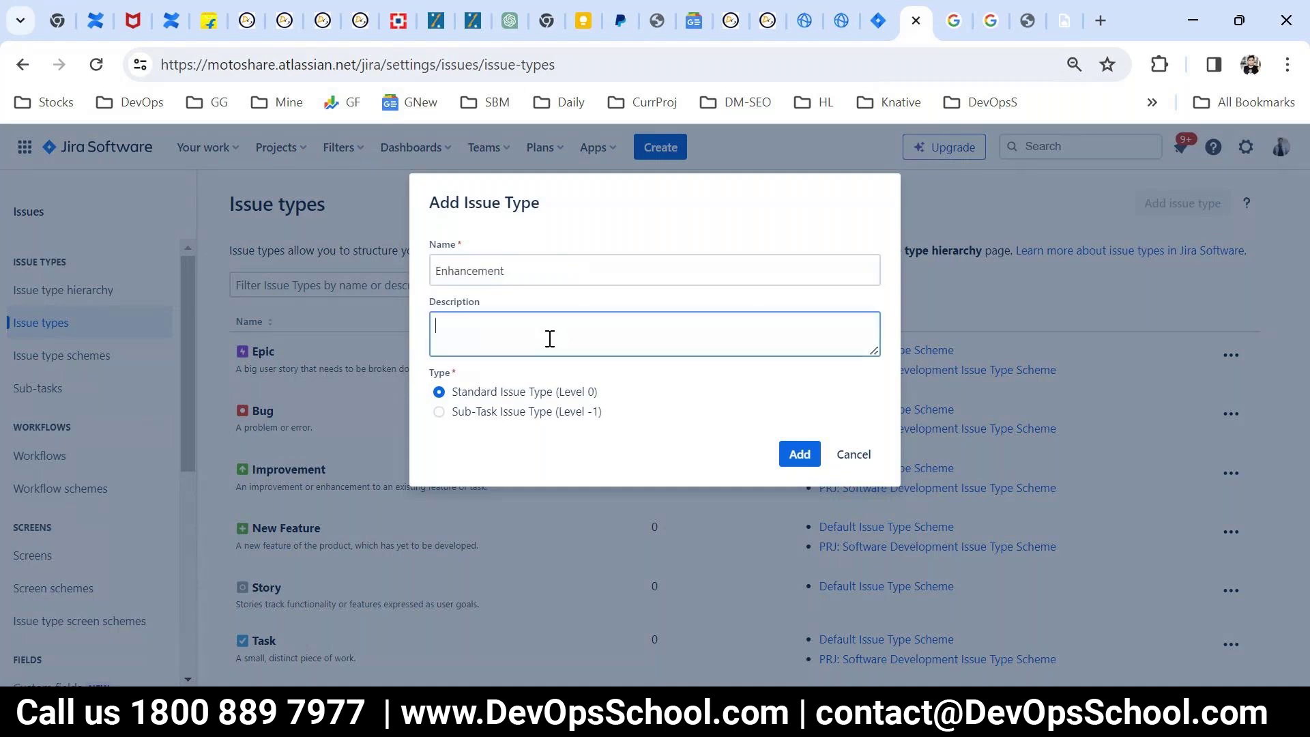
key(ctrl+v)
click(791, 456)
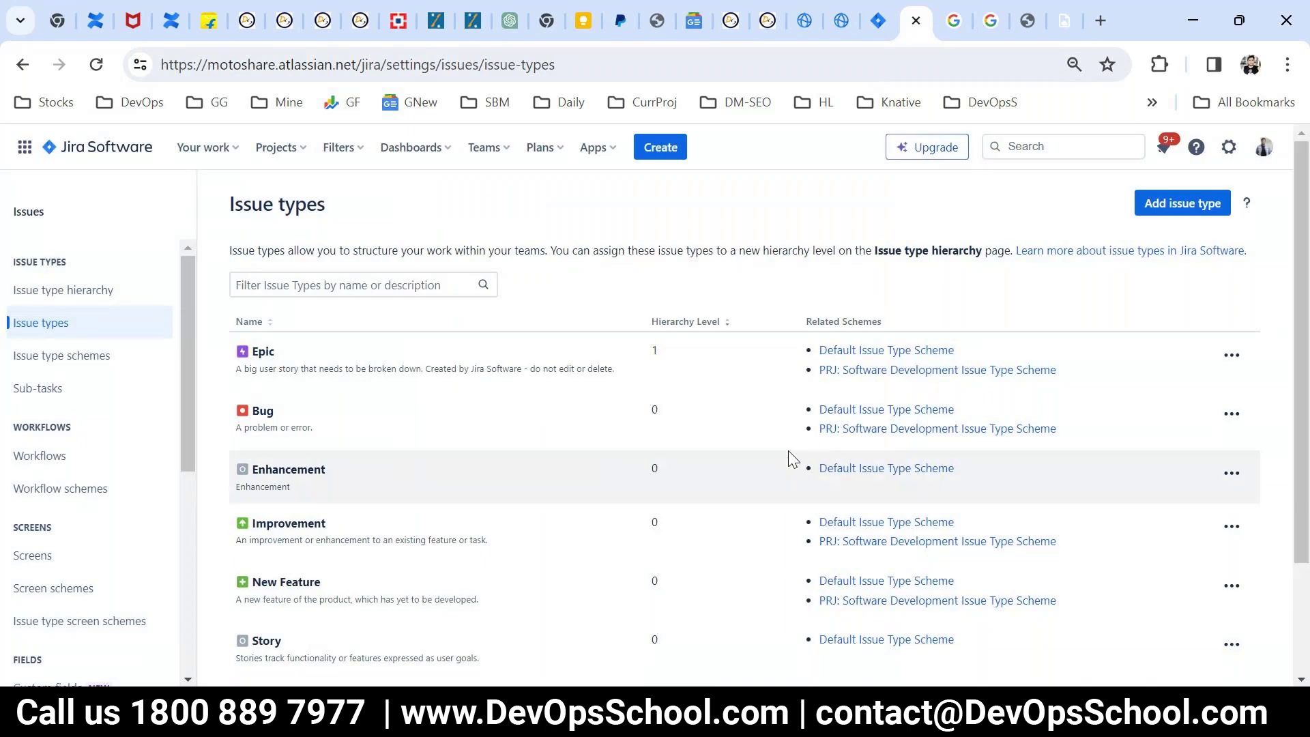
Check the Enhancement entry in the issue types list and view the actions available for it
scroll(739, 461, down, 3)
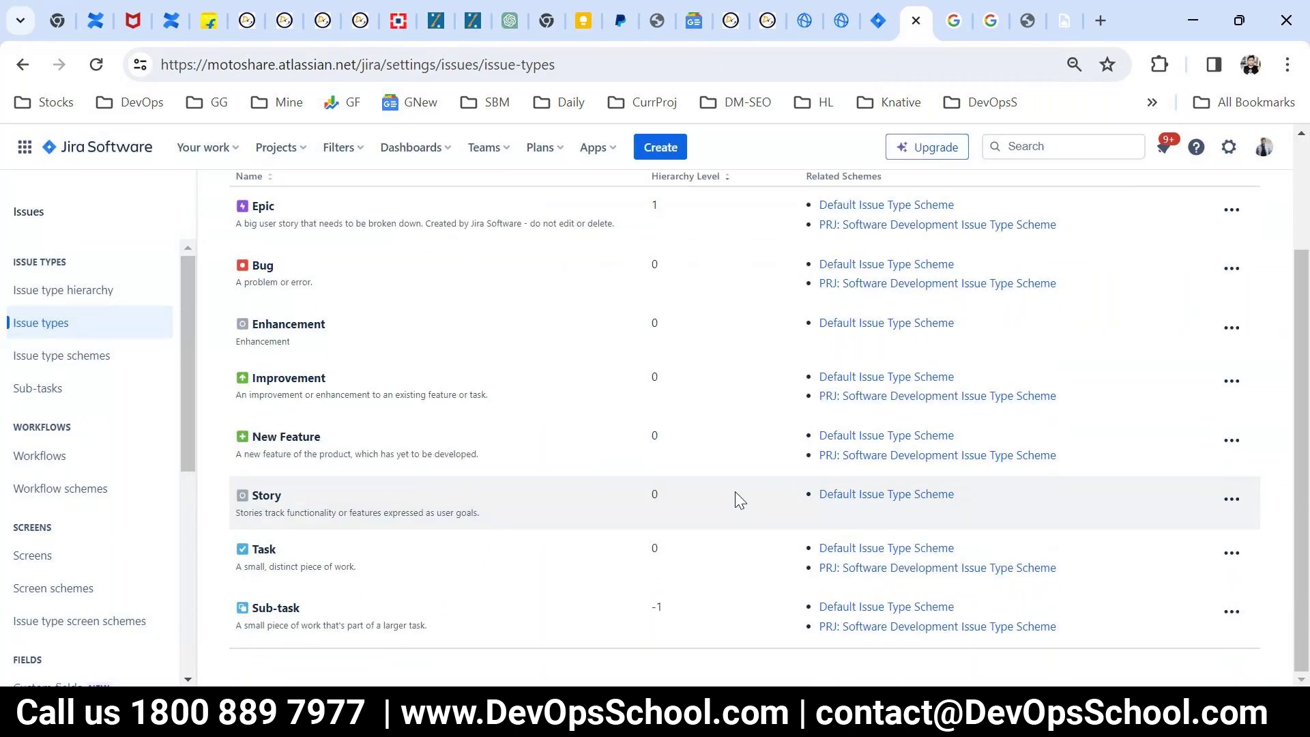
drag(273, 324, 345, 327)
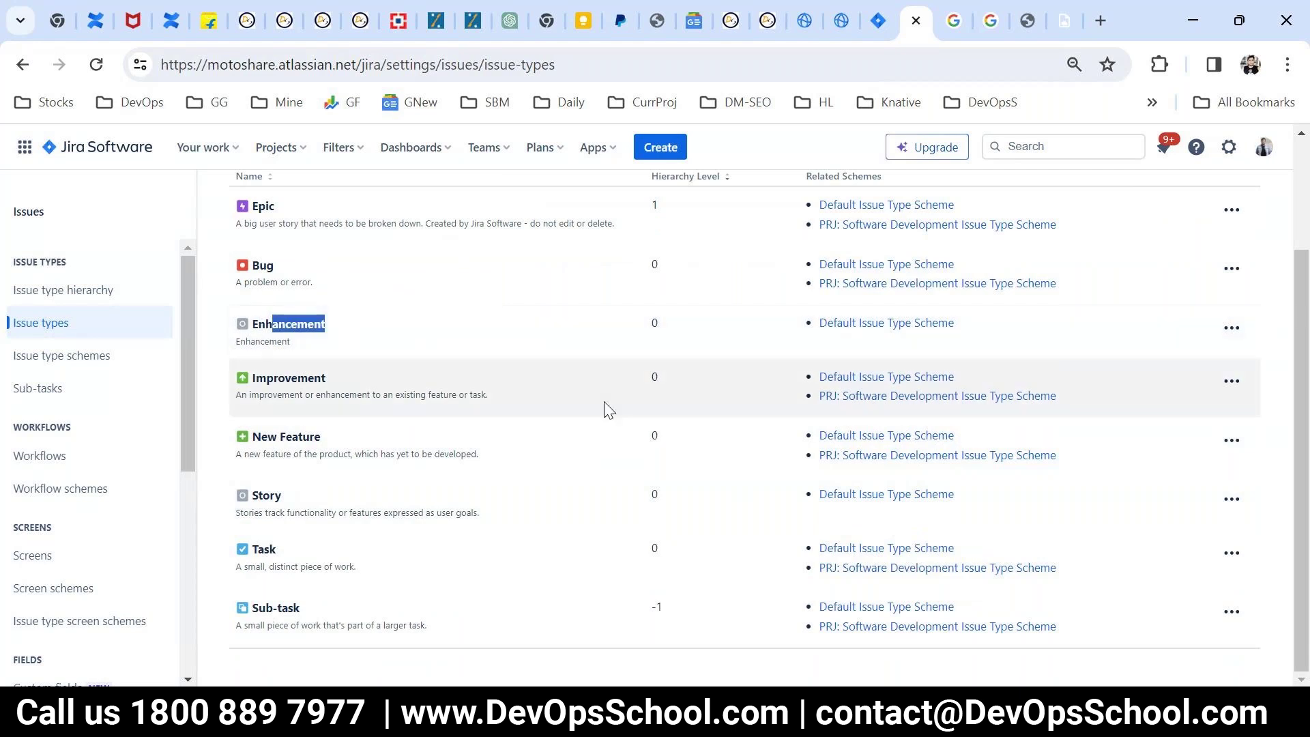
click(270, 324)
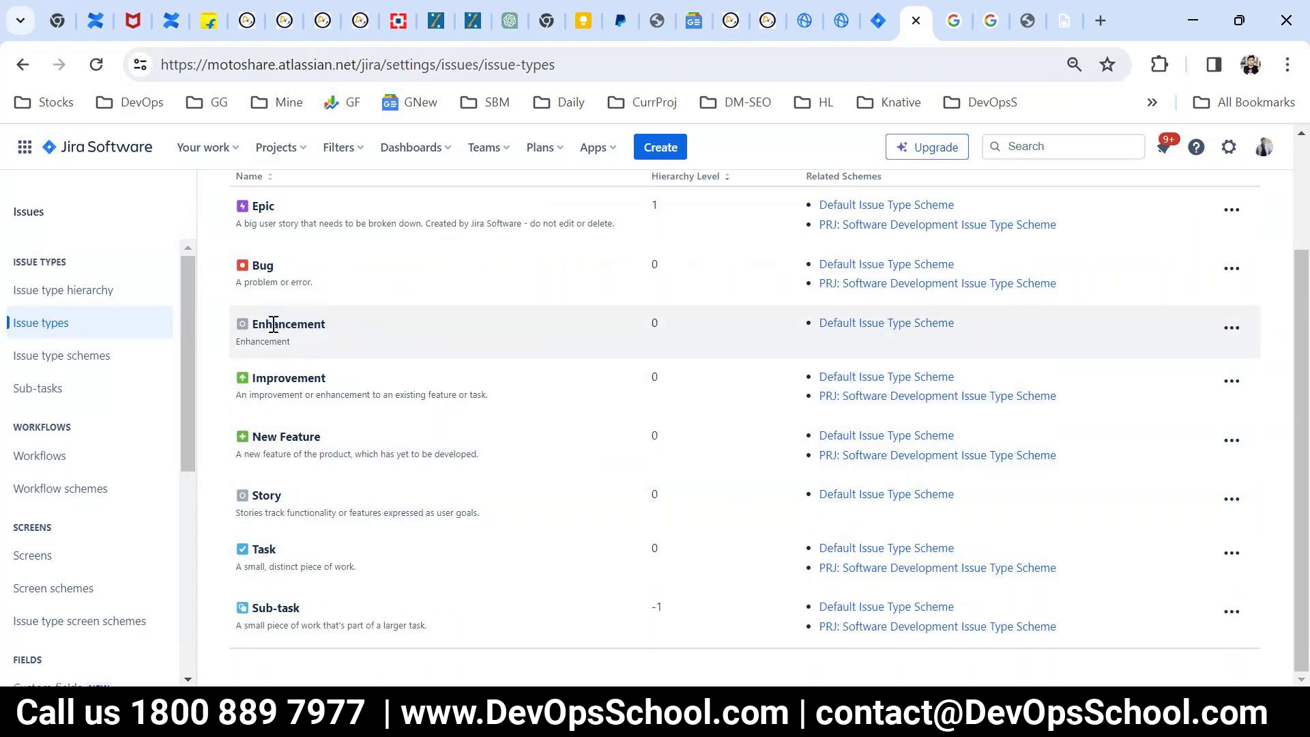
scroll(274, 344, up, 3)
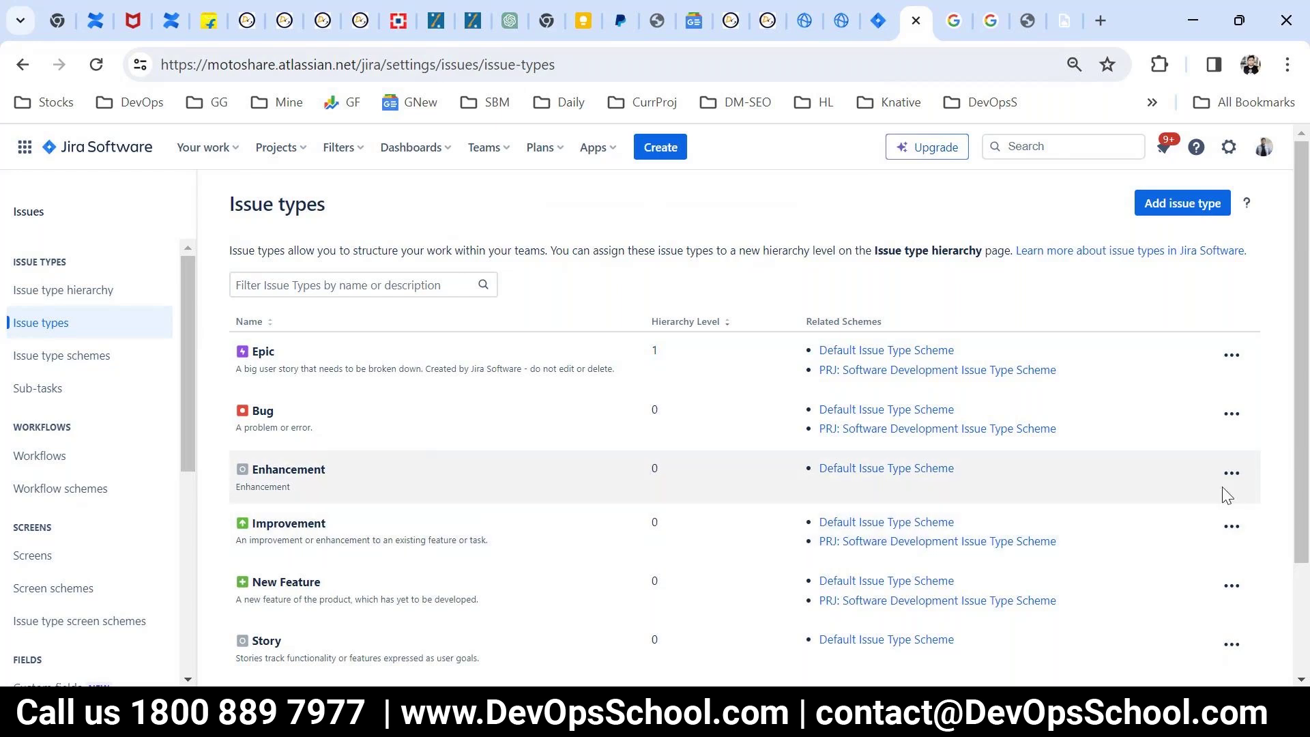
click(1230, 476)
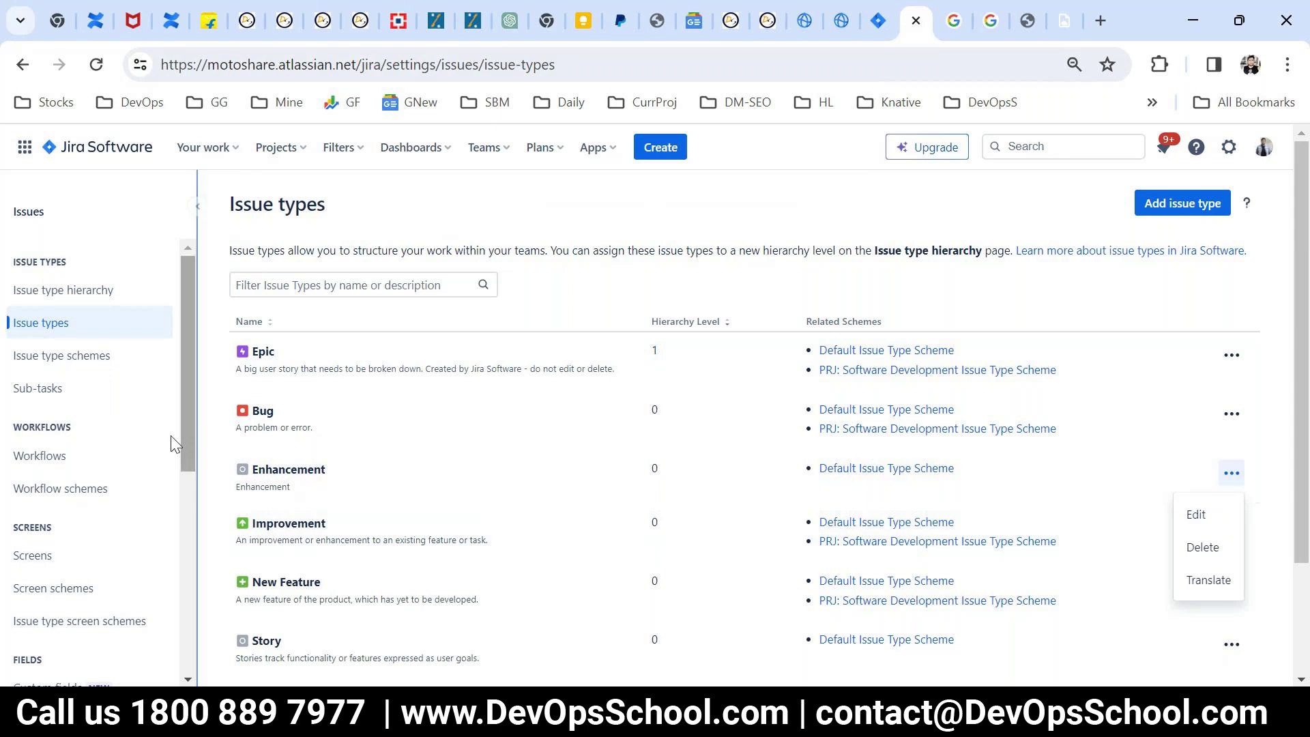
click(45, 337)
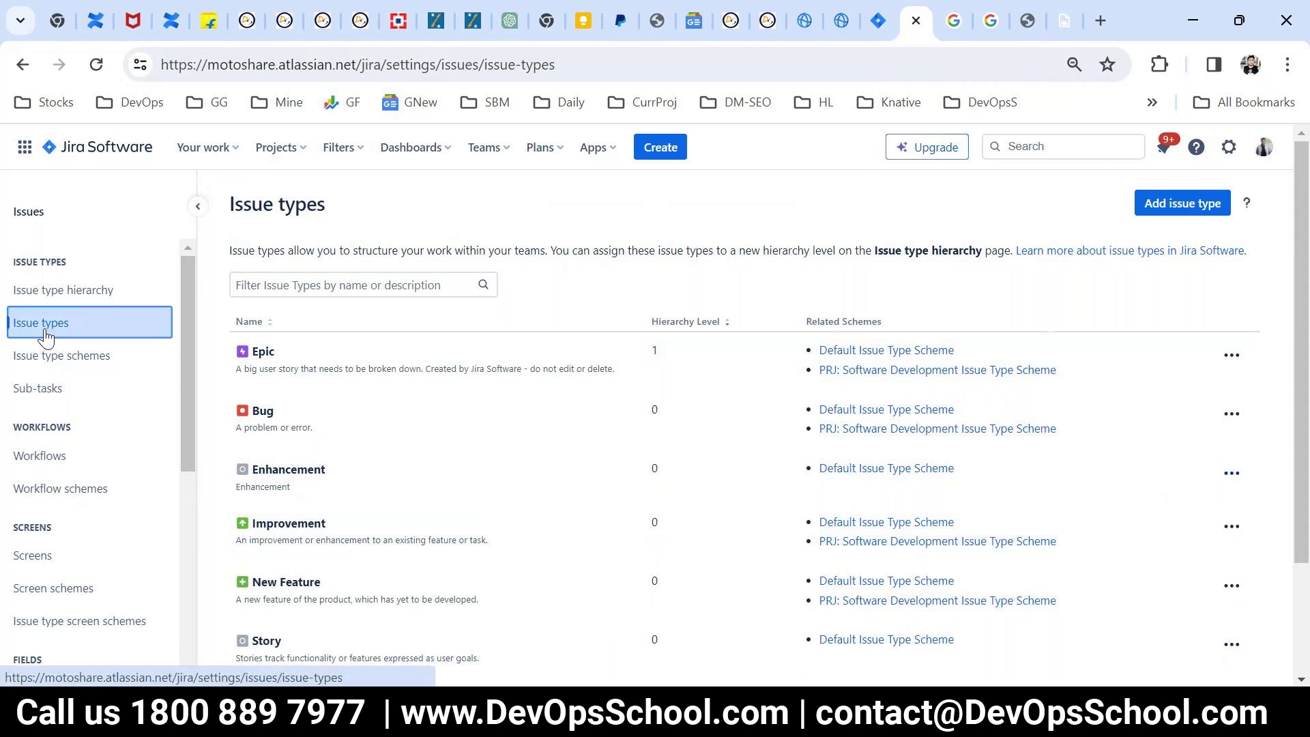